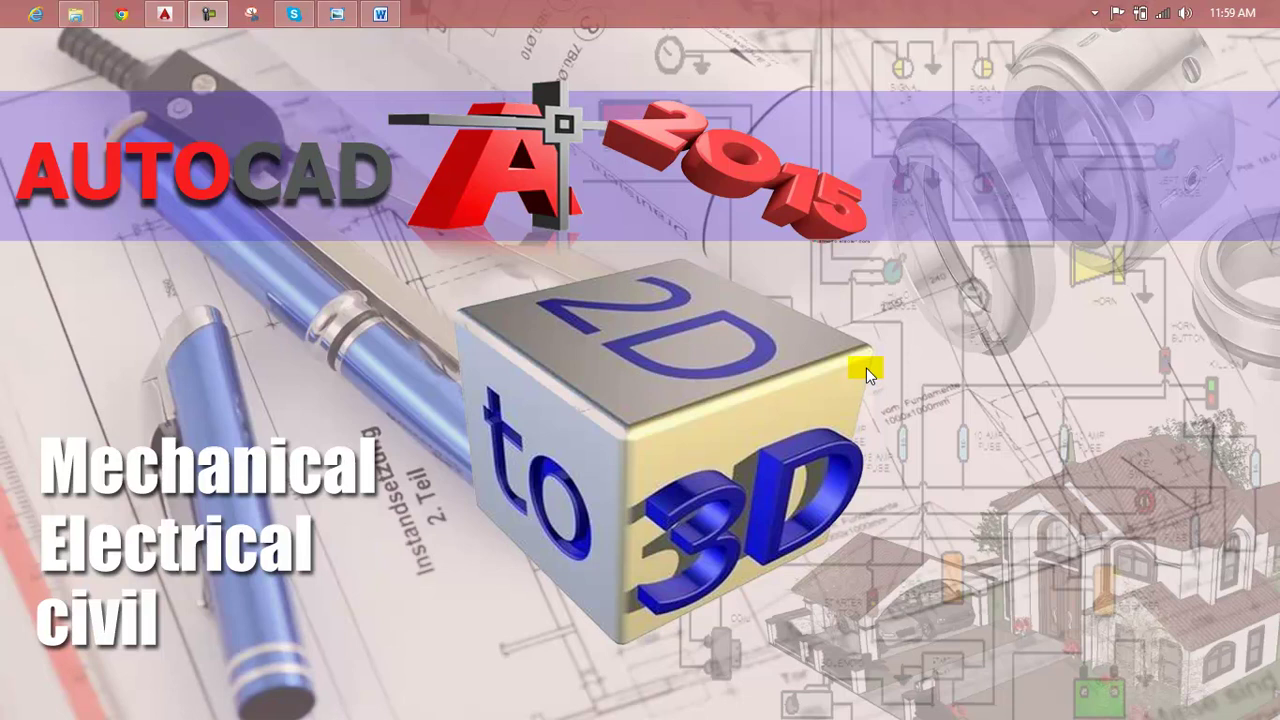
Step: Show the Lesson 132 Word notes from the taskbar
{"action": "left_click", "coordinate": [380, 13]}
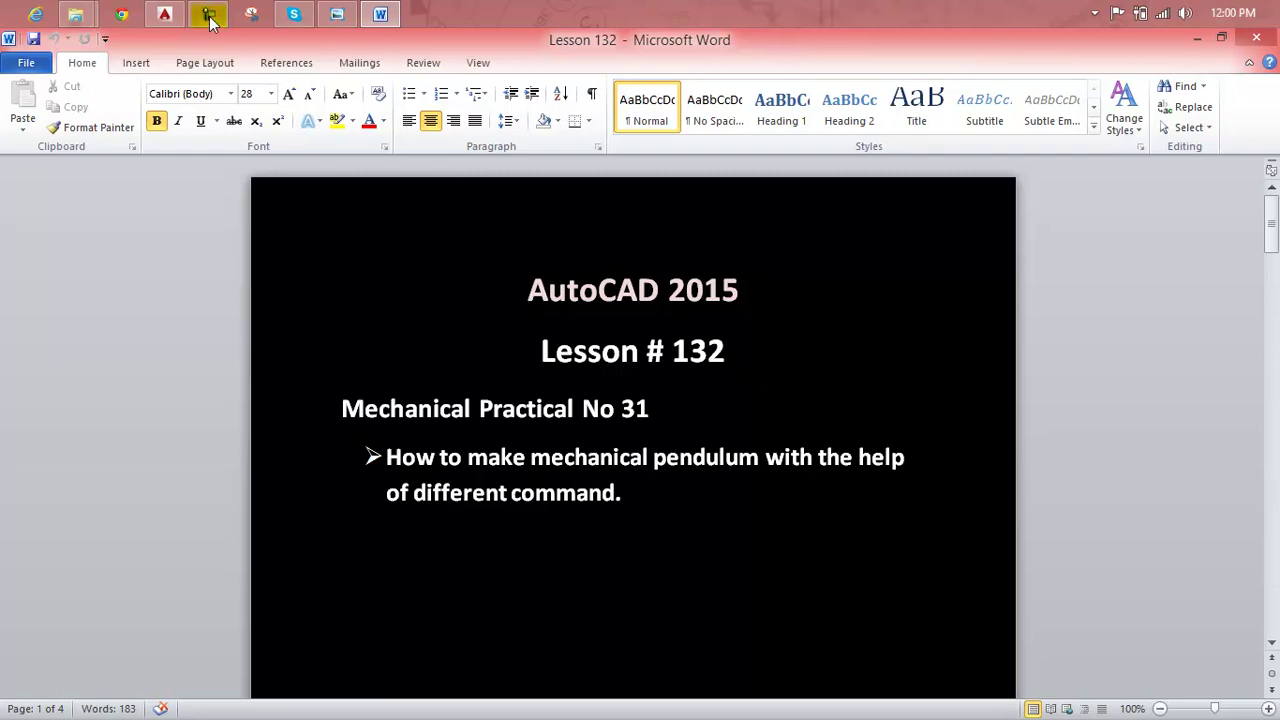
{"action": "mouse_move", "coordinate": [337, 14]}
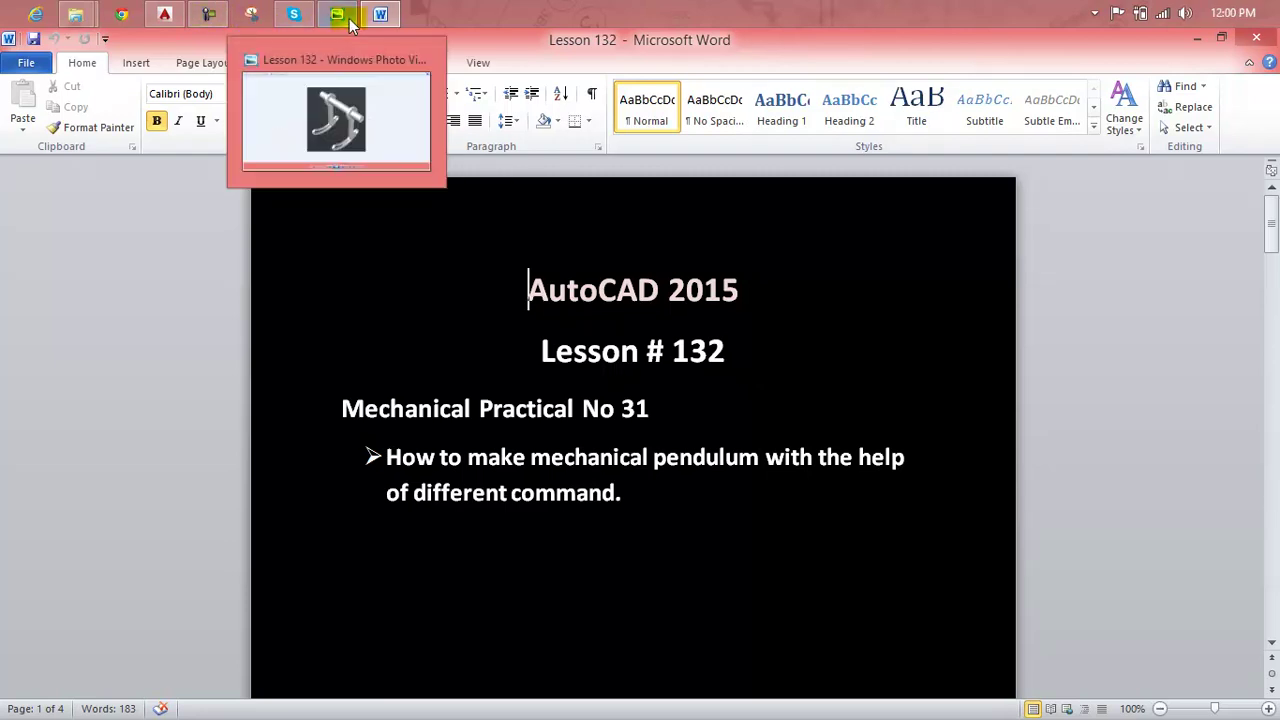
Step: Preview and zoom into the finished pendulum image, then switch back to AutoCAD's start page
{"action": "left_click", "coordinate": [337, 120]}
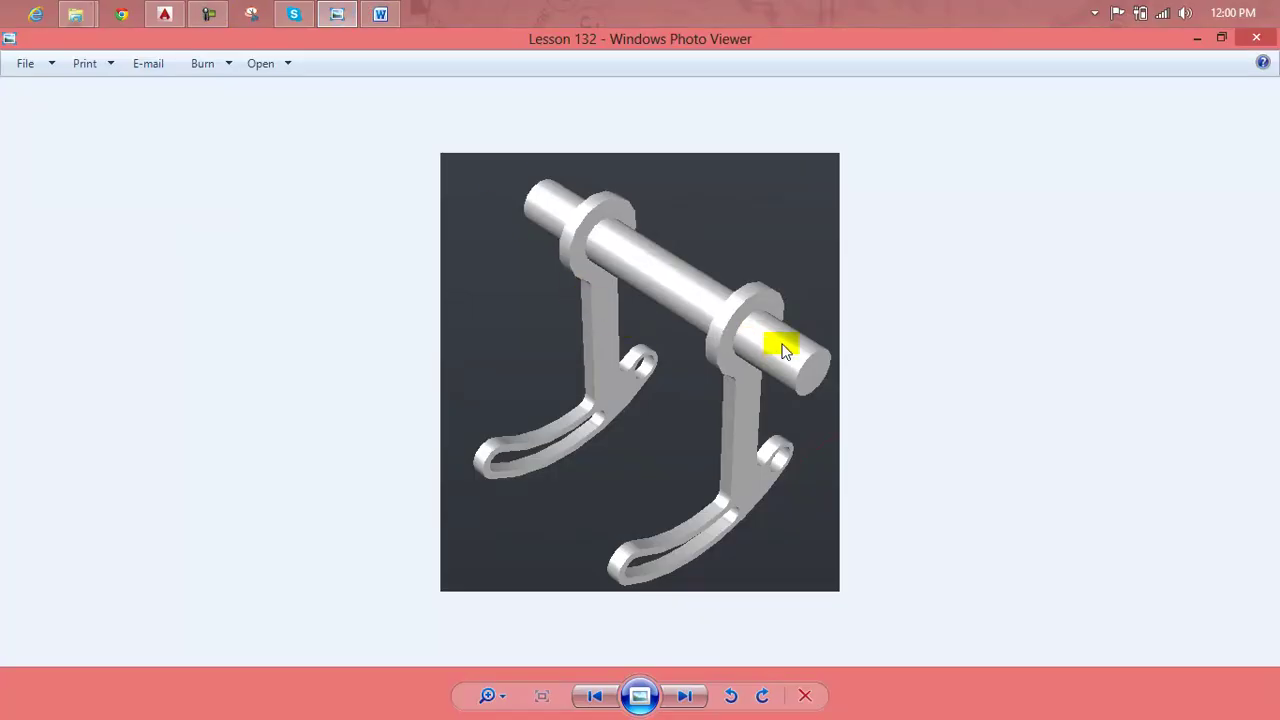
{"action": "scroll", "coordinate": [790, 342], "scroll_direction": "up", "scroll_amount": 1}
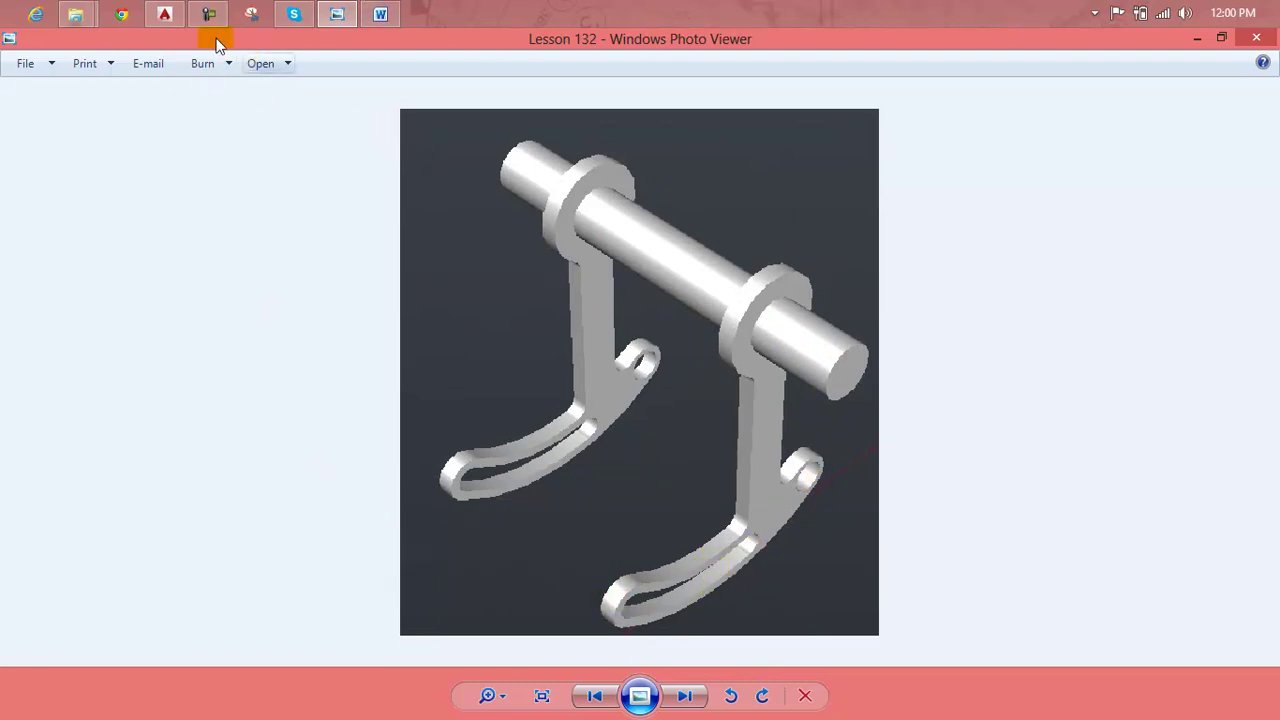
{"action": "left_click", "coordinate": [168, 15]}
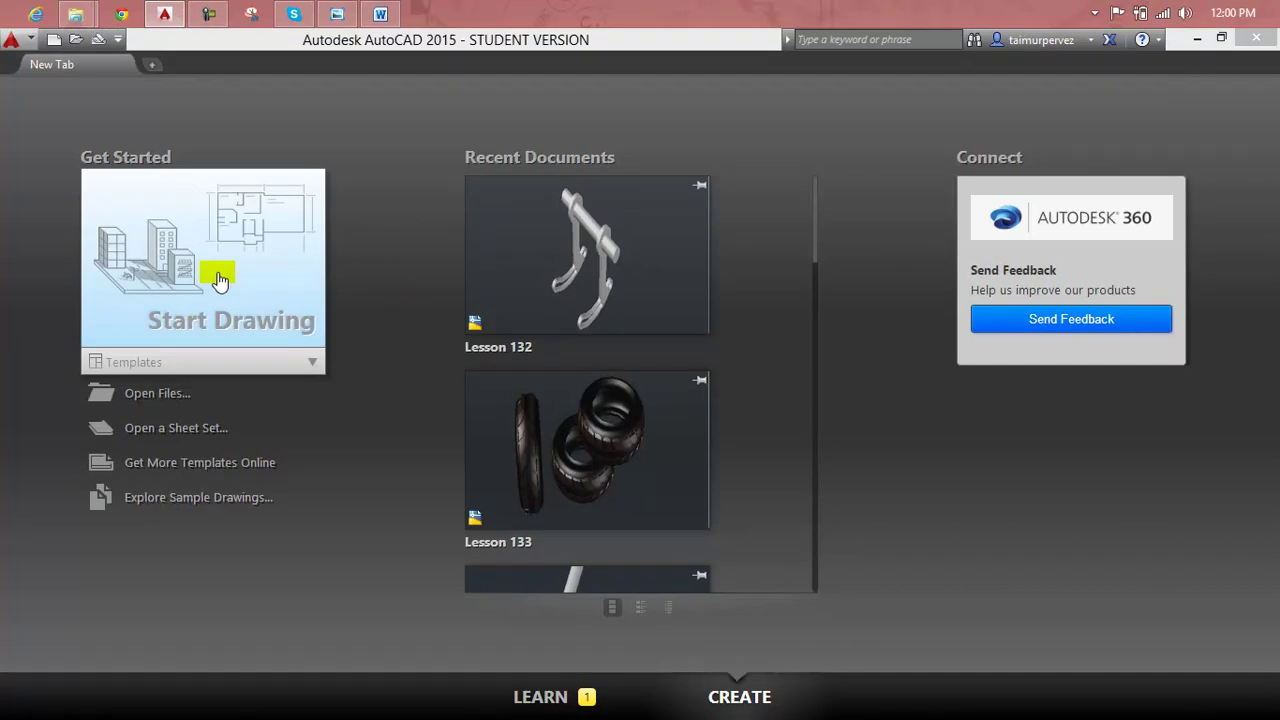
Step: Start a new blank drawing and switch the viewport to the Front view
{"action": "left_click", "coordinate": [219, 280]}
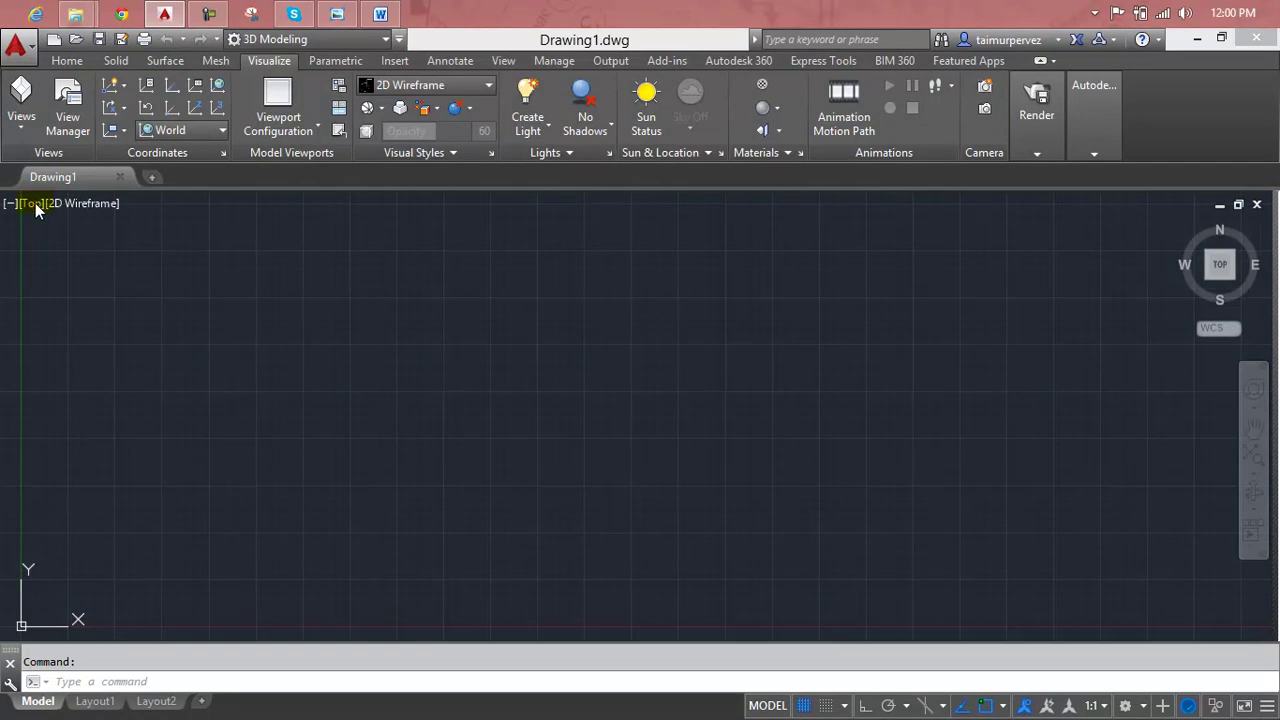
{"action": "left_click", "coordinate": [33, 204]}
{"action": "left_click", "coordinate": [33, 204]}
{"action": "left_click", "coordinate": [20, 205]}
{"action": "left_click", "coordinate": [31, 205]}
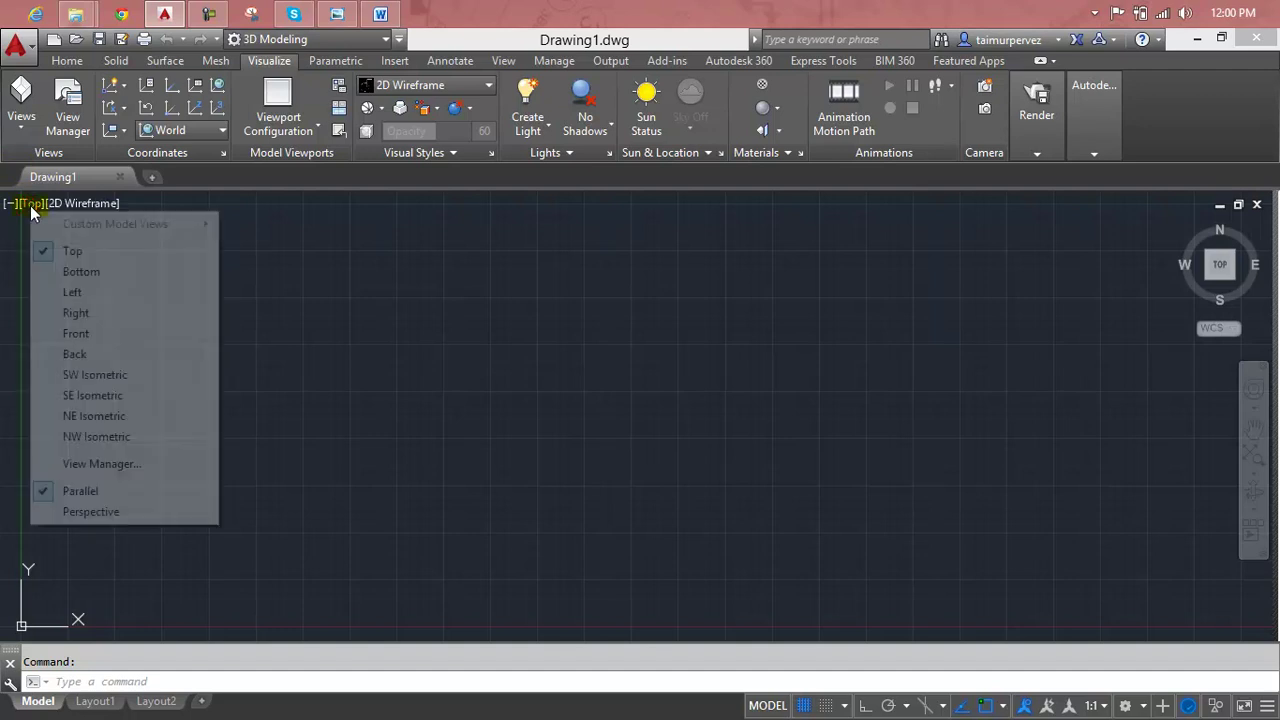
{"action": "left_click", "coordinate": [75, 333]}
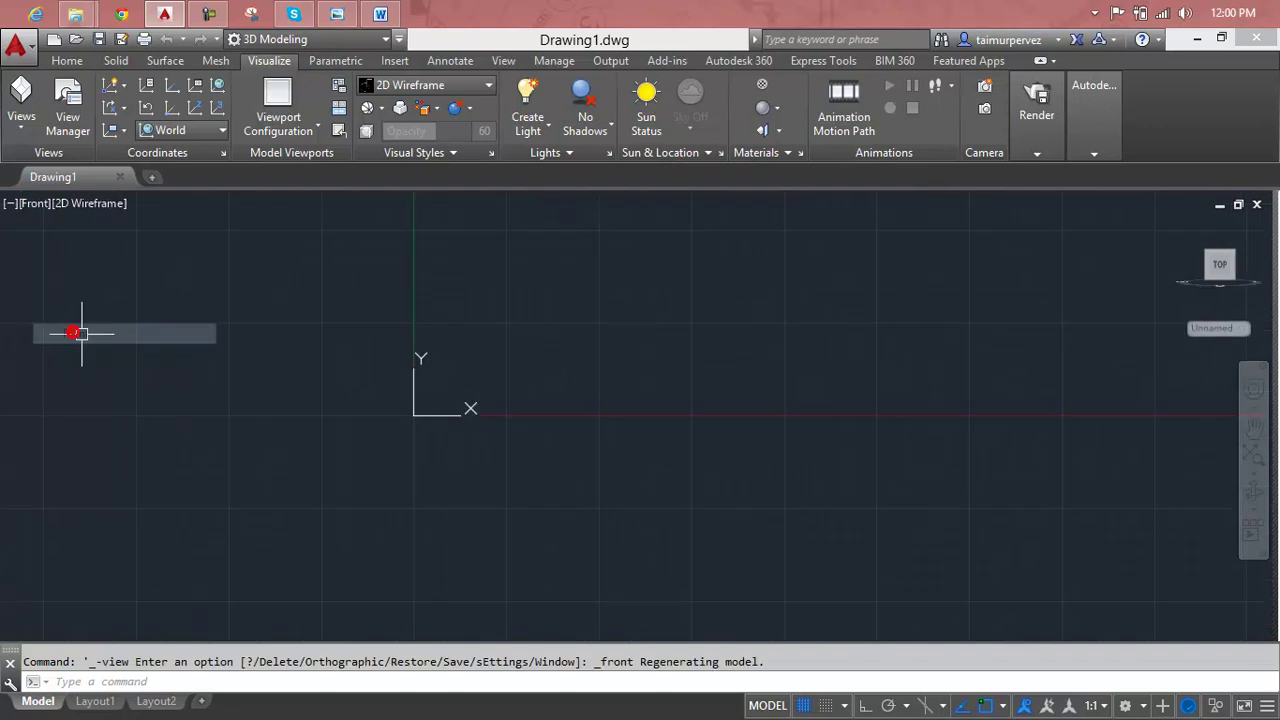
{"action": "key", "text": "Escape"}
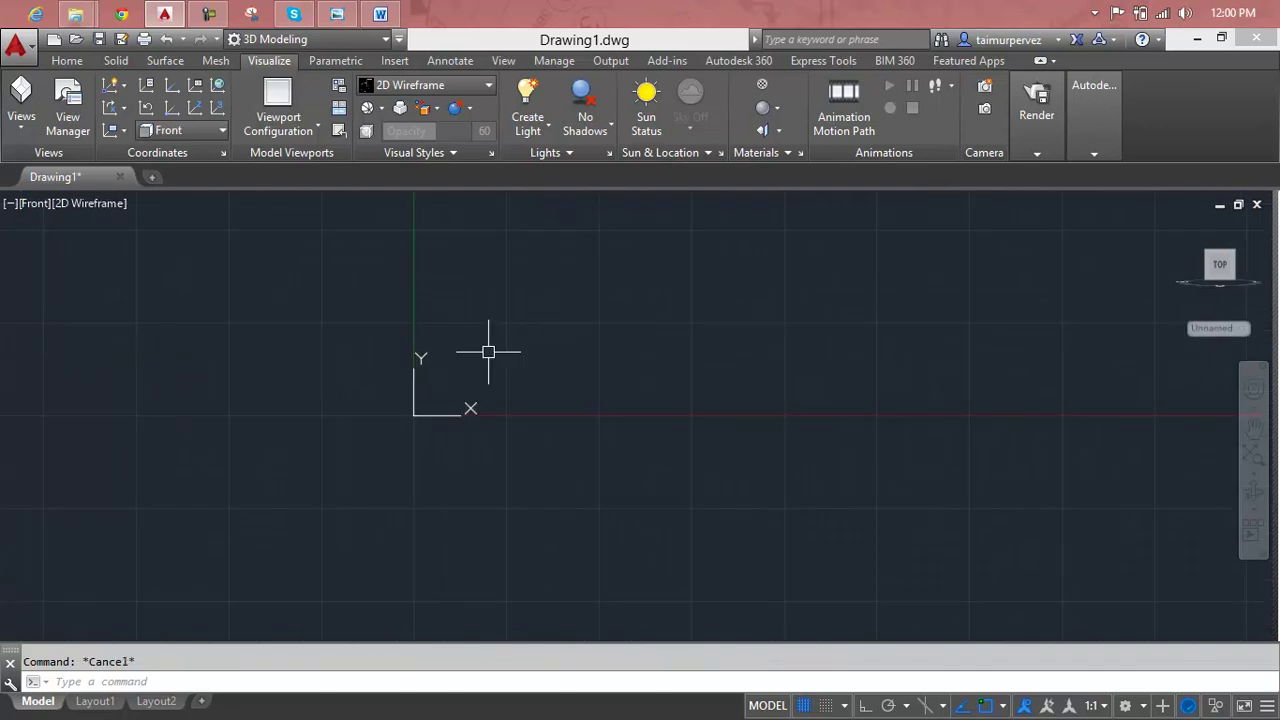
Step: Untick Display at UCS origin point in the UCS icon settings so it stays in the corner
{"action": "type", "text": "u"}
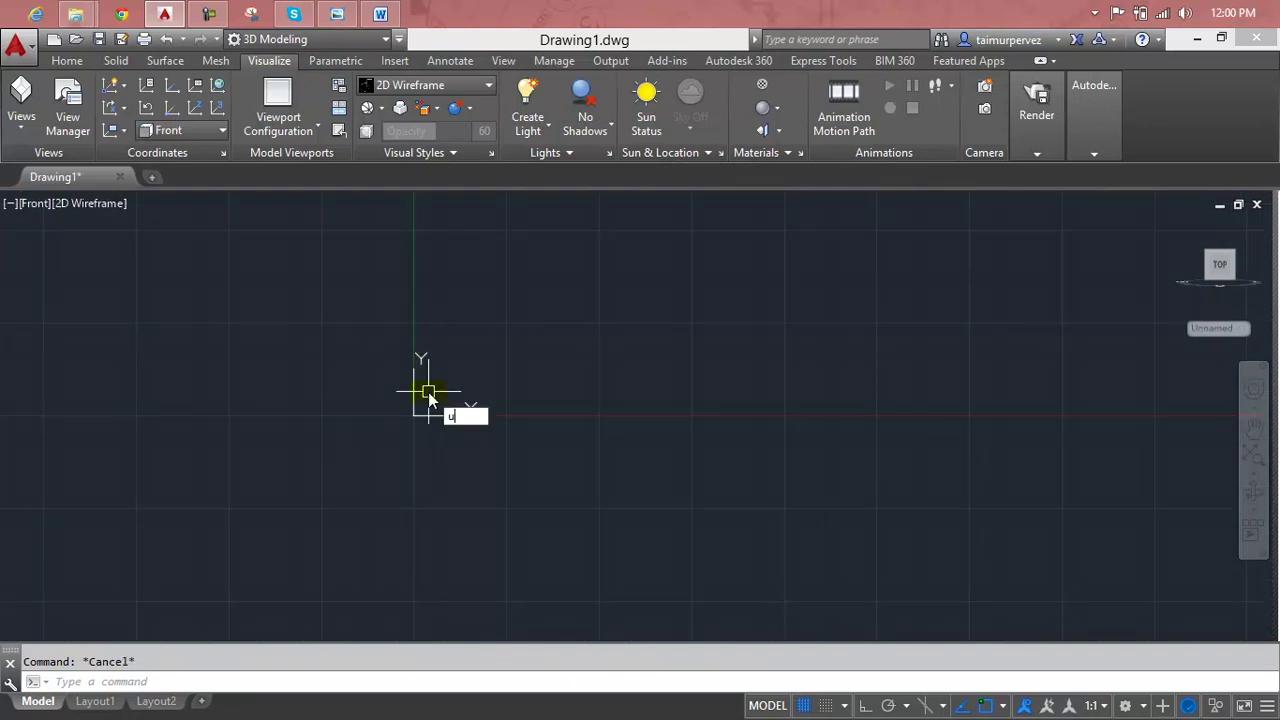
{"action": "key", "text": "Escape"}
{"action": "type", "text": "uc"}
{"action": "key", "text": "Return"}
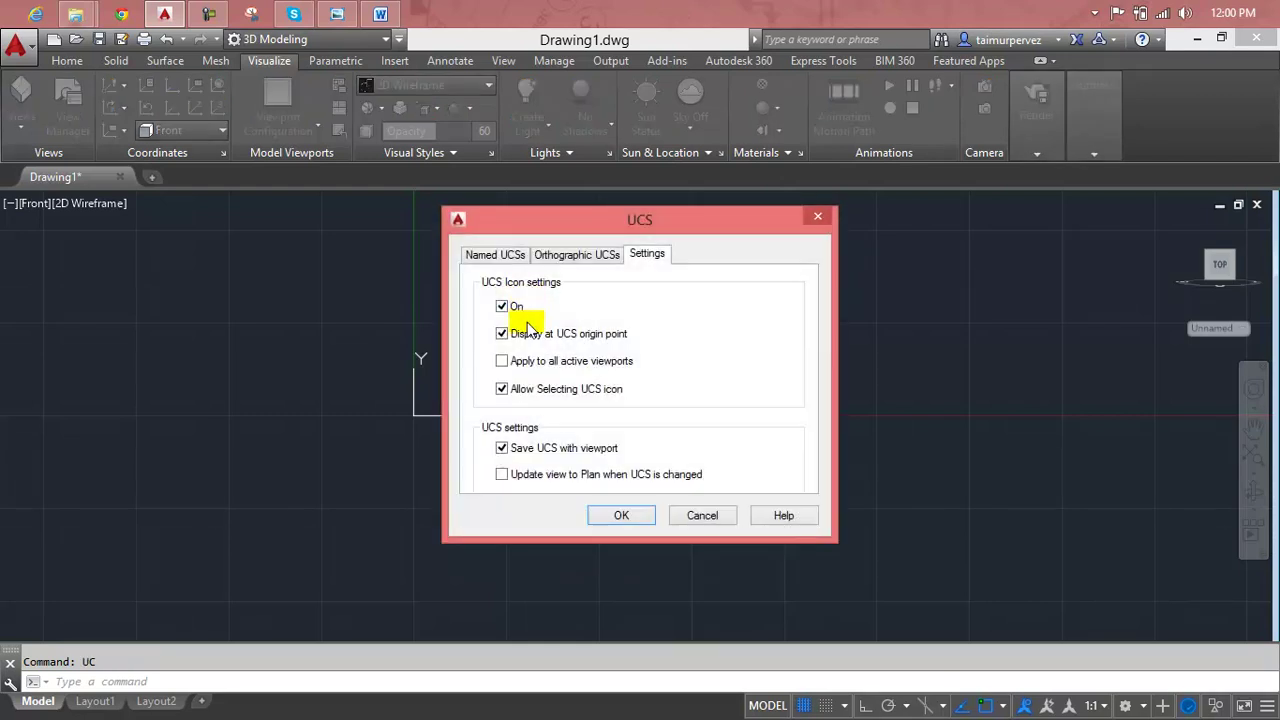
{"action": "left_click", "coordinate": [621, 515]}
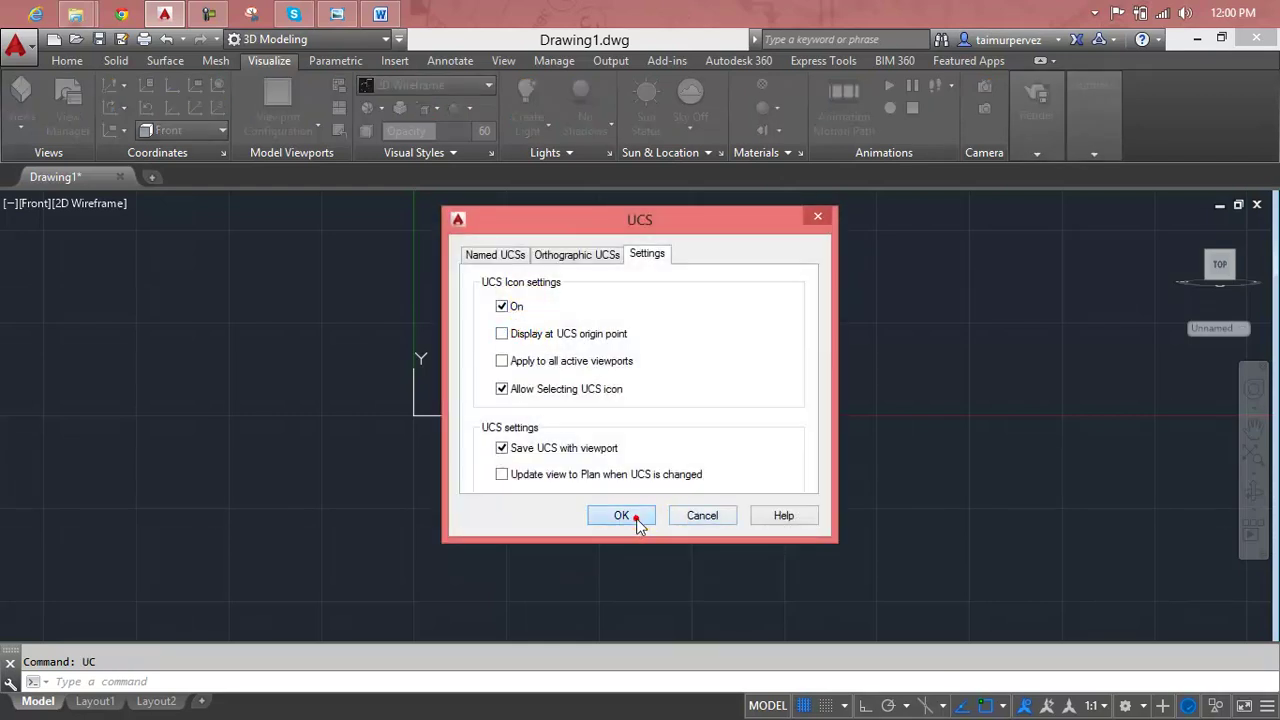
{"action": "key", "text": "Escape"}
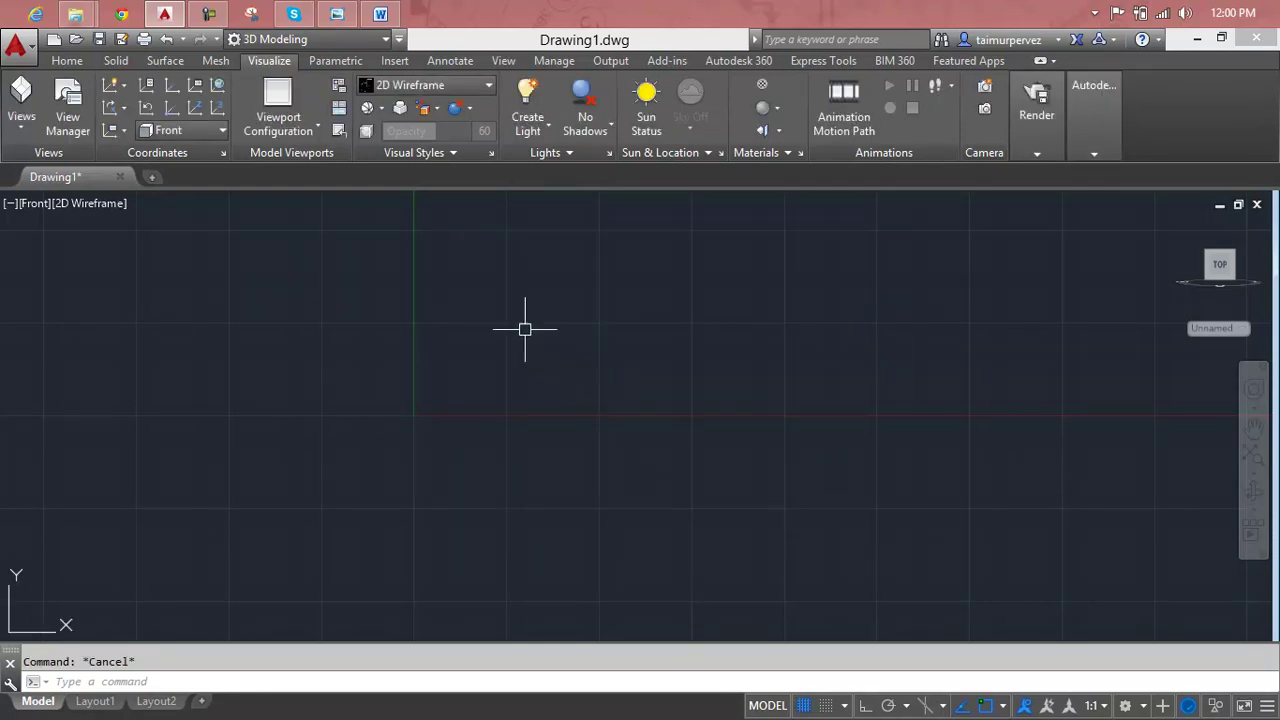
{"action": "left_click", "coordinate": [336, 13]}
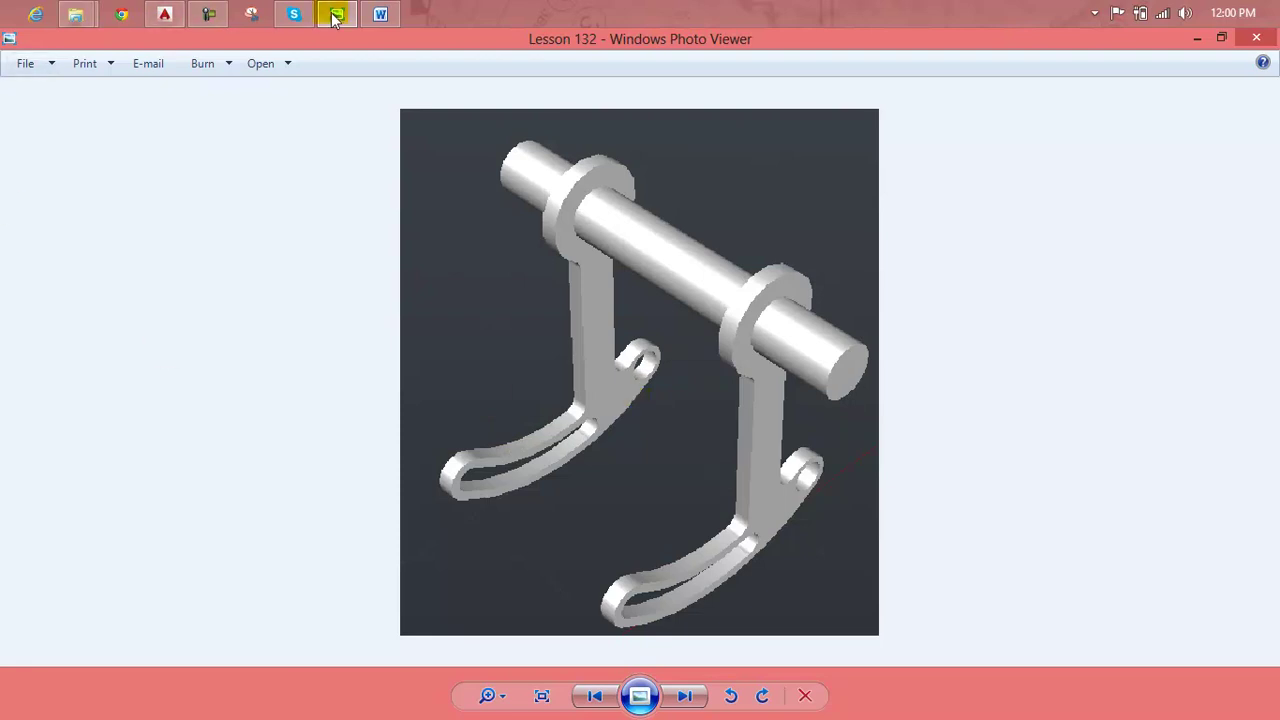
{"action": "mouse_move", "coordinate": [380, 14]}
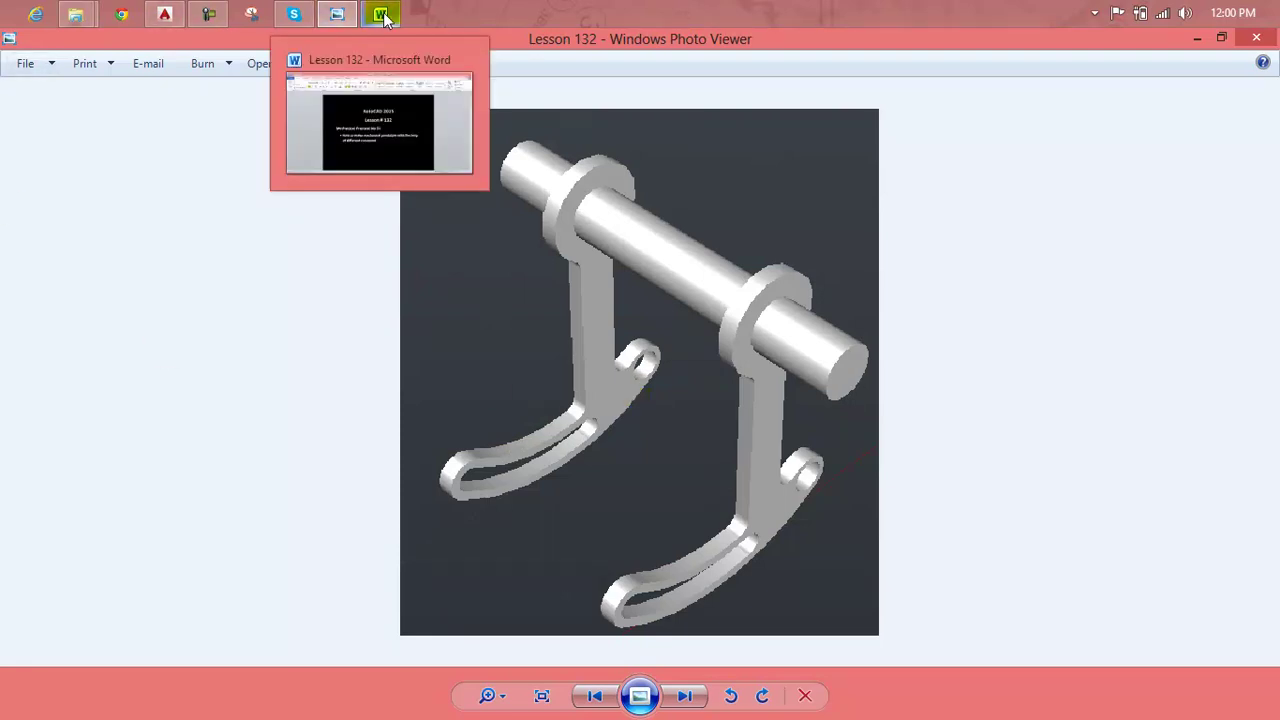
Step: Close the Word lesson notes with Alt+F4 and return to the AutoCAD drawing
{"action": "left_click", "coordinate": [381, 14]}
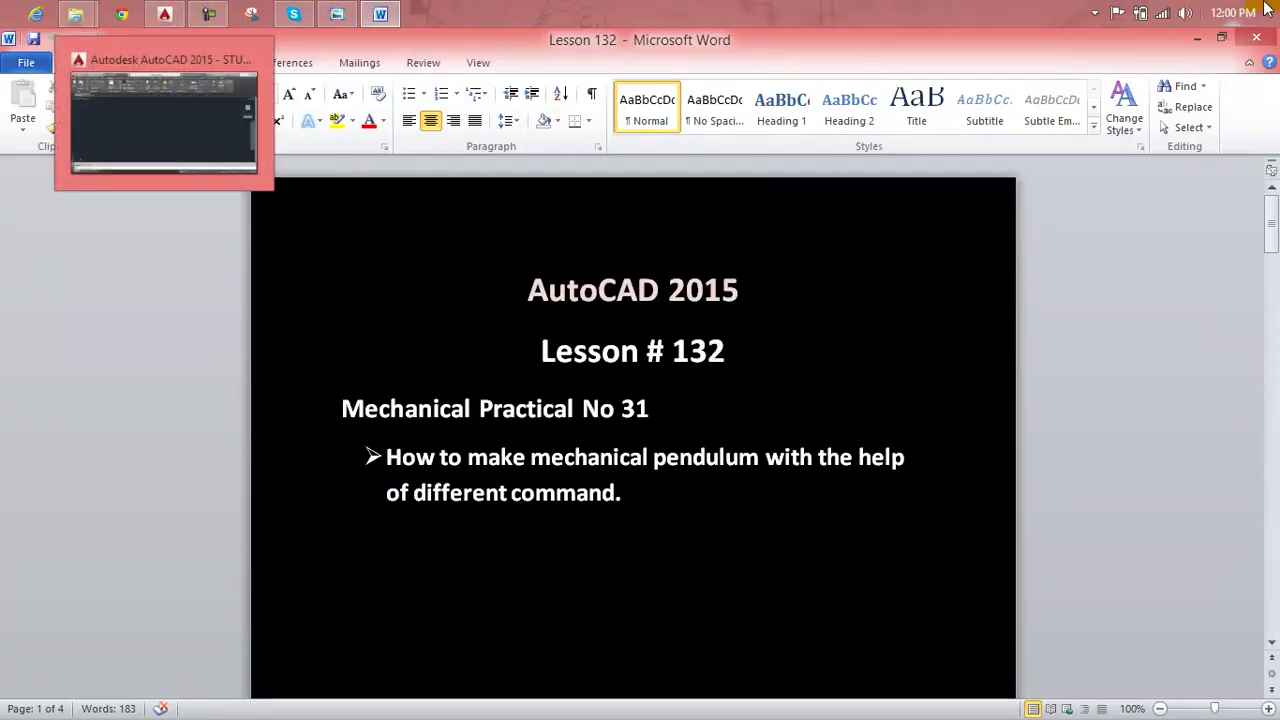
{"action": "key", "text": "alt+F4"}
{"action": "left_click", "coordinate": [165, 14]}
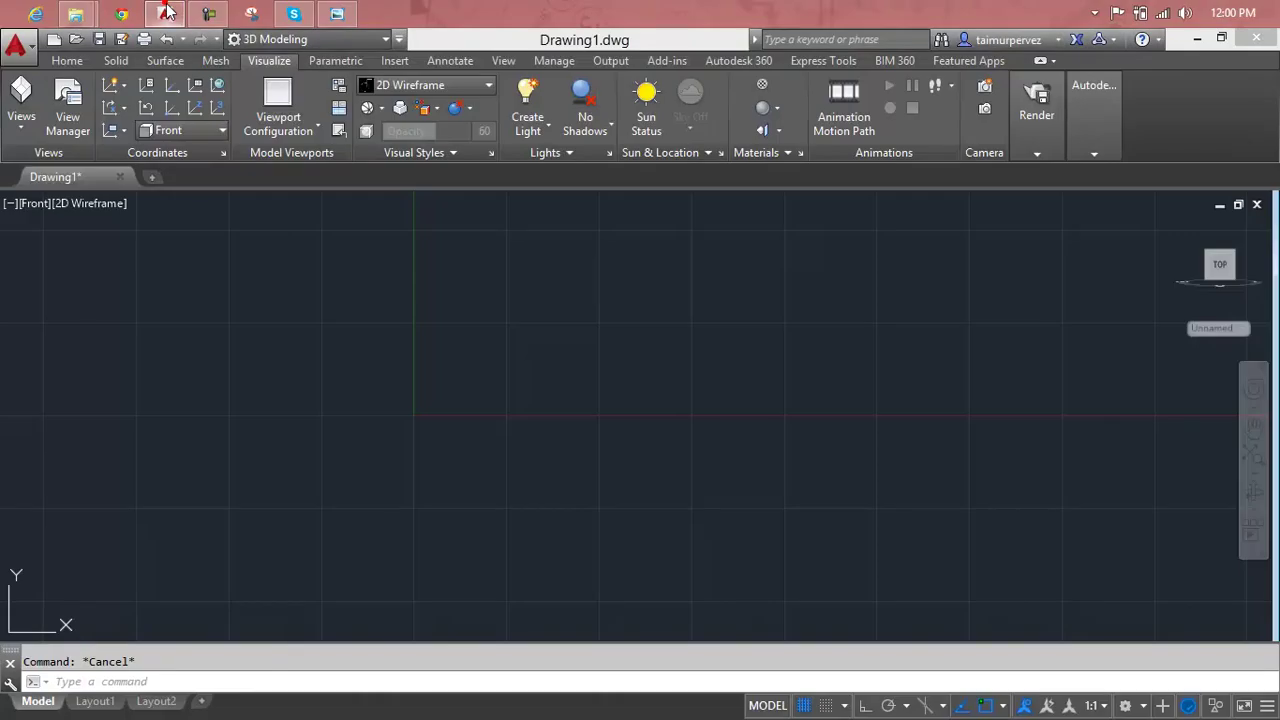
Step: Draw a 120 by 30 rectangle in the front view
{"action": "type", "text": "rec"}
{"action": "key", "text": "Return"}
{"action": "left_click", "coordinate": [404, 356]}
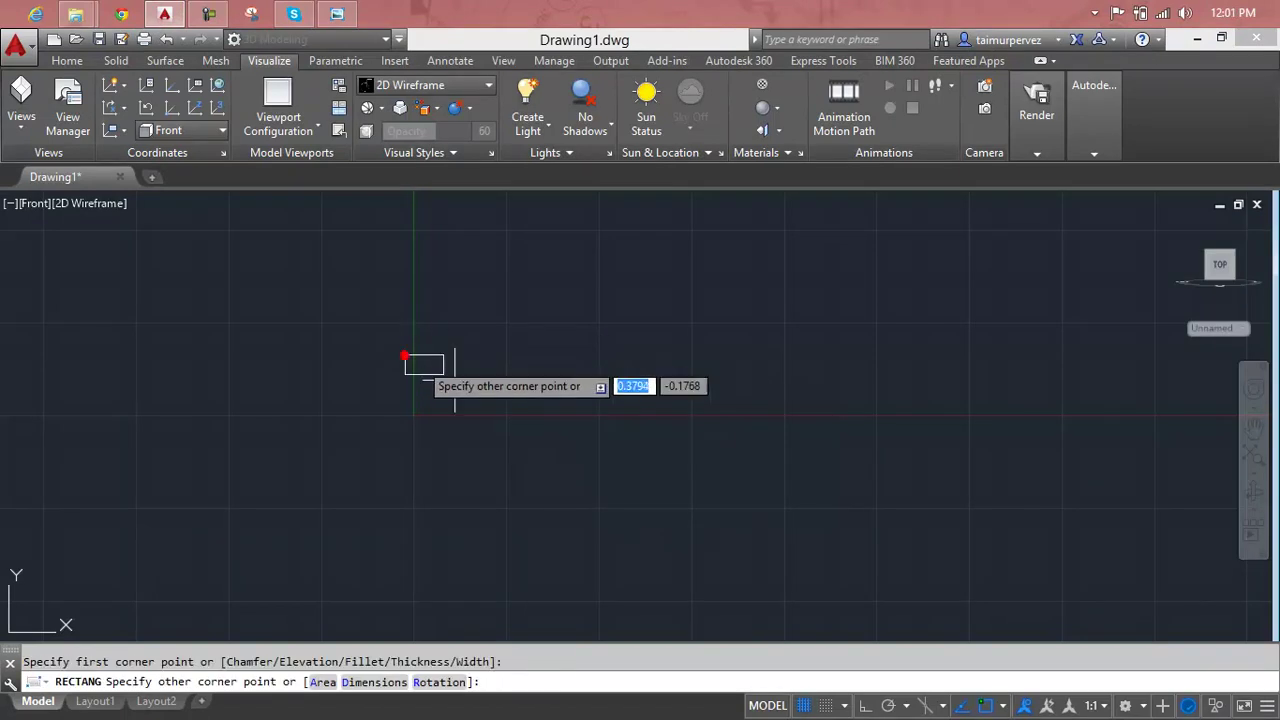
{"action": "type", "text": "@"}
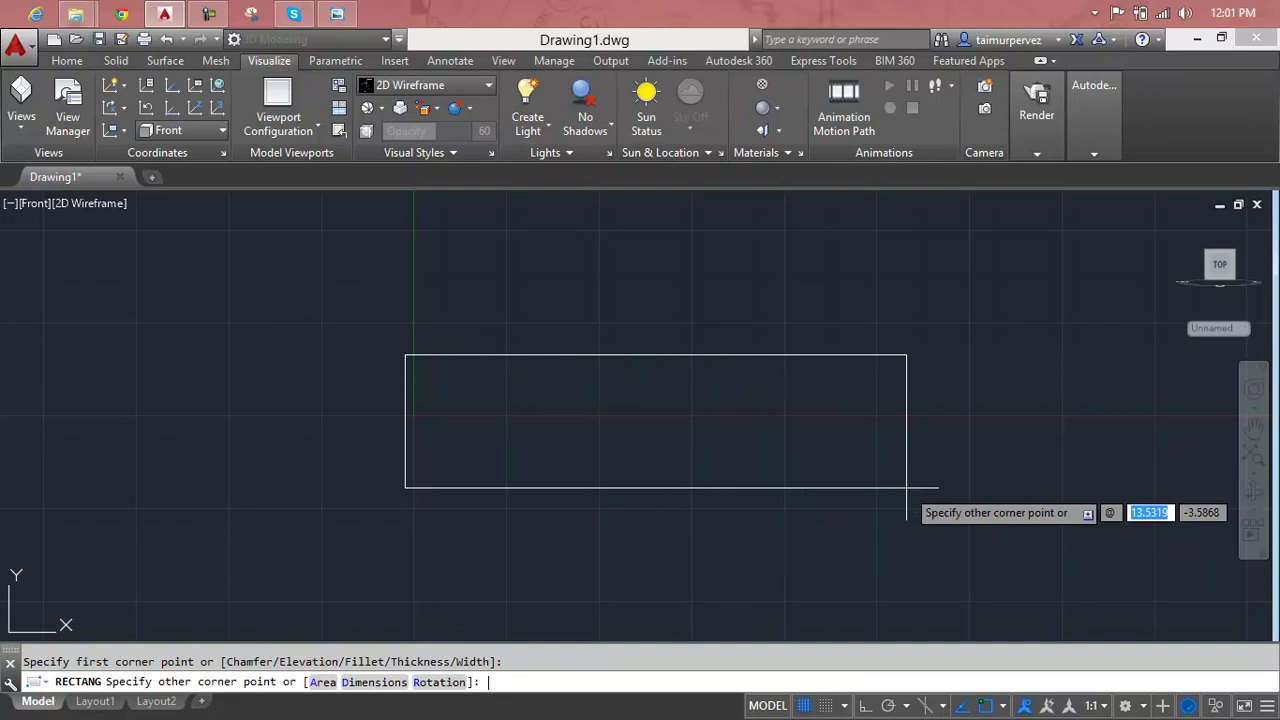
{"action": "type", "text": "9"}
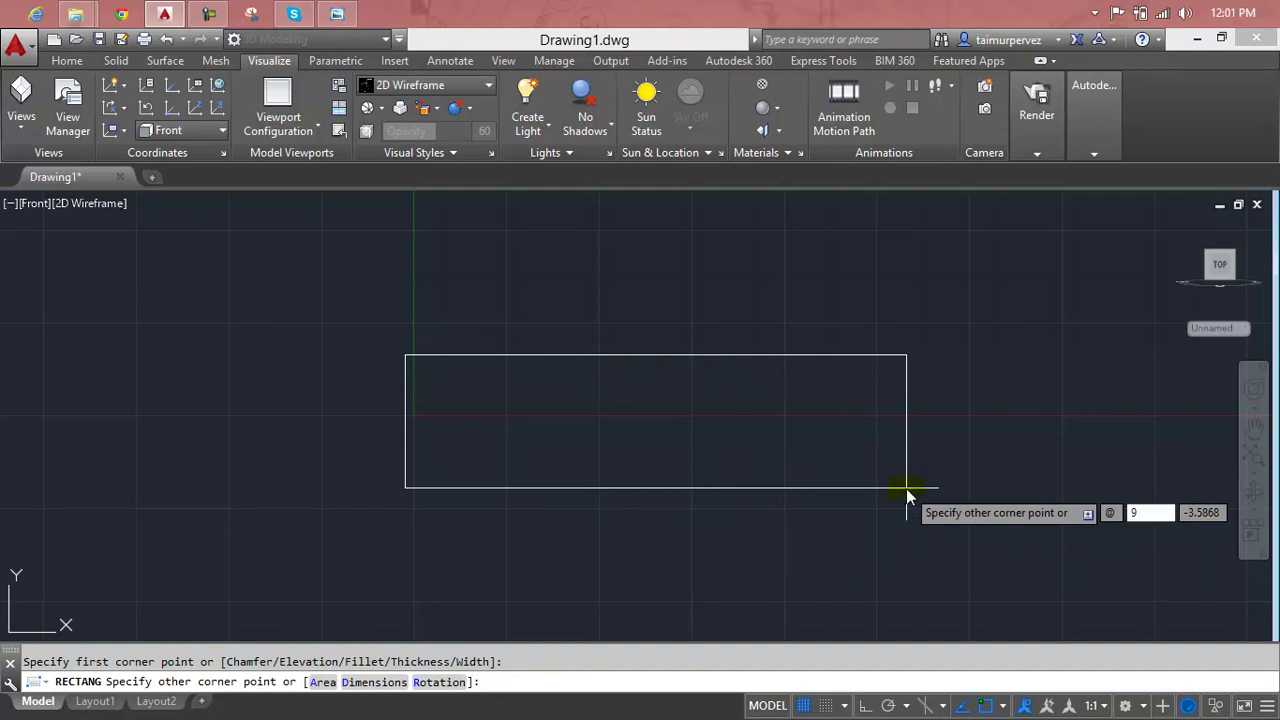
{"action": "key", "text": "BackSpace"}
{"action": "key", "text": "Tab"}
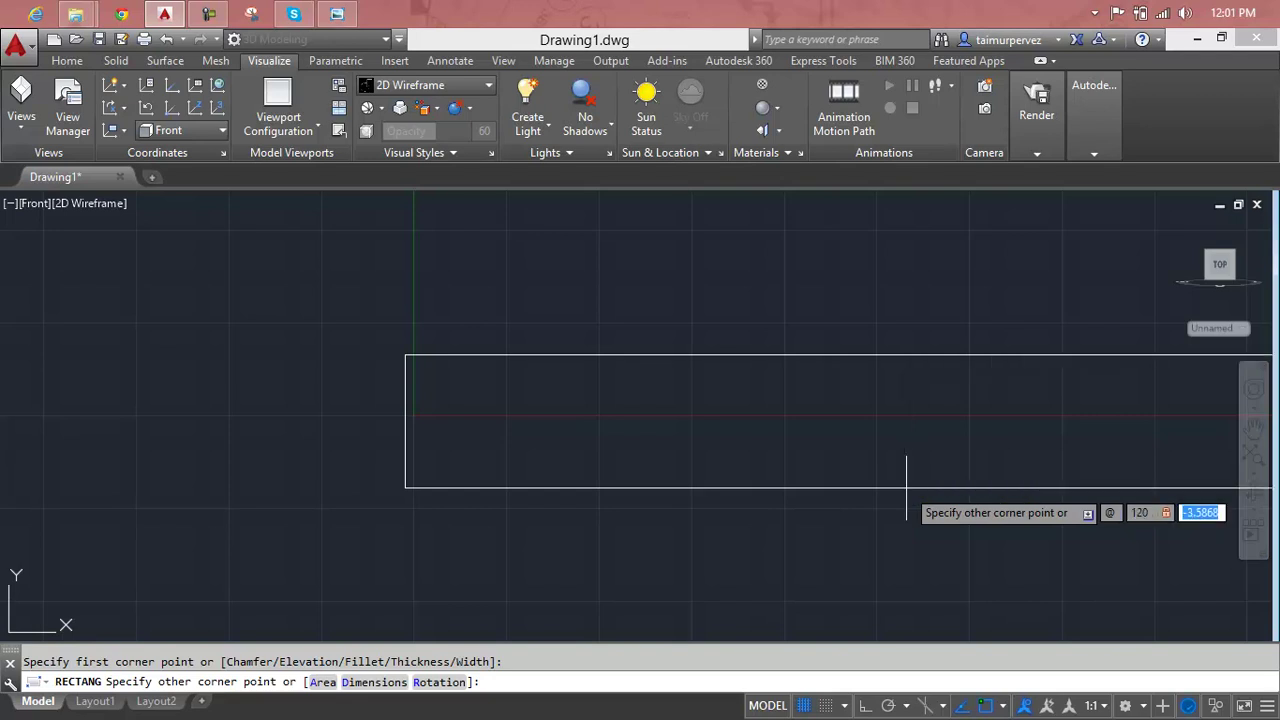
{"action": "type", "text": "30"}
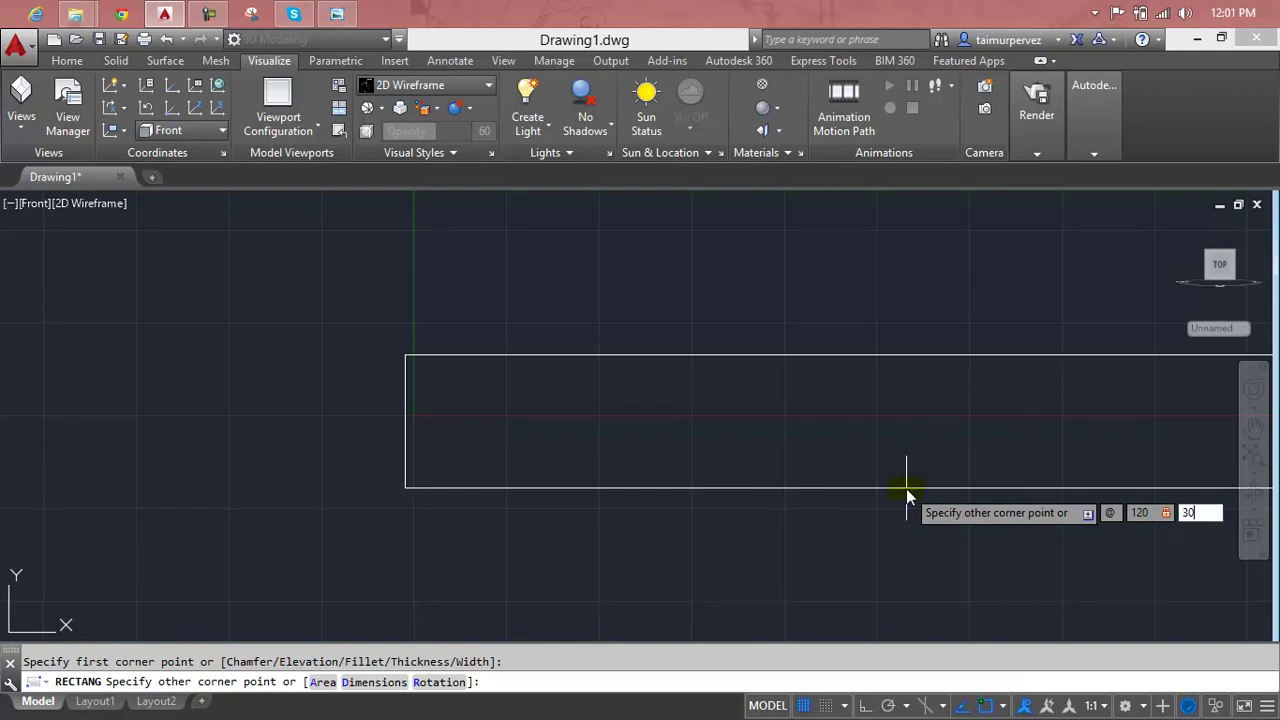
{"action": "key", "text": "Return"}
{"action": "scroll", "coordinate": [882, 460], "scroll_direction": "down", "scroll_amount": 3}
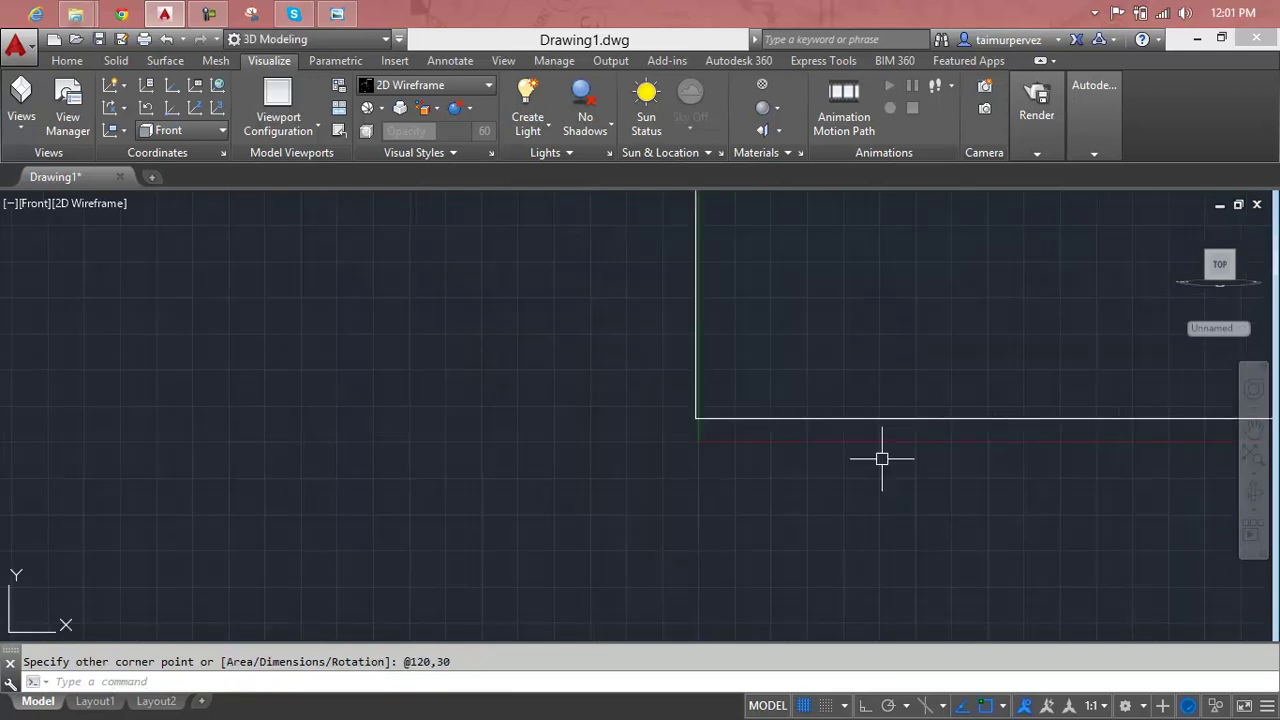
{"action": "middle_click_drag", "start_coordinate": [882, 459], "coordinate": [439, 514]}
{"action": "key", "text": "Escape"}
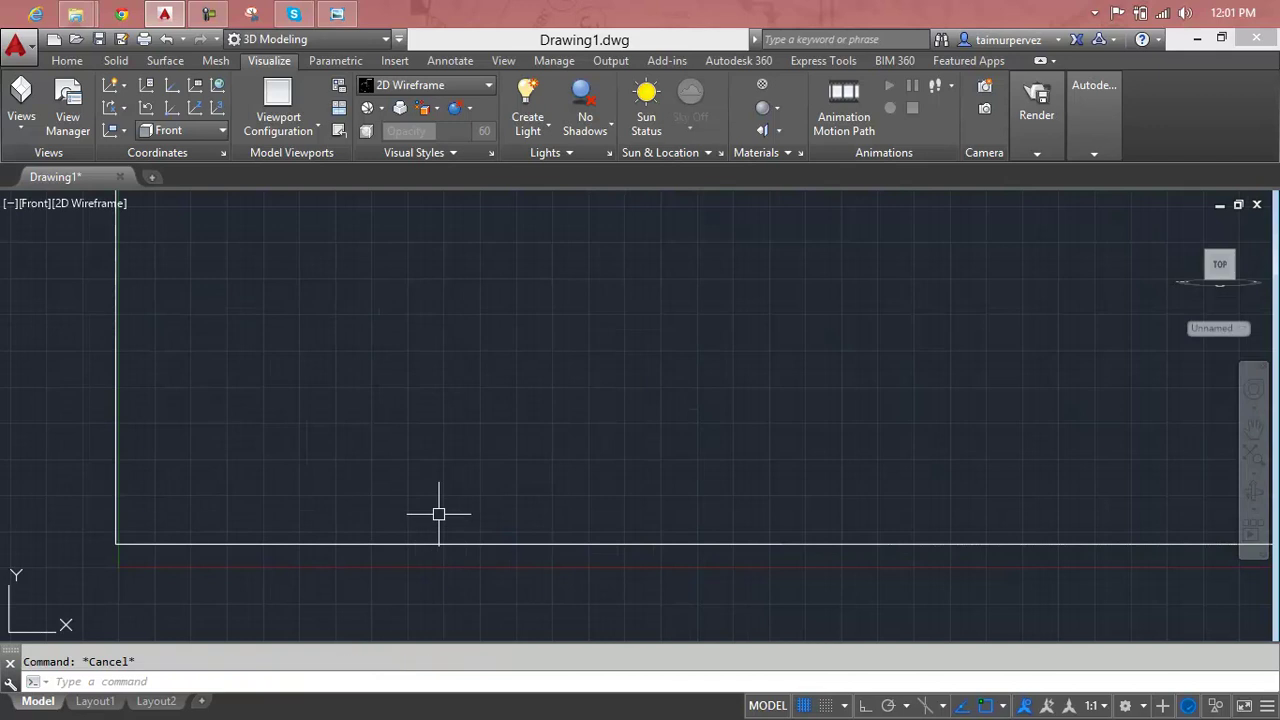
{"action": "type", "text": "z"}
Step: Zoom to the whole drawing and stretch the rectangle's top edge downward to its final height
{"action": "key", "text": "Return"}
{"action": "type", "text": "a"}
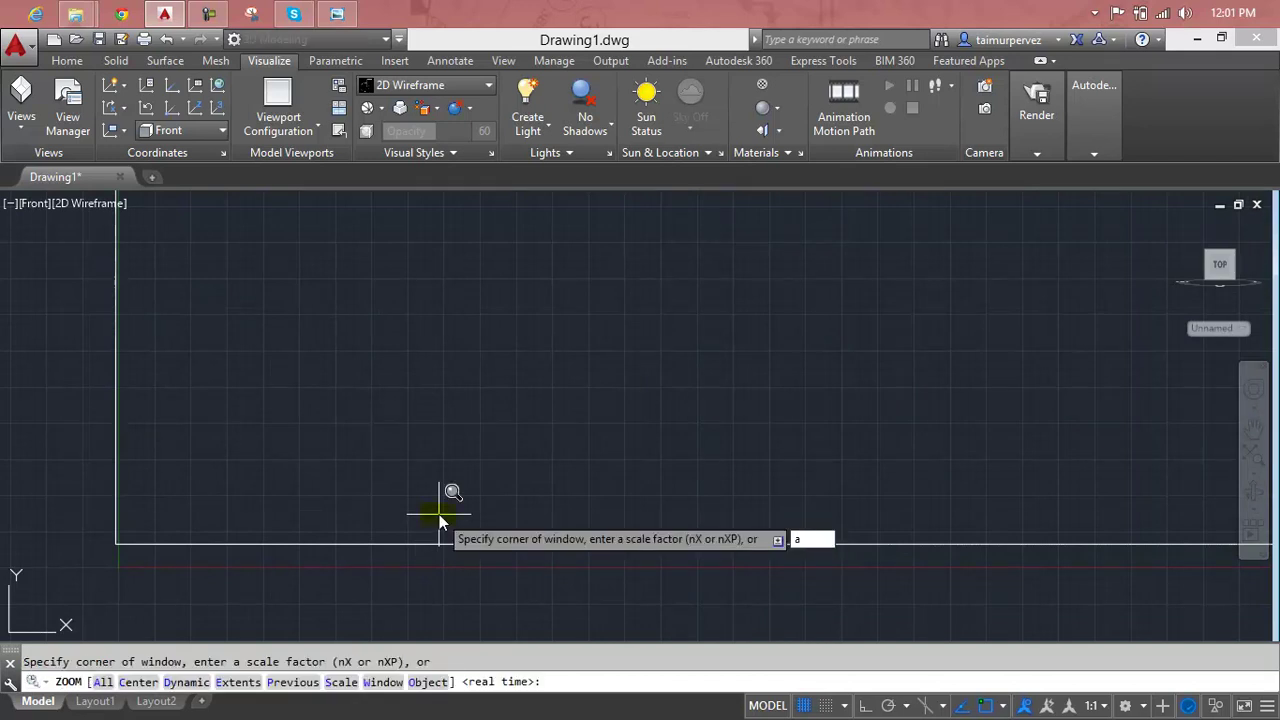
{"action": "key", "text": "Escape"}
{"action": "type", "text": "z"}
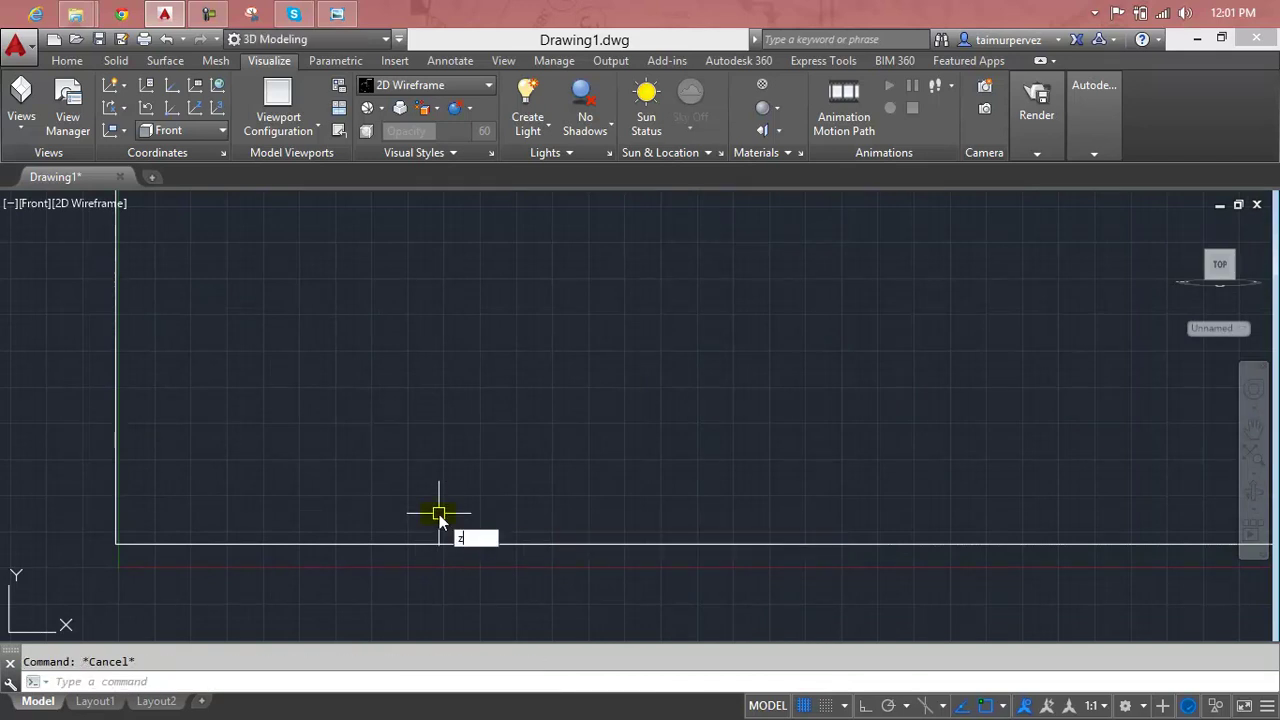
{"action": "key", "text": "Return"}
{"action": "type", "text": "a"}
{"action": "key", "text": "Return"}
{"action": "scroll", "coordinate": [471, 443], "scroll_direction": "down", "scroll_amount": 5}
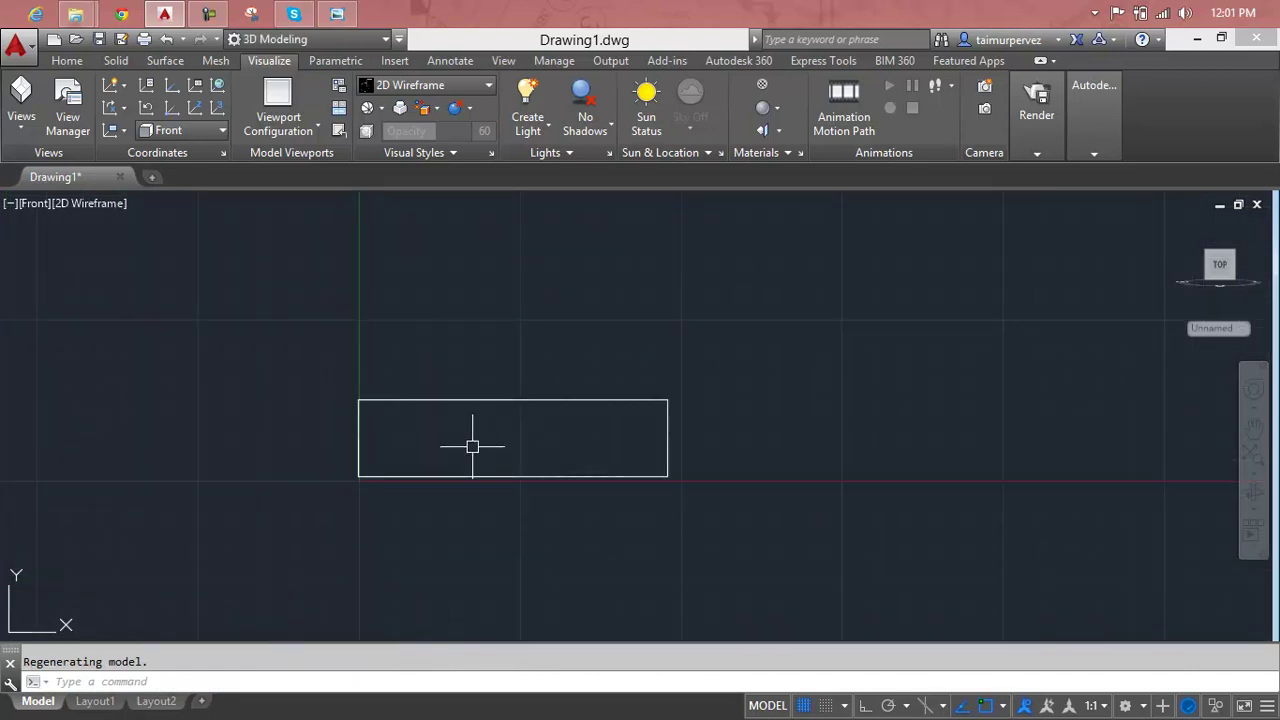
{"action": "middle_click_drag", "start_coordinate": [471, 443], "coordinate": [618, 417]}
{"action": "scroll", "coordinate": [618, 417], "scroll_direction": "up", "scroll_amount": 4}
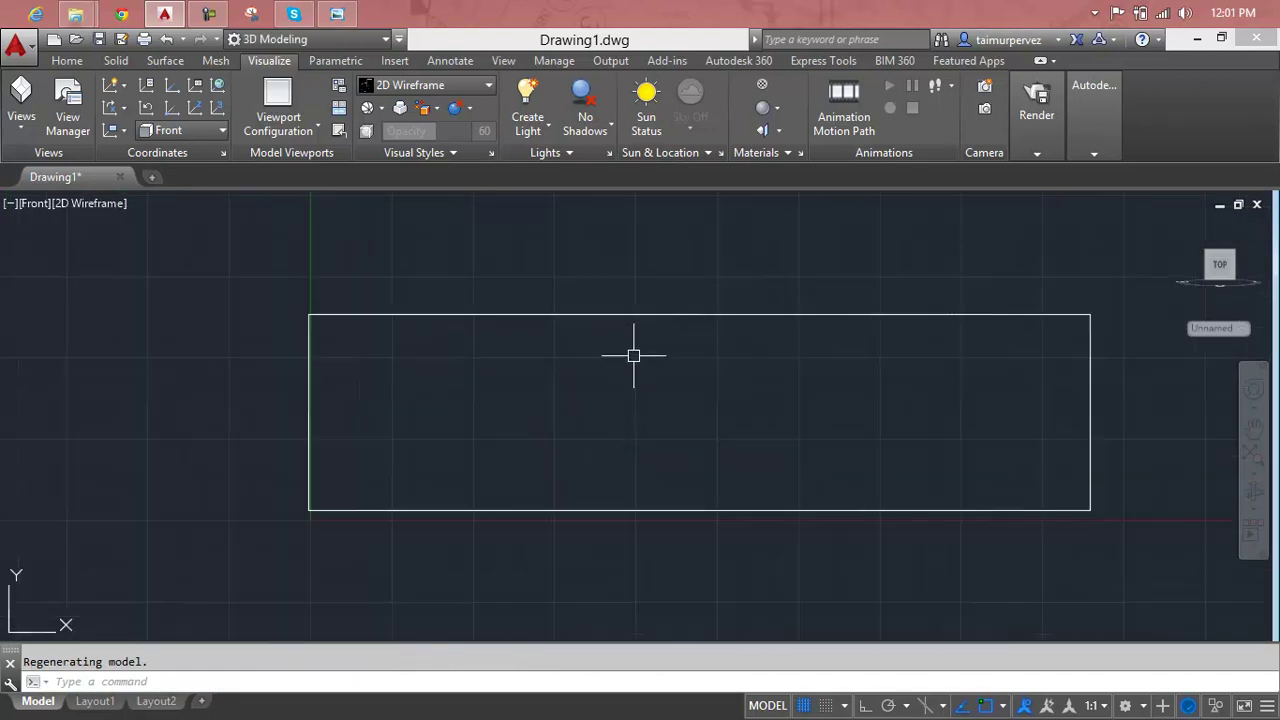
{"action": "left_click", "coordinate": [686, 314]}
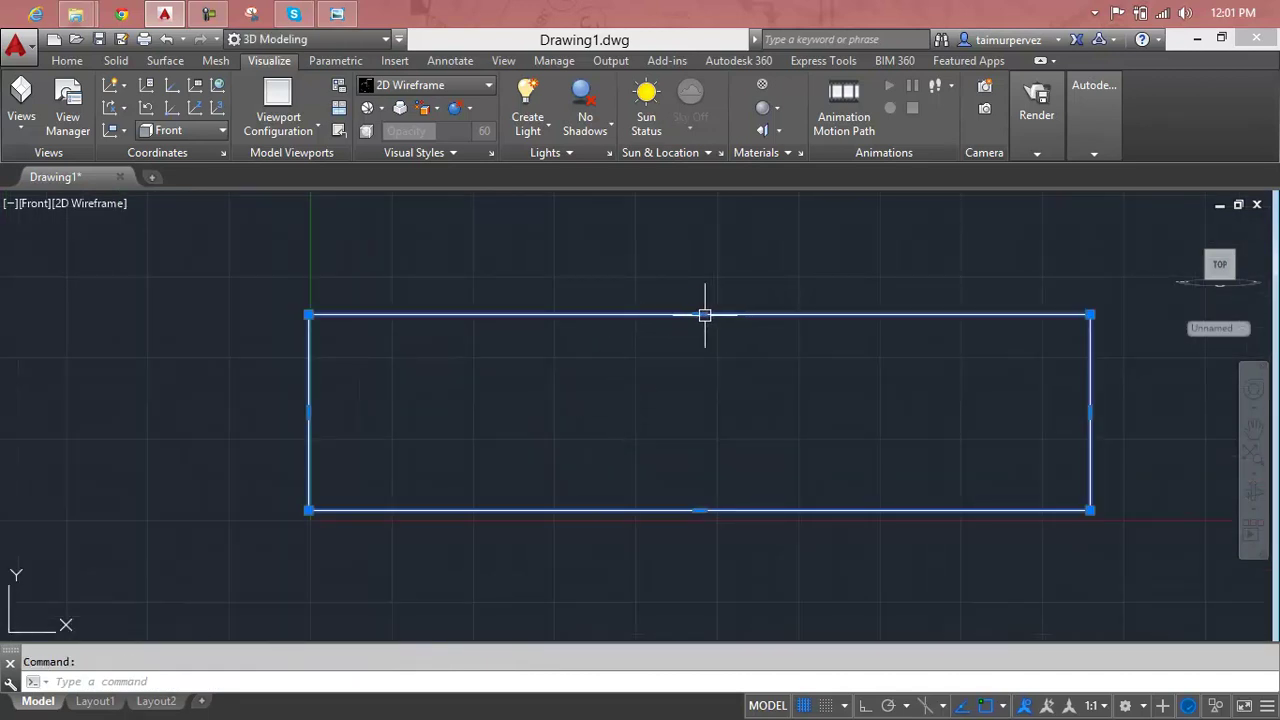
{"action": "left_click", "coordinate": [700, 315]}
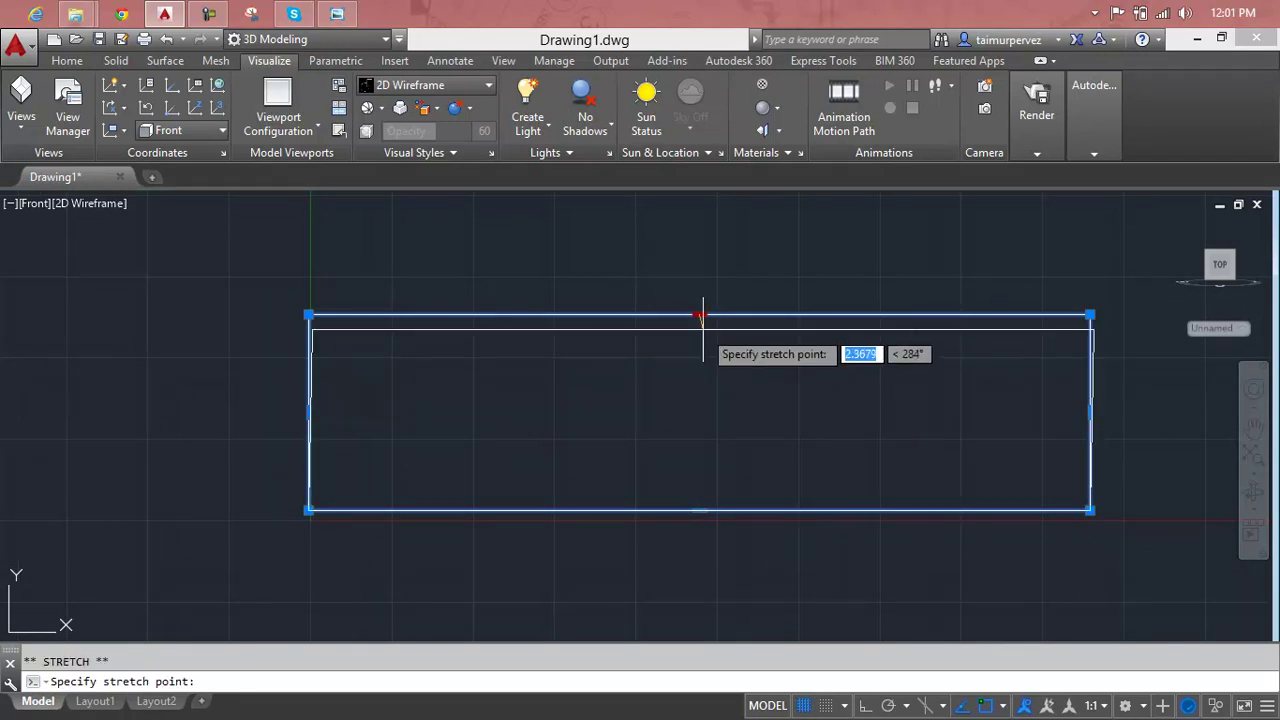
{"action": "left_click", "coordinate": [698, 397]}
{"action": "key", "text": "Escape"}
{"action": "middle_click_drag", "start_coordinate": [652, 437], "coordinate": [646, 394]}
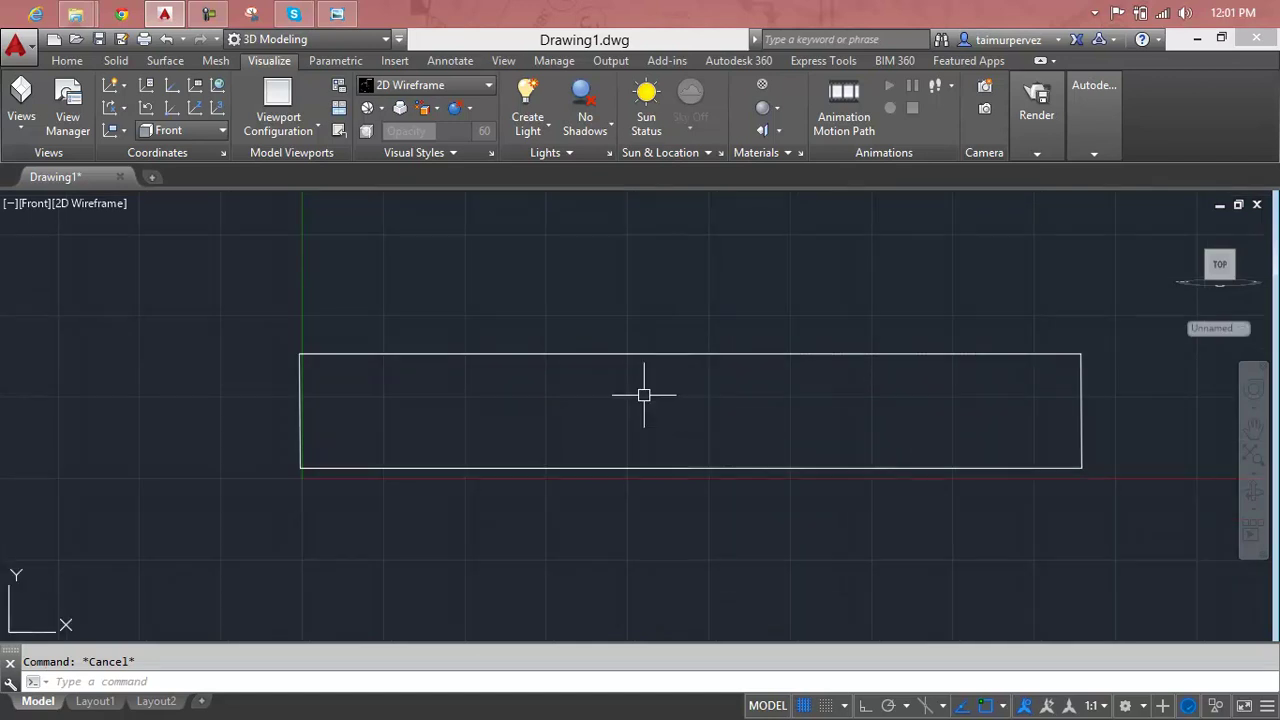
Step: Draw a three-point arc from the rectangle's top-left corner, through its bottom edge, to its top-right corner
{"action": "left_click", "coordinate": [337, 15]}
{"action": "left_click", "coordinate": [337, 15]}
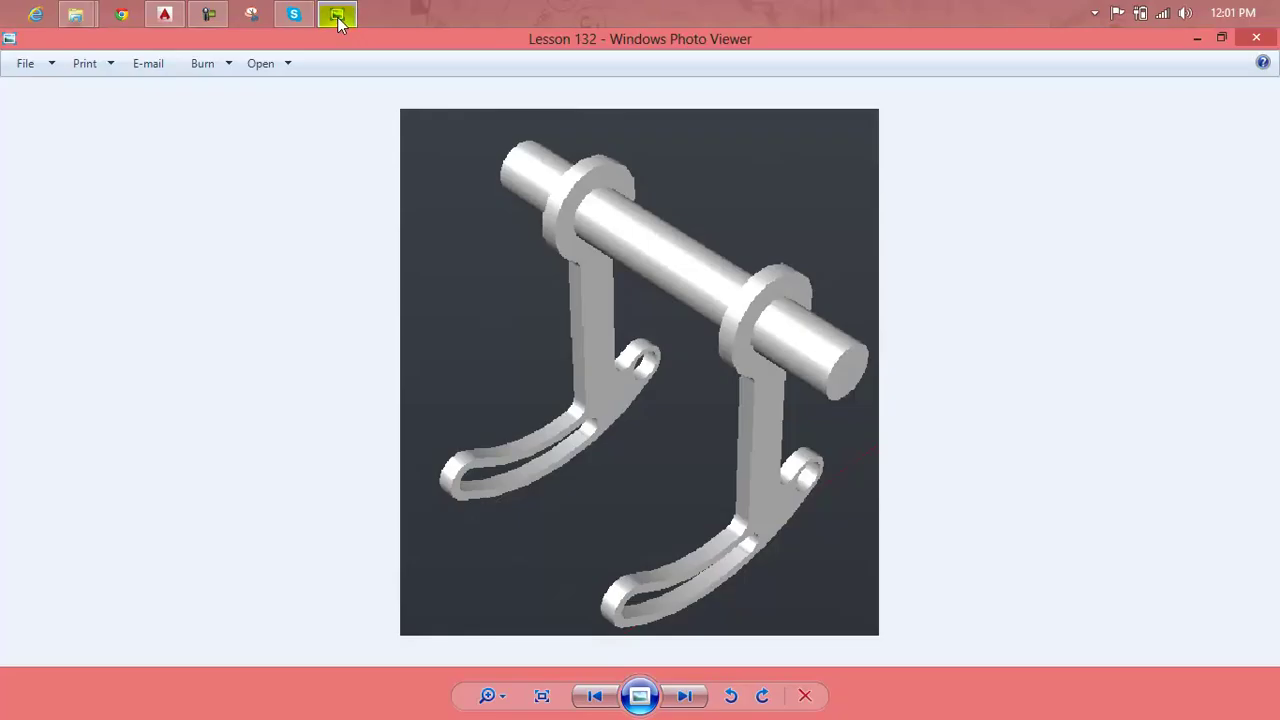
{"action": "type", "text": "a"}
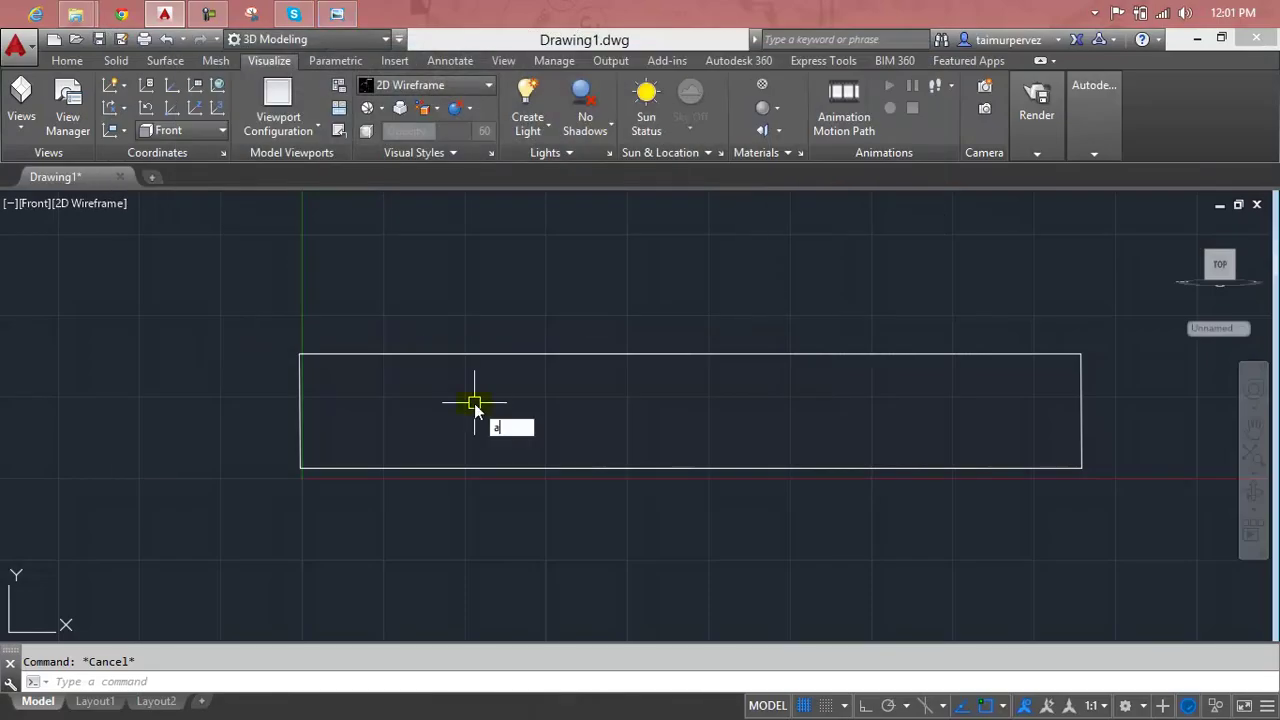
{"action": "key", "text": "Return"}
{"action": "left_click", "coordinate": [299, 353]}
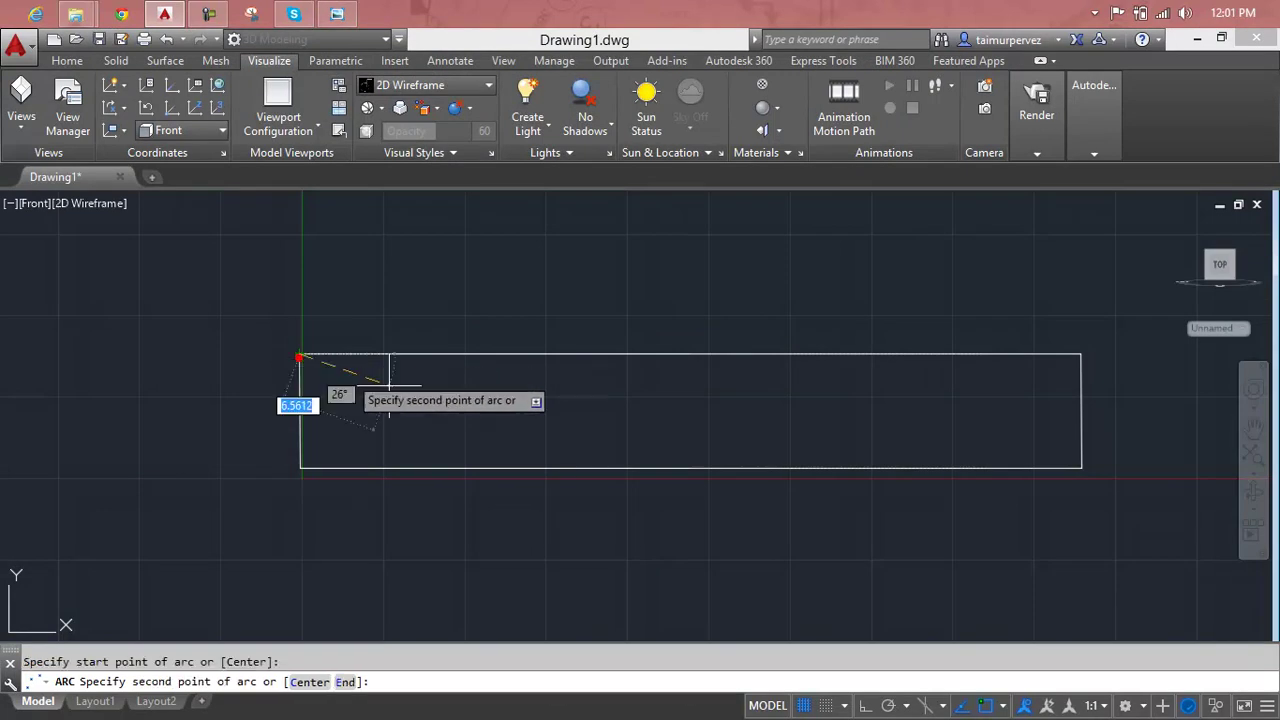
{"action": "left_click", "coordinate": [691, 467]}
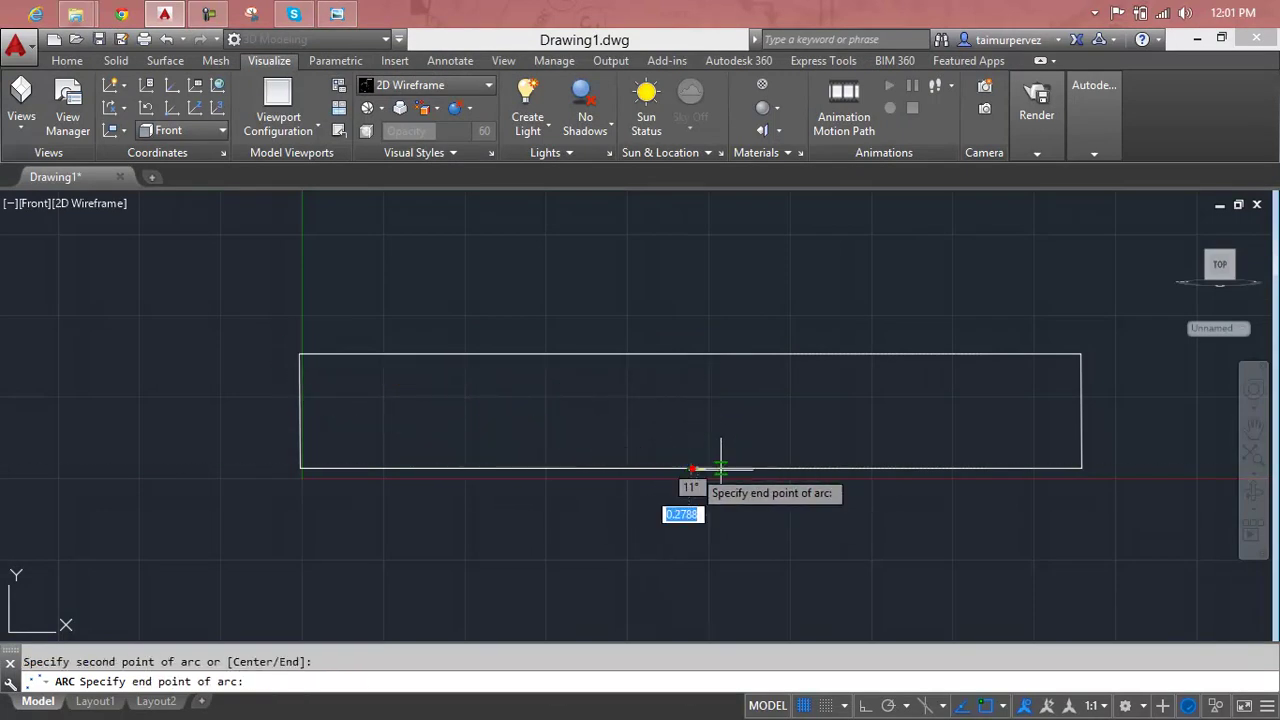
{"action": "left_click", "coordinate": [1080, 358]}
Step: Erase the rectangle, leaving only the arc
{"action": "key", "text": "Return"}
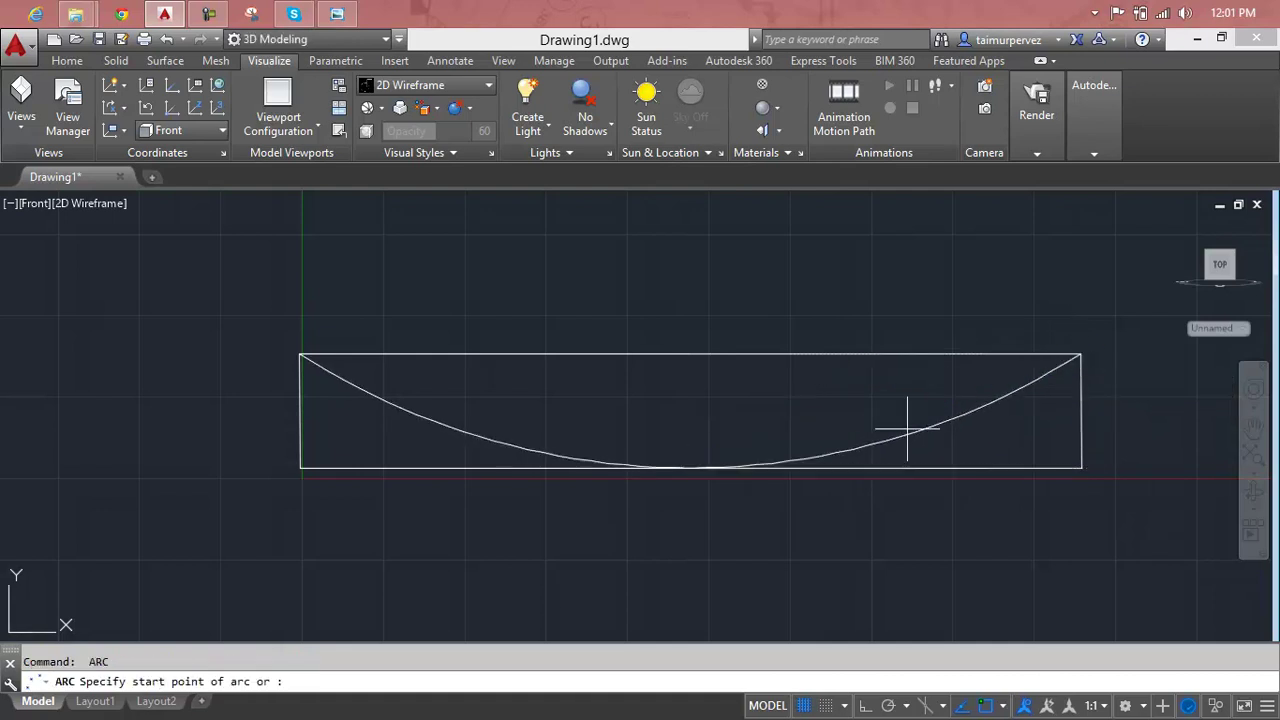
{"action": "left_click", "coordinate": [893, 467]}
{"action": "key", "text": "Escape"}
{"action": "key", "text": "Escape"}
{"action": "left_click", "coordinate": [903, 468]}
{"action": "key", "text": "Delete"}
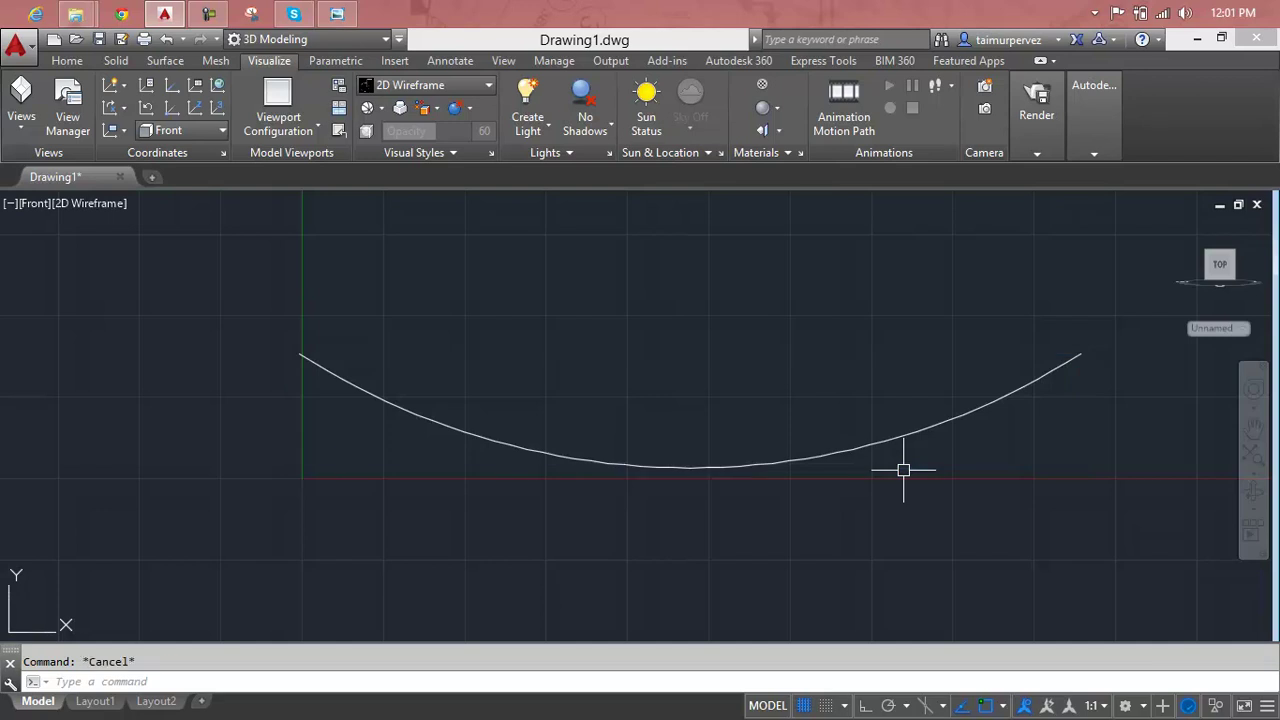
Step: Offset the arc through a point just below it to make a parallel lower arc
{"action": "type", "text": "o"}
{"action": "key", "text": "Return"}
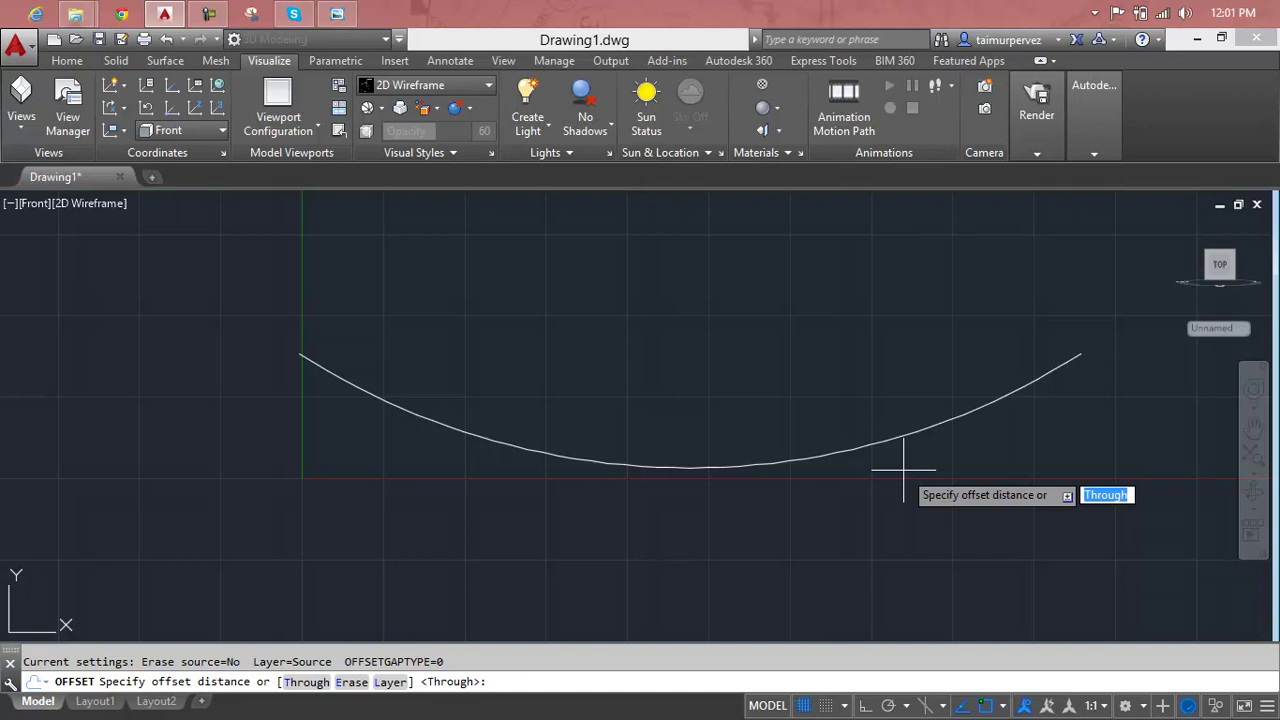
{"action": "key", "text": "Return"}
{"action": "key", "text": "Return"}
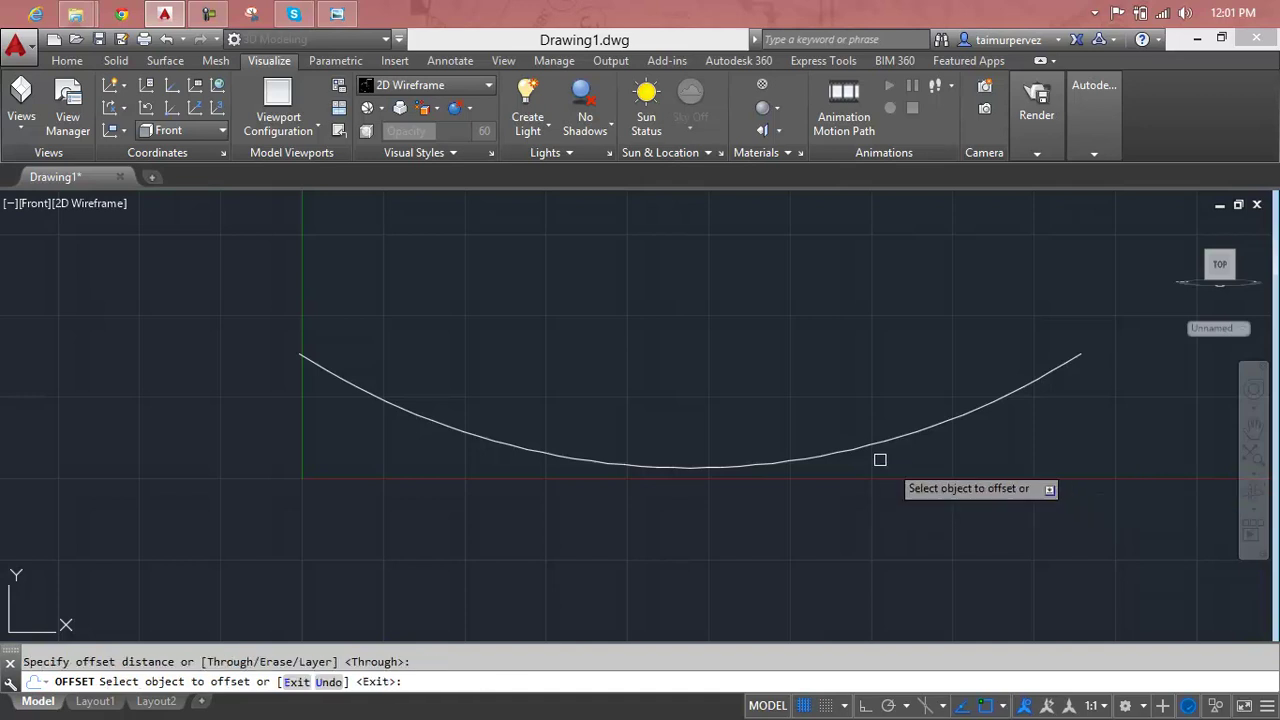
{"action": "left_click", "coordinate": [856, 447]}
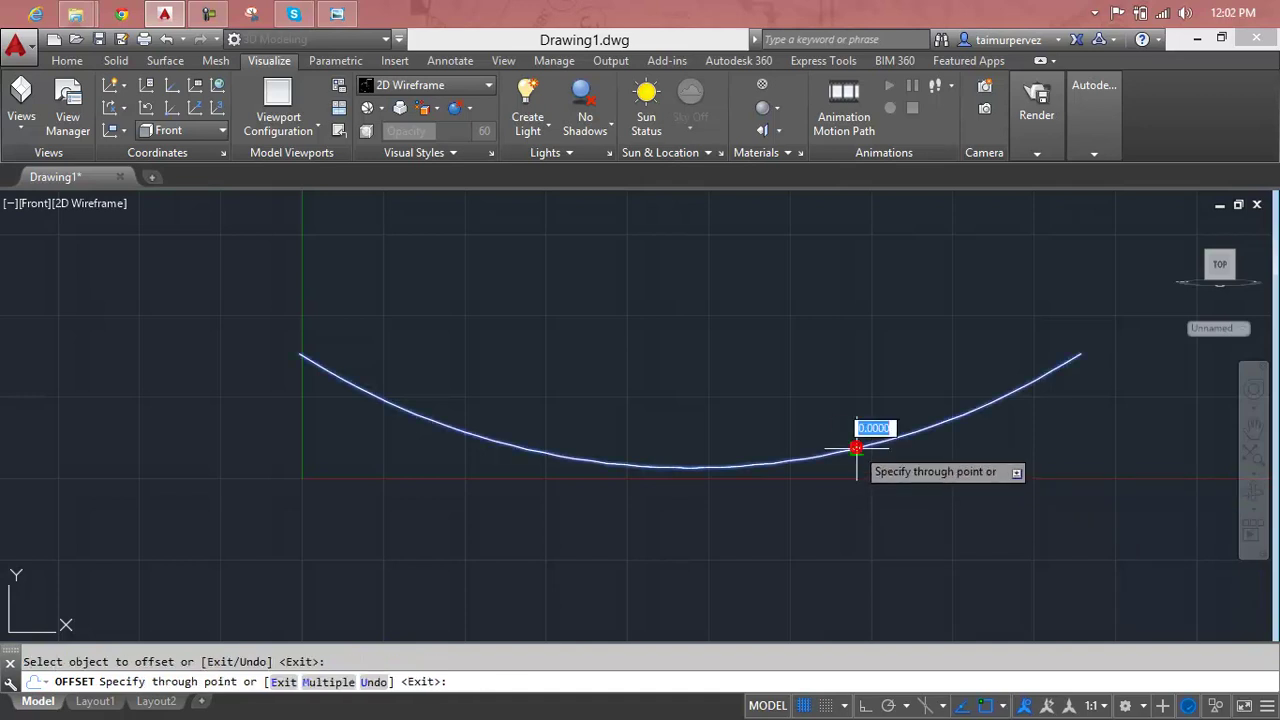
{"action": "scroll", "coordinate": [852, 520], "scroll_direction": "down", "scroll_amount": 1}
{"action": "middle_click_drag", "start_coordinate": [851, 523], "coordinate": [845, 444]}
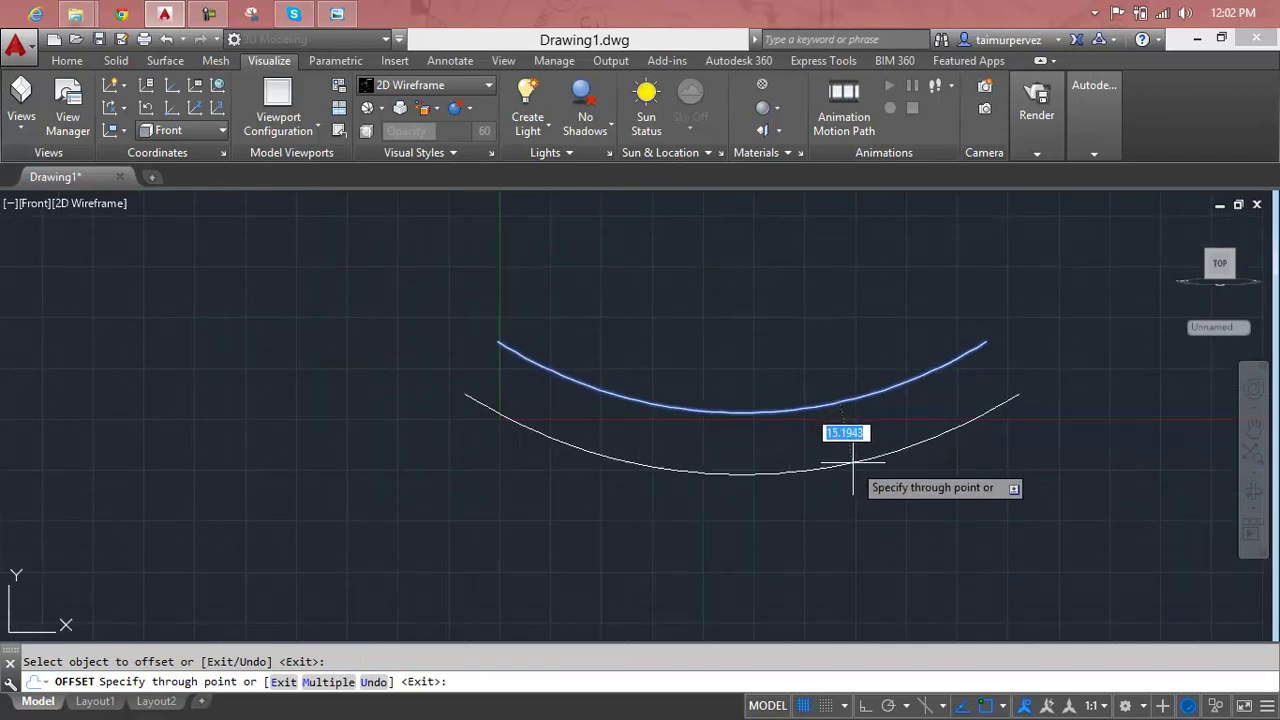
{"action": "left_click", "coordinate": [854, 460]}
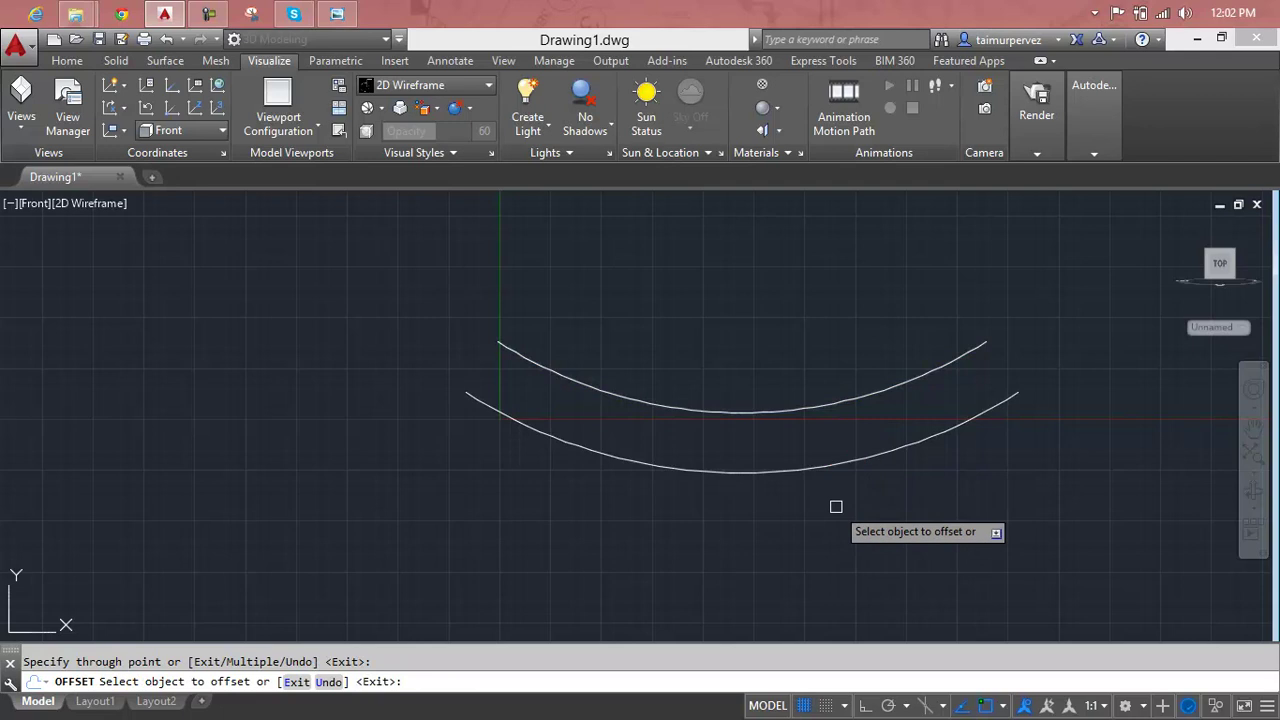
{"action": "key", "text": "Escape"}
{"action": "key", "text": "Escape"}
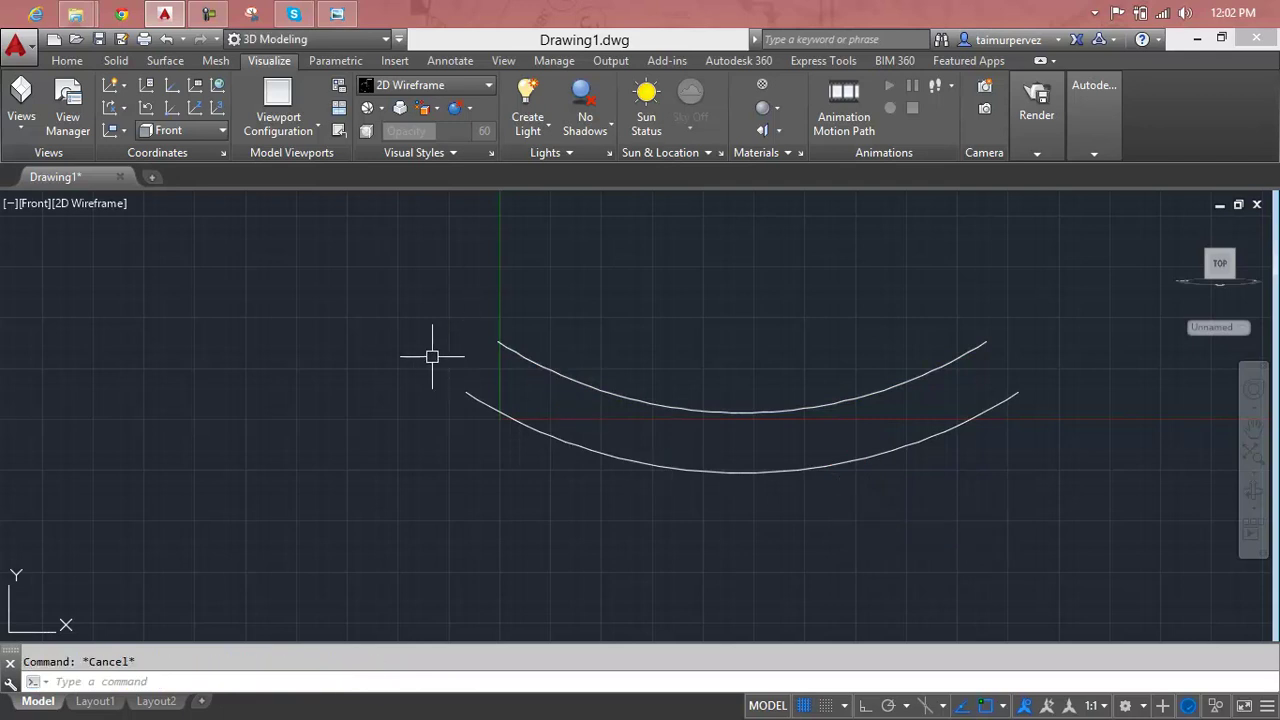
Step: Draw a two-point circle spanning the left ends of the two arcs
{"action": "type", "text": "c"}
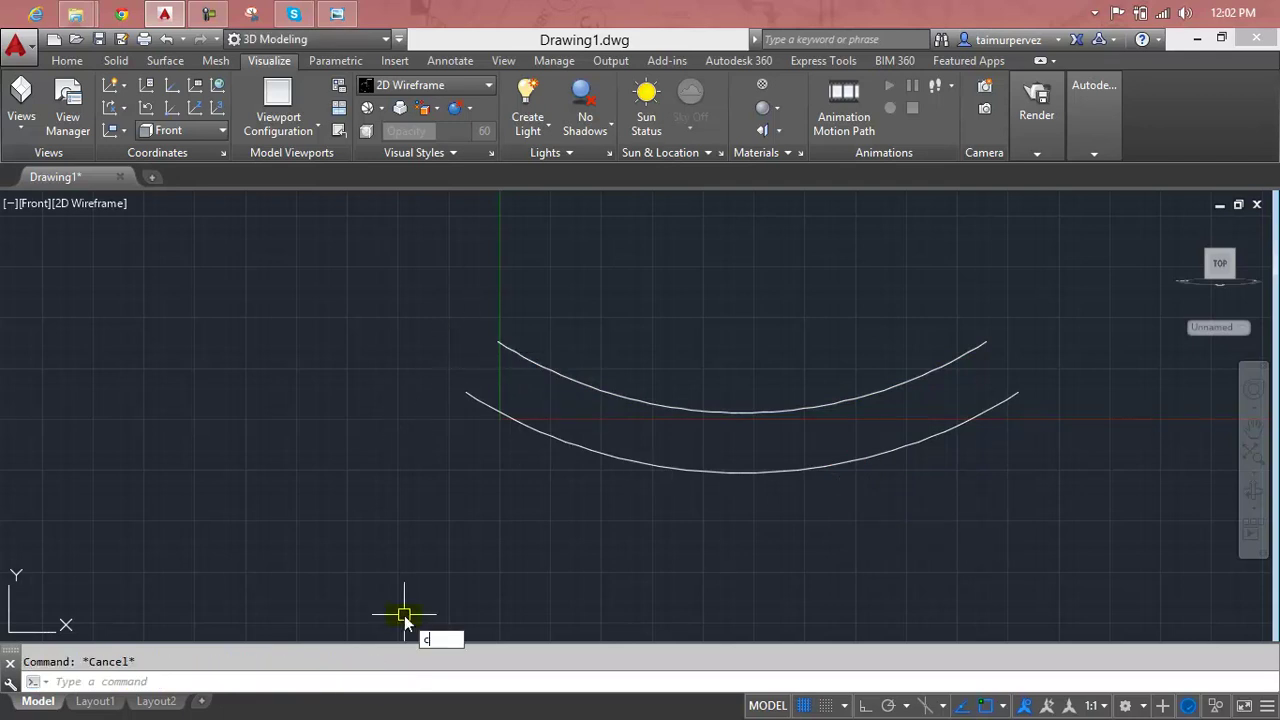
{"action": "key", "text": "Return"}
{"action": "type", "text": "2p"}
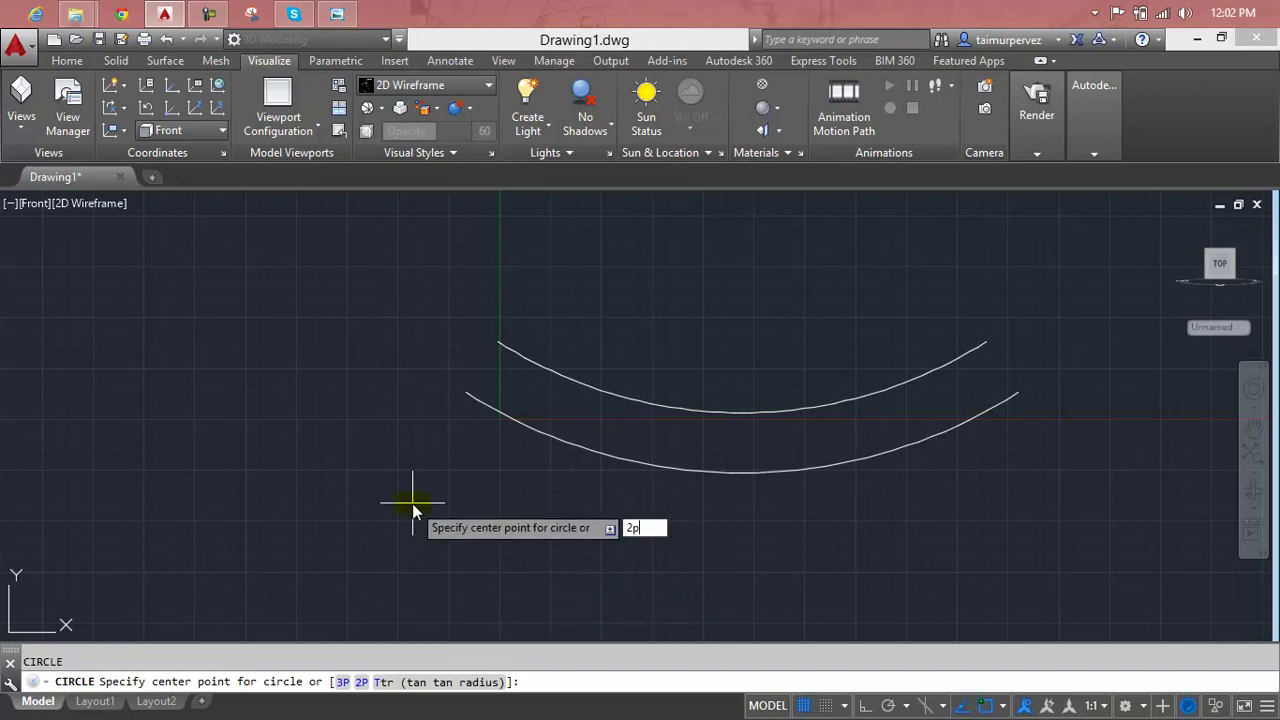
{"action": "key", "text": "Return"}
{"action": "left_click", "coordinate": [468, 394]}
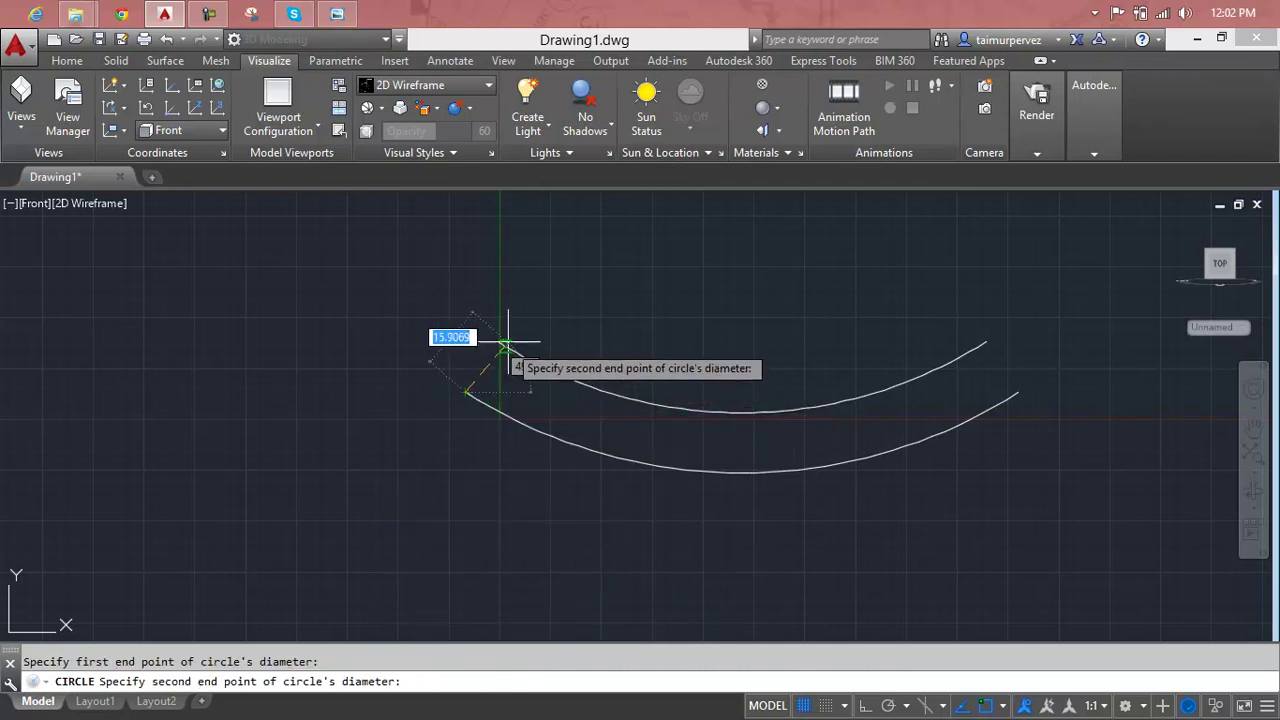
{"action": "scroll", "coordinate": [503, 343], "scroll_direction": "up", "scroll_amount": 8}
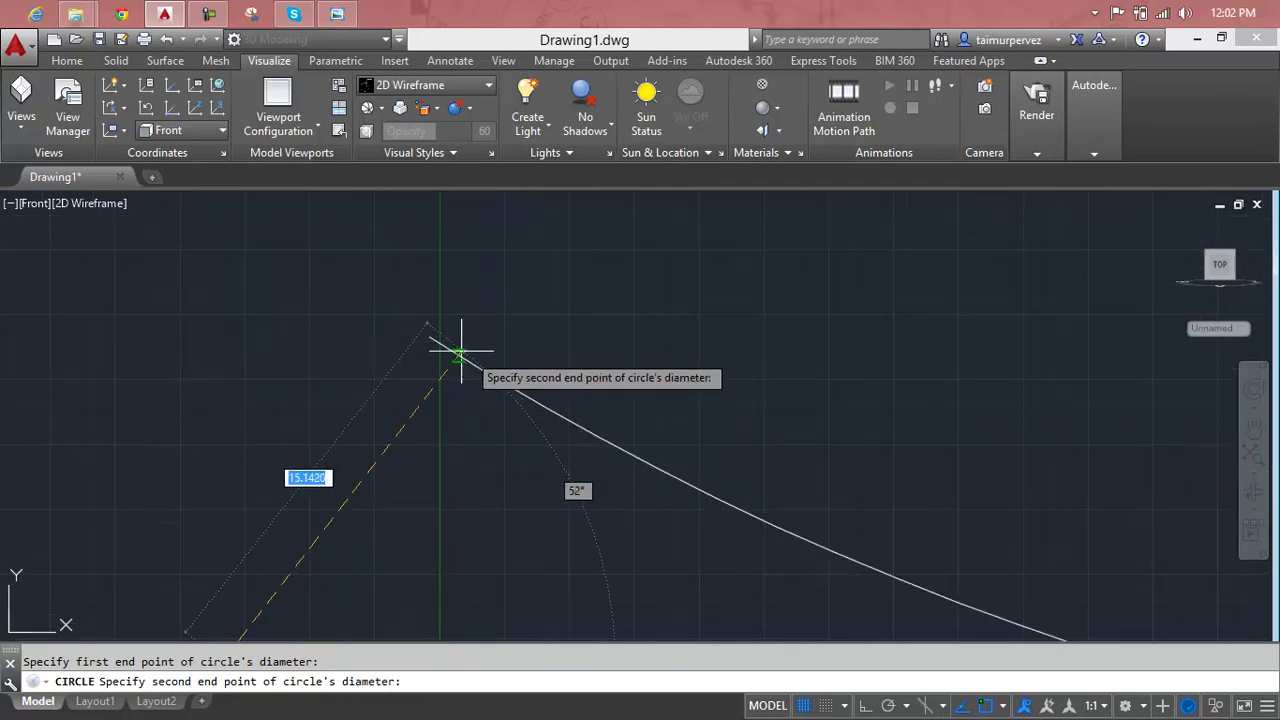
{"action": "left_click", "coordinate": [430, 338]}
{"action": "scroll", "coordinate": [749, 531], "scroll_direction": "down", "scroll_amount": 5}
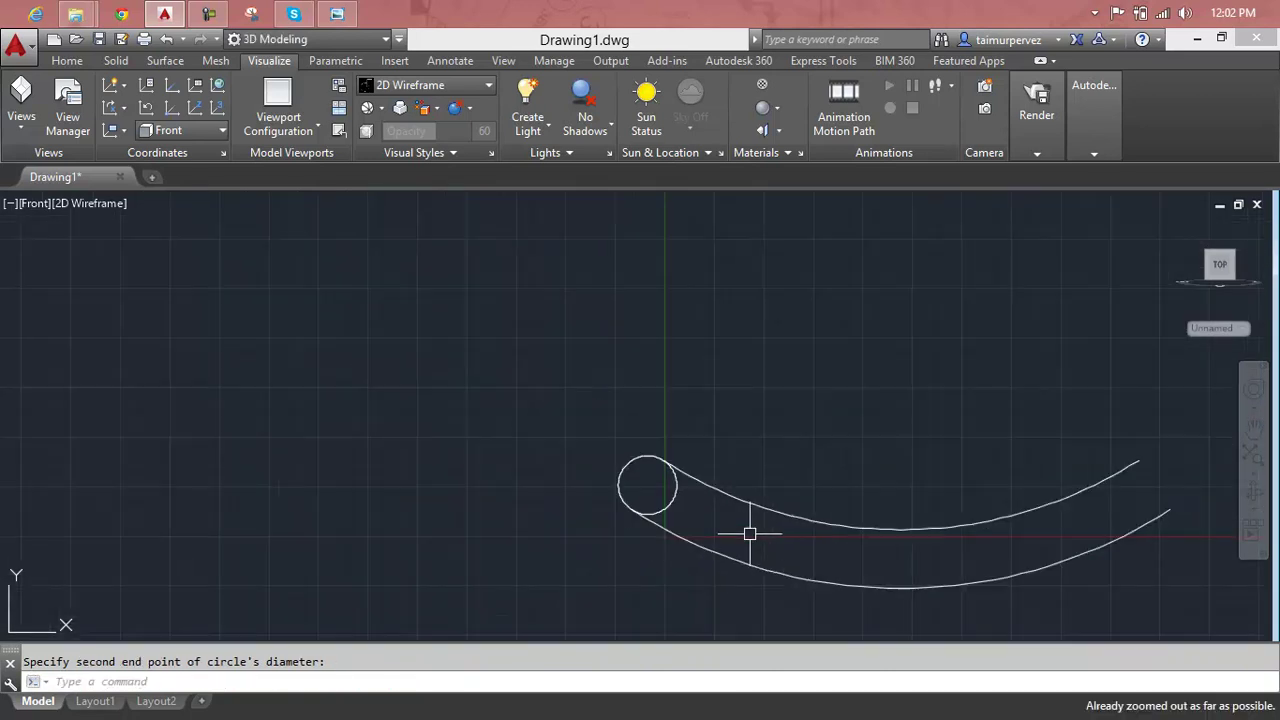
{"action": "middle_click_drag", "start_coordinate": [737, 511], "coordinate": [443, 479]}
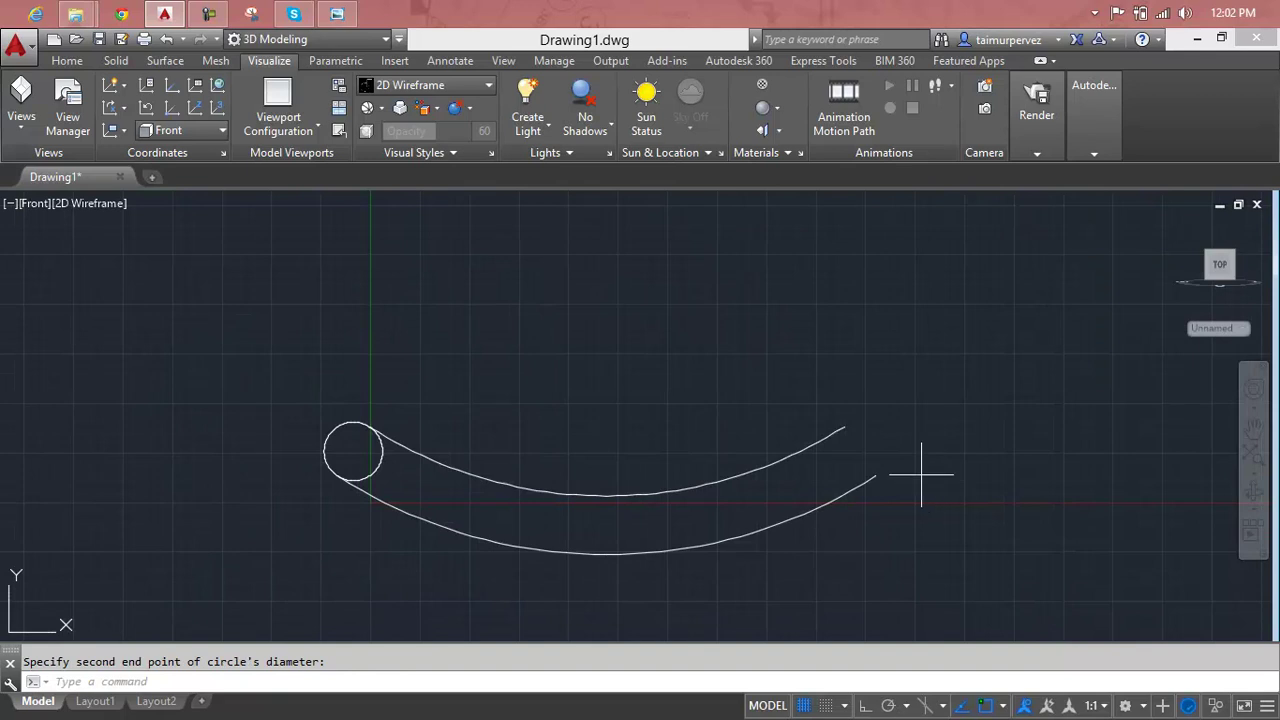
Step: Draw a two-point circle spanning the right ends of the two arcs
{"action": "key", "text": "Return"}
{"action": "left_click", "coordinate": [875, 476]}
{"action": "key", "text": "Escape"}
{"action": "type", "text": "c"}
{"action": "key", "text": "Return"}
{"action": "type", "text": "2p"}
{"action": "key", "text": "Return"}
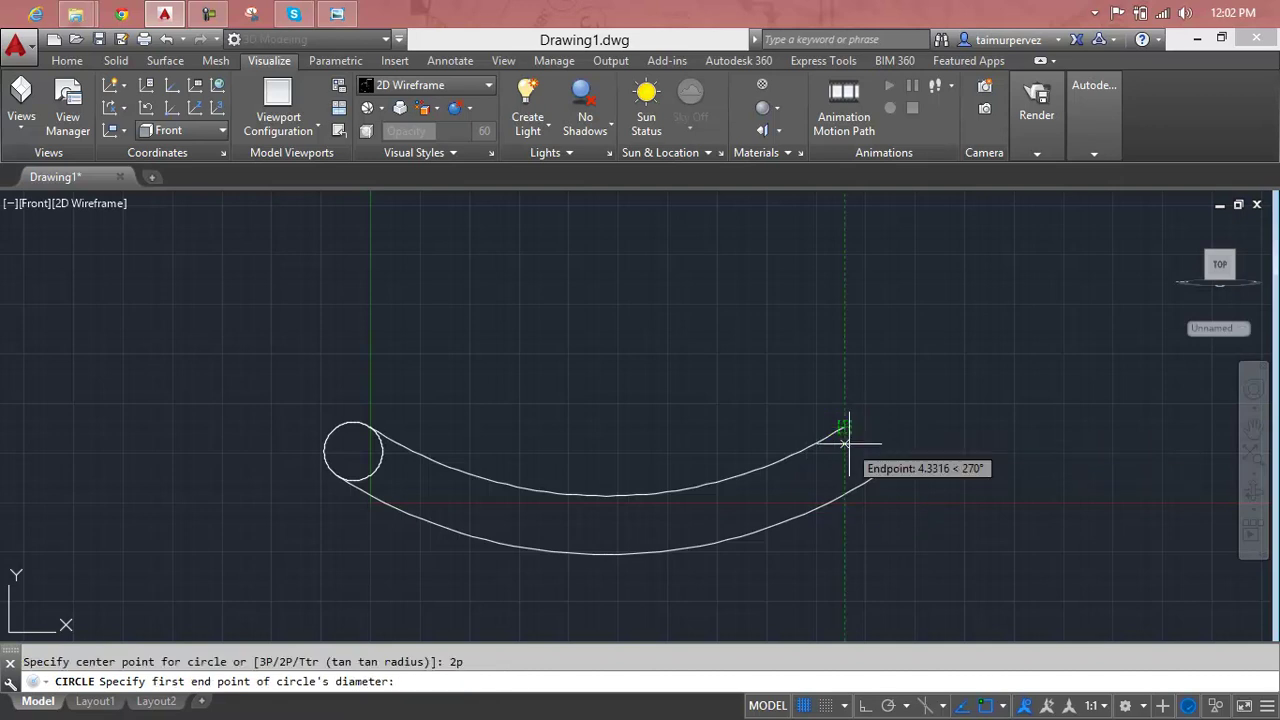
{"action": "left_click", "coordinate": [845, 427]}
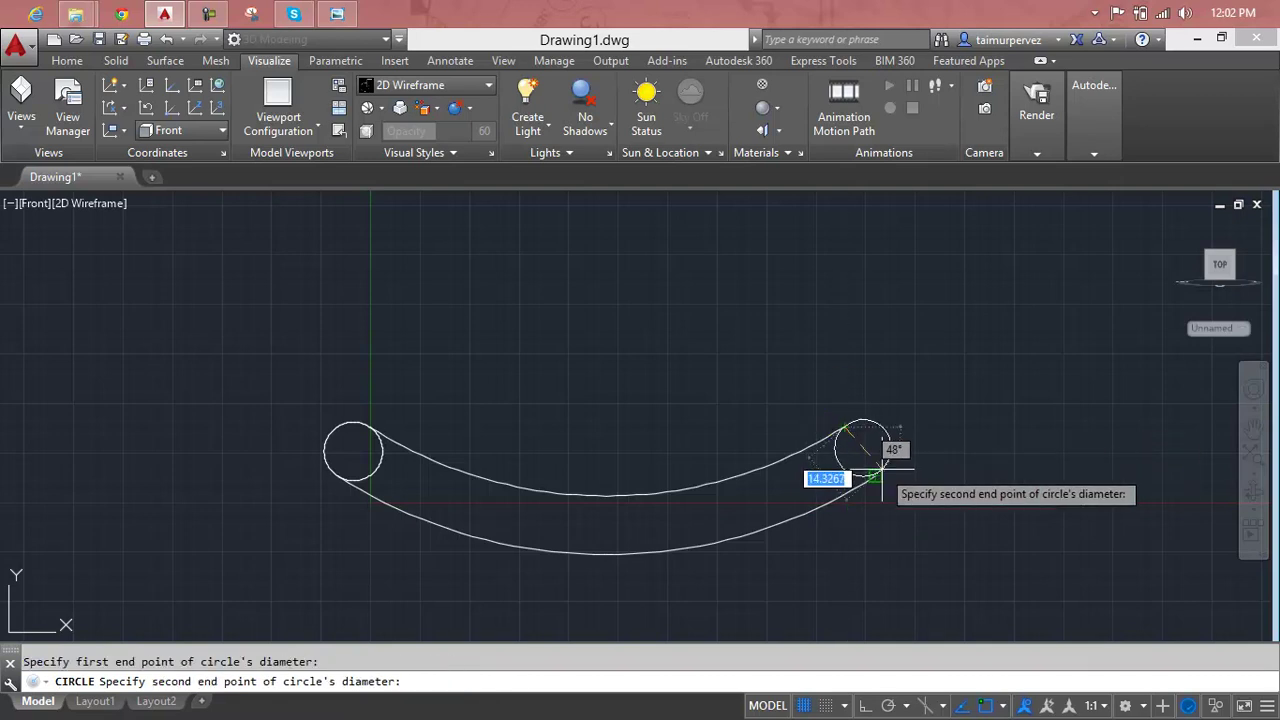
{"action": "scroll", "coordinate": [875, 478], "scroll_direction": "up", "scroll_amount": 5}
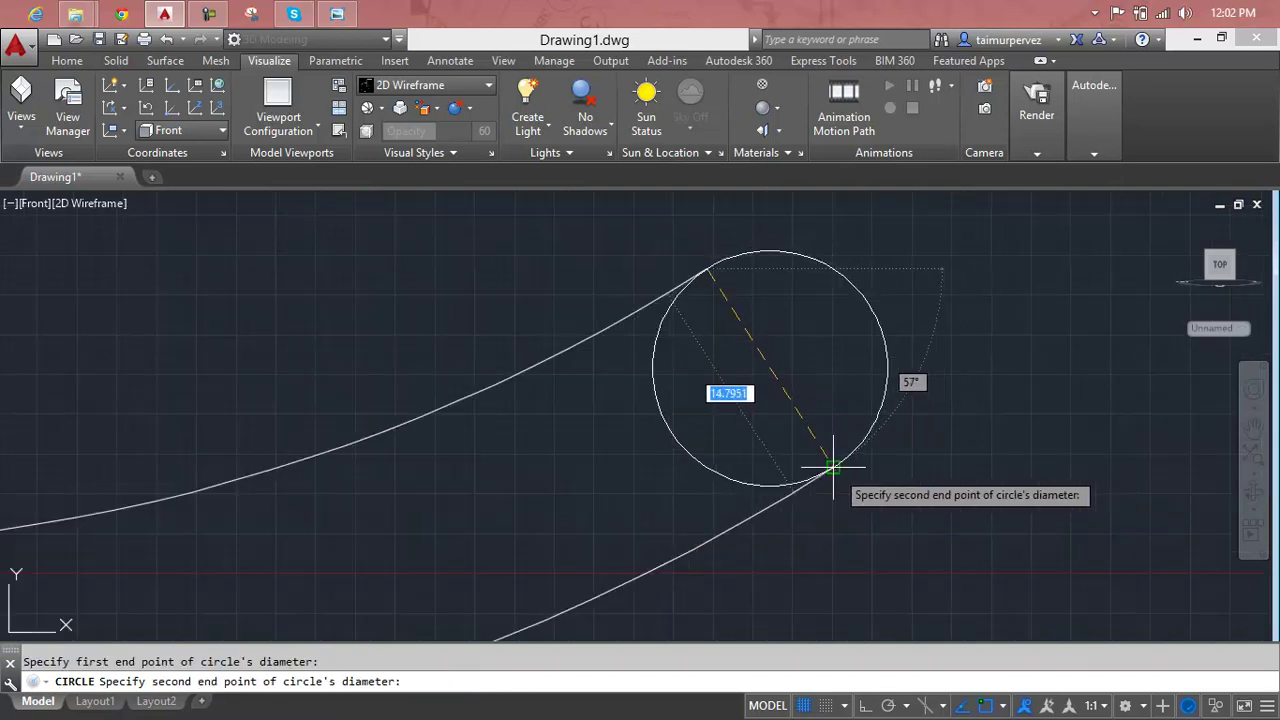
{"action": "left_click", "coordinate": [834, 463]}
{"action": "scroll", "coordinate": [998, 415], "scroll_direction": "down", "scroll_amount": 4}
{"action": "key", "text": "Escape"}
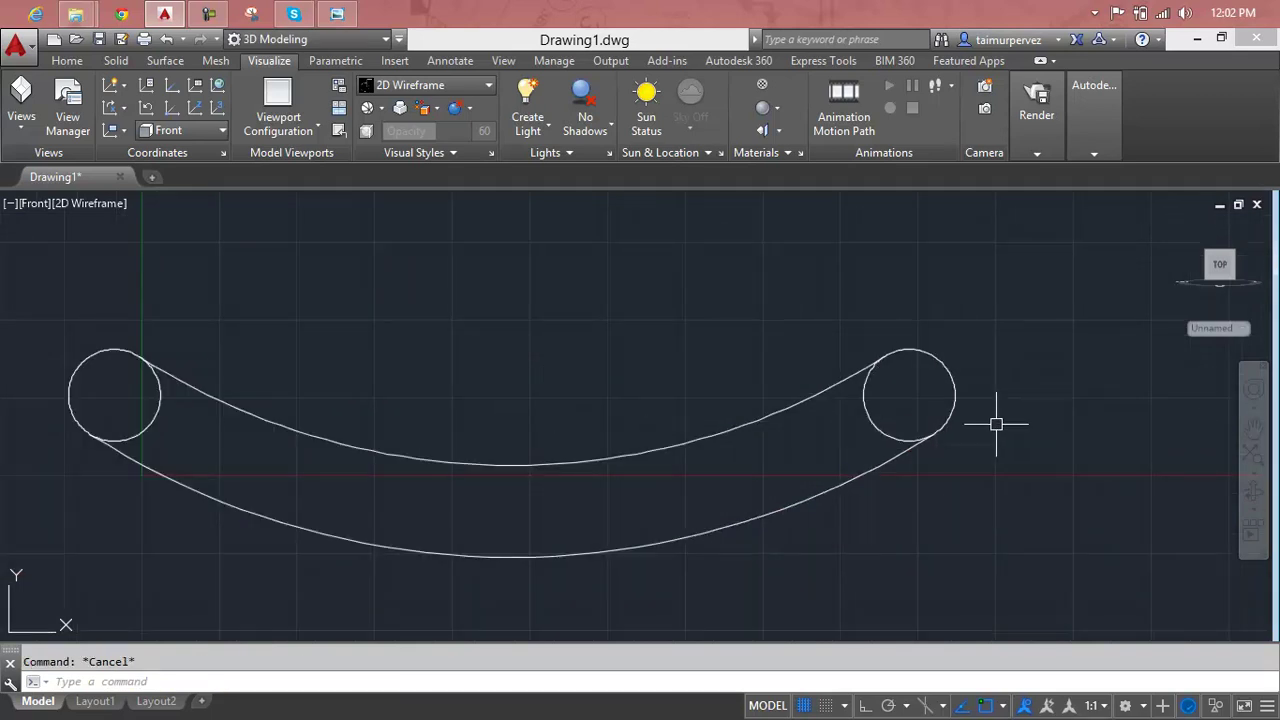
{"action": "type", "text": "tr"}
{"action": "key", "text": "Return"}
{"action": "key", "text": "Return"}
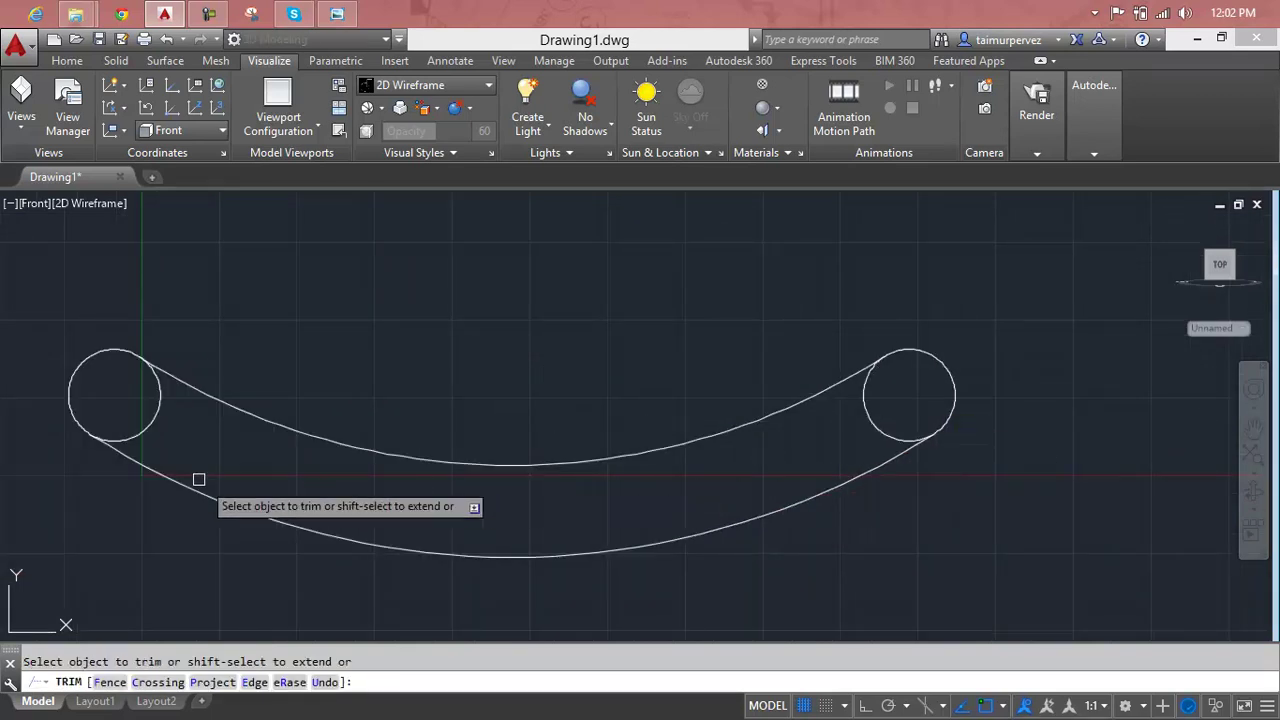
Step: Trim away the inner parts of the left and right end circles
{"action": "left_click", "coordinate": [158, 414]}
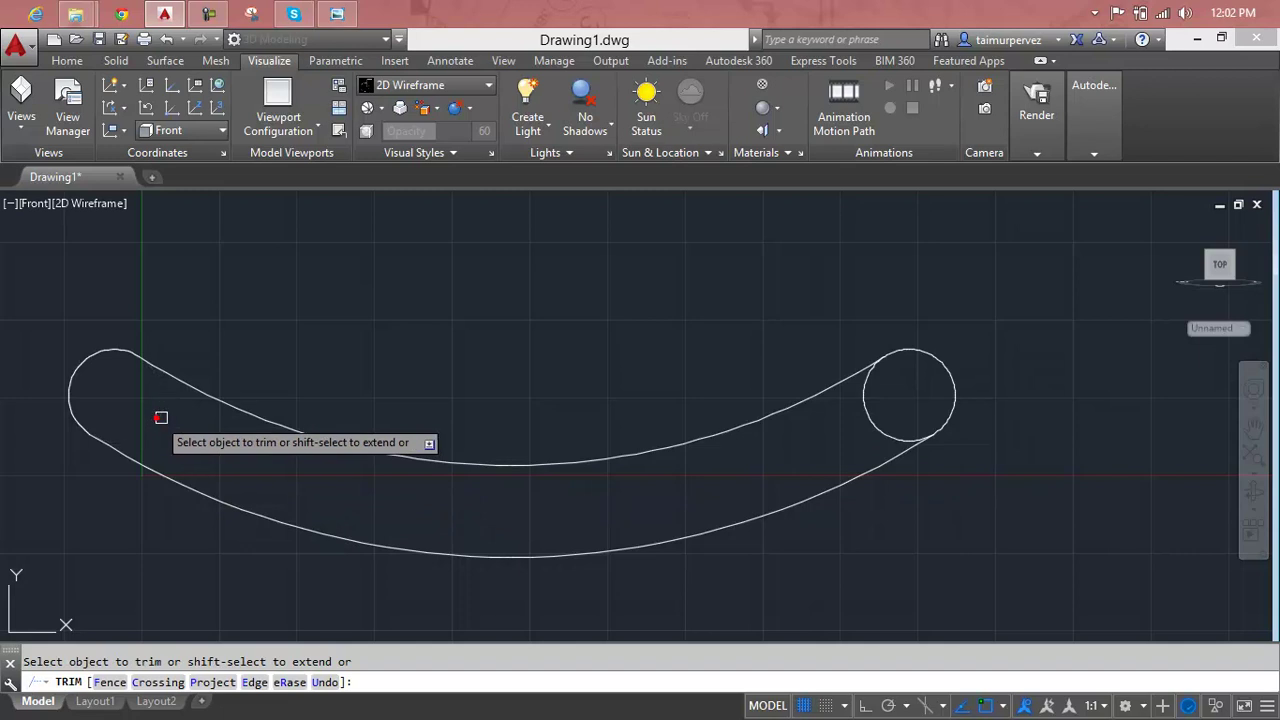
{"action": "left_click", "coordinate": [870, 428]}
{"action": "scroll", "coordinate": [871, 429], "scroll_direction": "down", "scroll_amount": 3}
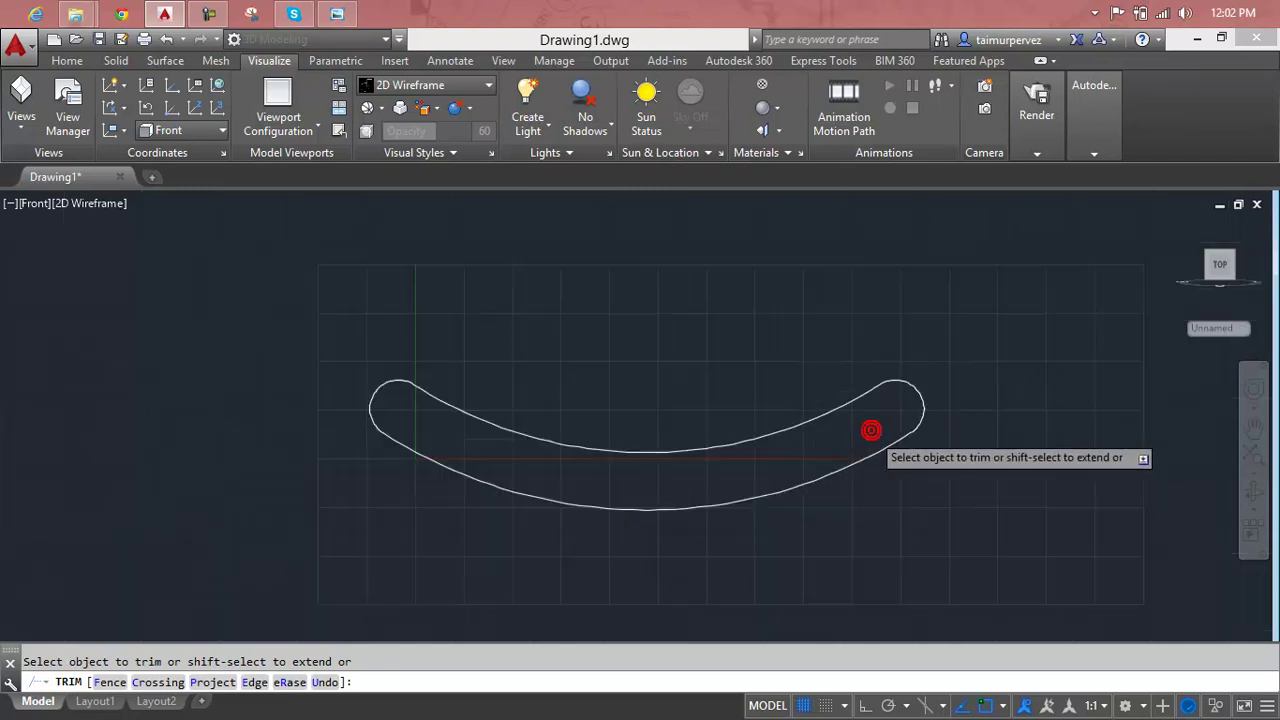
{"action": "key", "text": "Escape"}
Step: Draw a vertical line down from the upper curve's midpoint, then delete it
{"action": "type", "text": "l"}
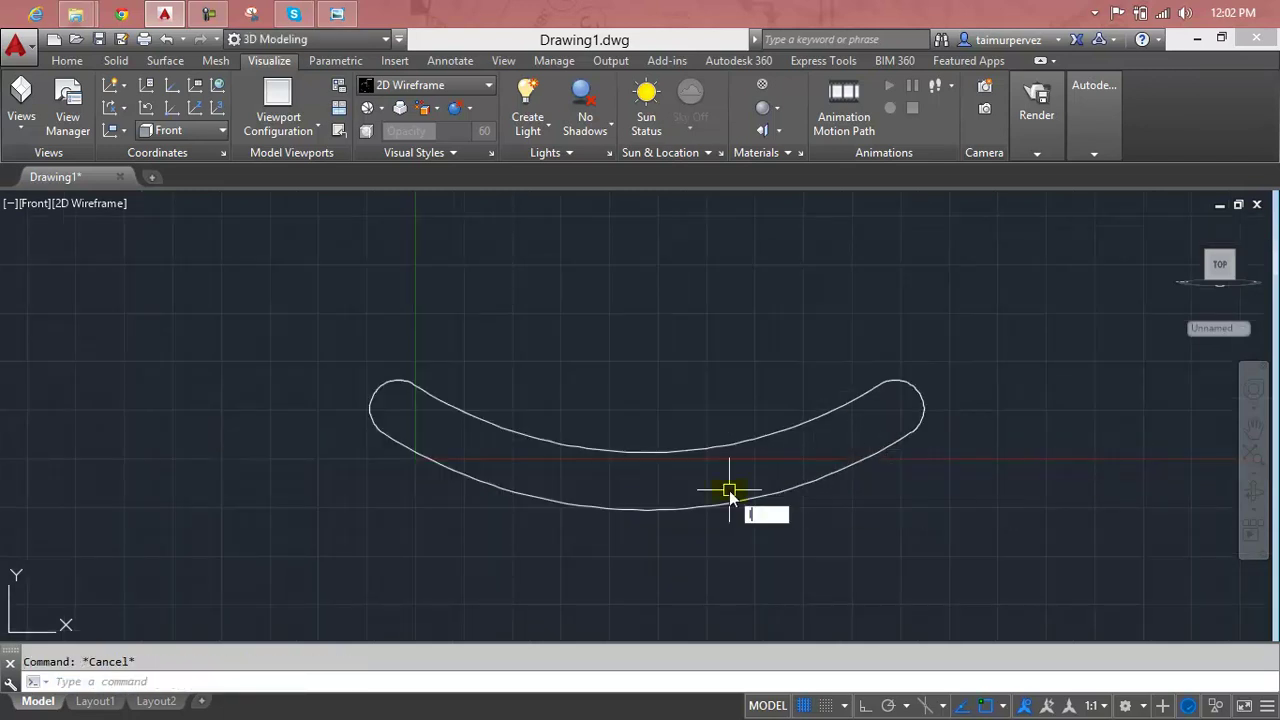
{"action": "key", "text": "Return"}
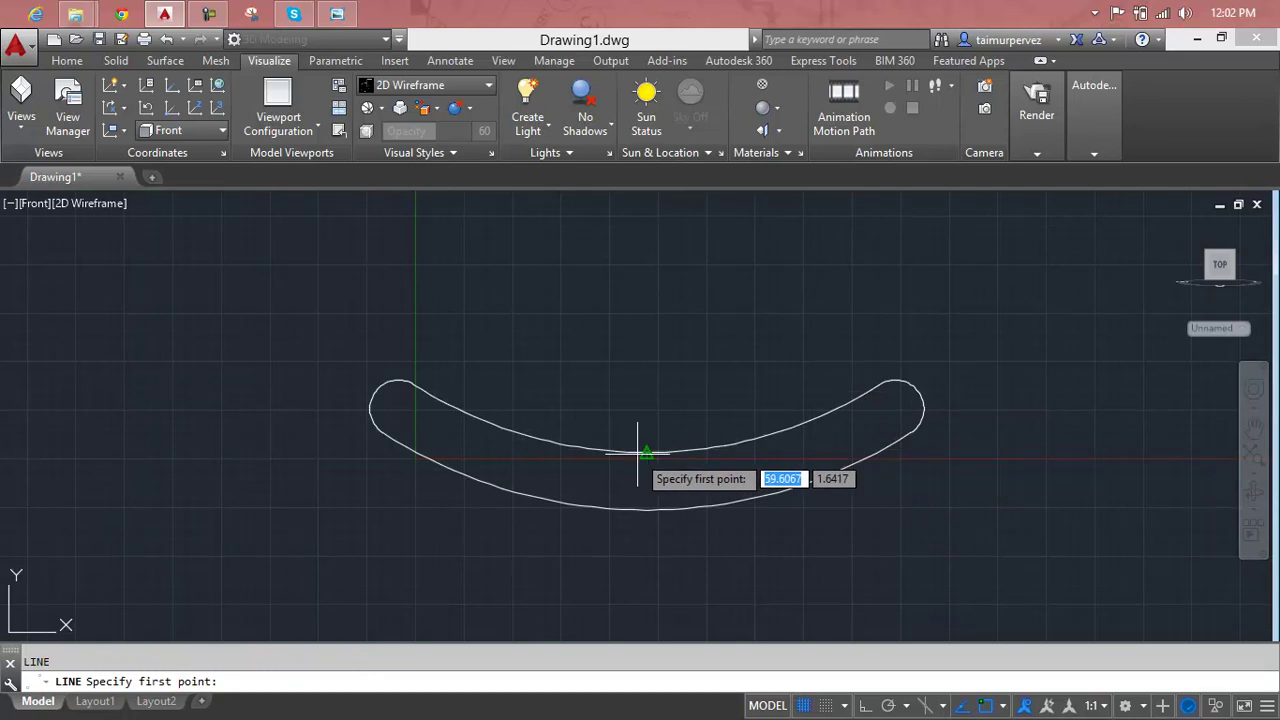
{"action": "left_click", "coordinate": [646, 453]}
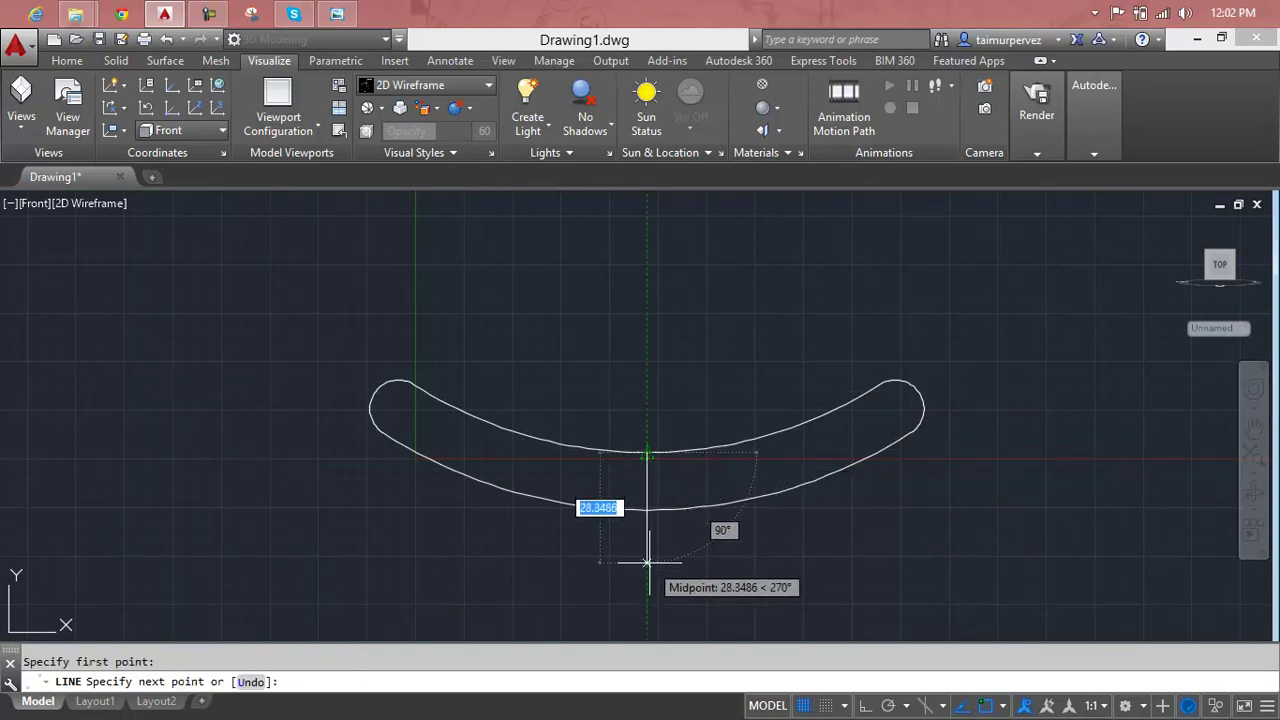
{"action": "left_click", "coordinate": [646, 545]}
{"action": "key", "text": "Escape"}
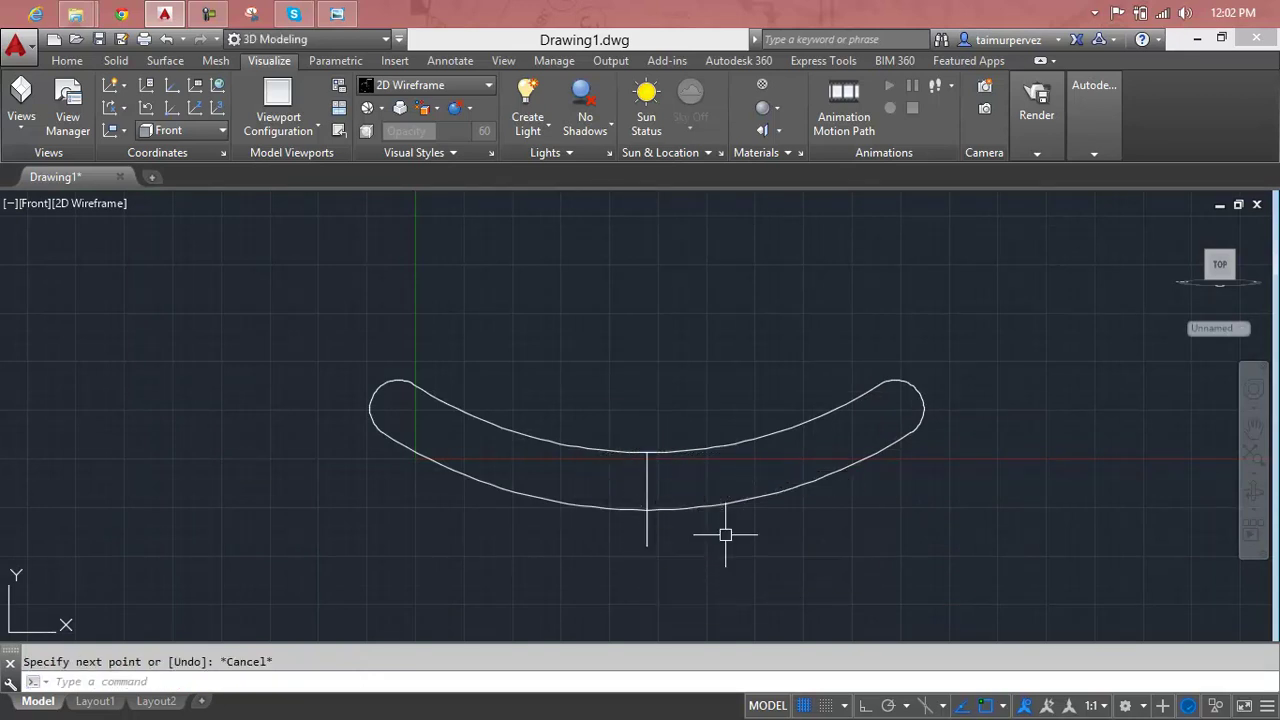
{"action": "left_click", "coordinate": [646, 498]}
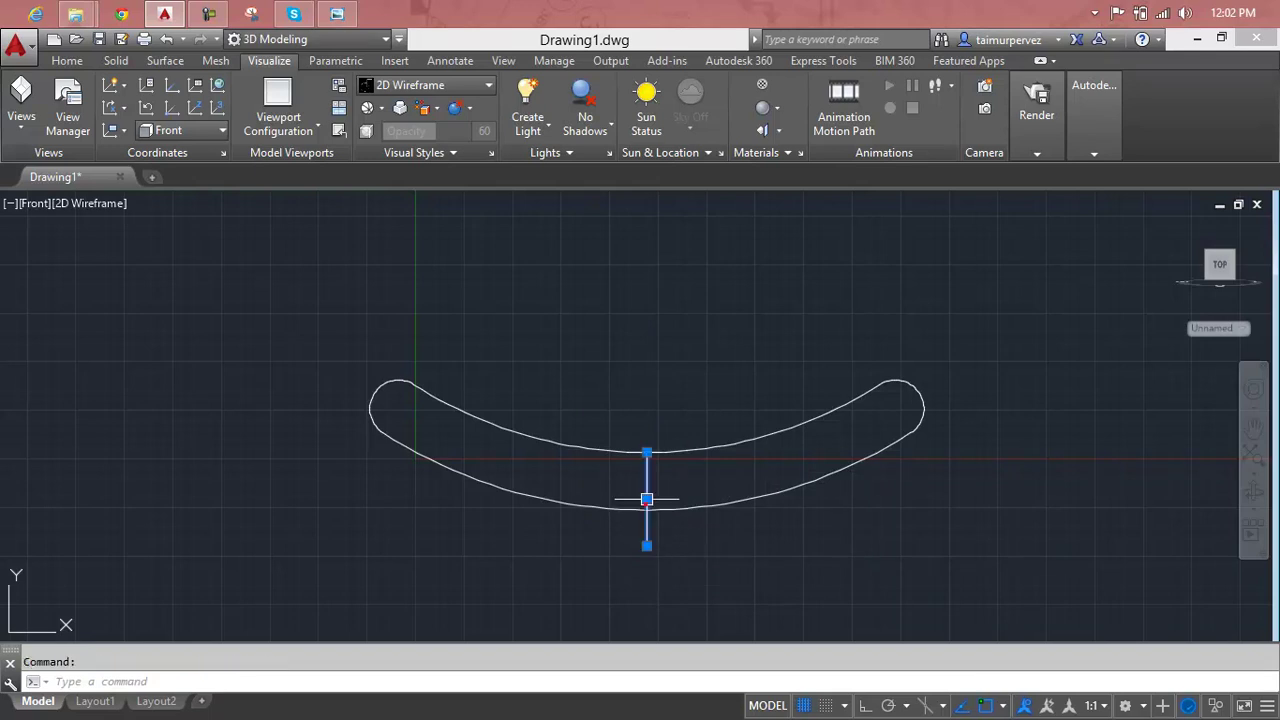
{"action": "key", "text": "Escape"}
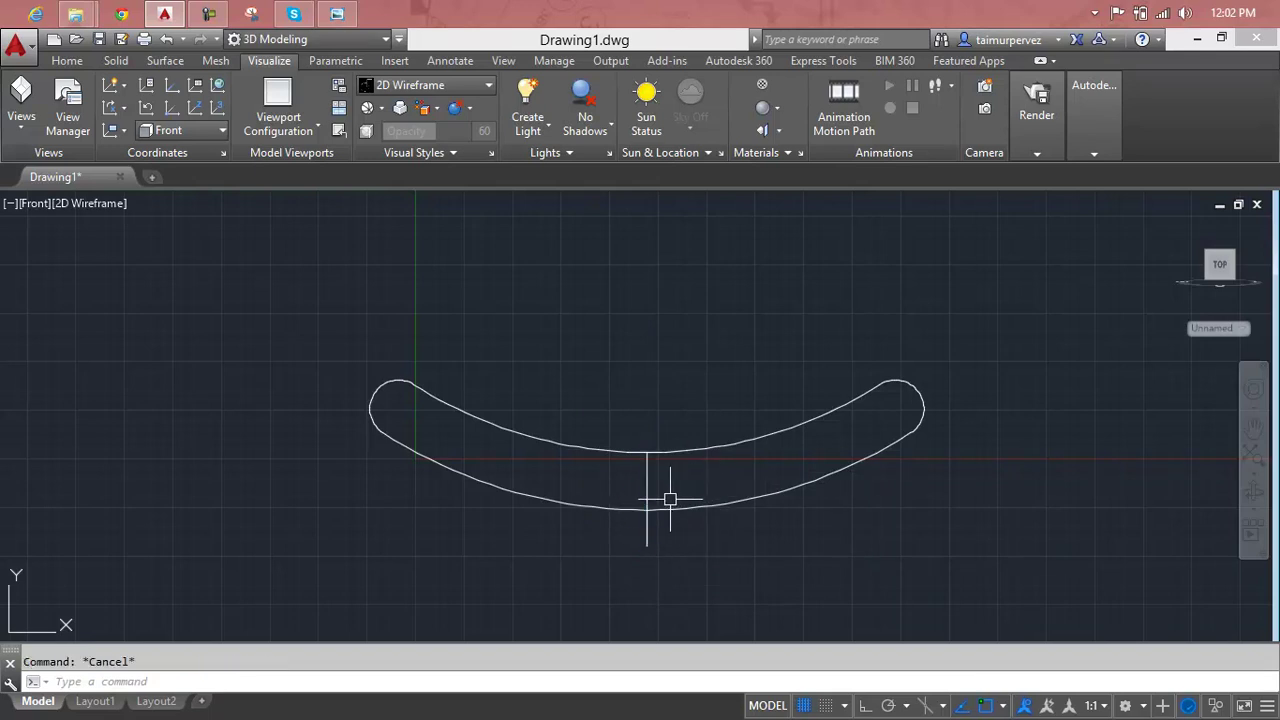
{"action": "key", "text": "Delete"}
{"action": "type", "text": "l"}
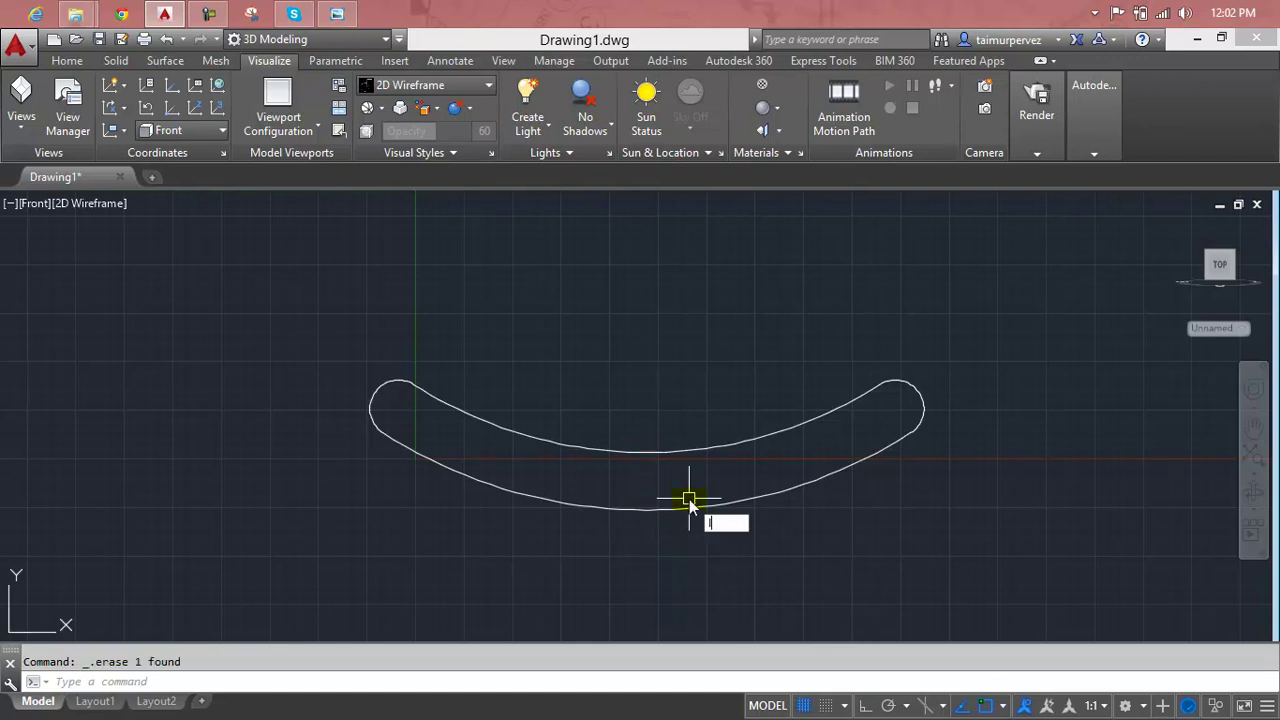
{"action": "key", "text": "Return"}
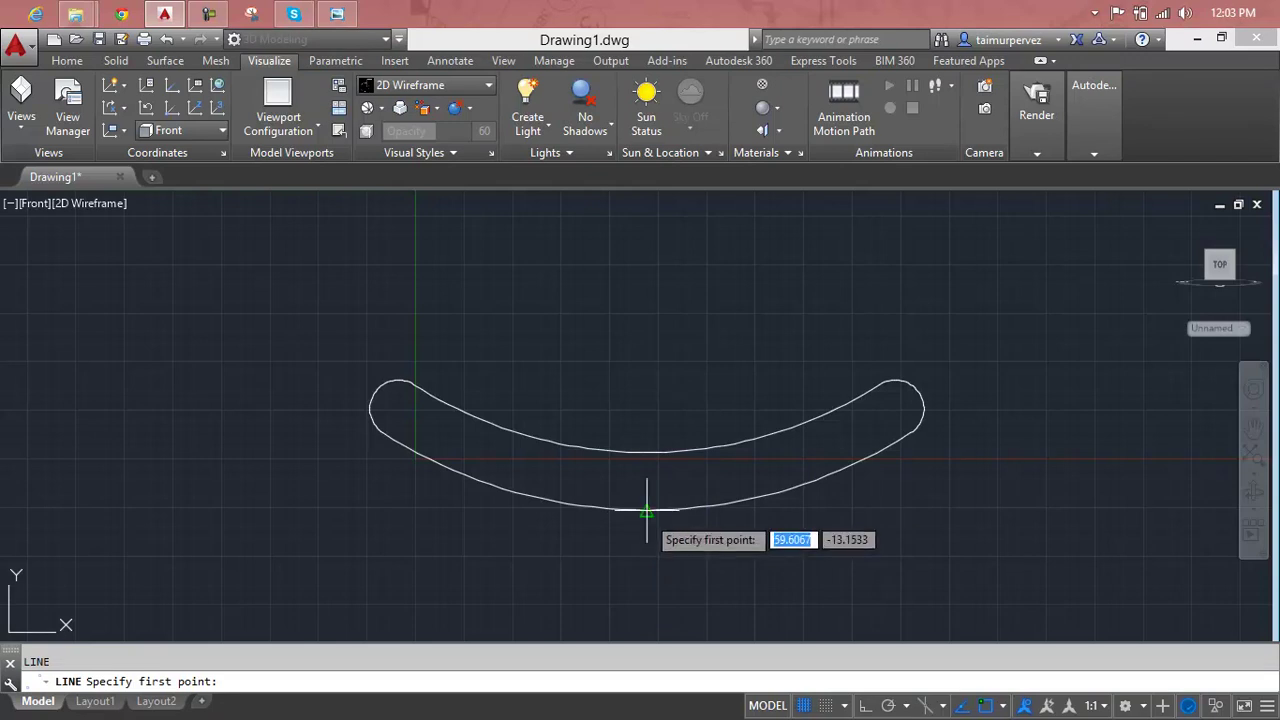
{"action": "left_click", "coordinate": [645, 513]}
{"action": "key", "text": "Return"}
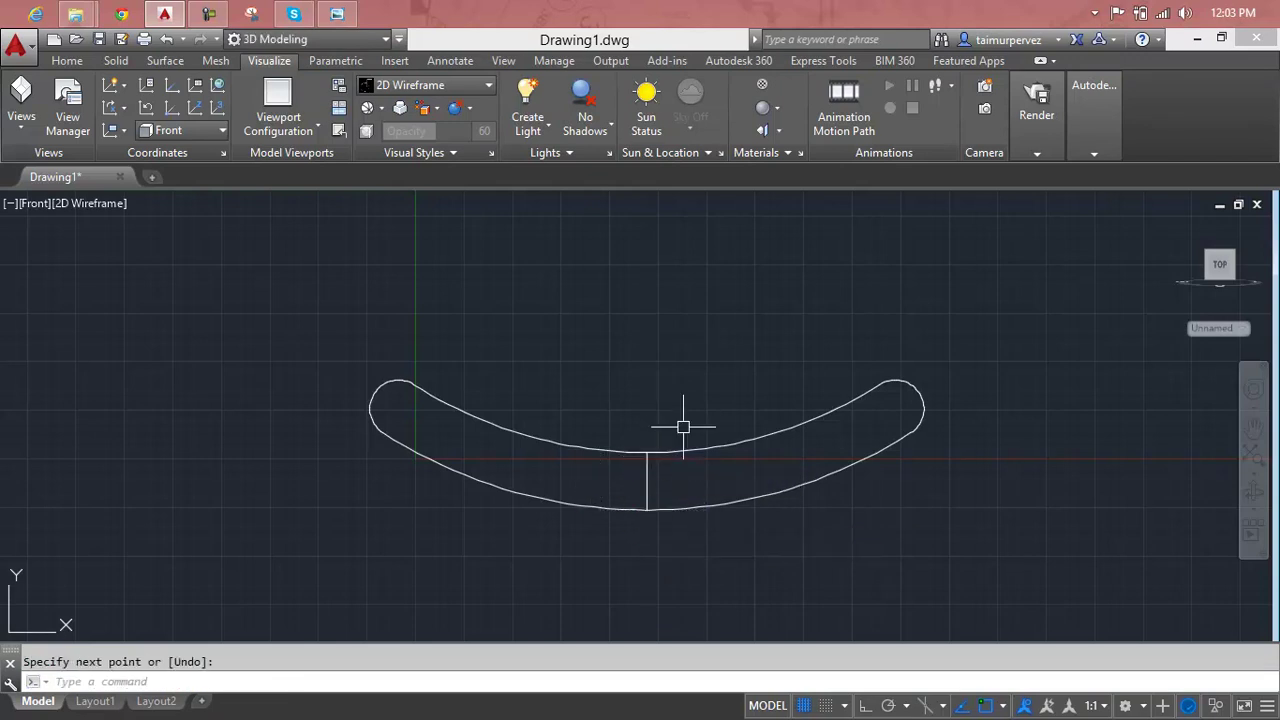
{"action": "key", "text": "Escape"}
{"action": "scroll", "coordinate": [681, 439], "scroll_direction": "down", "scroll_amount": 3}
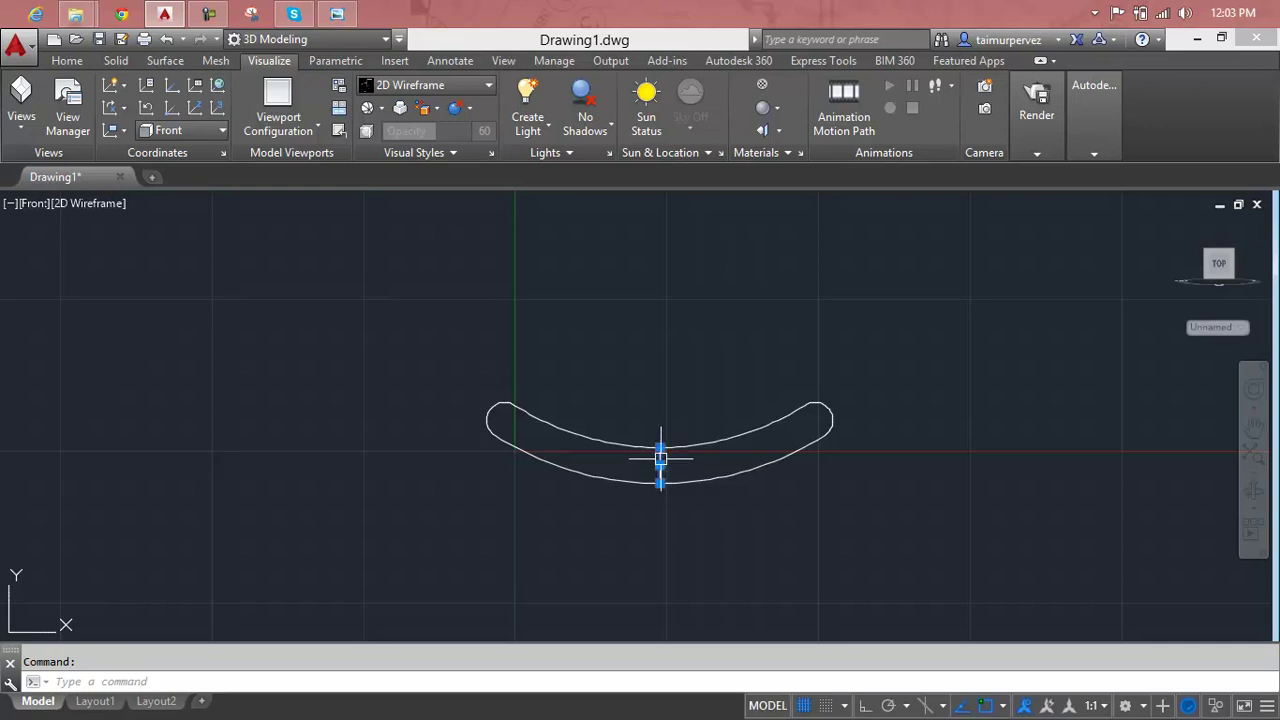
{"action": "scroll", "coordinate": [660, 459], "scroll_direction": "up", "scroll_amount": 4}
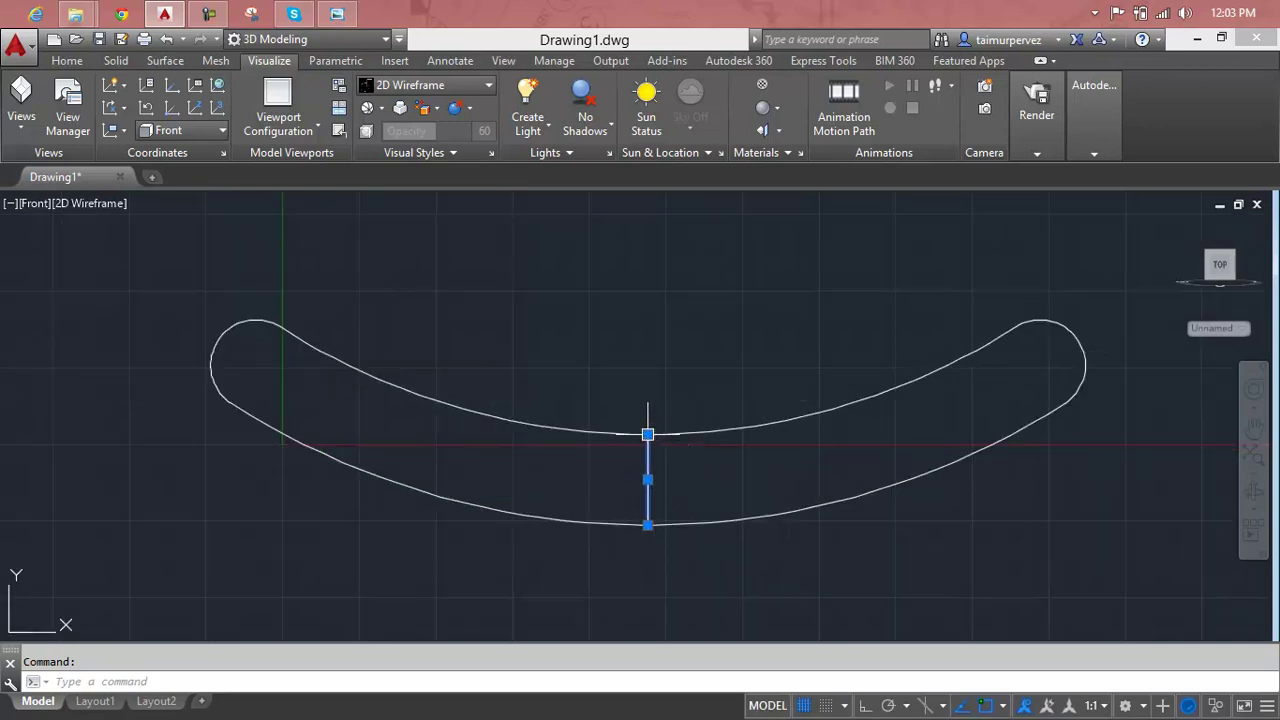
{"action": "left_click", "coordinate": [648, 434]}
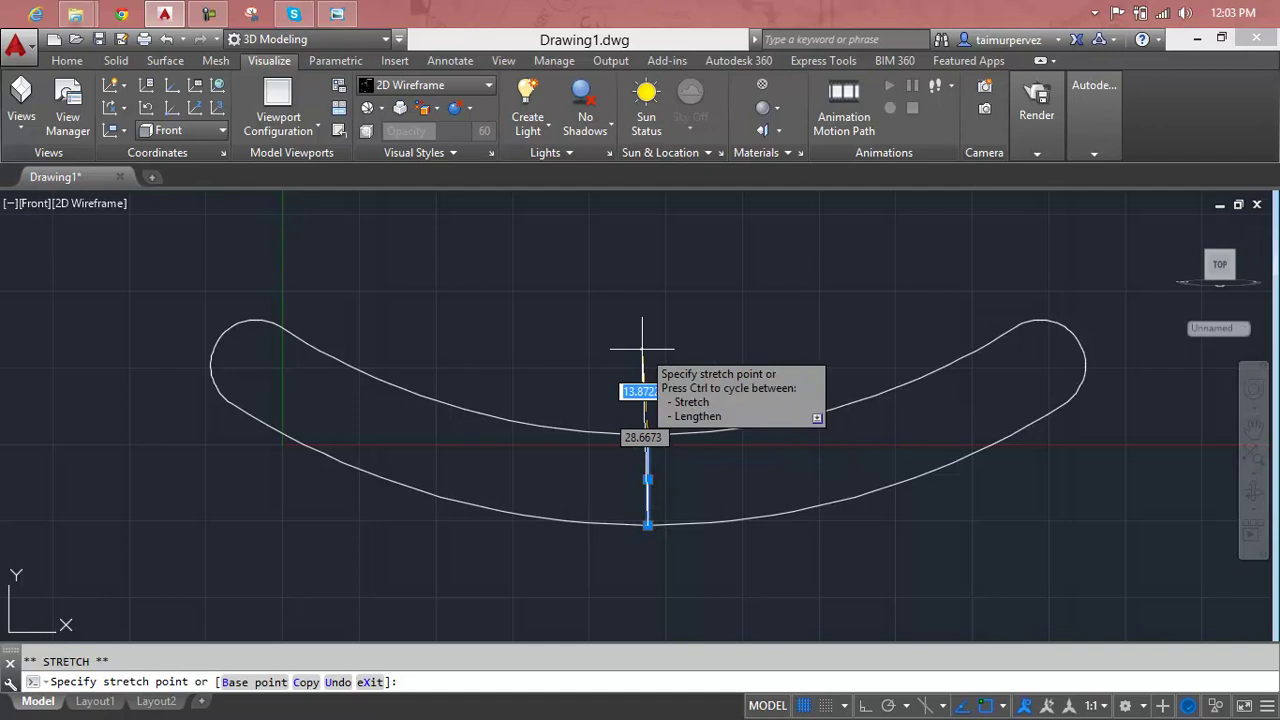
{"action": "key", "text": "F8"}
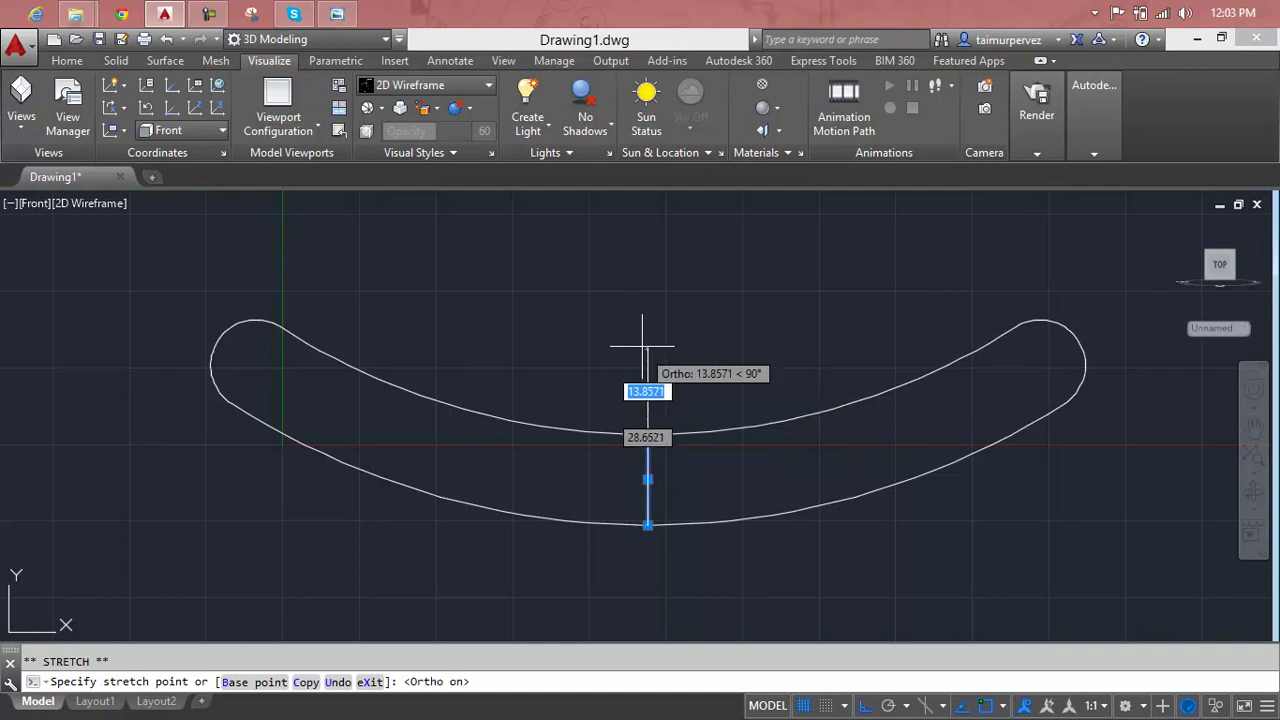
{"action": "scroll", "coordinate": [645, 330], "scroll_direction": "down", "scroll_amount": 2}
{"action": "scroll", "coordinate": [655, 470], "scroll_direction": "down", "scroll_amount": 1}
{"action": "middle_click_drag", "start_coordinate": [661, 495], "coordinate": [660, 700]}
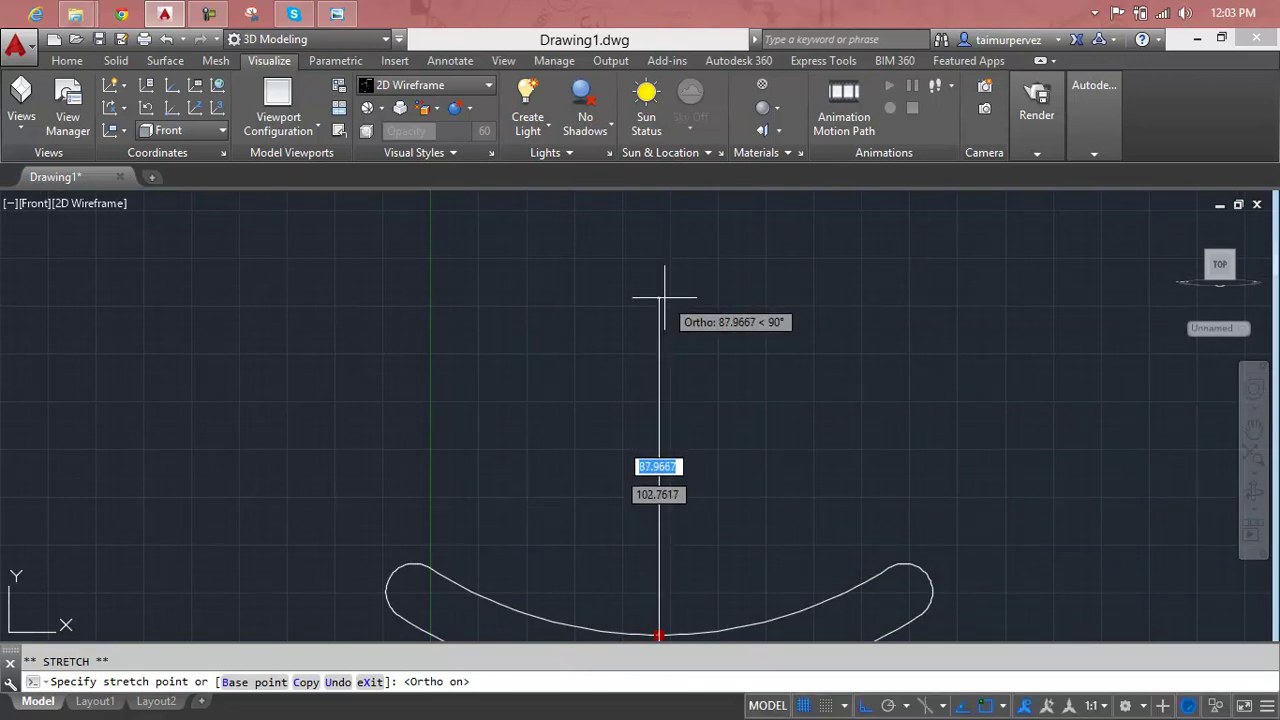
{"action": "type", "text": "85"}
{"action": "key", "text": "Return"}
{"action": "key", "text": "Escape"}
{"action": "scroll", "coordinate": [703, 437], "scroll_direction": "down", "scroll_amount": 2}
{"action": "mouse_move", "coordinate": [703, 437]}
{"action": "middle_mouse_down"}
{"action": "mouse_move", "coordinate": [689, 347]}
{"action": "mouse_move", "coordinate": [700, 409]}
{"action": "middle_mouse_up"}
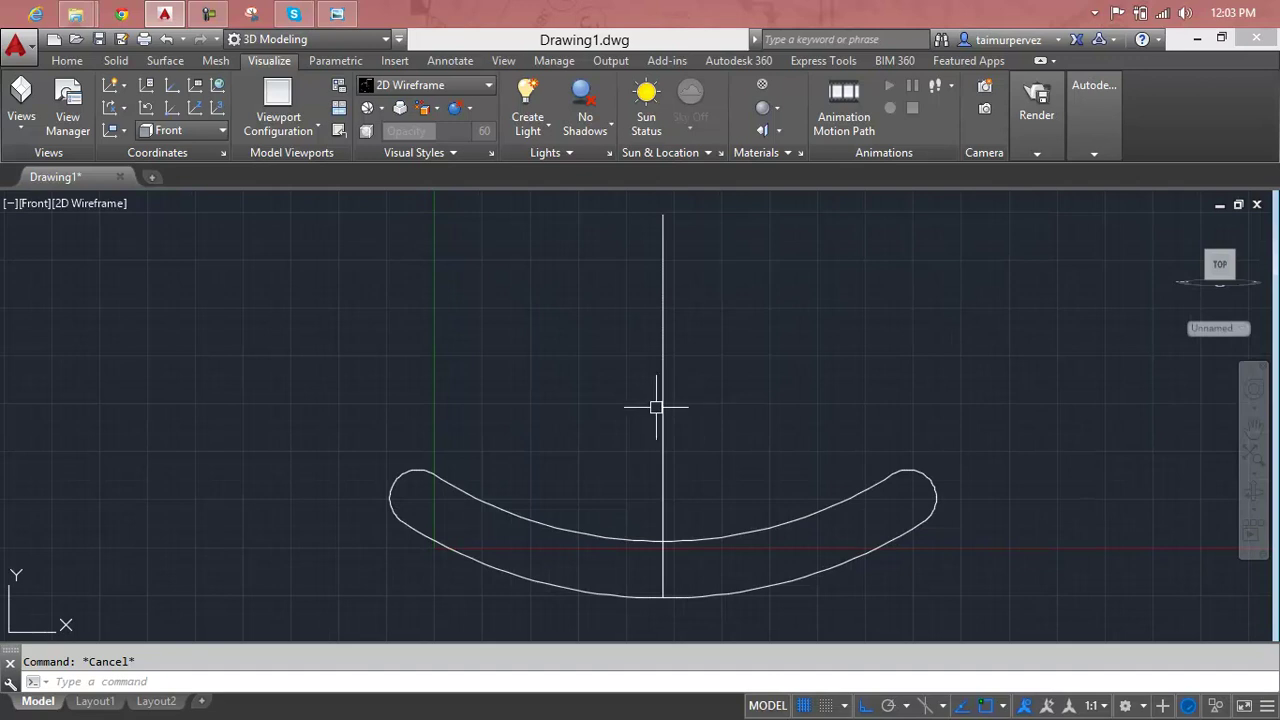
{"action": "left_click", "coordinate": [661, 400]}
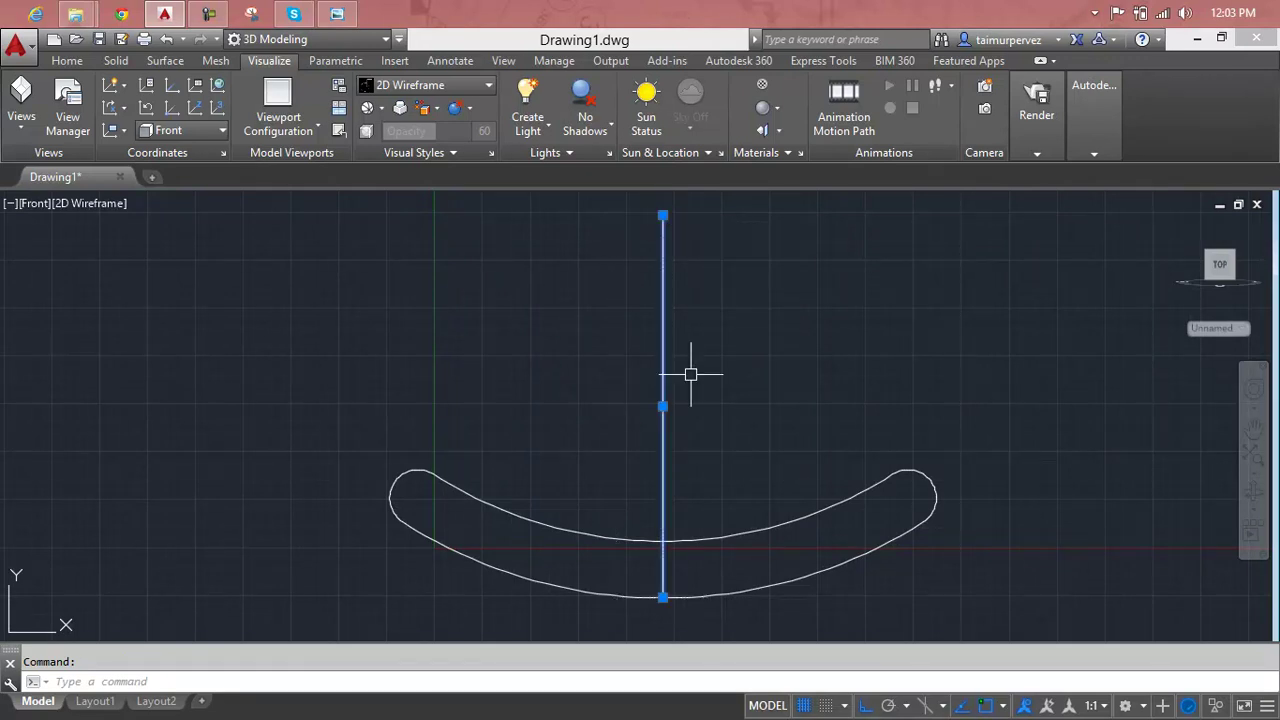
{"action": "left_click", "coordinate": [697, 450]}
{"action": "key", "text": "Escape"}
{"action": "key", "text": "Escape"}
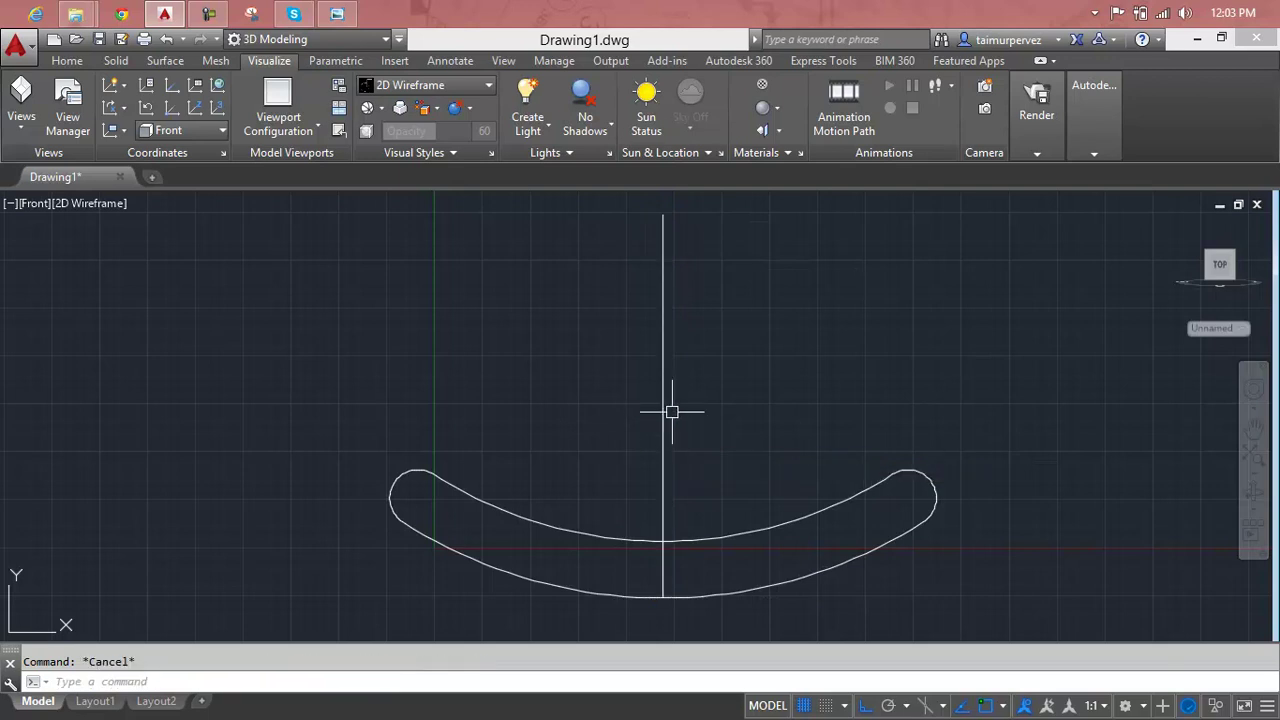
{"action": "left_click", "coordinate": [664, 405]}
{"action": "key", "text": "Delete"}
{"action": "type", "text": "l"}
{"action": "key", "text": "Return"}
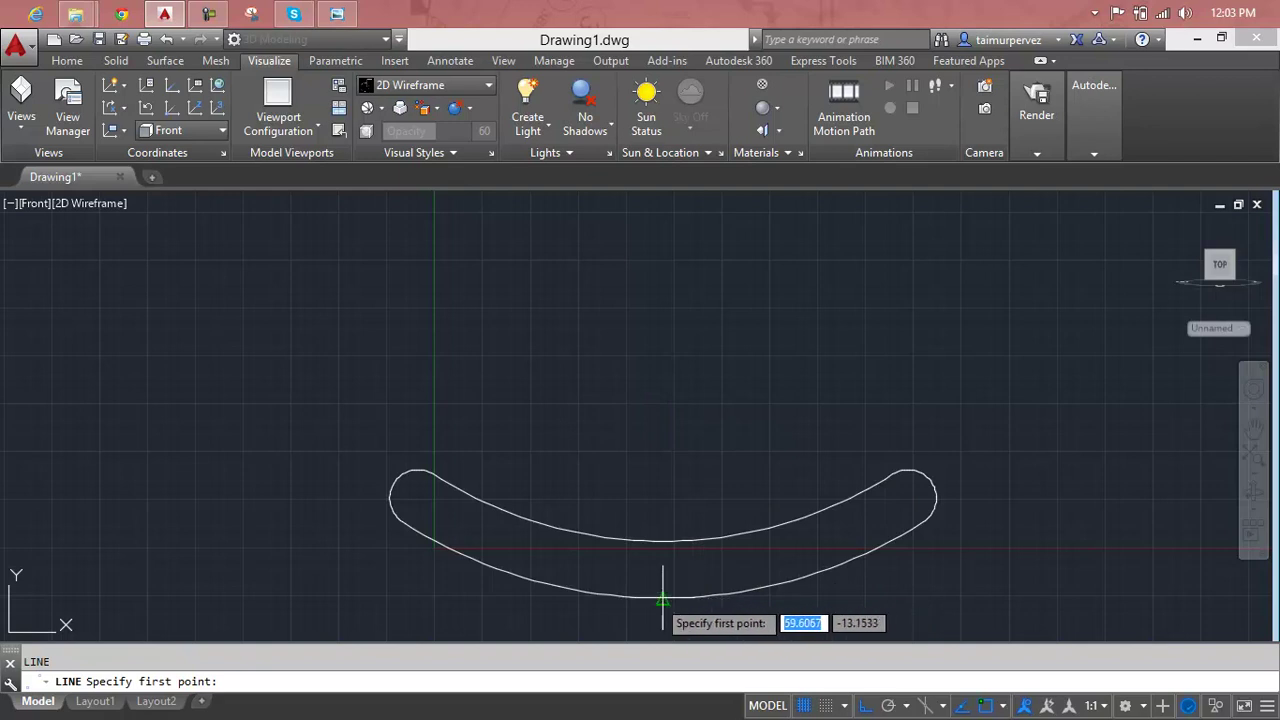
Step: Draw a 100-unit vertical line up from the bottom middle of the curve
{"action": "left_click", "coordinate": [662, 598]}
{"action": "type", "text": "10"}
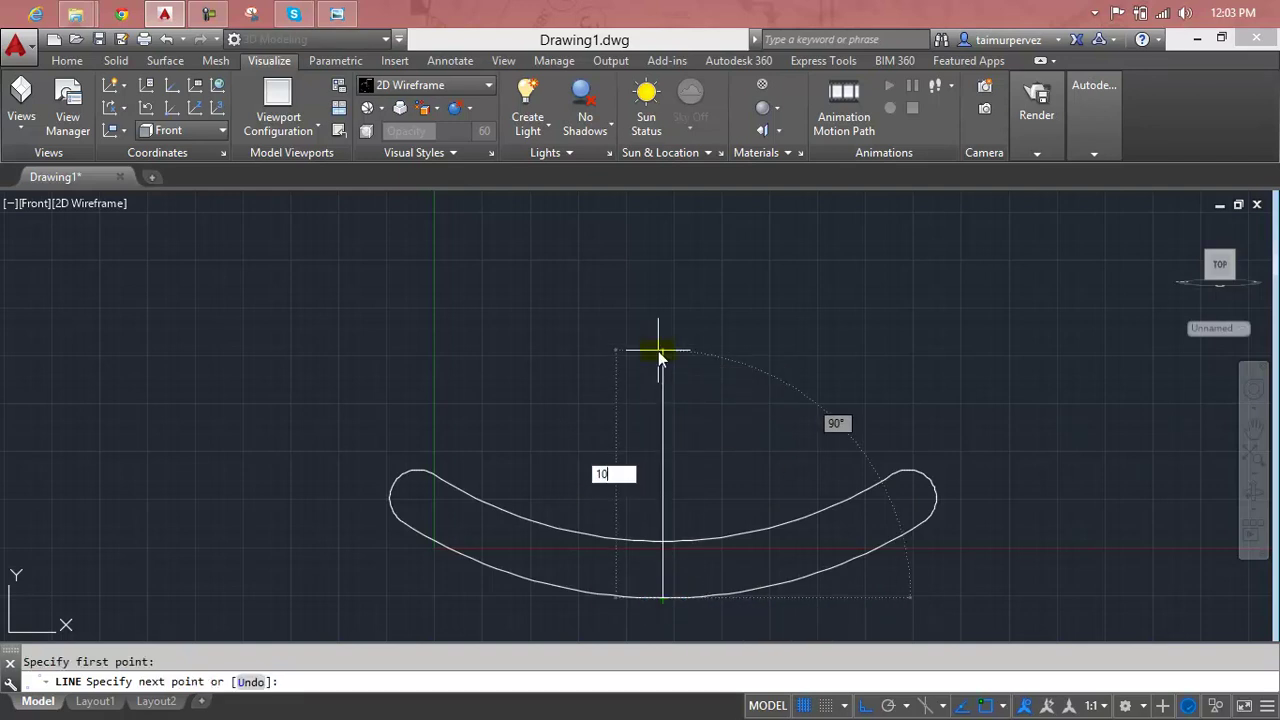
{"action": "key", "text": "Return"}
{"action": "key", "text": "Escape"}
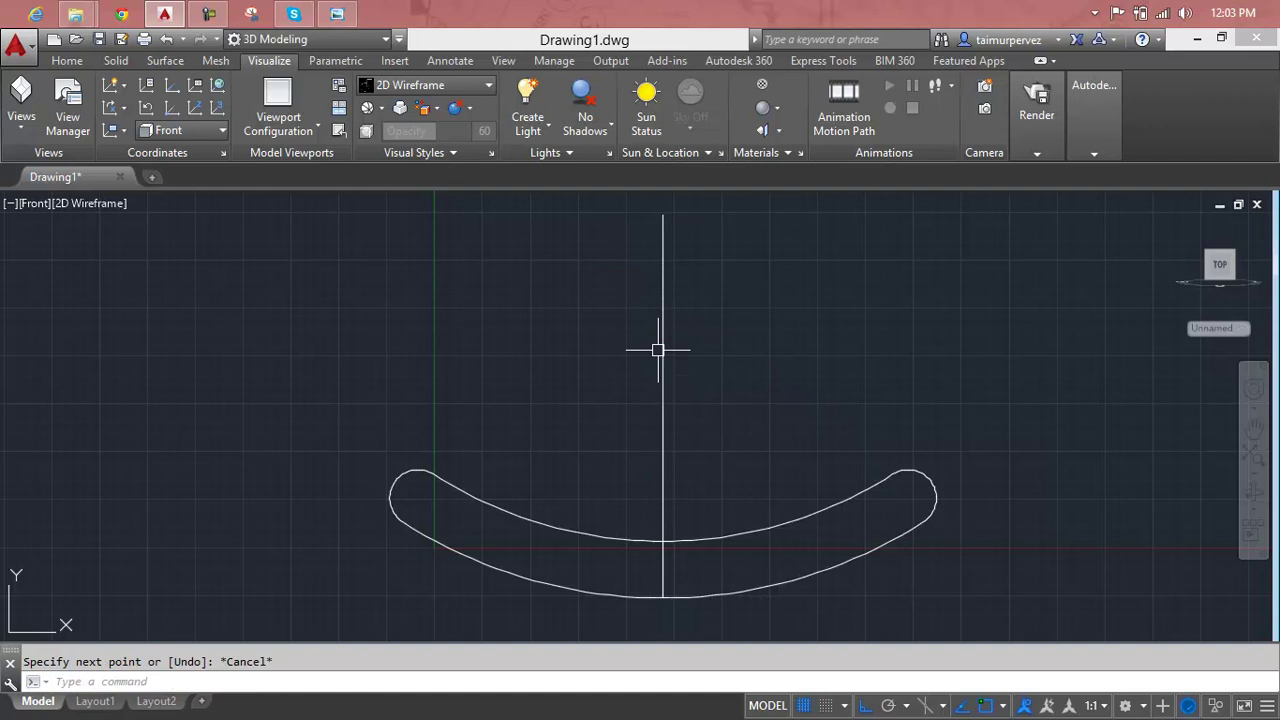
{"action": "scroll", "coordinate": [658, 350], "scroll_direction": "down", "scroll_amount": 1}
Step: Offset the vertical line 10 units to the right repeatedly, making several parallel copies
{"action": "type", "text": "o"}
{"action": "key", "text": "Return"}
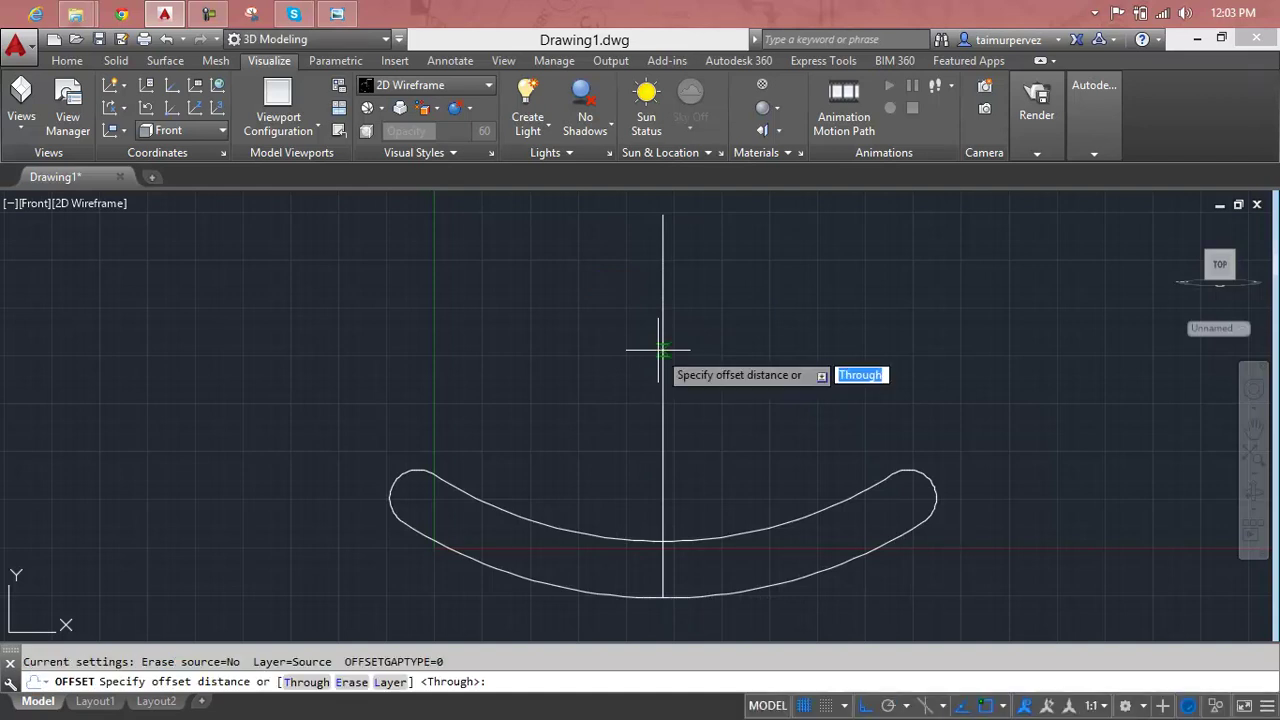
{"action": "type", "text": "10"}
{"action": "key", "text": "Return"}
{"action": "left_click", "coordinate": [659, 350]}
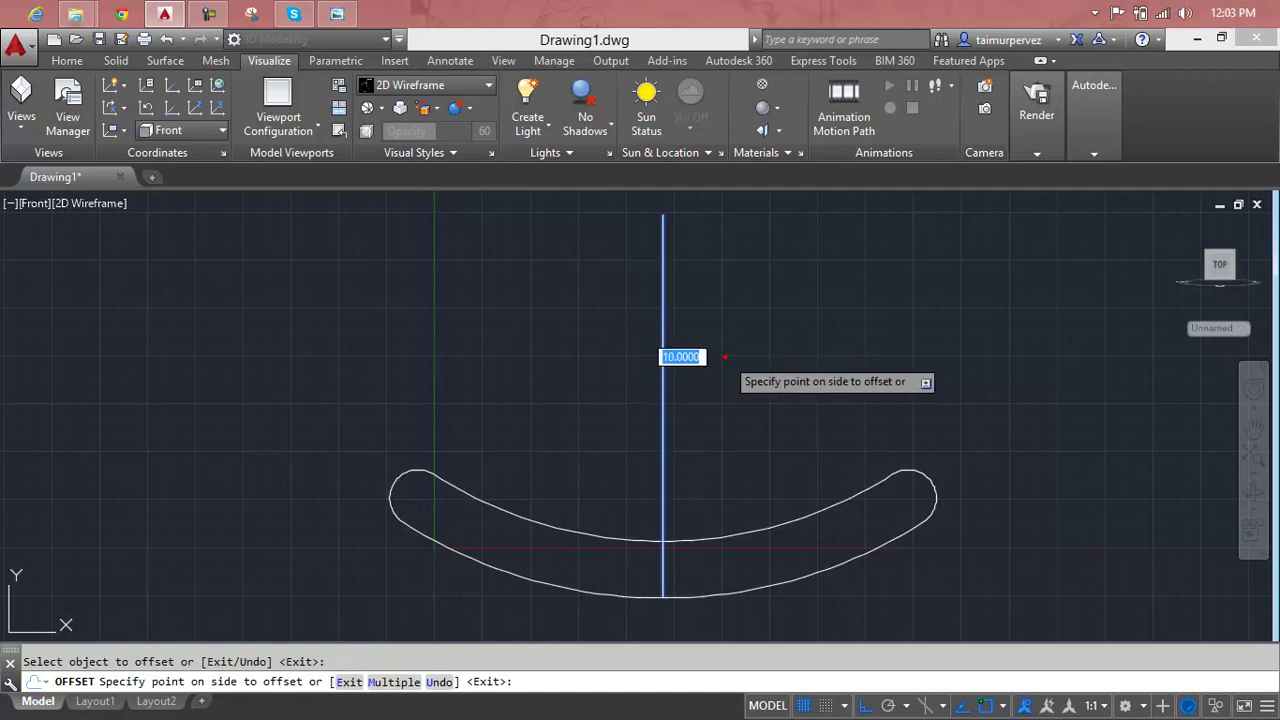
{"action": "left_click", "coordinate": [707, 364]}
{"action": "left_click", "coordinate": [701, 366]}
{"action": "left_click", "coordinate": [752, 368]}
{"action": "left_click", "coordinate": [739, 371]}
{"action": "left_click", "coordinate": [750, 371]}
{"action": "left_click", "coordinate": [740, 377]}
{"action": "left_click", "coordinate": [768, 379]}
{"action": "key", "text": "Escape"}
{"action": "key", "text": "Escape"}
Step: Delete the original centre line and the middle copy, leaving two lines 20 apart
{"action": "left_click", "coordinate": [663, 423]}
{"action": "key", "text": "Delete"}
{"action": "left_click", "coordinate": [740, 407]}
{"action": "key", "text": "Delete"}
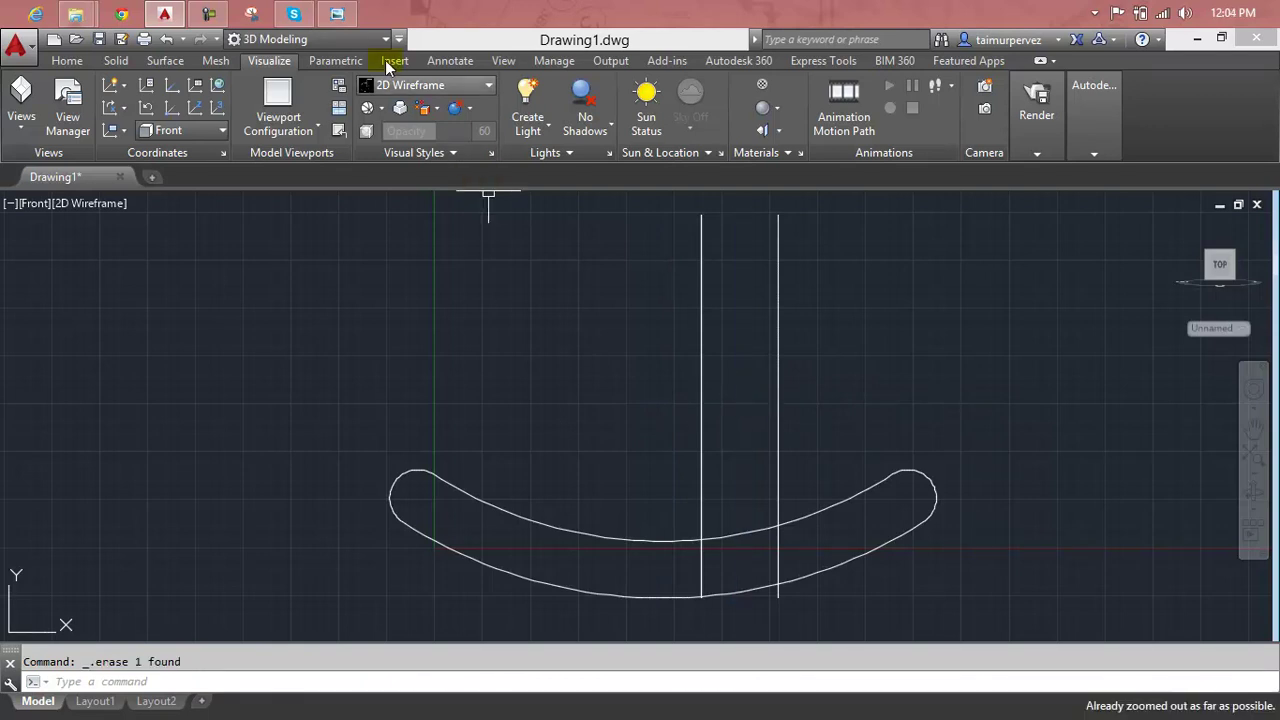
{"action": "left_click", "coordinate": [343, 16]}
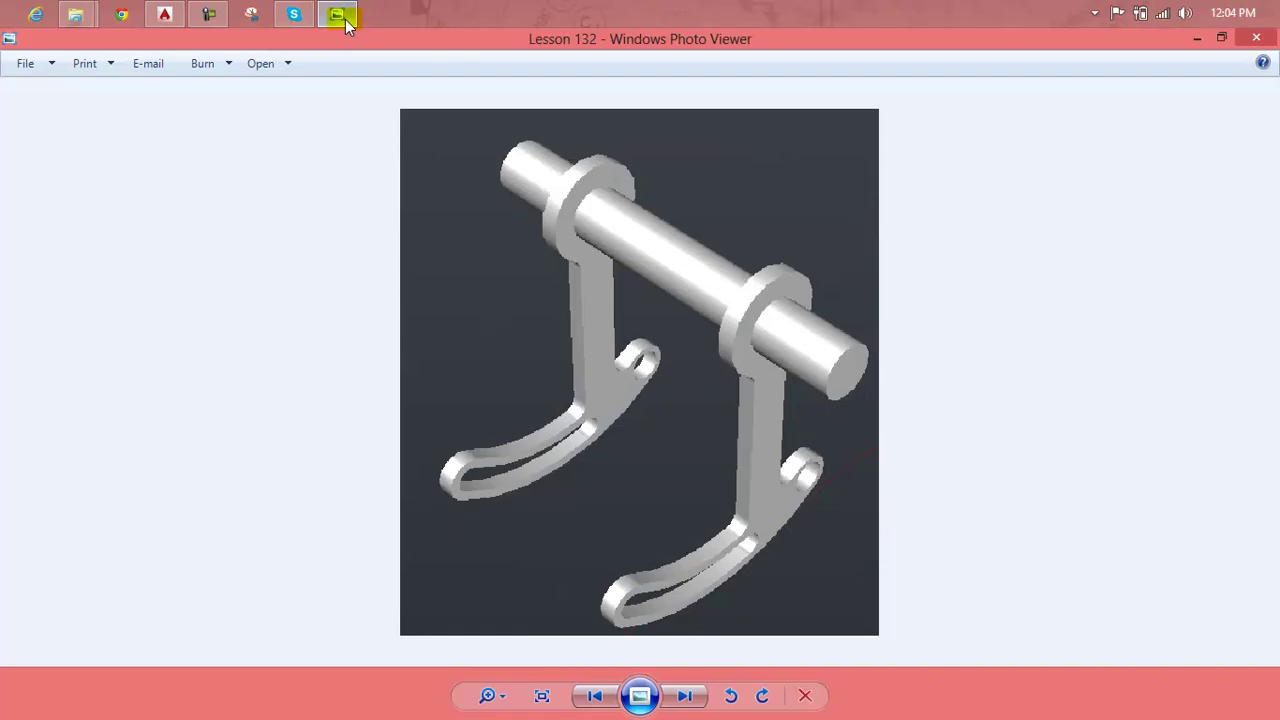
{"action": "left_click", "coordinate": [343, 16]}
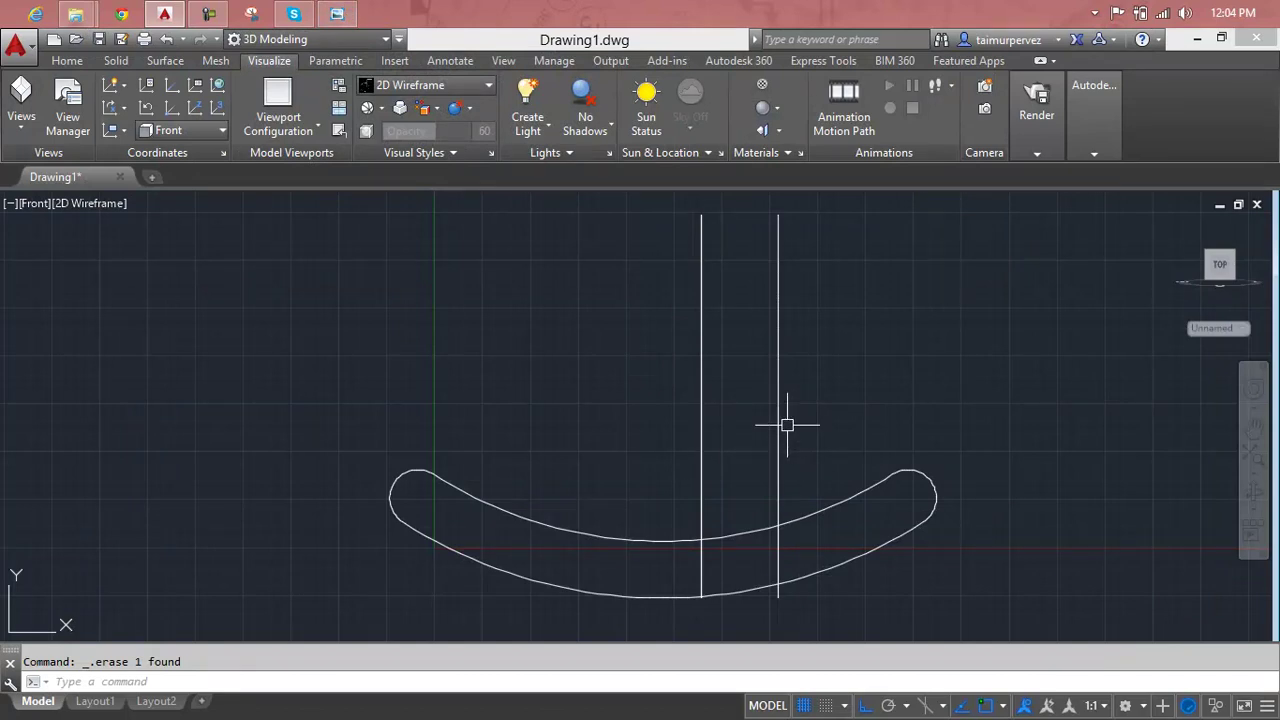
Step: Reposition the right vertical line with its midpoint grip, ending slightly further right
{"action": "left_click", "coordinate": [778, 416]}
{"action": "left_click", "coordinate": [778, 406]}
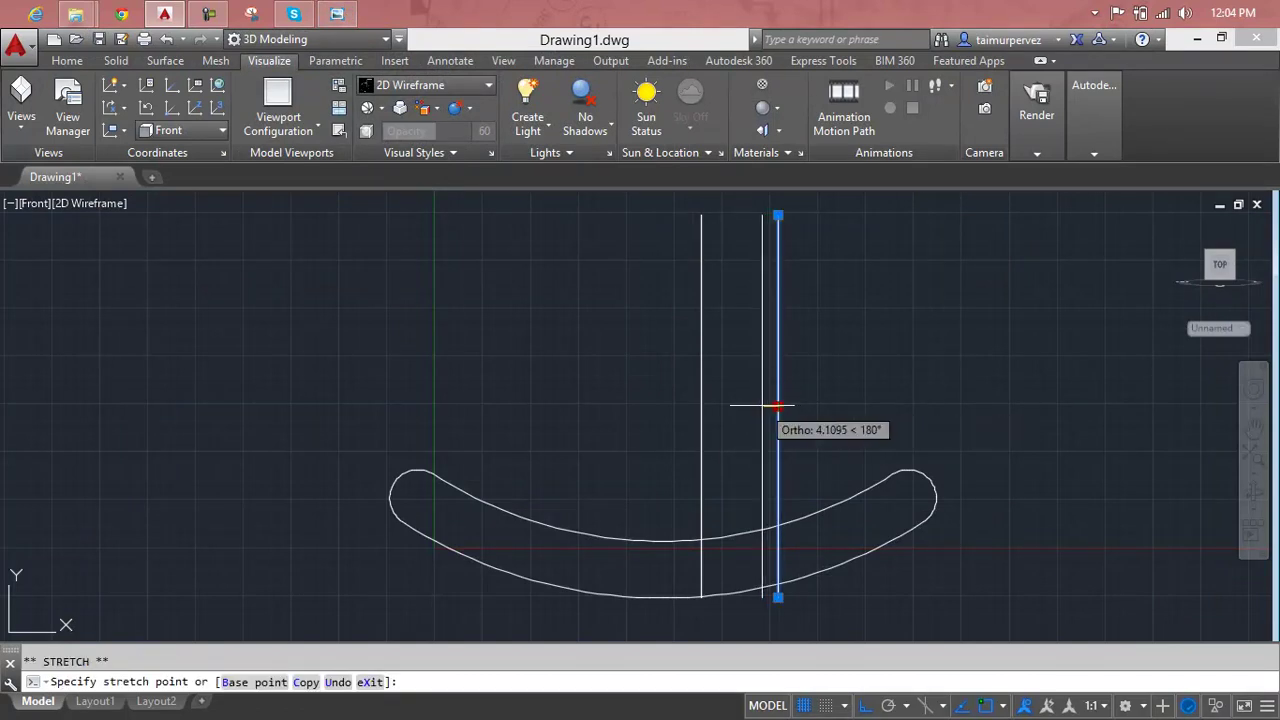
{"action": "left_click", "coordinate": [758, 406]}
{"action": "key", "text": "Escape"}
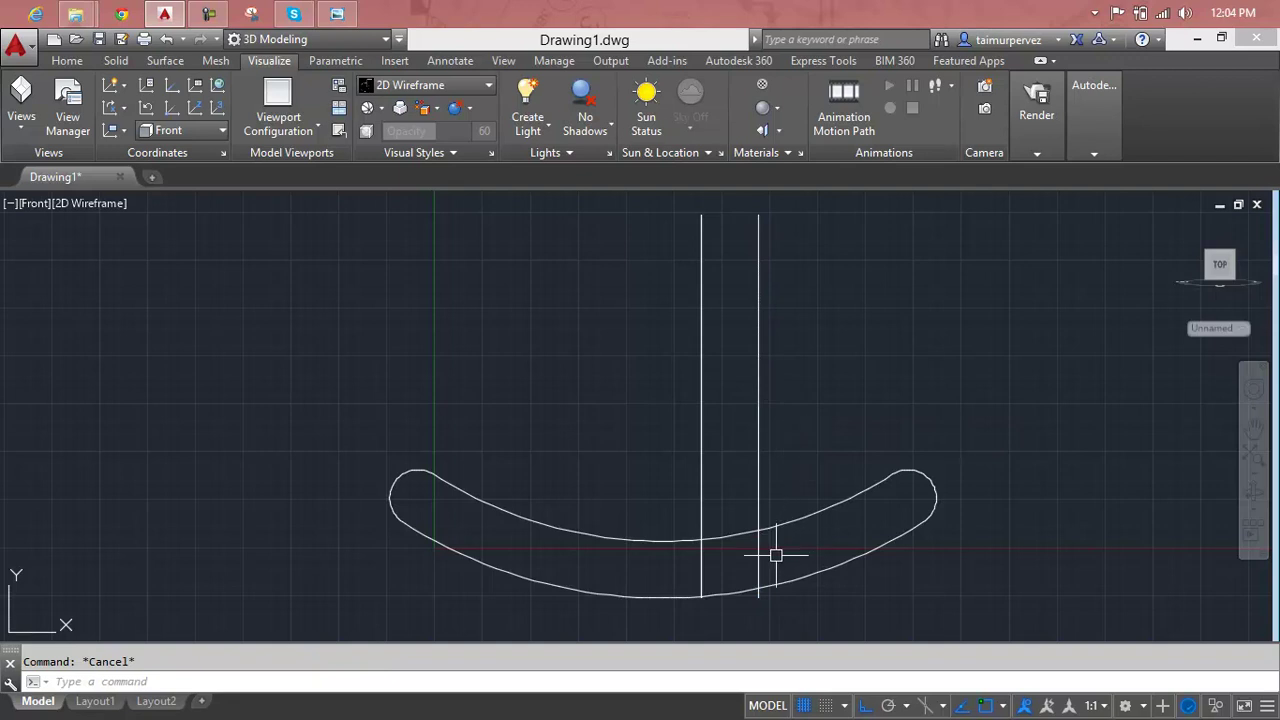
{"action": "left_click", "coordinate": [757, 450]}
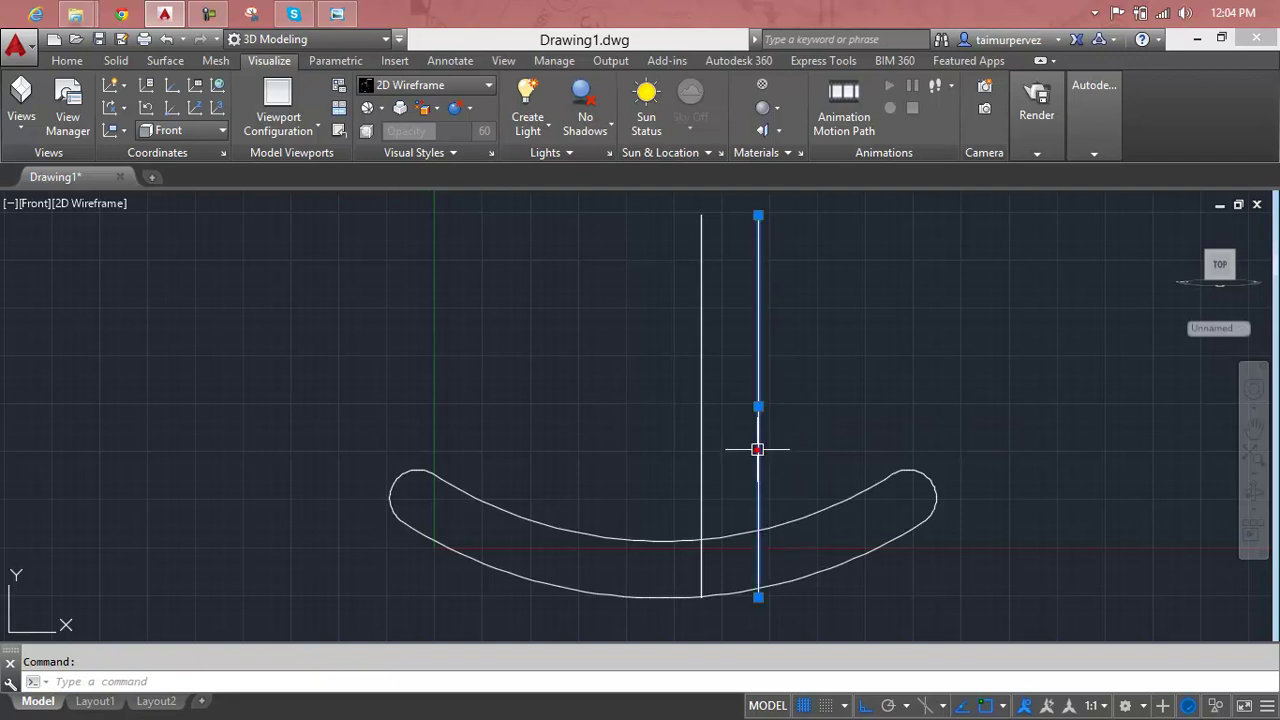
{"action": "left_click", "coordinate": [758, 406]}
{"action": "left_click", "coordinate": [795, 406]}
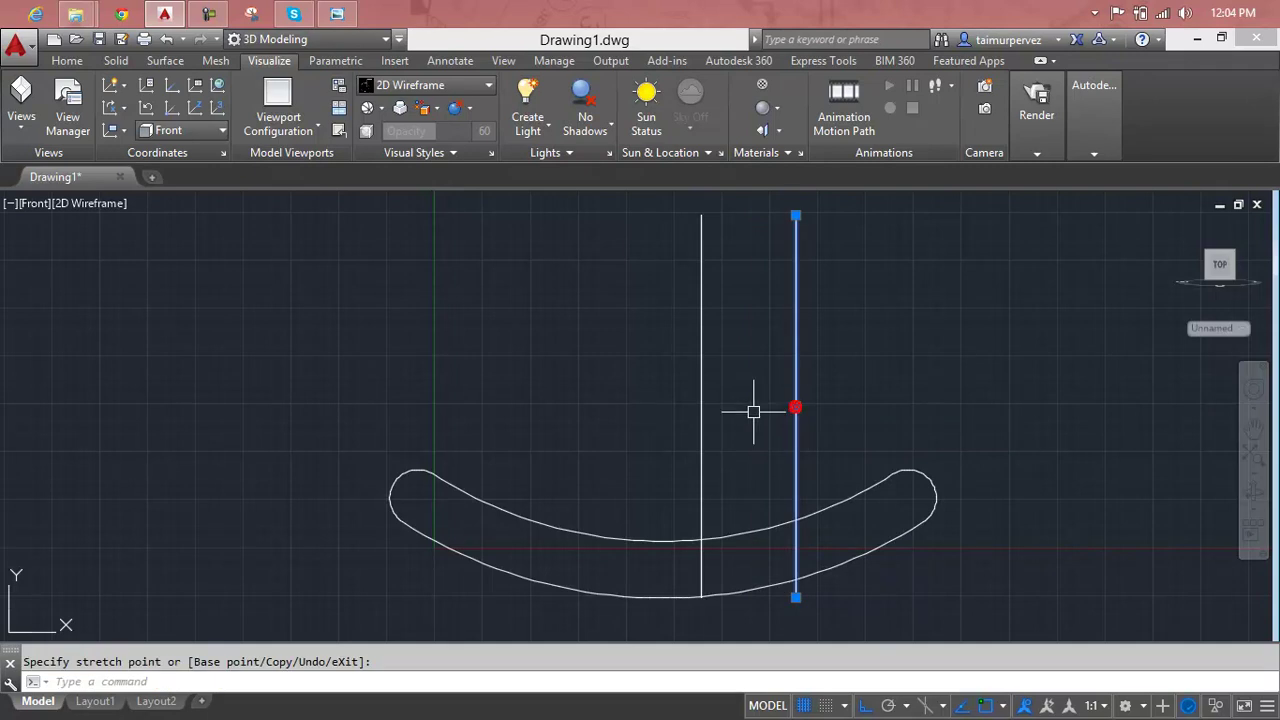
Step: Copy the left vertical line just to the right and delete the original
{"action": "left_click", "coordinate": [703, 430]}
{"action": "left_click", "coordinate": [701, 406]}
{"action": "left_click", "coordinate": [726, 406]}
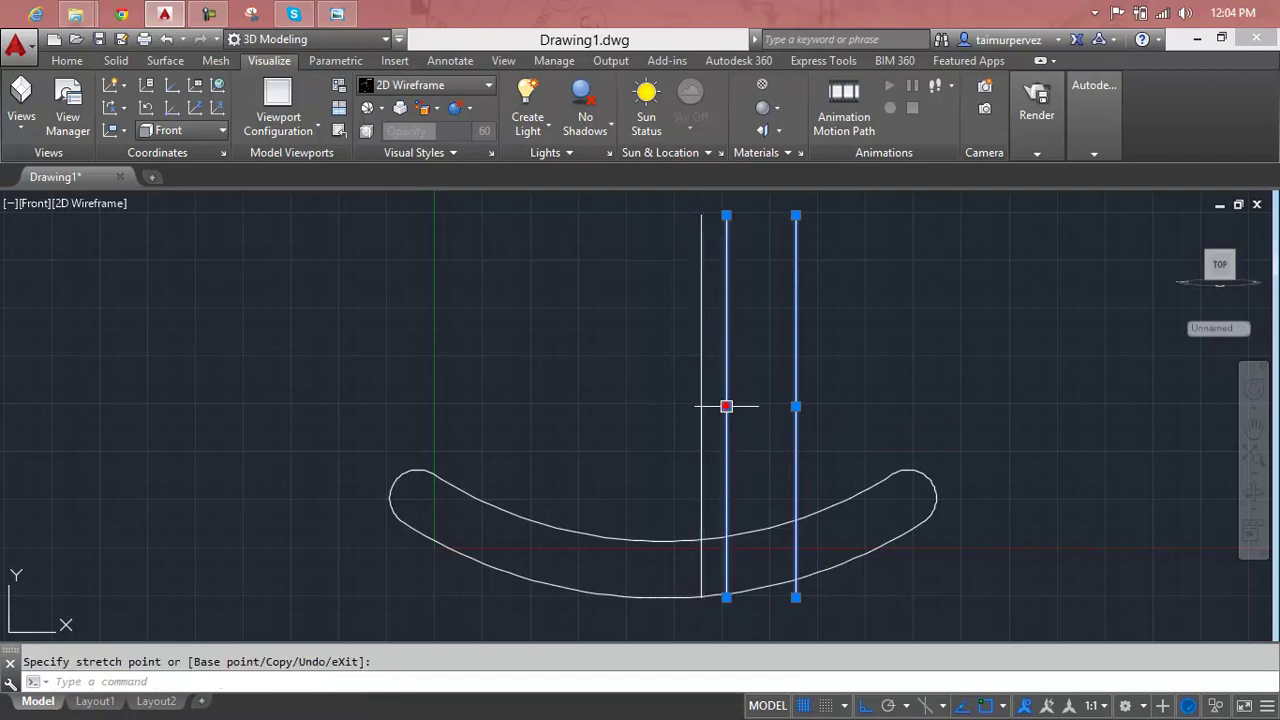
{"action": "key", "text": "Escape"}
{"action": "left_click", "coordinate": [707, 561]}
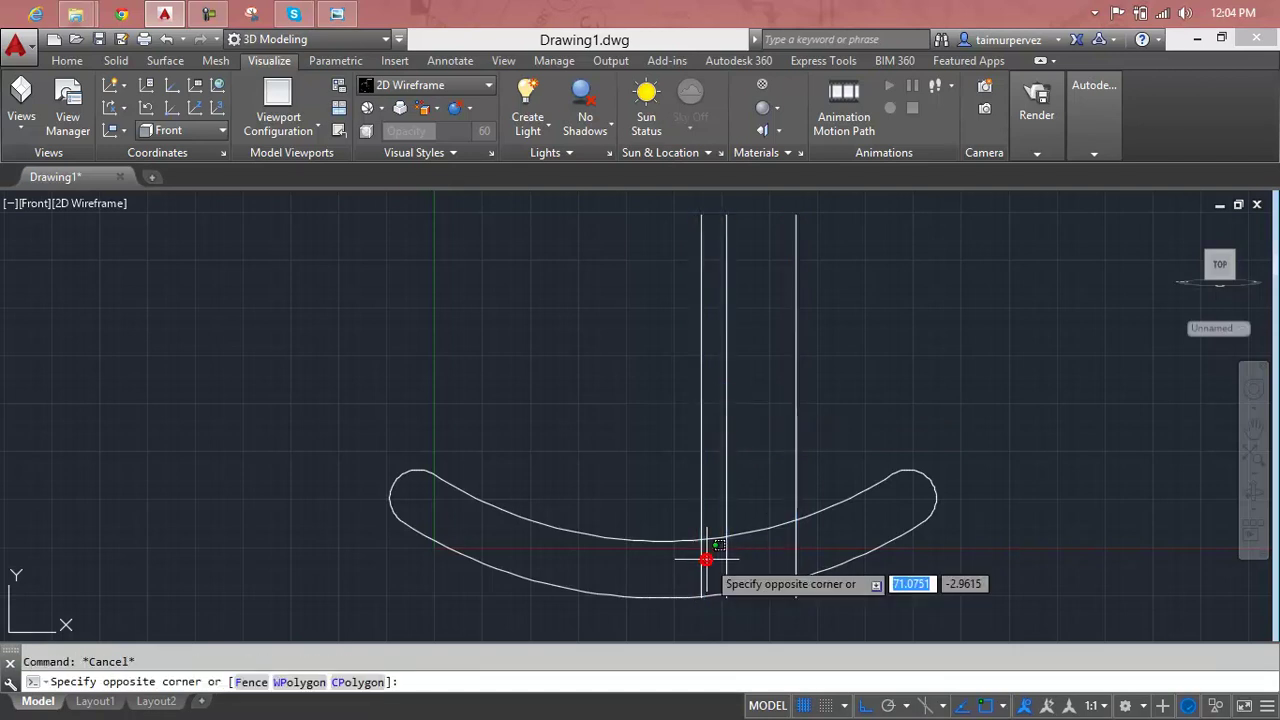
{"action": "key", "text": "Delete"}
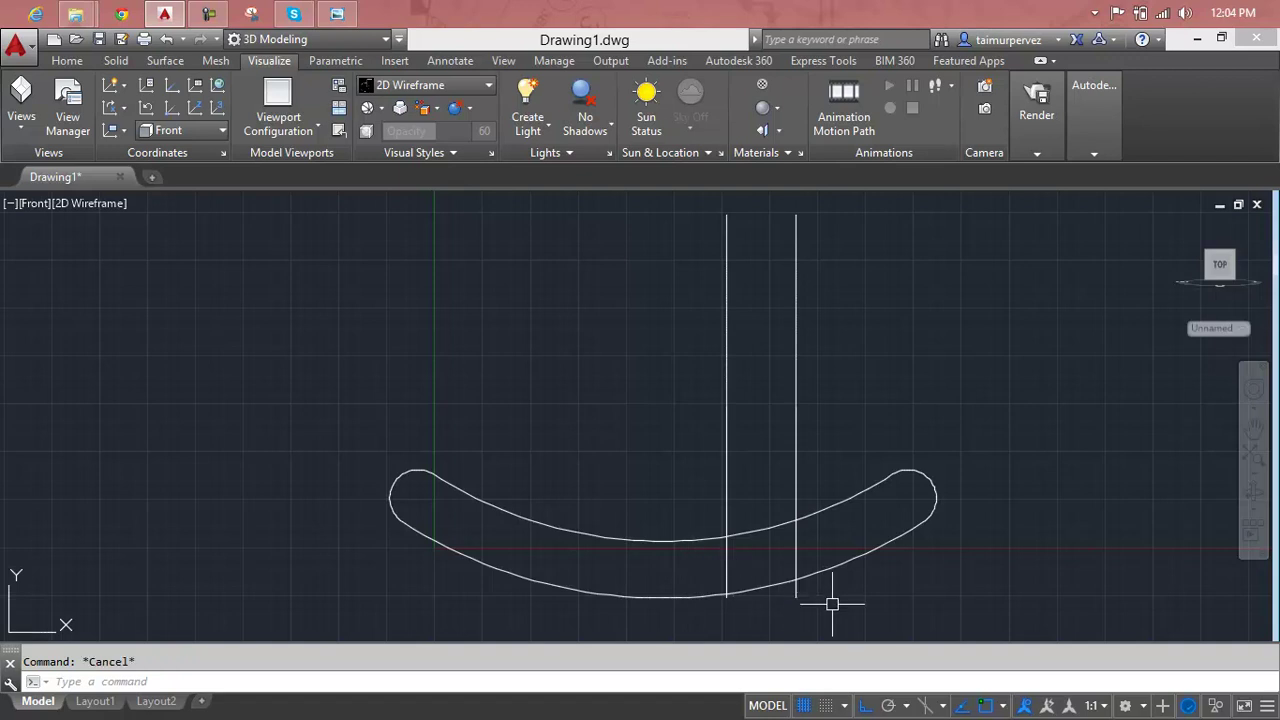
Step: Select the crescent's upper arc and start JOIN with J
{"action": "left_click", "coordinate": [548, 525]}
{"action": "key", "text": "Escape"}
{"action": "left_click", "coordinate": [530, 523]}
{"action": "key", "text": "Escape"}
{"action": "type", "text": "j"}
{"action": "key", "text": "Return"}
Step: Join the upper, left, lower and right arcs into one crescent polyline and verify it
{"action": "left_click", "coordinate": [610, 533]}
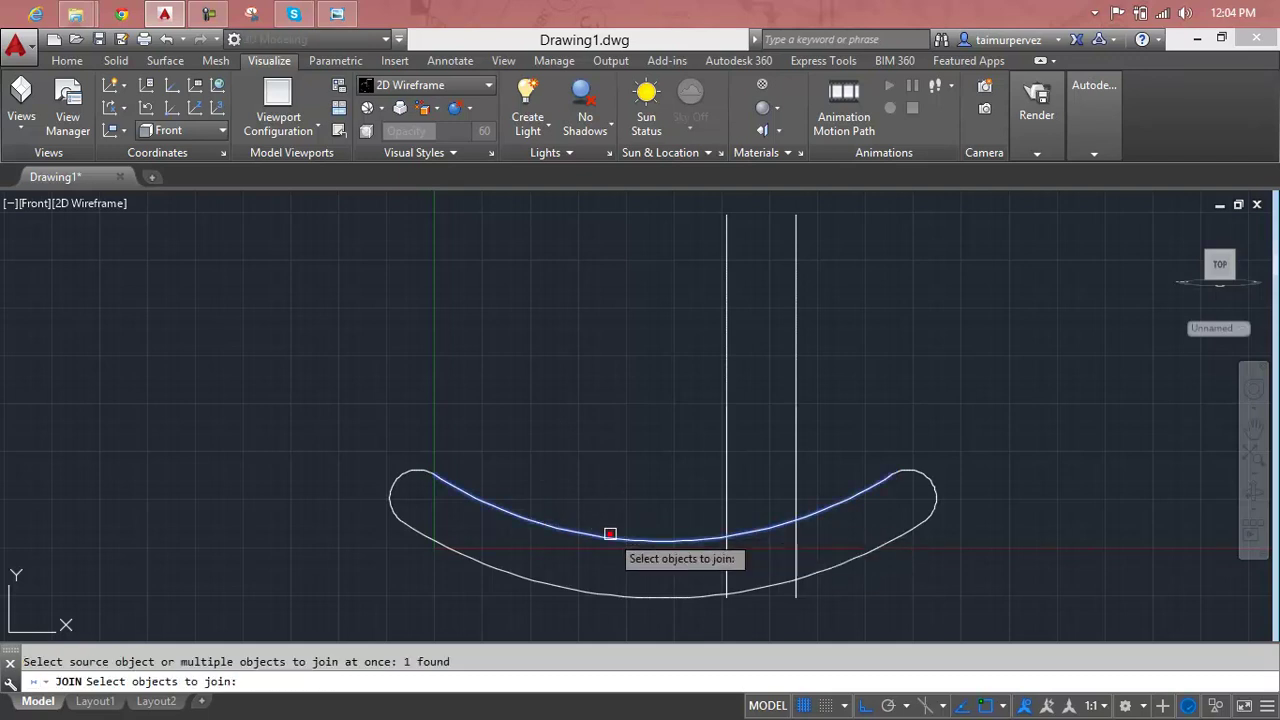
{"action": "left_click", "coordinate": [399, 484]}
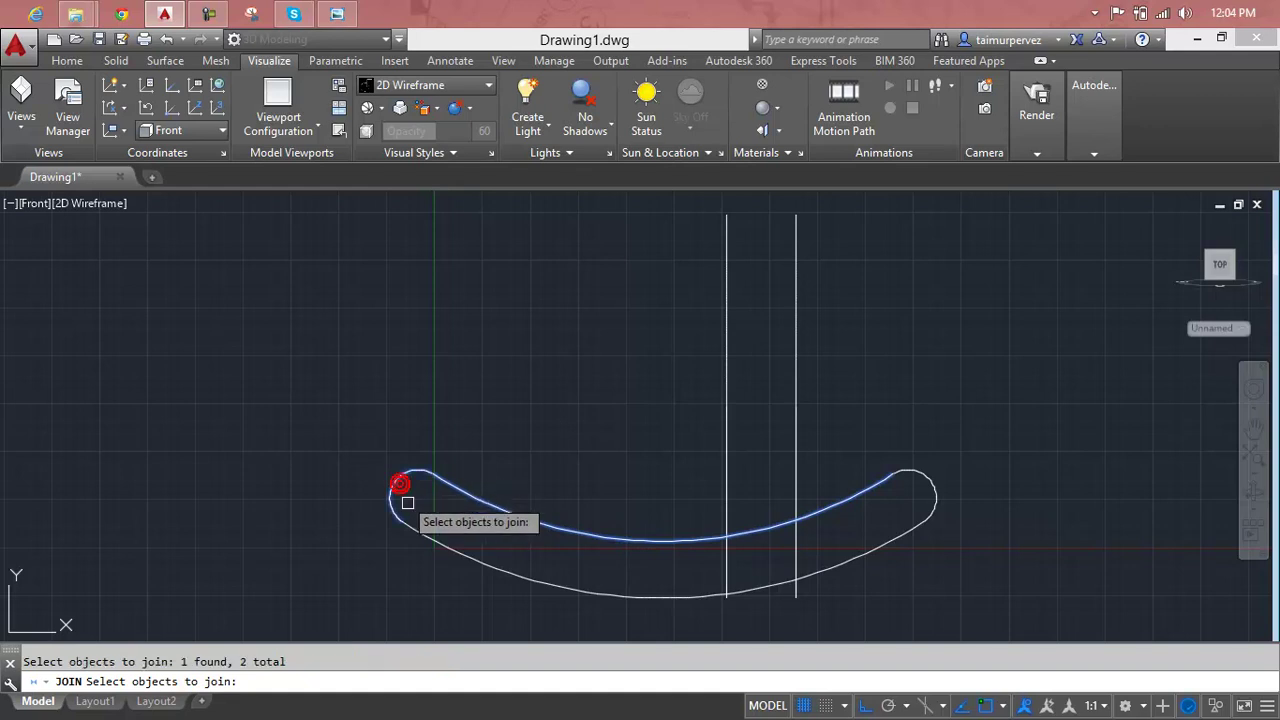
{"action": "left_click", "coordinate": [434, 537]}
{"action": "left_click", "coordinate": [929, 514]}
{"action": "key", "text": "Return"}
{"action": "left_click", "coordinate": [882, 489]}
{"action": "key", "text": "Escape"}
{"action": "left_click", "coordinate": [880, 488]}
{"action": "key", "text": "Escape"}
Step: Offset the crescent inward using the Through option, then delete that first inner copy
{"action": "type", "text": "o"}
{"action": "key", "text": "Return"}
{"action": "type", "text": "t"}
{"action": "key", "text": "Return"}
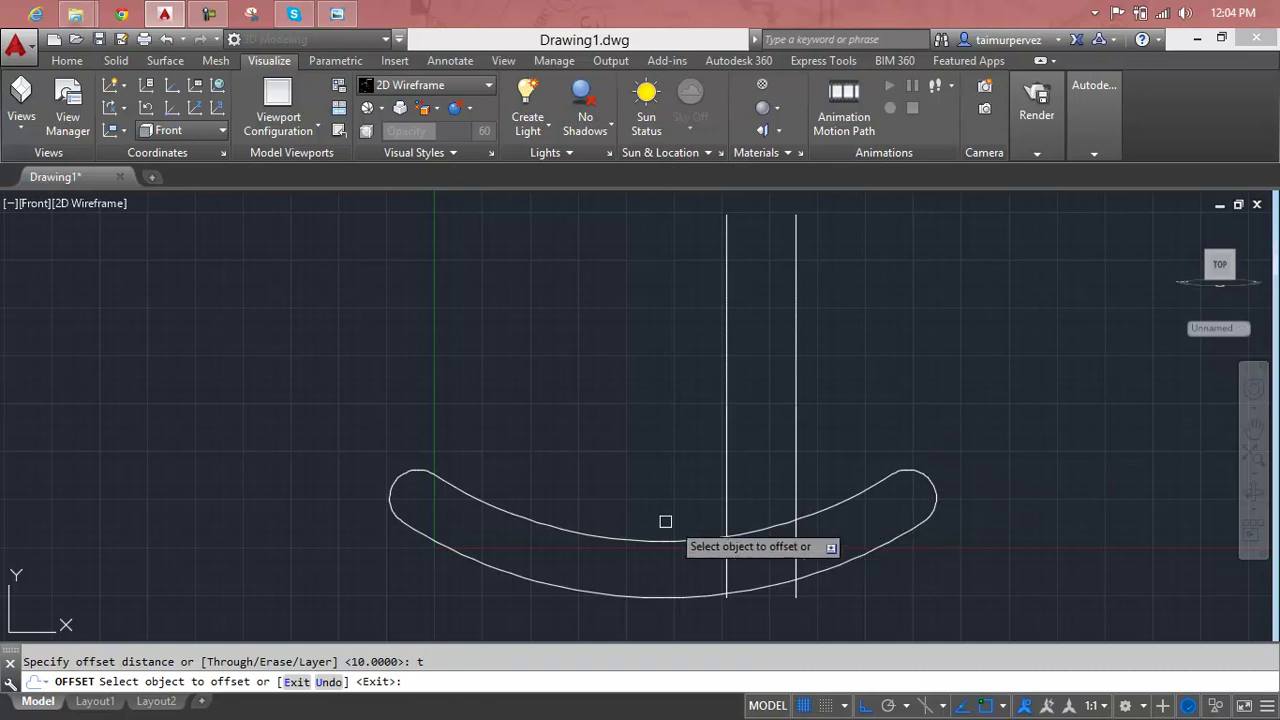
{"action": "left_click", "coordinate": [655, 541]}
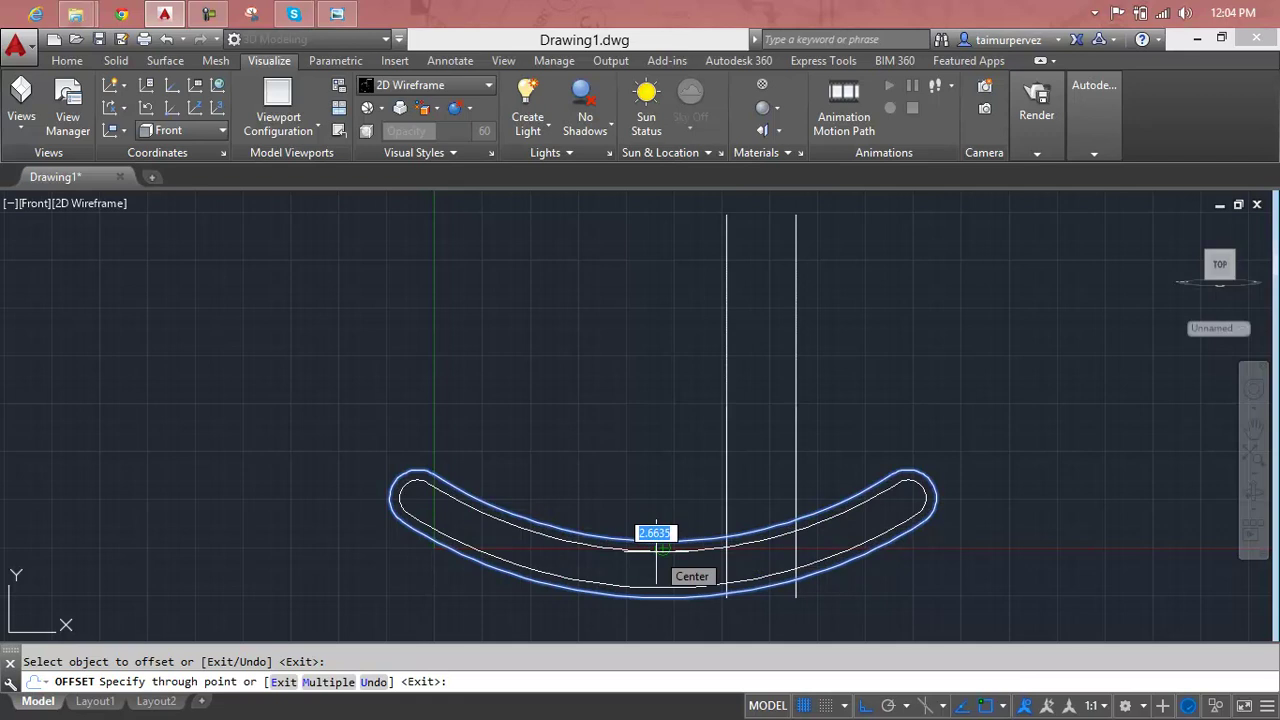
{"action": "left_click", "coordinate": [656, 548]}
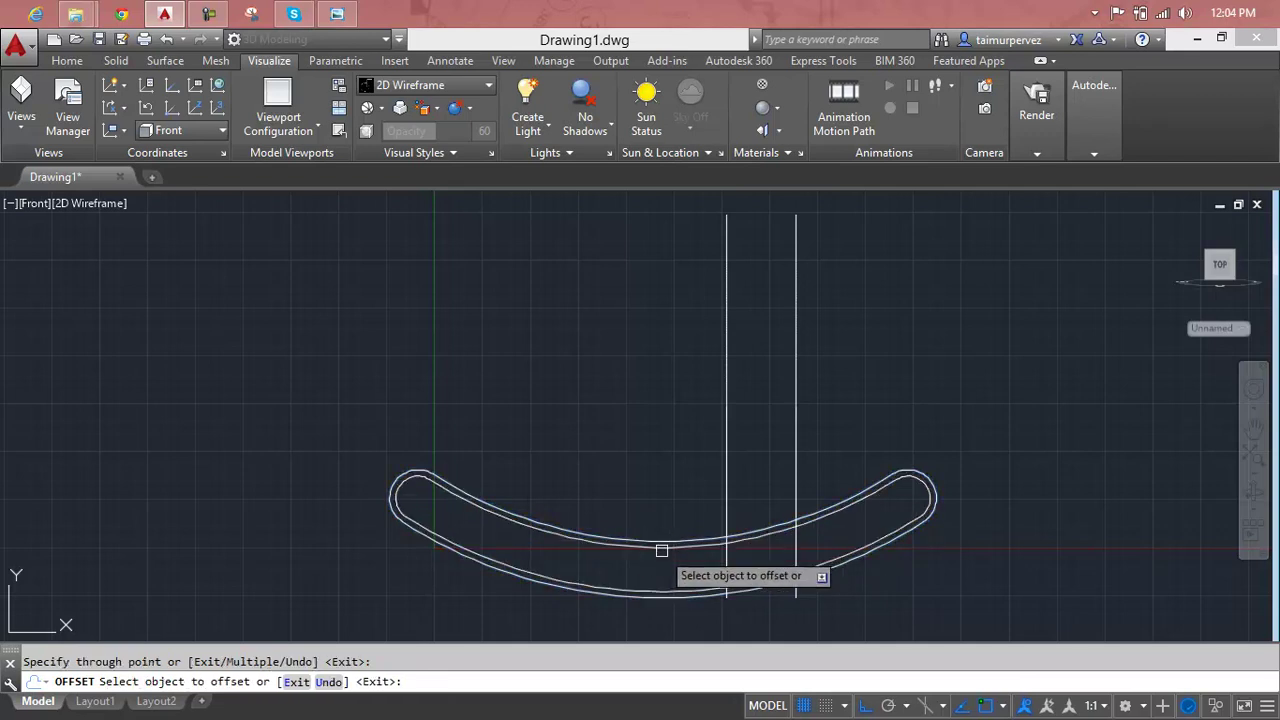
{"action": "key", "text": "Escape"}
{"action": "left_click", "coordinate": [661, 549]}
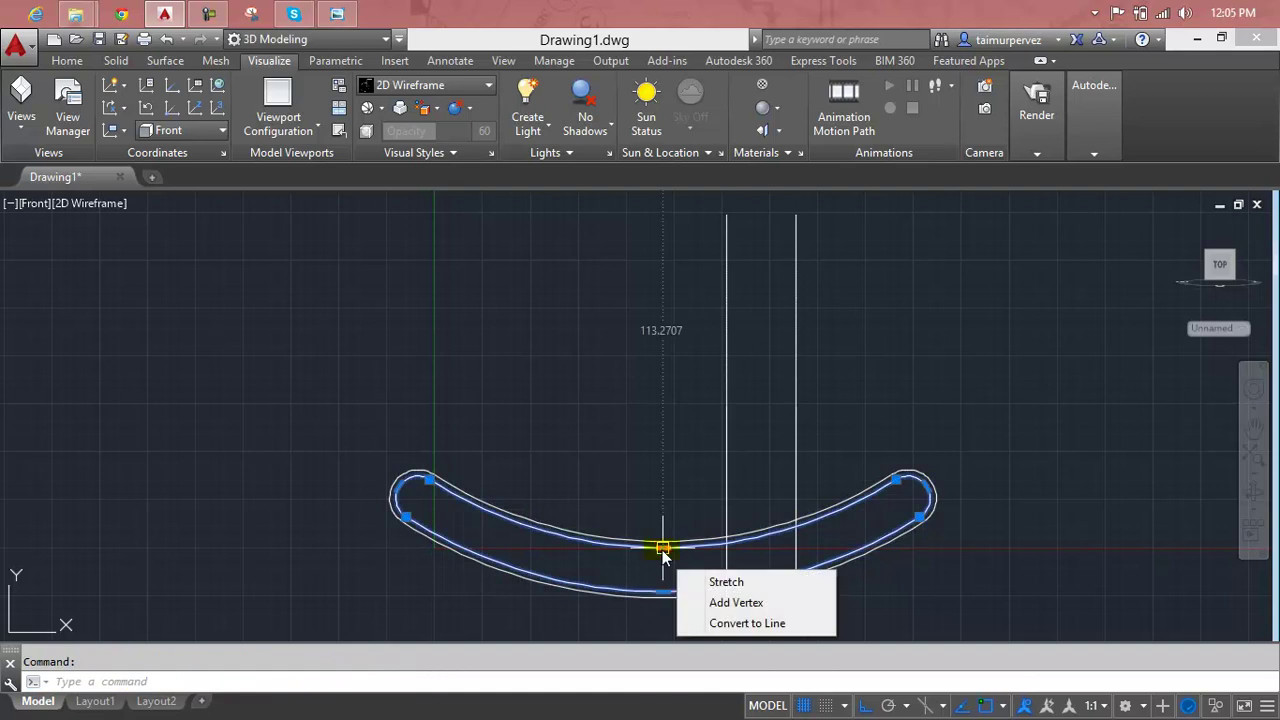
{"action": "key", "text": "Delete"}
Step: Redo the Through offset, placing the inner crescent copy at a point near the bottom
{"action": "type", "text": "o"}
{"action": "key", "text": "Return"}
{"action": "type", "text": "t"}
{"action": "key", "text": "Return"}
{"action": "left_click", "coordinate": [661, 549]}
{"action": "scroll", "coordinate": [661, 549], "scroll_direction": "up", "scroll_amount": 3}
{"action": "middle_click_drag", "start_coordinate": [663, 523], "coordinate": [746, 382]}
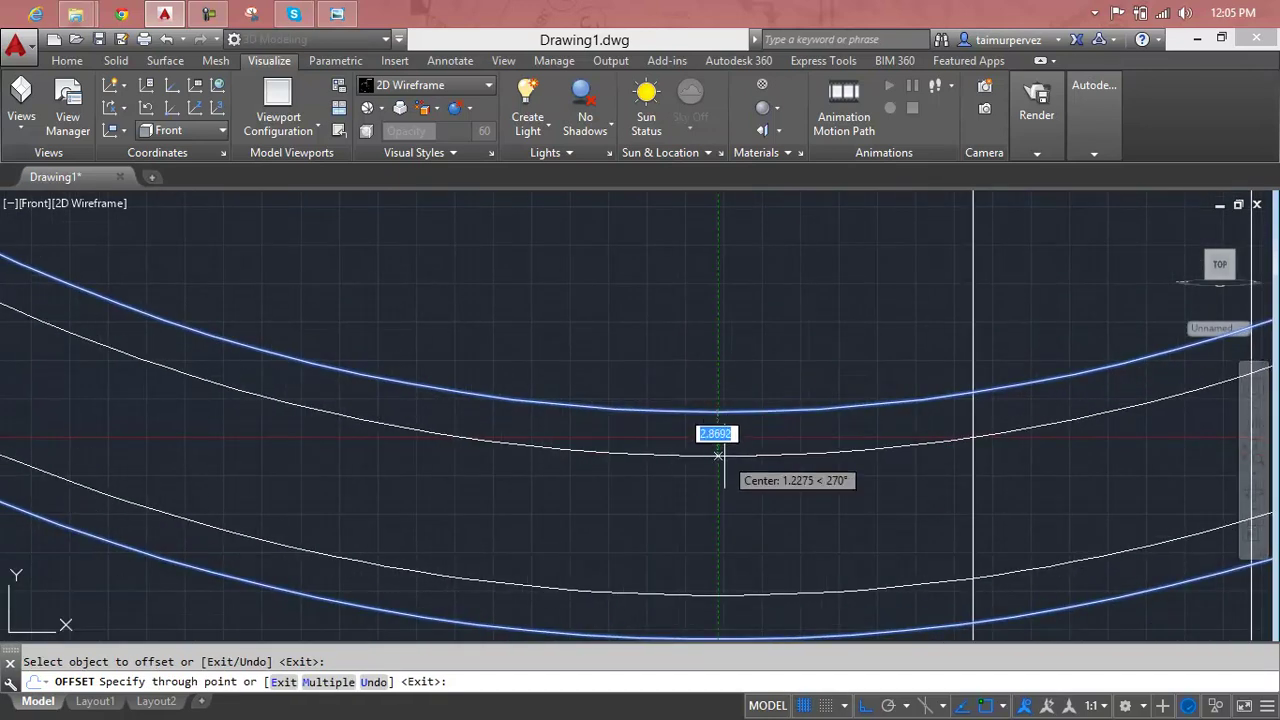
{"action": "left_click", "coordinate": [720, 455]}
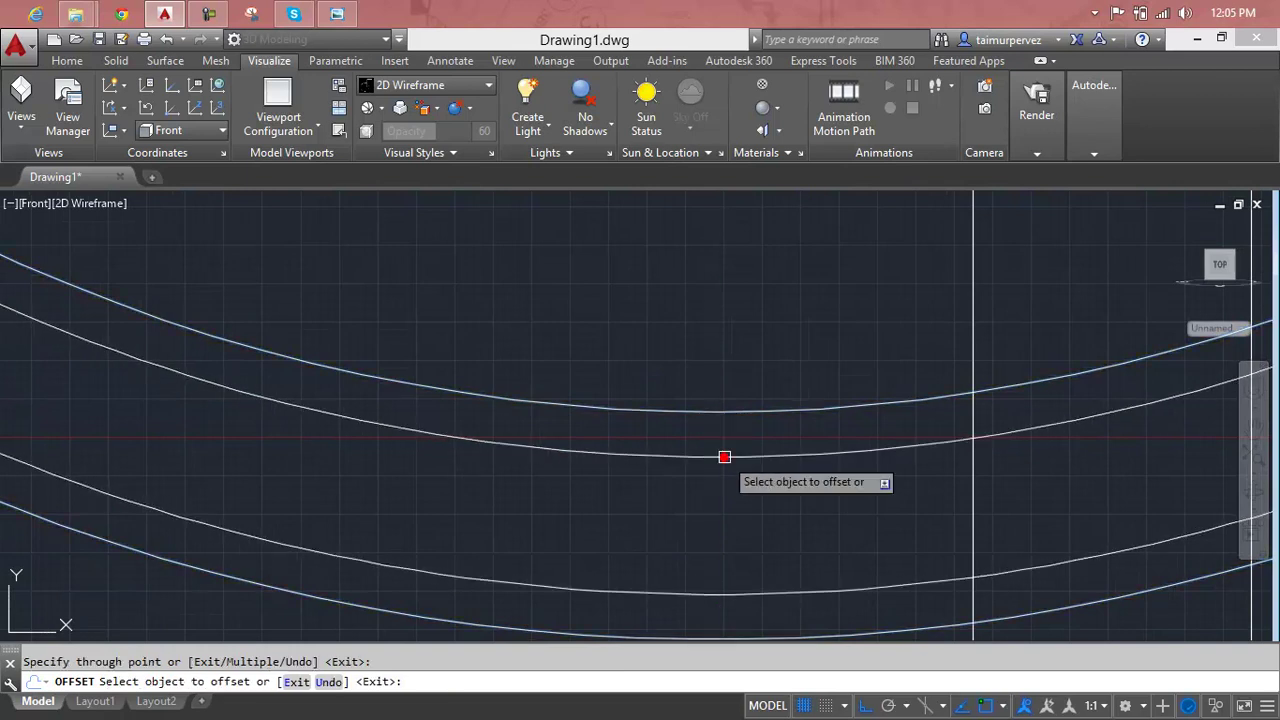
{"action": "scroll", "coordinate": [728, 465], "scroll_direction": "down", "scroll_amount": 5}
{"action": "key", "text": "Escape"}
{"action": "scroll", "coordinate": [814, 453], "scroll_direction": "up", "scroll_amount": 2}
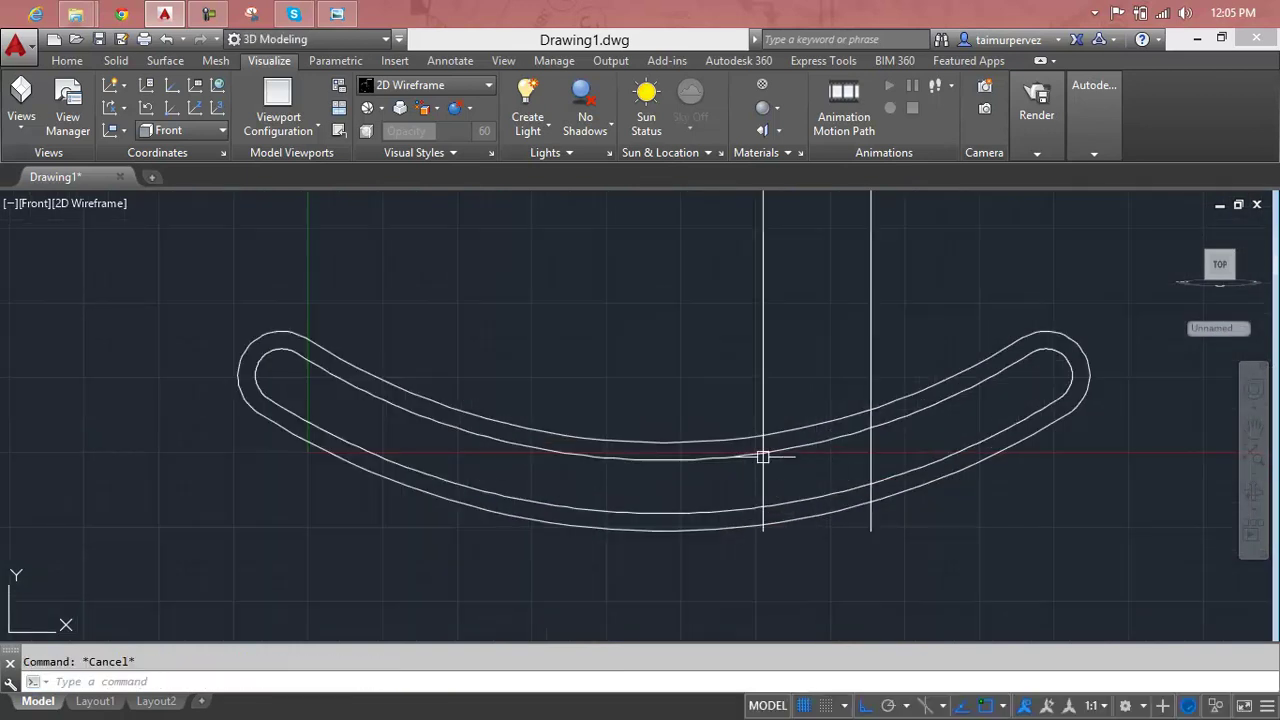
{"action": "scroll", "coordinate": [763, 457], "scroll_direction": "down", "scroll_amount": 1}
{"action": "scroll", "coordinate": [686, 477], "scroll_direction": "down", "scroll_amount": 1}
{"action": "scroll", "coordinate": [683, 477], "scroll_direction": "up", "scroll_amount": 2}
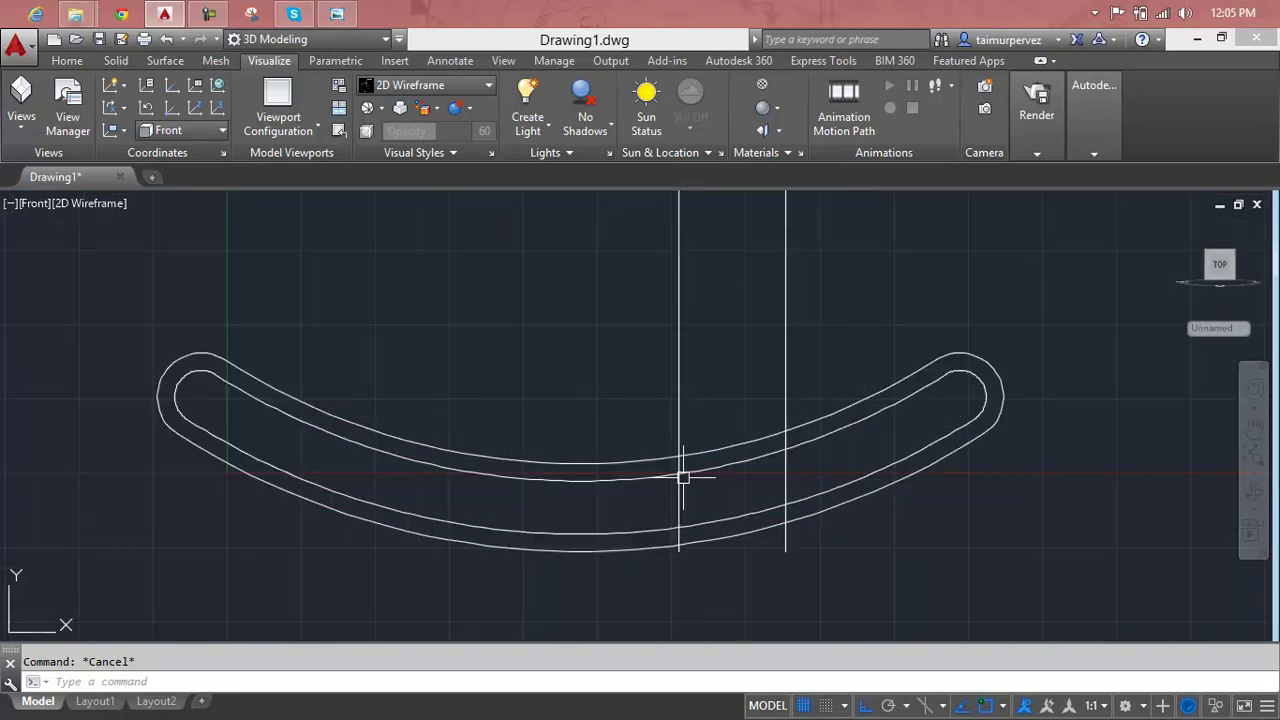
Step: Trim the inner curve between the vertical lines and delete the leftover right piece
{"action": "type", "text": "tr"}
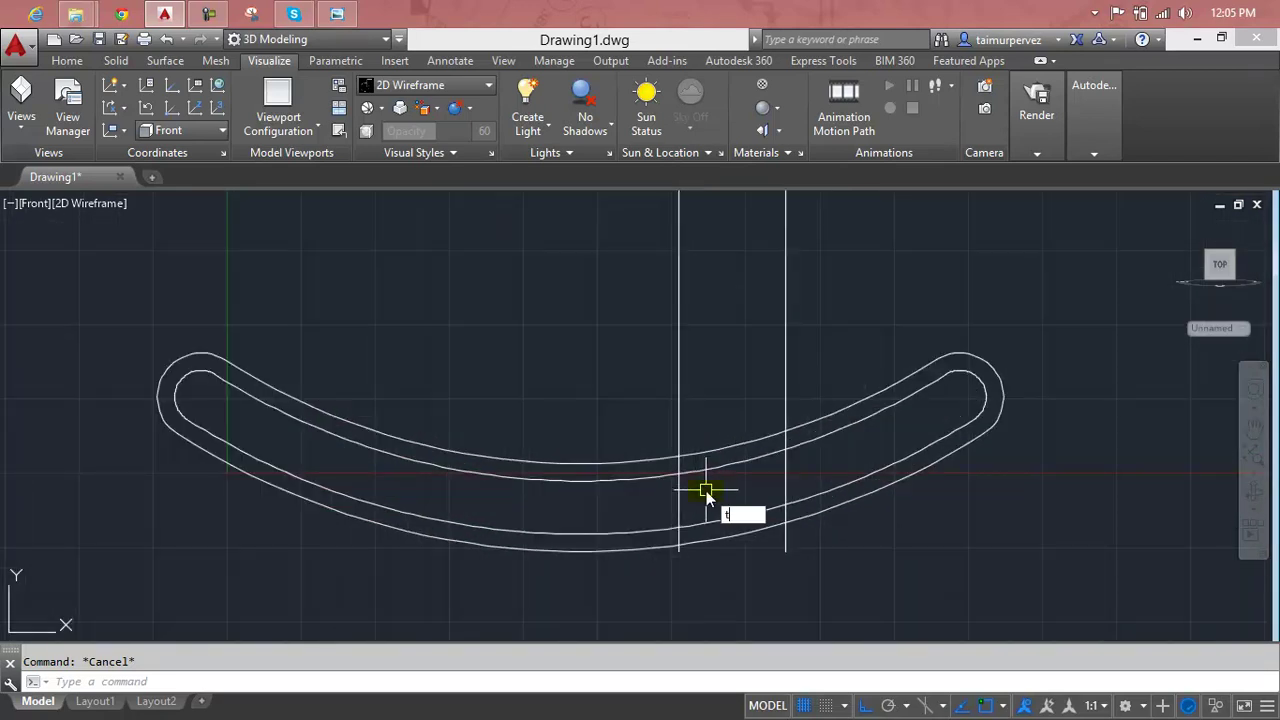
{"action": "key", "text": "Return"}
{"action": "key", "text": "Return"}
{"action": "left_click", "coordinate": [707, 468]}
{"action": "left_click", "coordinate": [726, 524]}
{"action": "key", "text": "Escape"}
{"action": "left_click", "coordinate": [813, 441]}
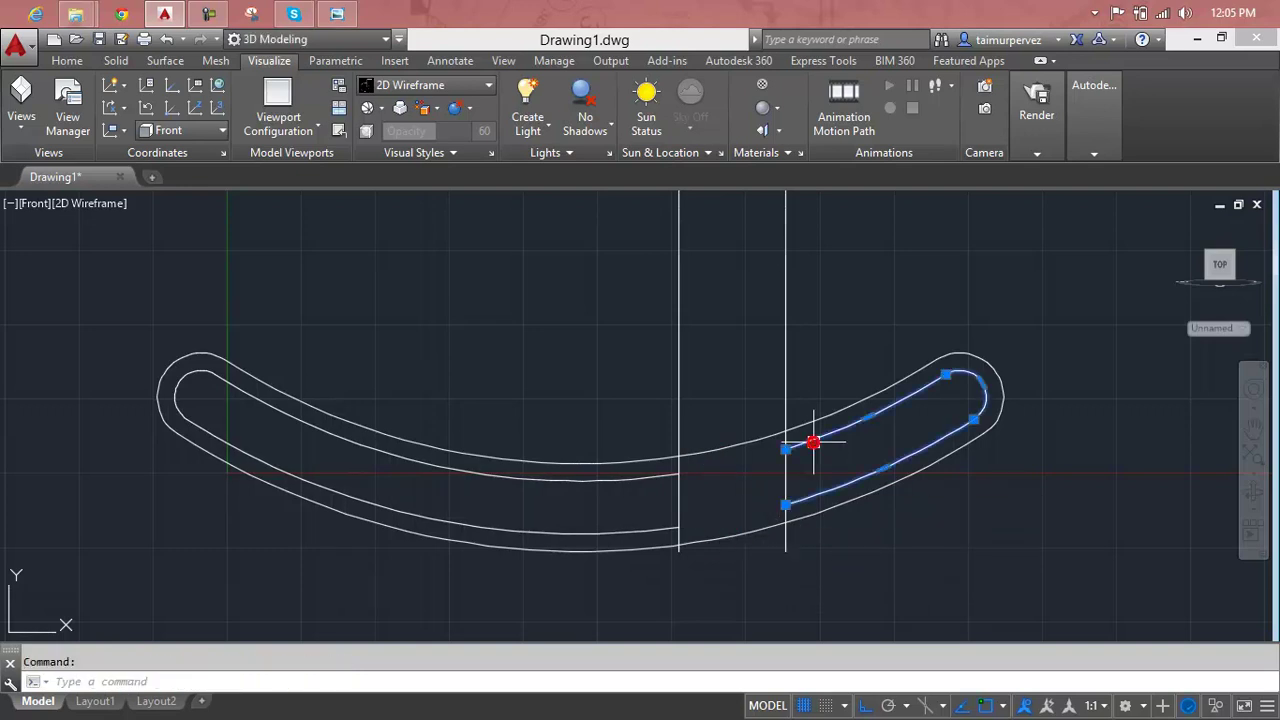
{"action": "key", "text": "Delete"}
{"action": "scroll", "coordinate": [813, 460], "scroll_direction": "down", "scroll_amount": 2}
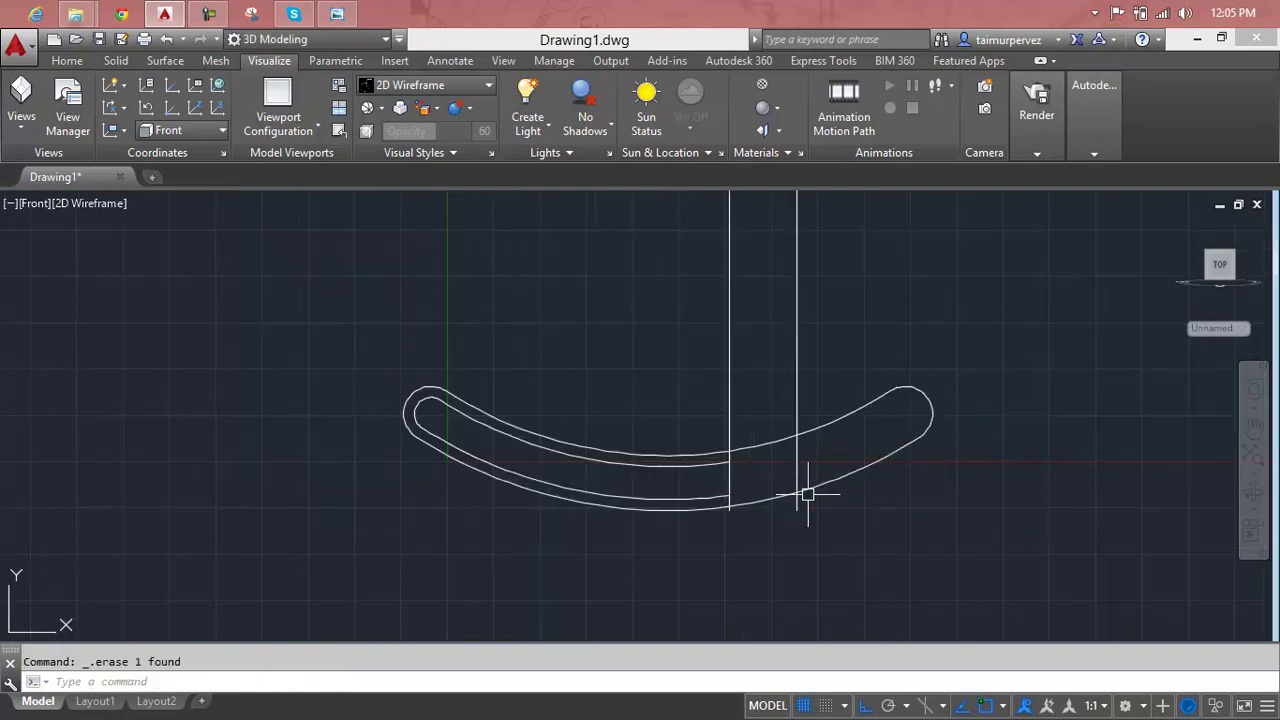
{"action": "scroll", "coordinate": [807, 494], "scroll_direction": "down", "scroll_amount": 1}
{"action": "middle_click_drag", "start_coordinate": [807, 494], "coordinate": [807, 504]}
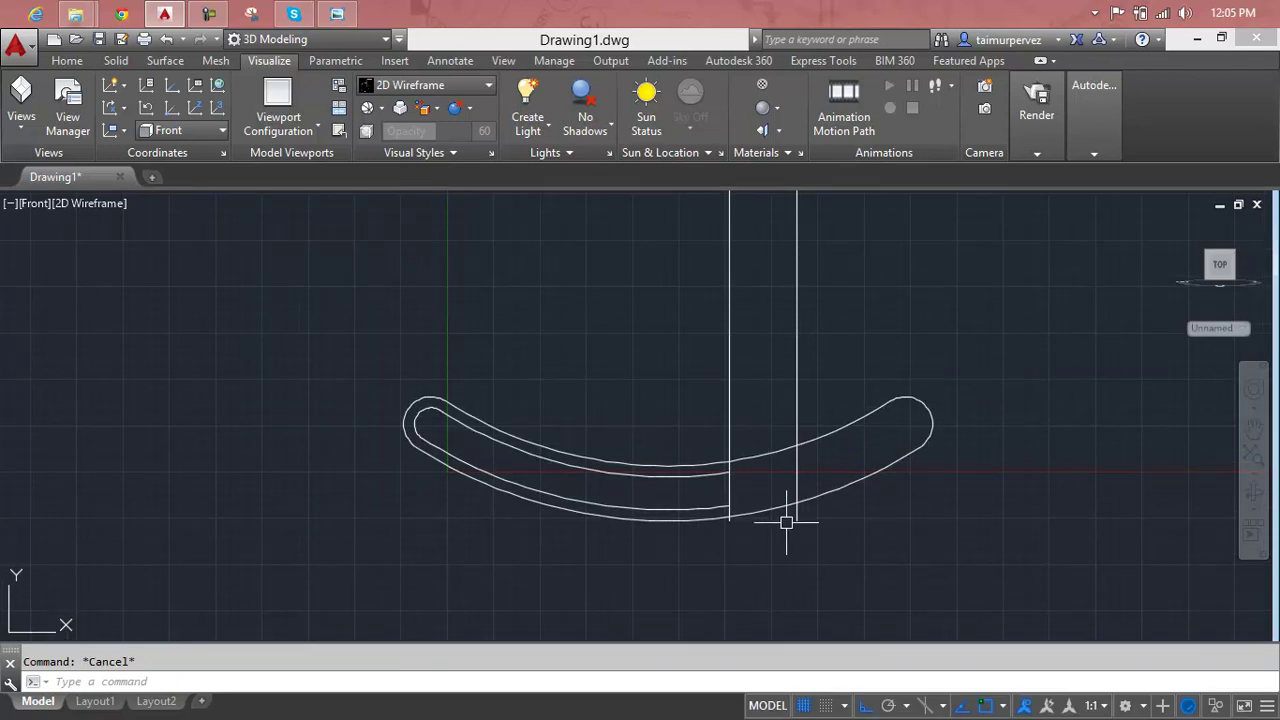
Step: Trim both vertical lines and the upper curve where they cross the band
{"action": "type", "text": "tr"}
{"action": "key", "text": "Return"}
{"action": "key", "text": "Return"}
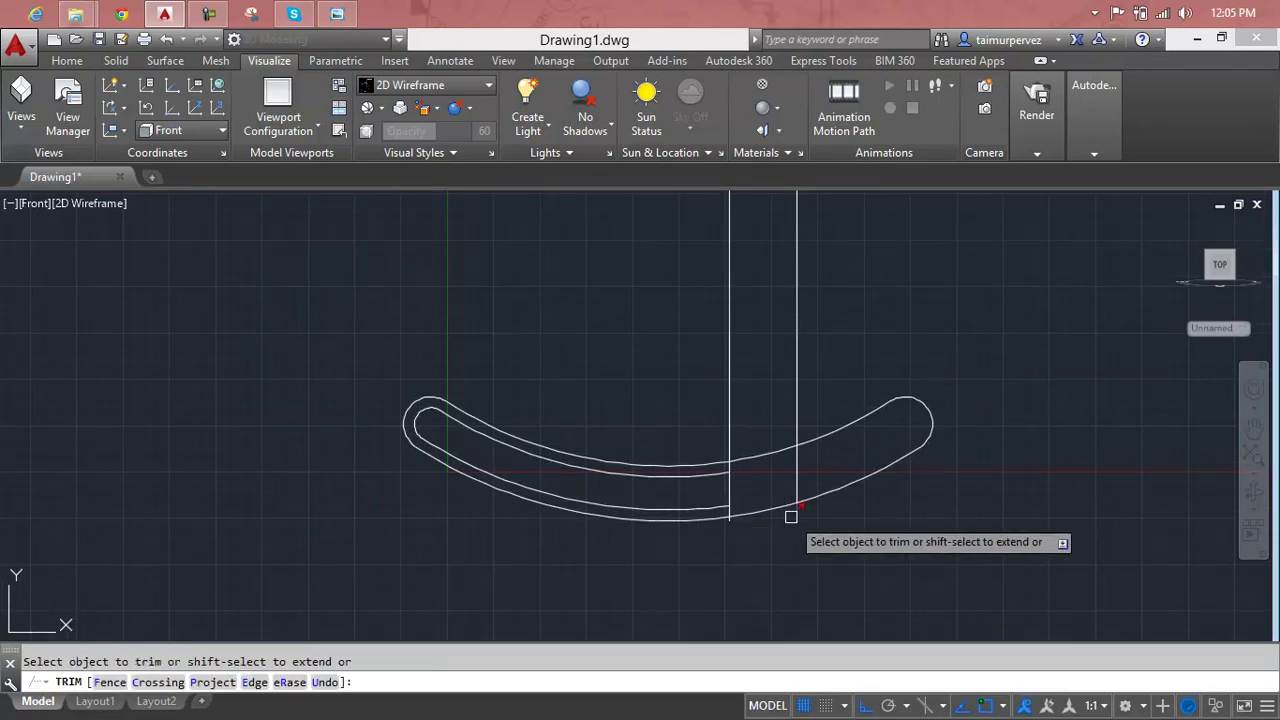
{"action": "scroll", "coordinate": [726, 521], "scroll_direction": "up", "scroll_amount": 5}
{"action": "left_click", "coordinate": [714, 514]}
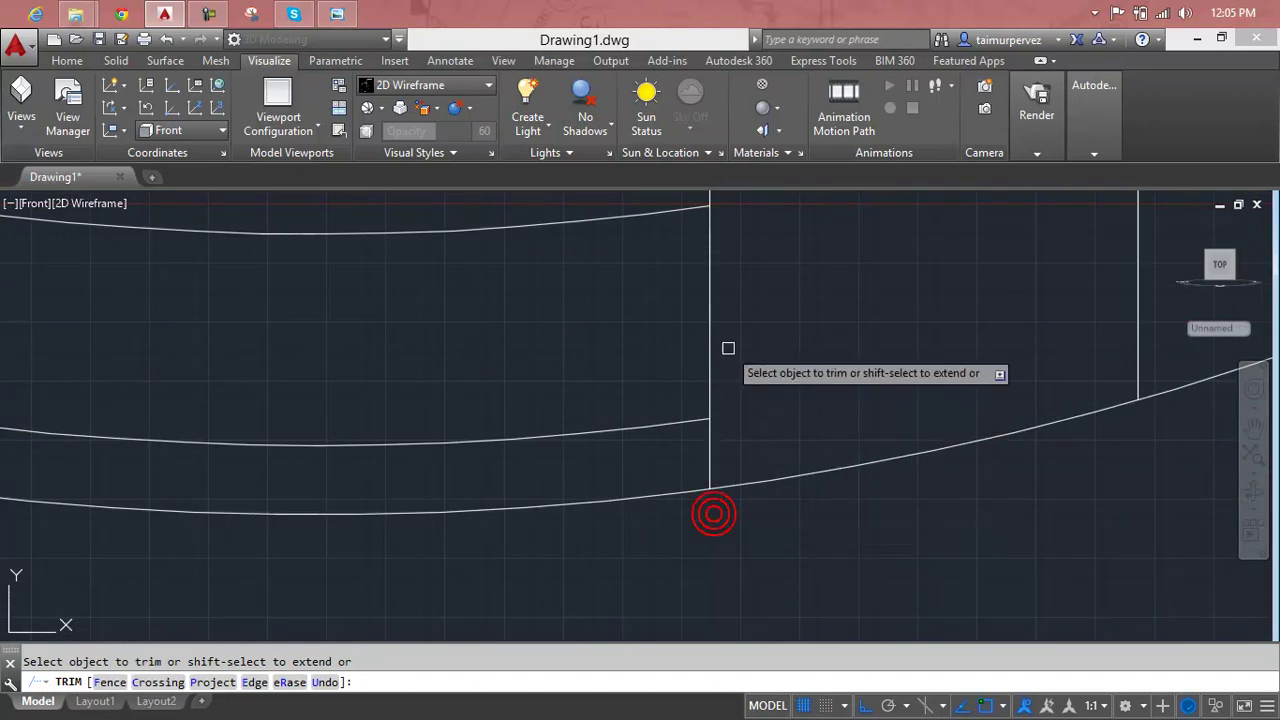
{"action": "left_click", "coordinate": [711, 349]}
{"action": "scroll", "coordinate": [737, 366], "scroll_direction": "down", "scroll_amount": 5}
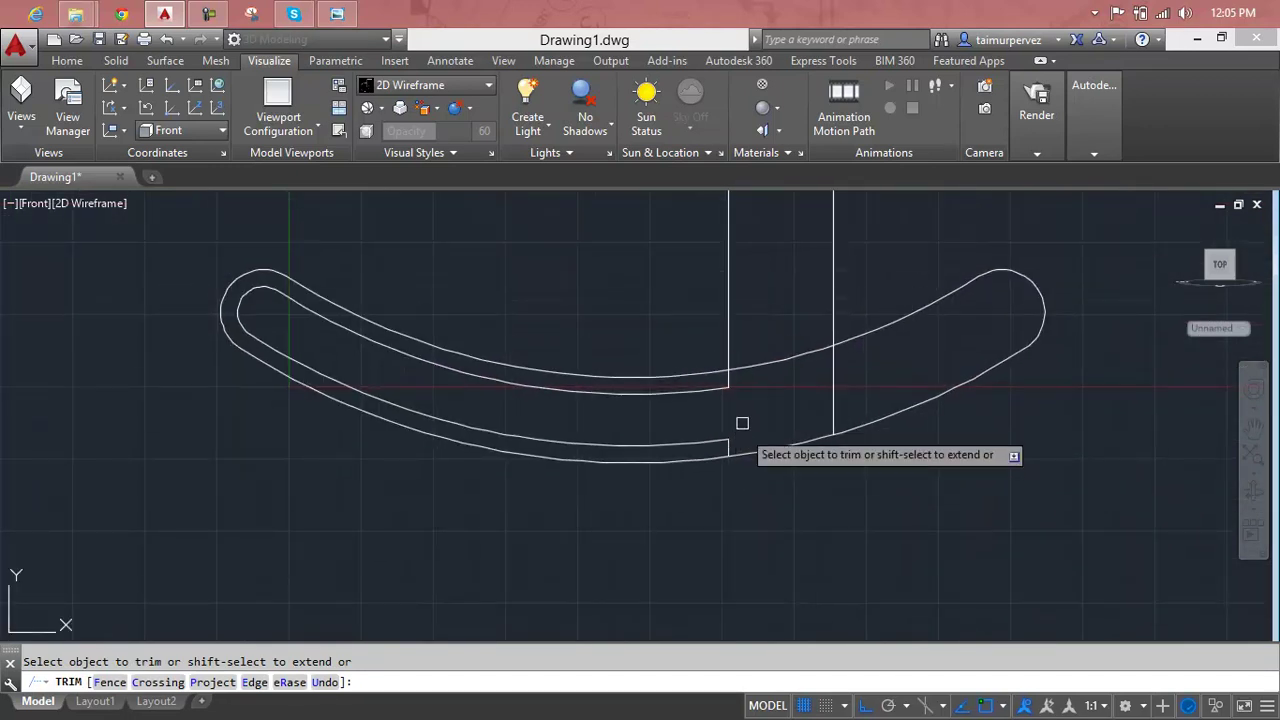
{"action": "scroll", "coordinate": [735, 395], "scroll_direction": "up", "scroll_amount": 3}
{"action": "left_click", "coordinate": [724, 373]}
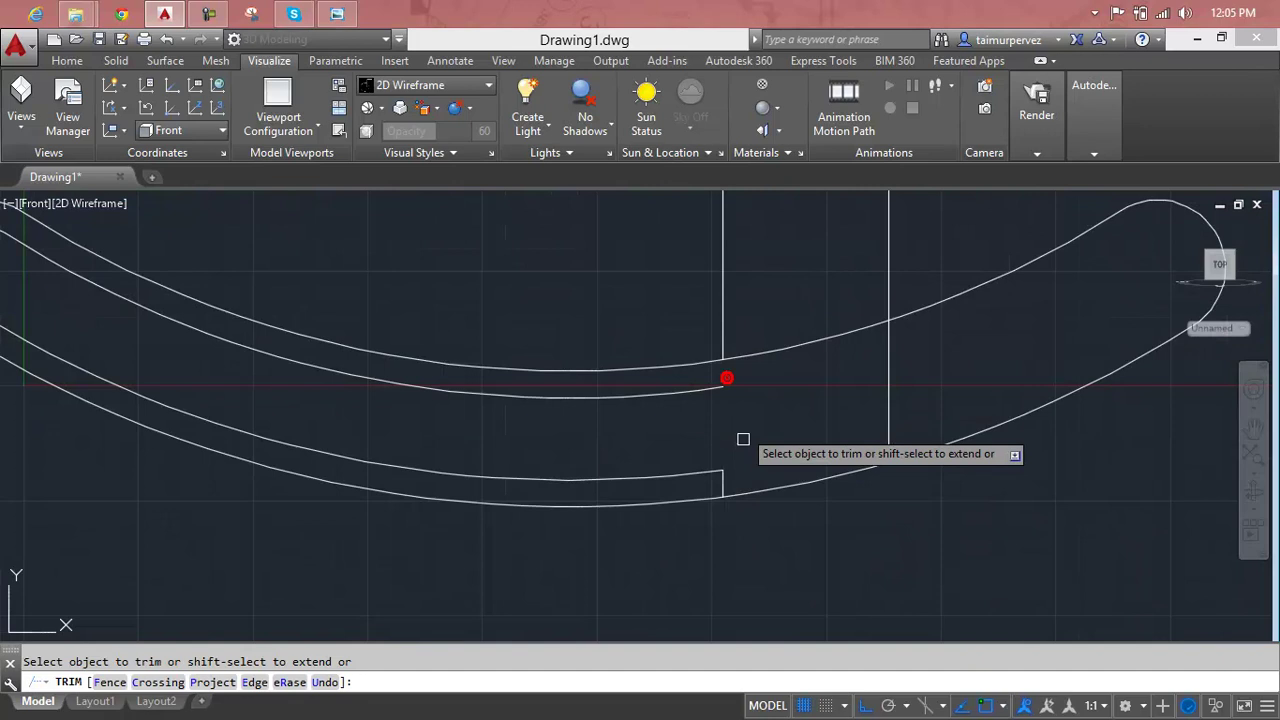
{"action": "left_click", "coordinate": [718, 484]}
{"action": "left_click", "coordinate": [886, 407]}
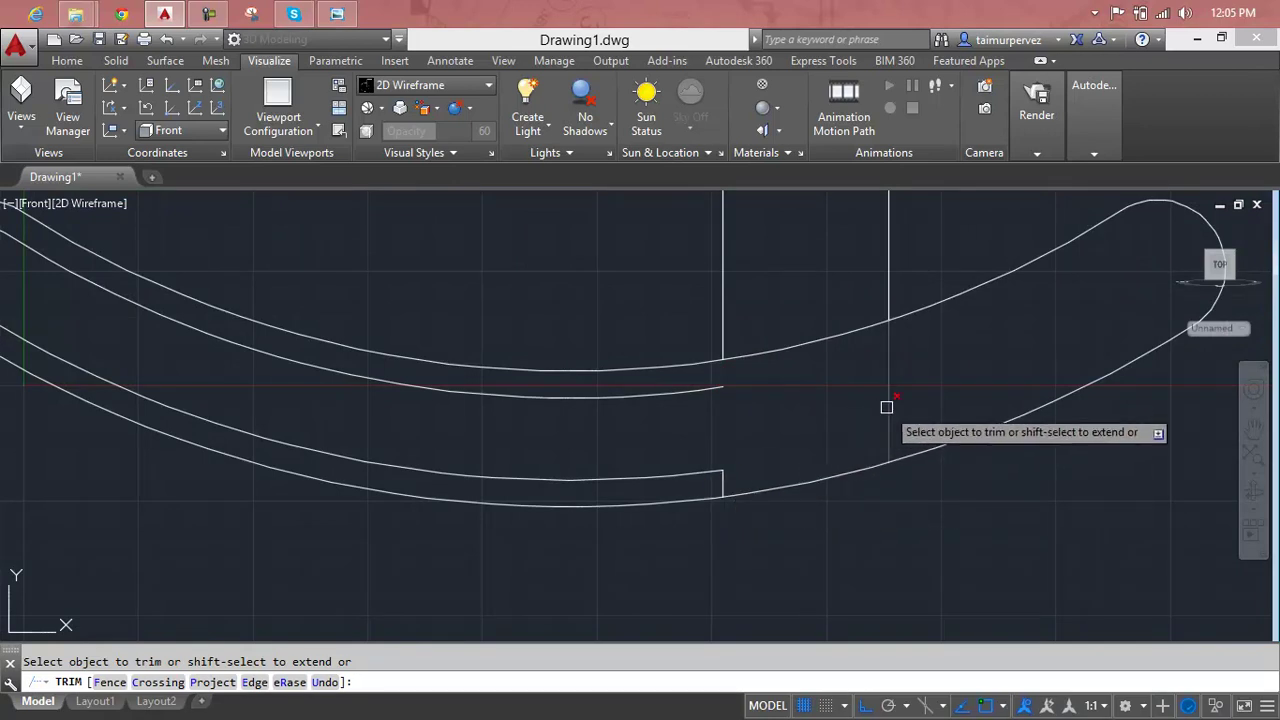
{"action": "left_click", "coordinate": [814, 342]}
{"action": "key", "text": "Escape"}
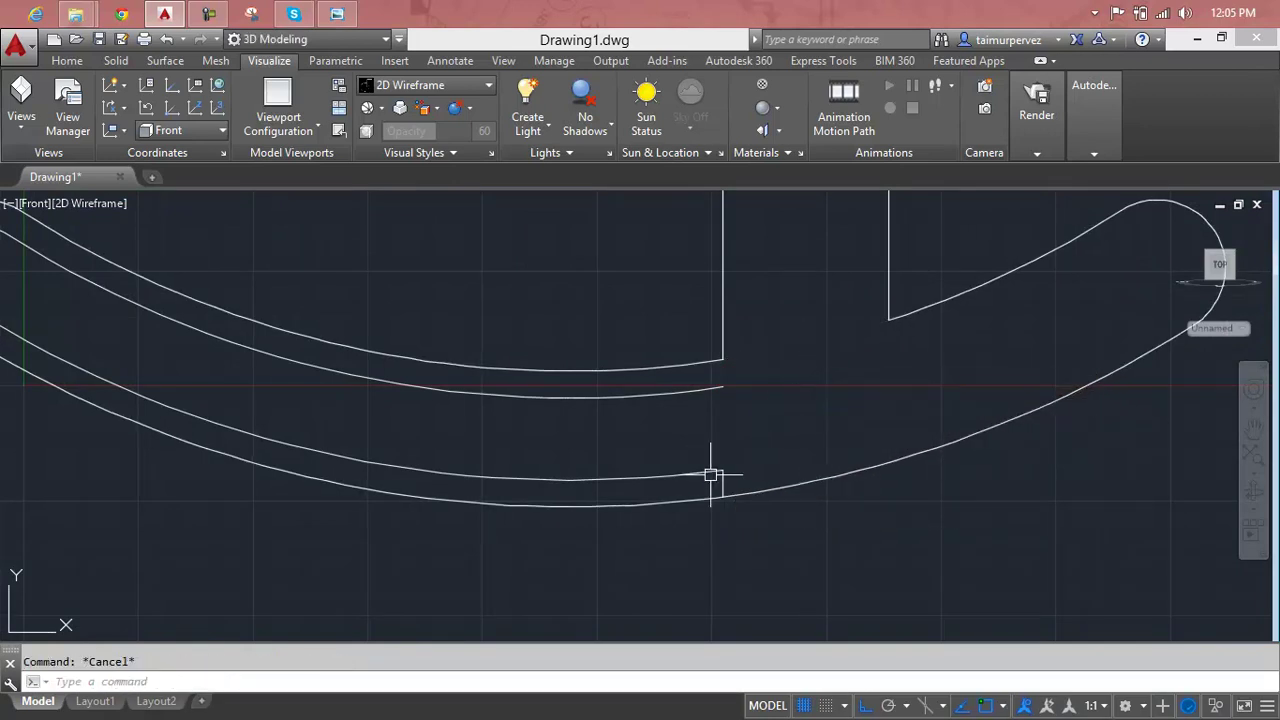
Step: Delete the leftover short vertical stub and bring the whole pendulum outline into view
{"action": "left_click", "coordinate": [722, 487]}
{"action": "key", "text": "Delete"}
{"action": "scroll", "coordinate": [883, 473], "scroll_direction": "down", "scroll_amount": 2}
{"action": "mouse_move", "coordinate": [834, 620]}
{"action": "middle_mouse_down"}
{"action": "mouse_move", "coordinate": [809, 356]}
{"action": "mouse_move", "coordinate": [718, 444]}
{"action": "middle_mouse_up"}
{"action": "key", "text": "Escape"}
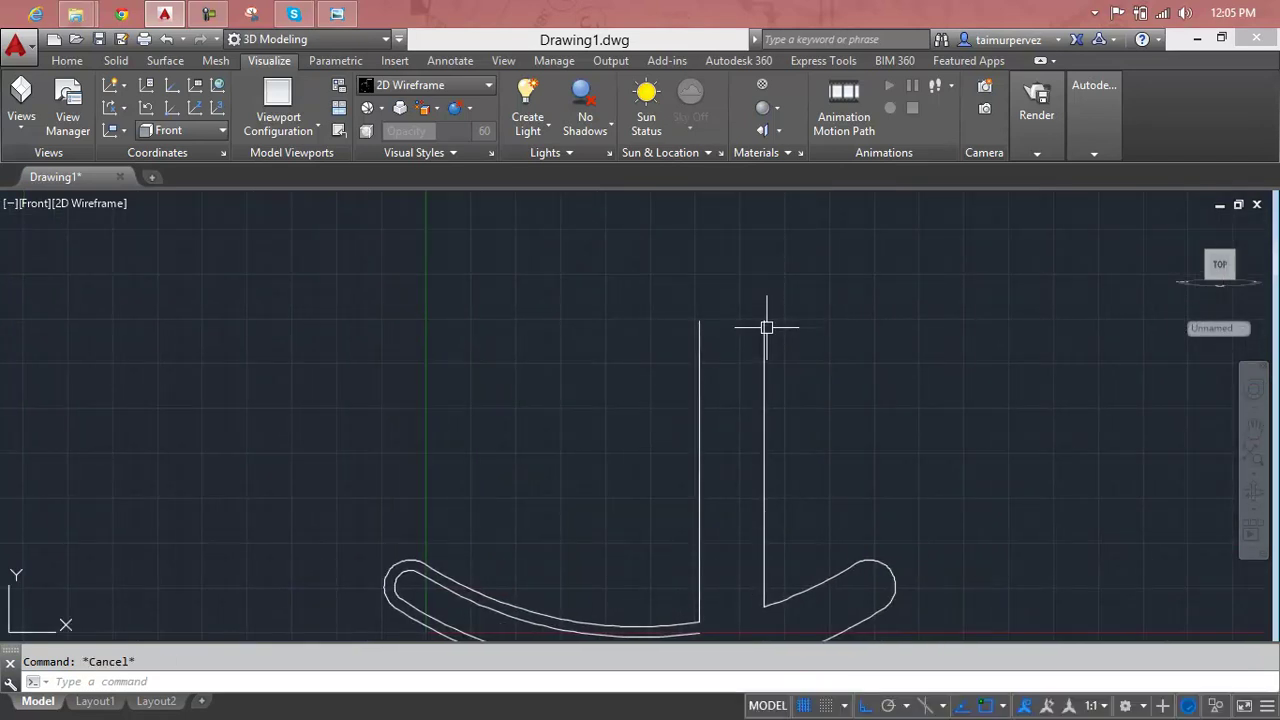
Step: Close the stem's top with a flat line between the two stem lines
{"action": "type", "text": "c"}
{"action": "key", "text": "Return"}
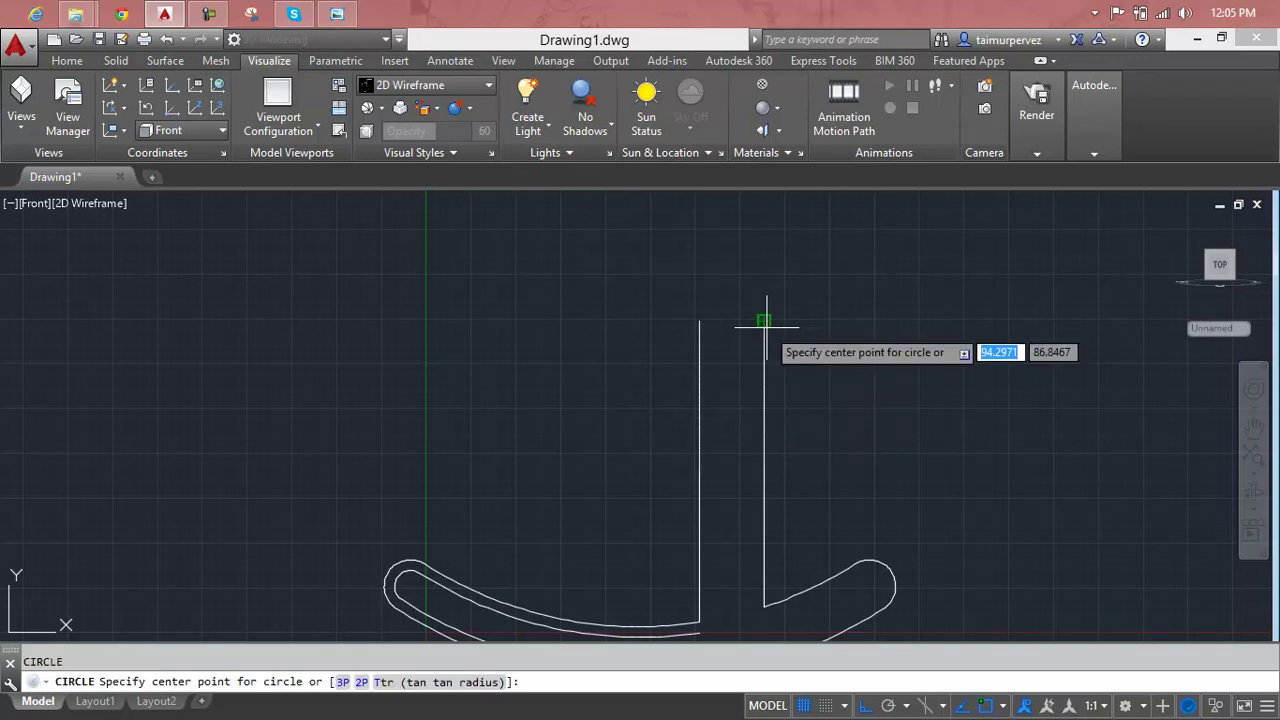
{"action": "key", "text": "Escape"}
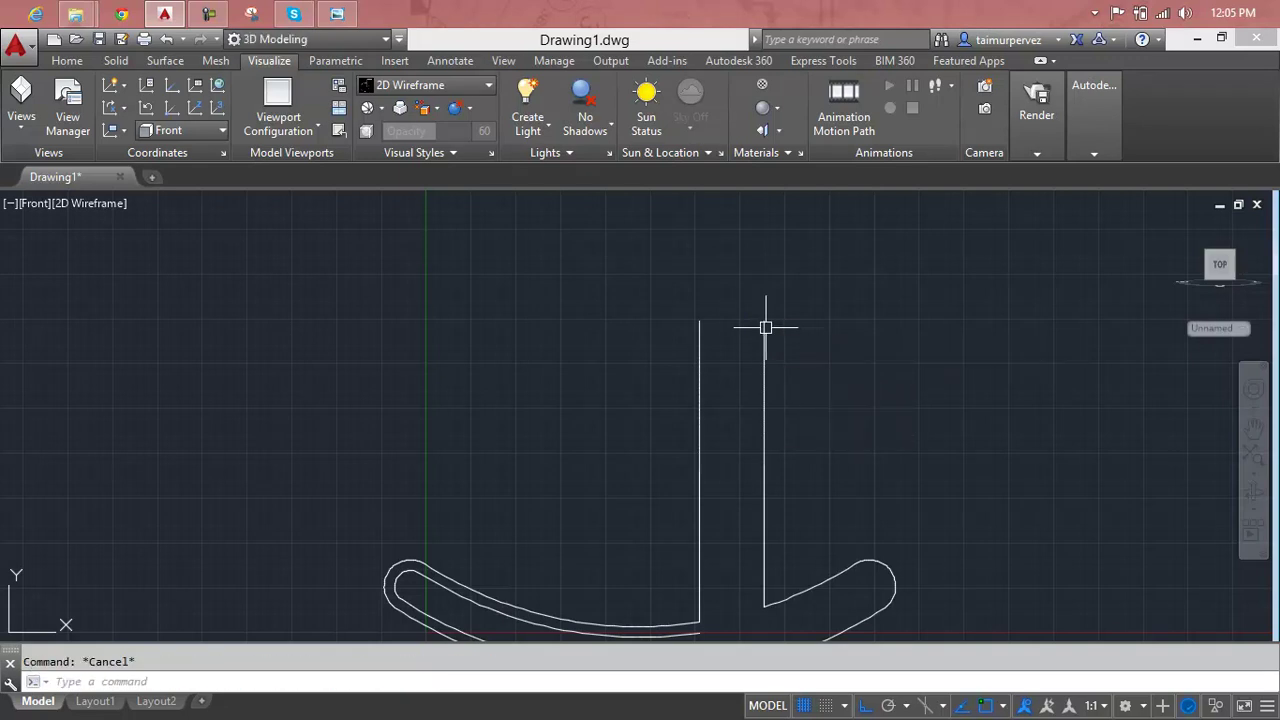
{"action": "type", "text": "l"}
{"action": "key", "text": "Return"}
{"action": "left_click", "coordinate": [765, 323]}
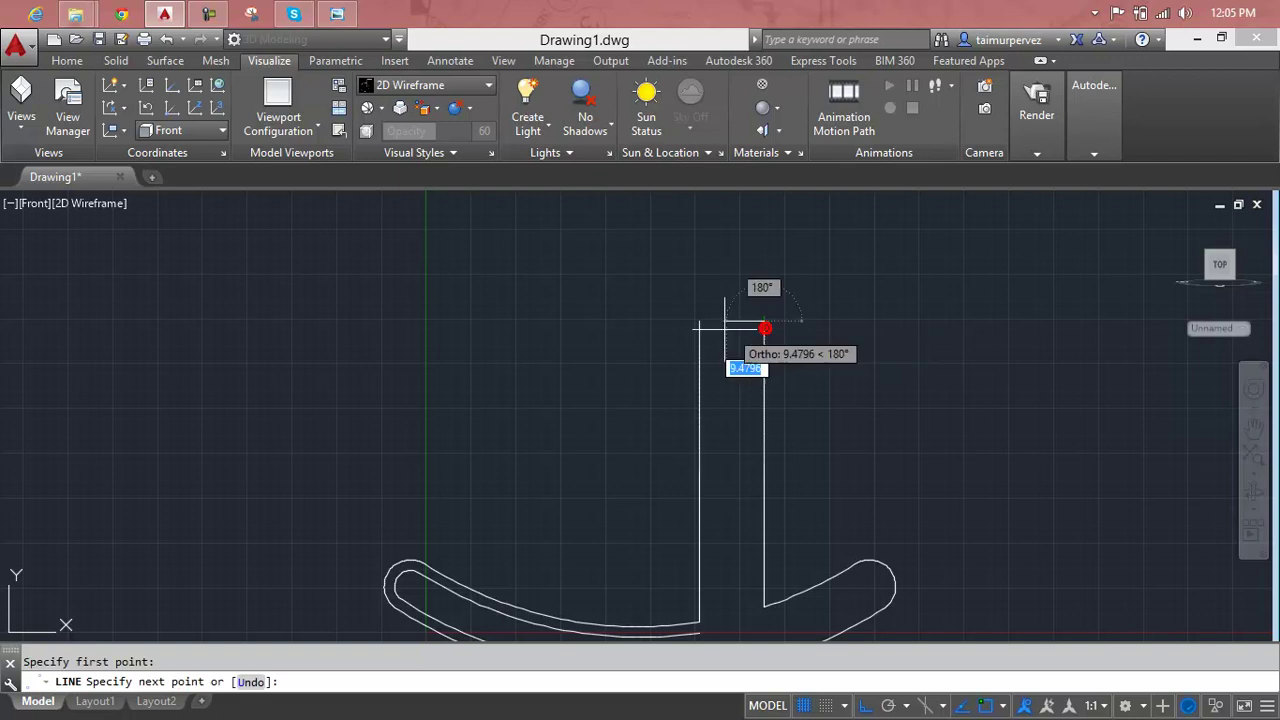
{"action": "left_click", "coordinate": [705, 331]}
{"action": "key", "text": "Escape"}
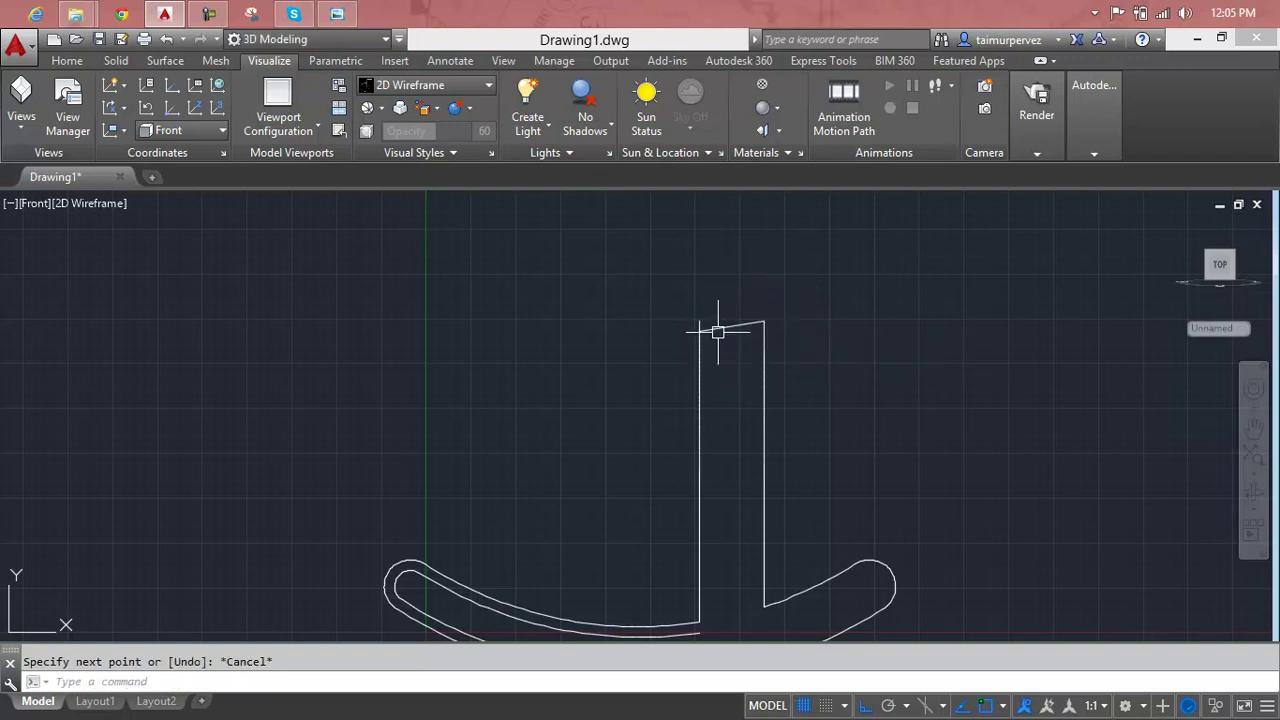
{"action": "left_click", "coordinate": [717, 333]}
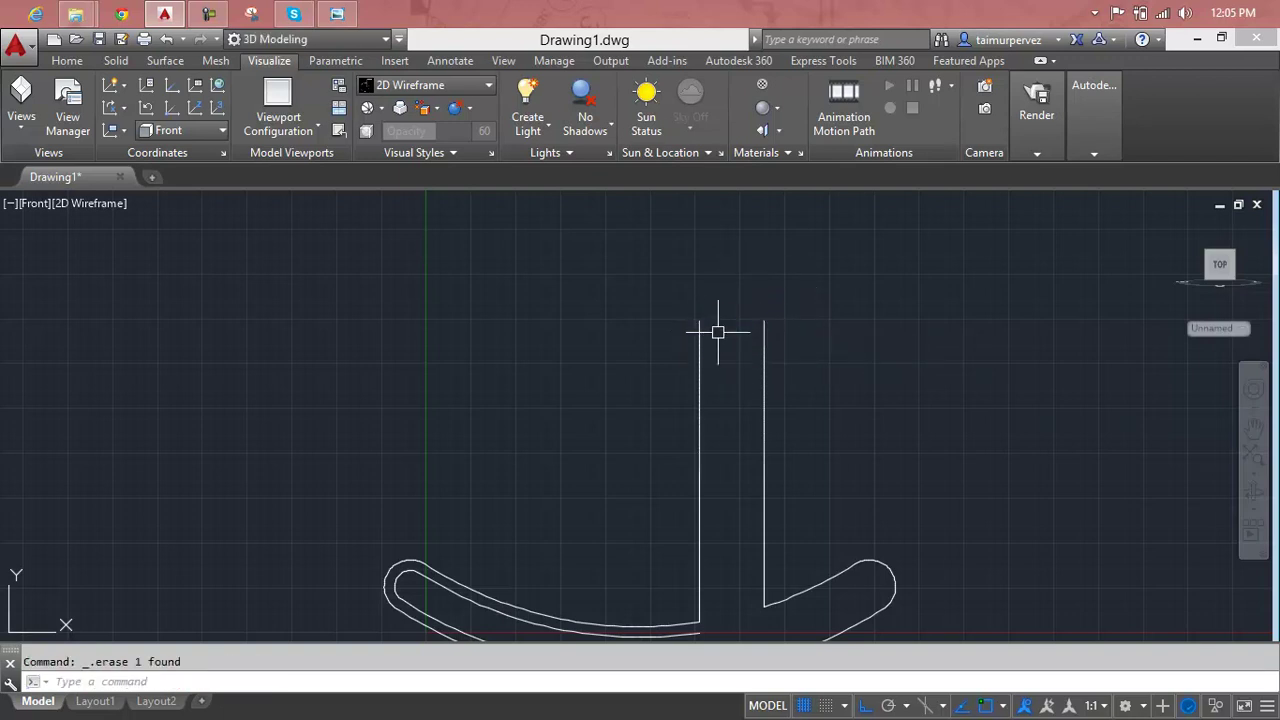
{"action": "key", "text": "Return"}
{"action": "left_click", "coordinate": [765, 323]}
{"action": "left_click", "coordinate": [698, 322]}
{"action": "key", "text": "Return"}
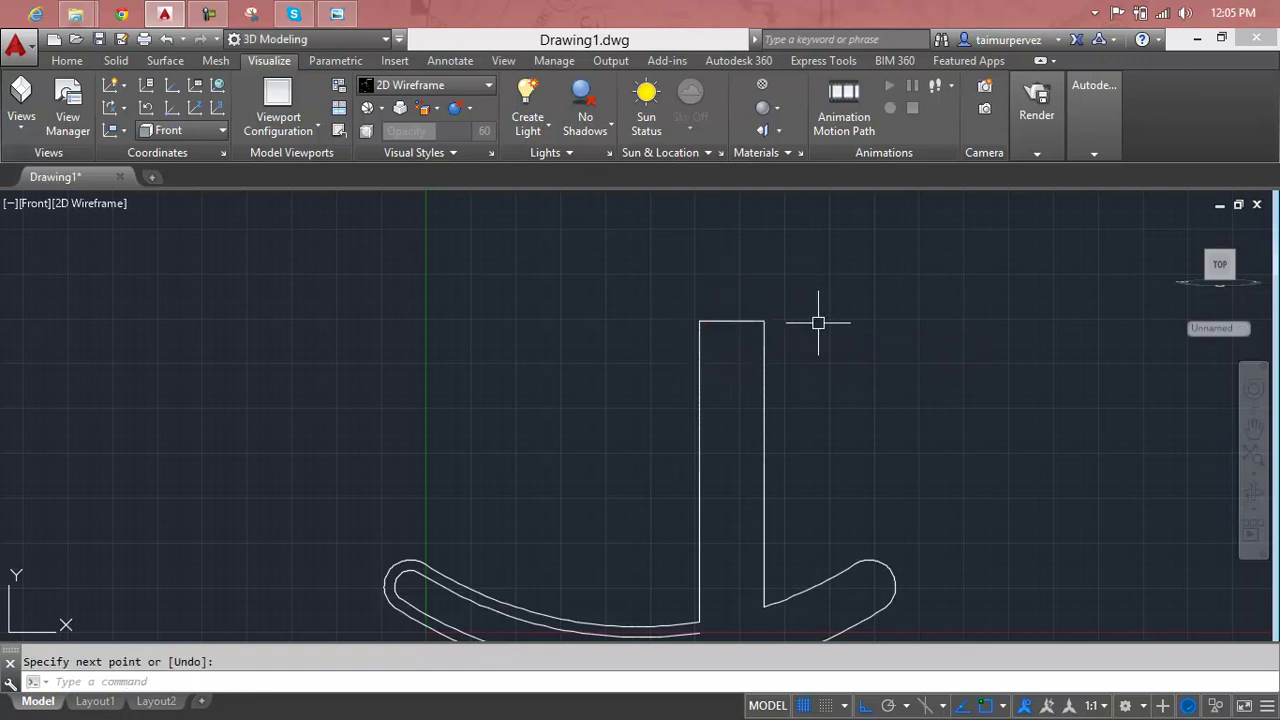
{"action": "key", "text": "Escape"}
Step: Draw a circle centred on the stem top's midpoint, sized out to the shank corner
{"action": "type", "text": "c"}
{"action": "key", "text": "Return"}
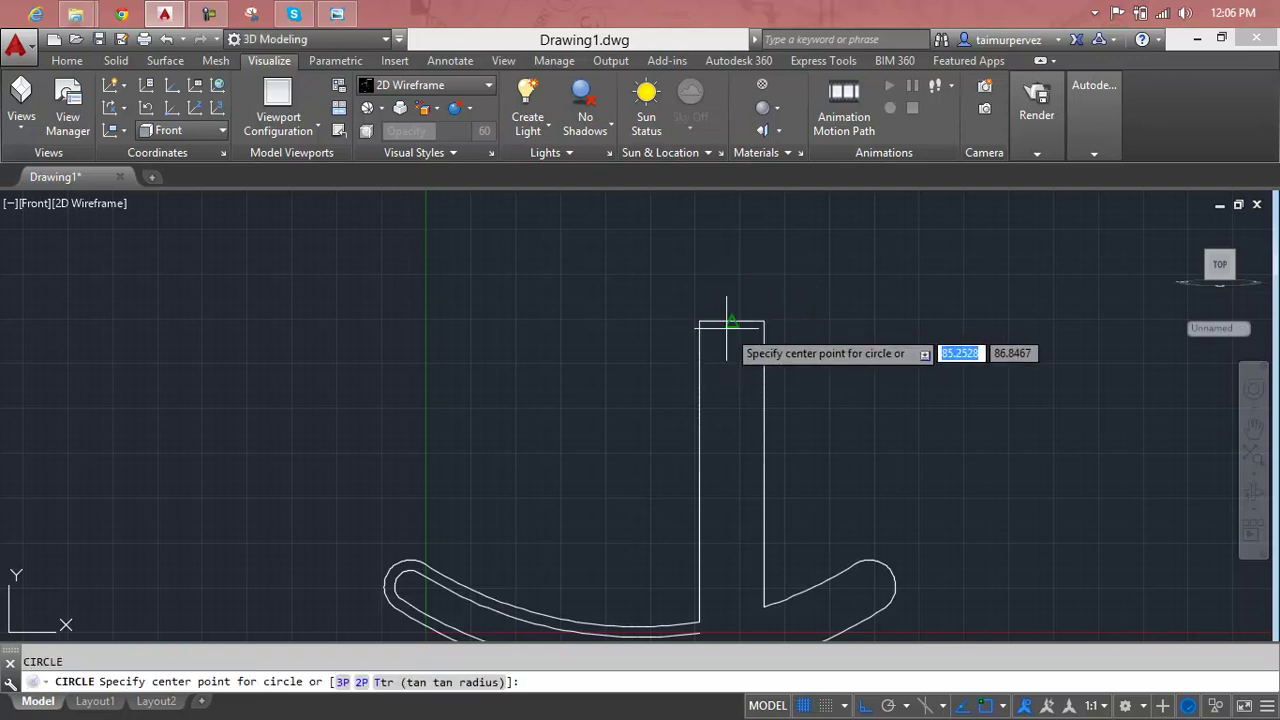
{"action": "left_click", "coordinate": [731, 322]}
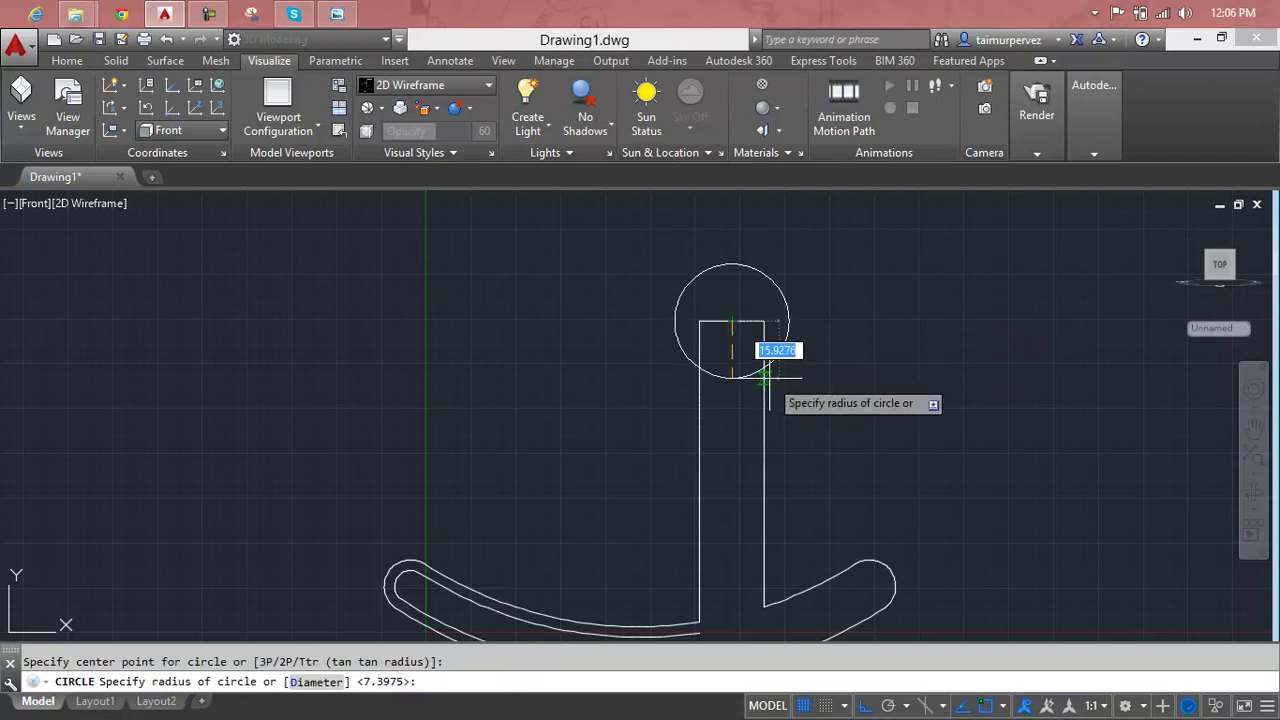
{"action": "left_click", "coordinate": [766, 371]}
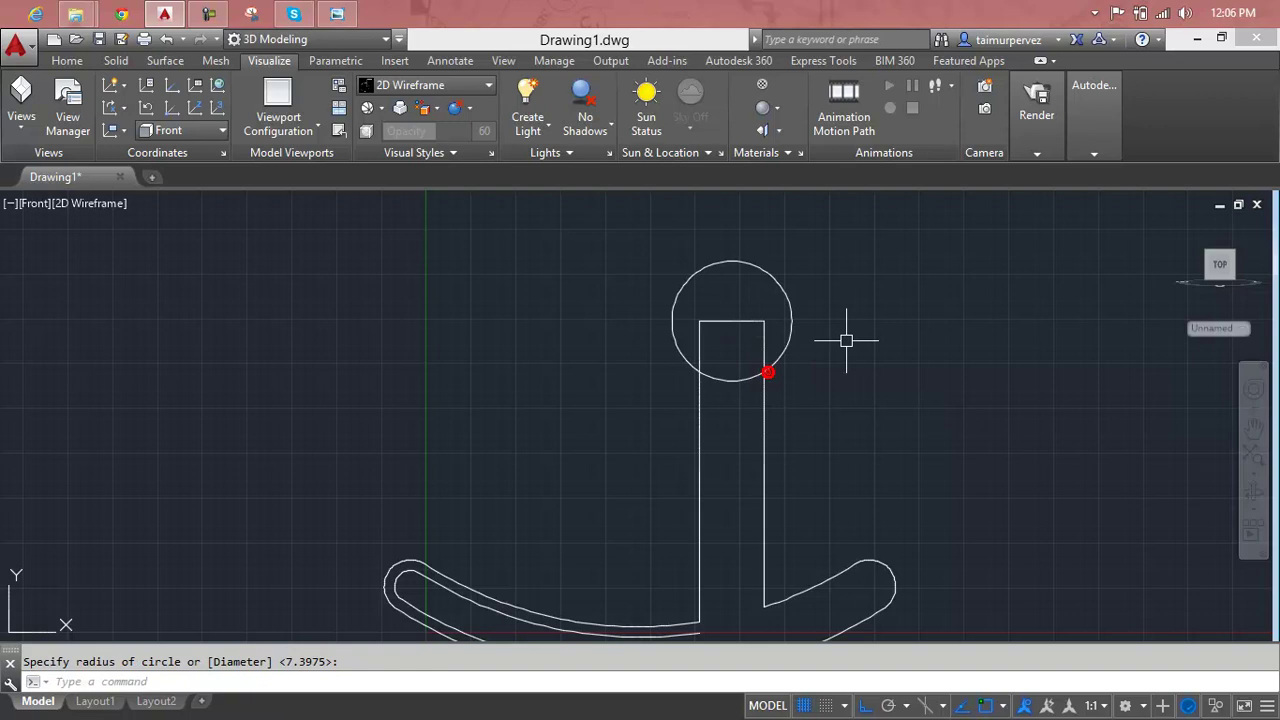
Step: Move the circle up from its bottom quadrant so it sits above the shank
{"action": "left_click", "coordinate": [785, 314]}
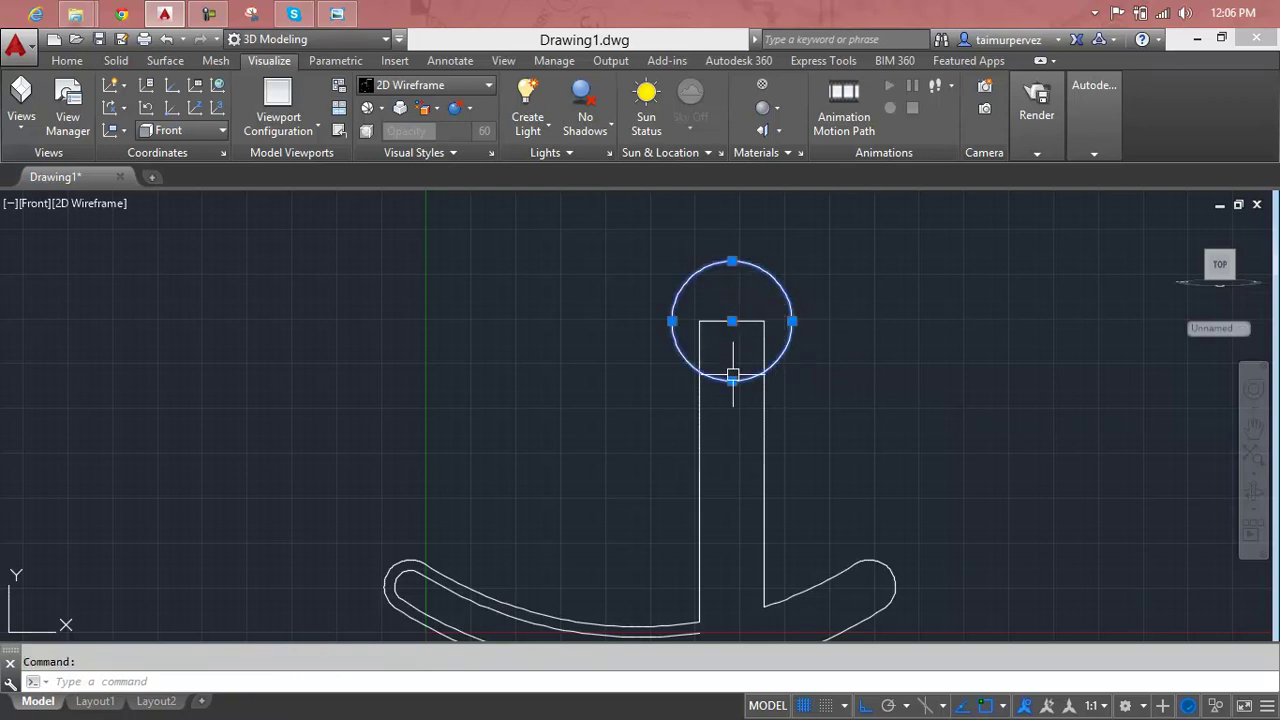
{"action": "left_click", "coordinate": [732, 380]}
{"action": "key", "text": "Escape"}
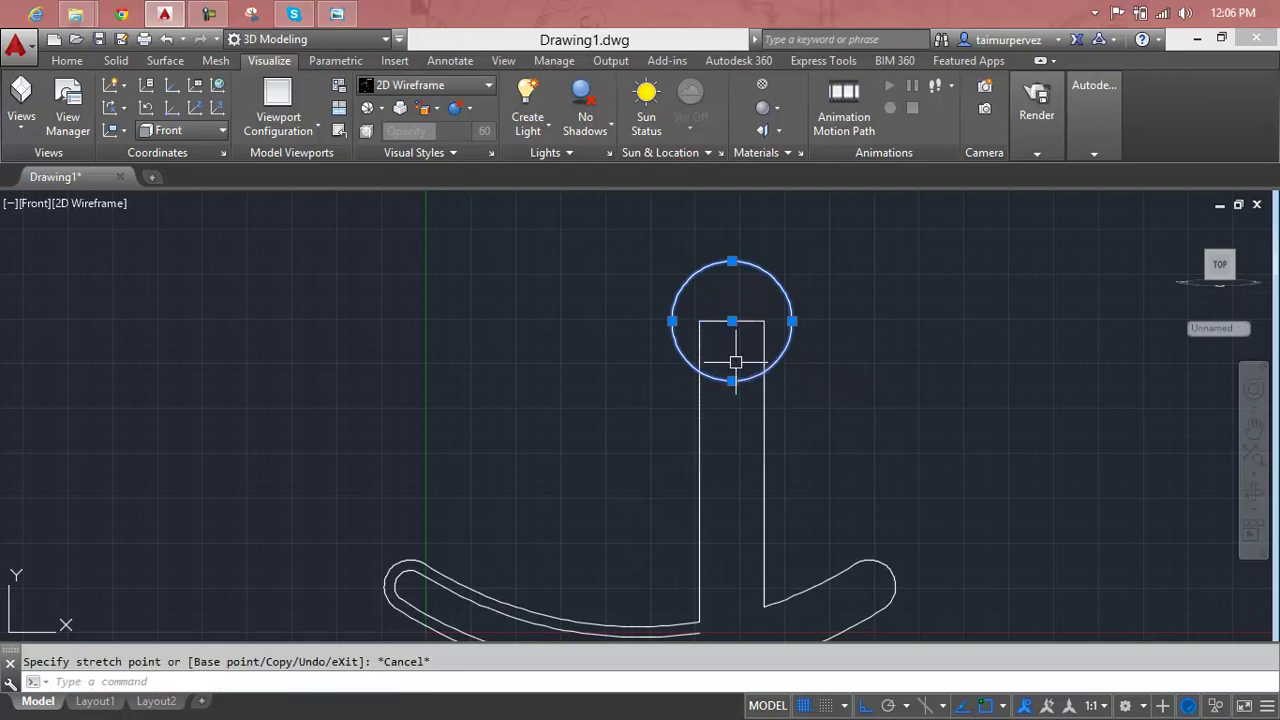
{"action": "type", "text": "m"}
{"action": "key", "text": "Return"}
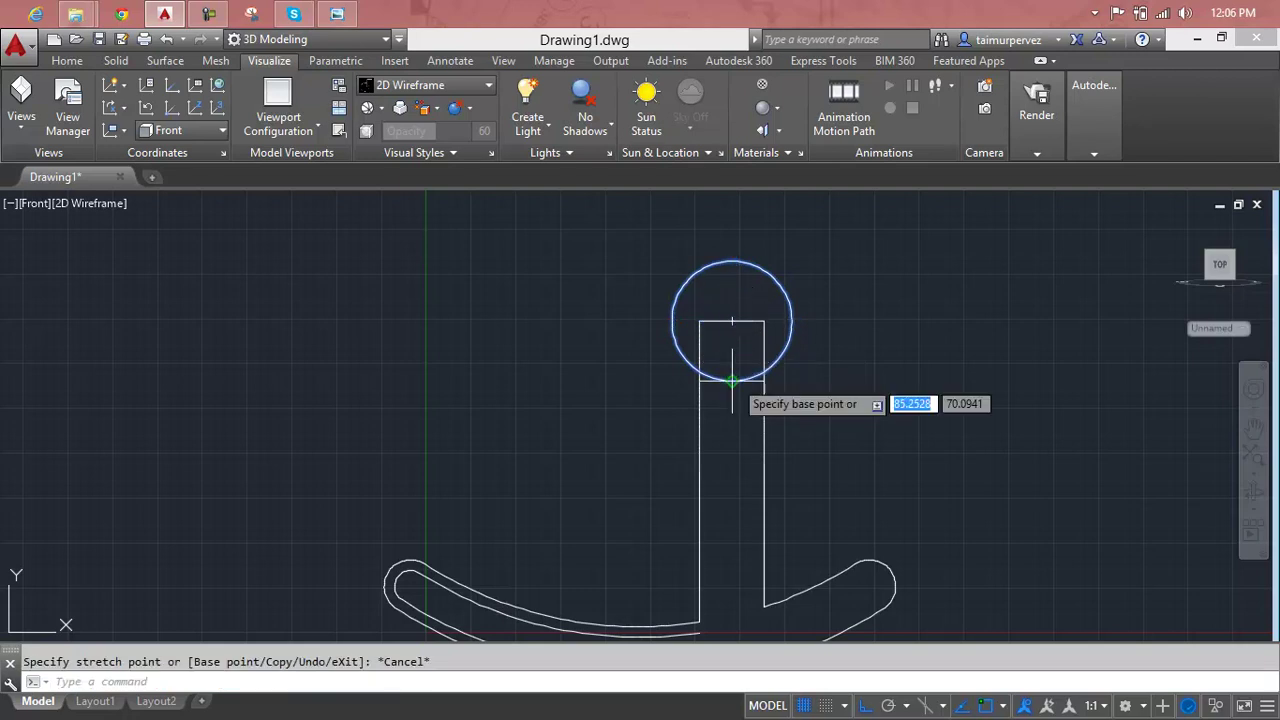
{"action": "left_click", "coordinate": [732, 380]}
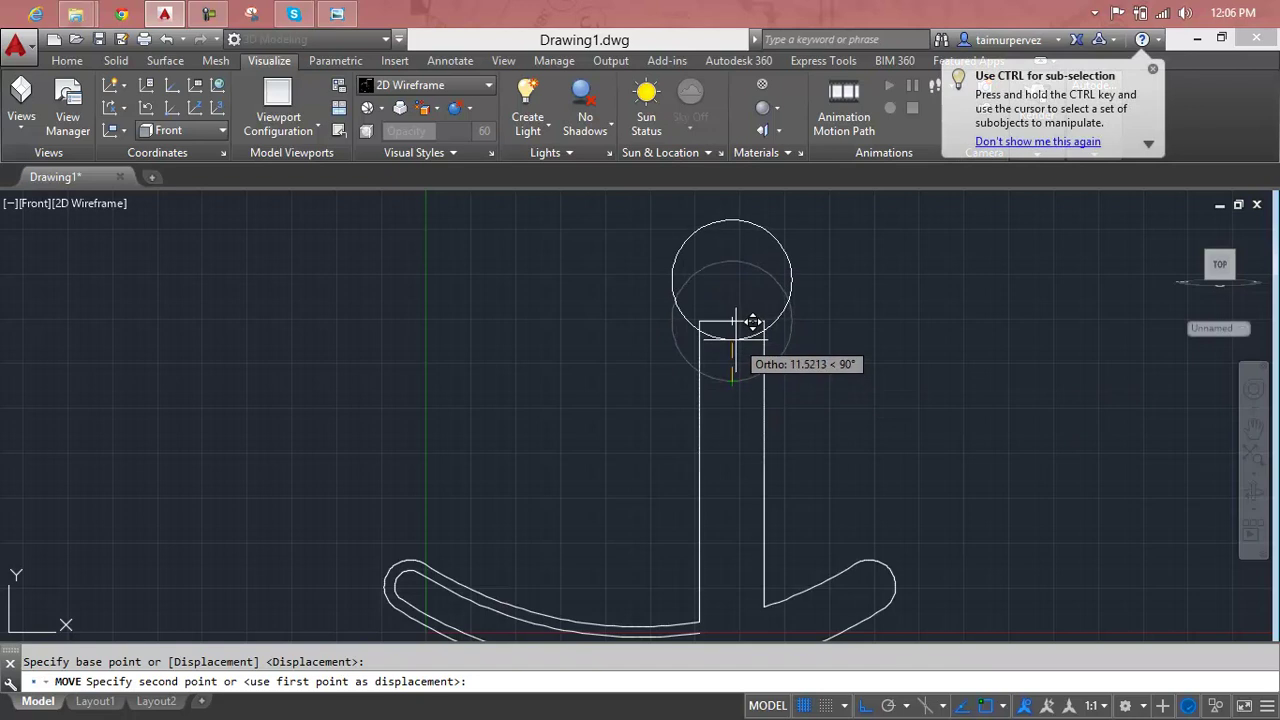
{"action": "left_click", "coordinate": [735, 336]}
{"action": "key", "text": "Escape"}
{"action": "scroll", "coordinate": [851, 329], "scroll_direction": "down", "scroll_amount": 2}
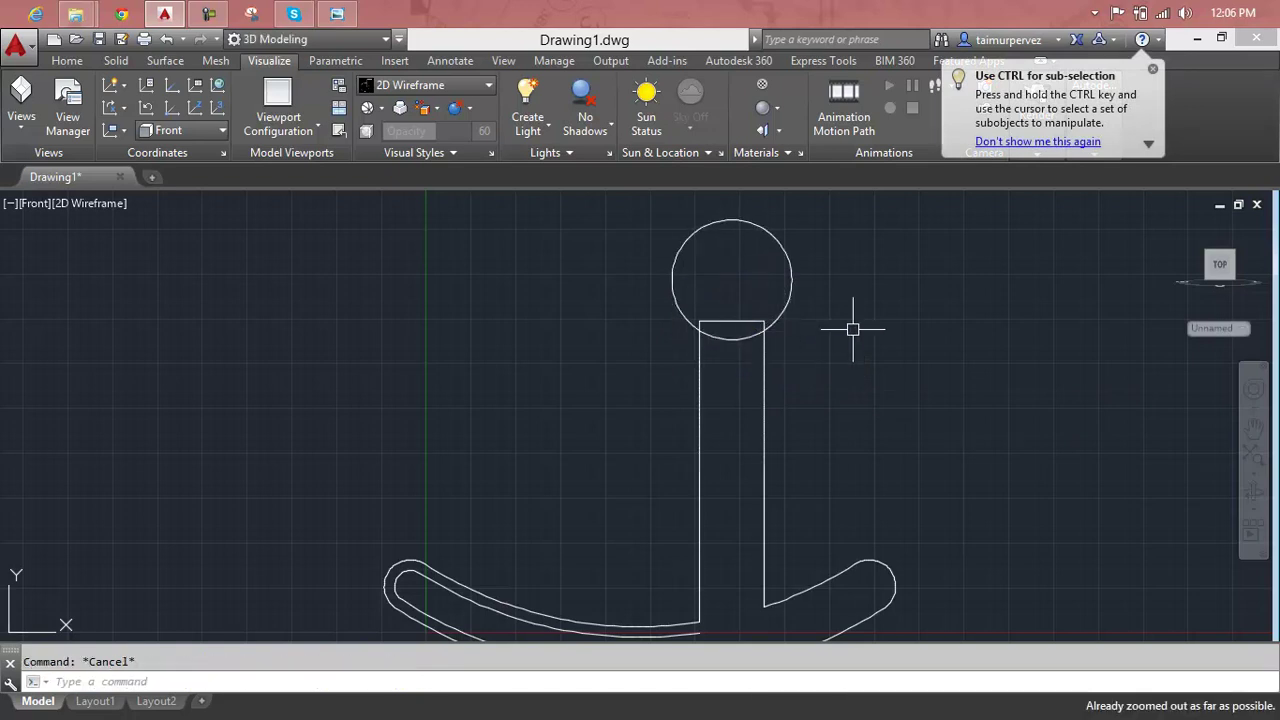
{"action": "middle_click_drag", "start_coordinate": [851, 329], "coordinate": [831, 363]}
Step: Trim away the circle's lower arc inside the shank
{"action": "type", "text": "r"}
{"action": "key", "text": "Return"}
{"action": "key", "text": "Return"}
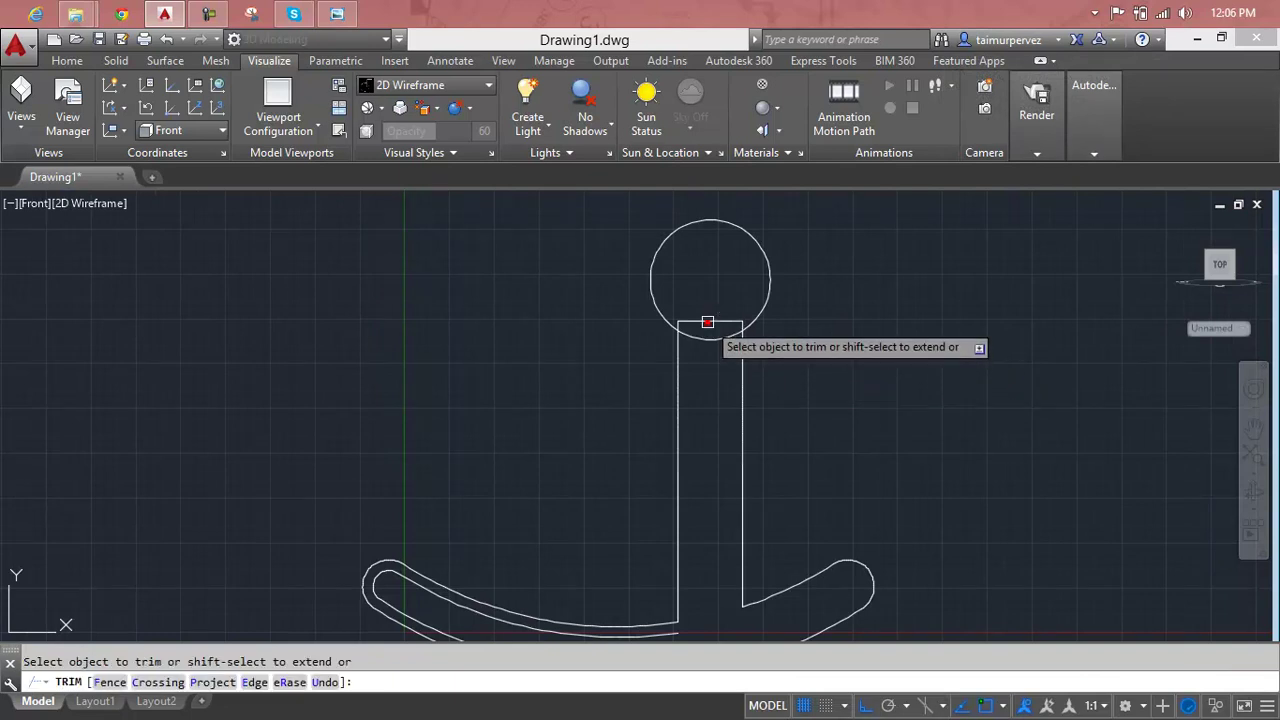
{"action": "left_click", "coordinate": [714, 330]}
{"action": "left_click", "coordinate": [719, 343]}
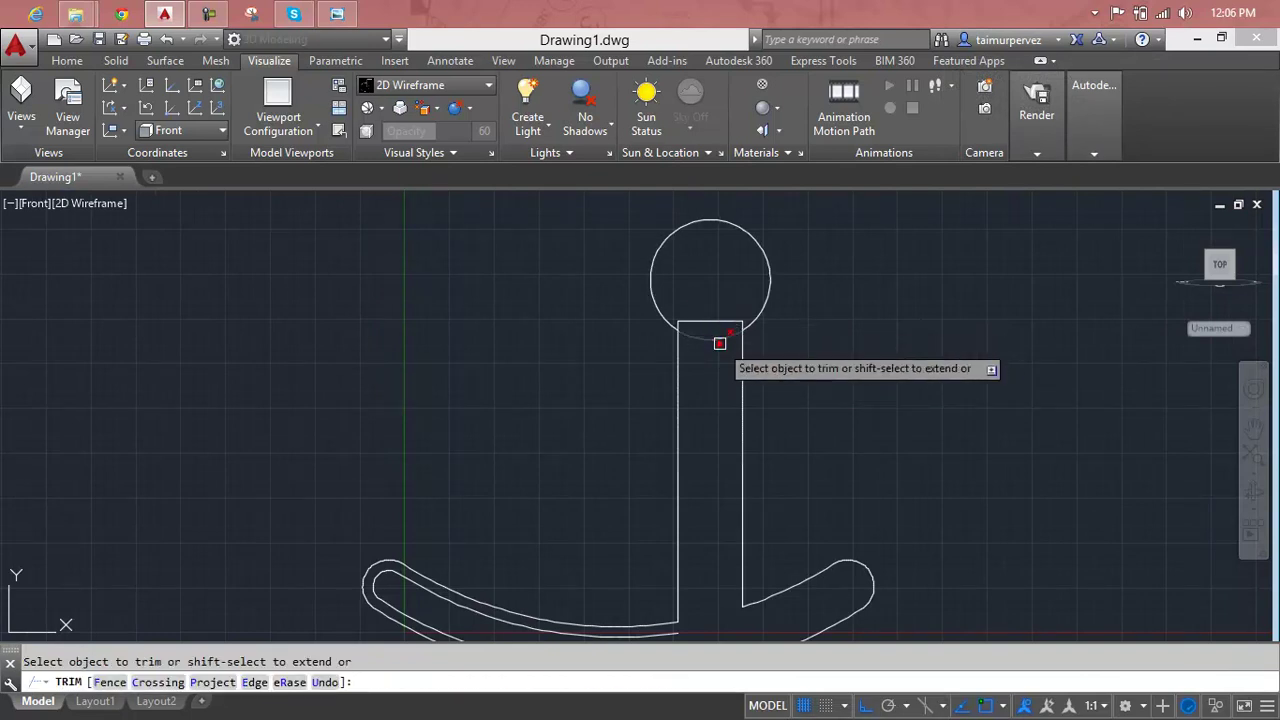
{"action": "key", "text": "Escape"}
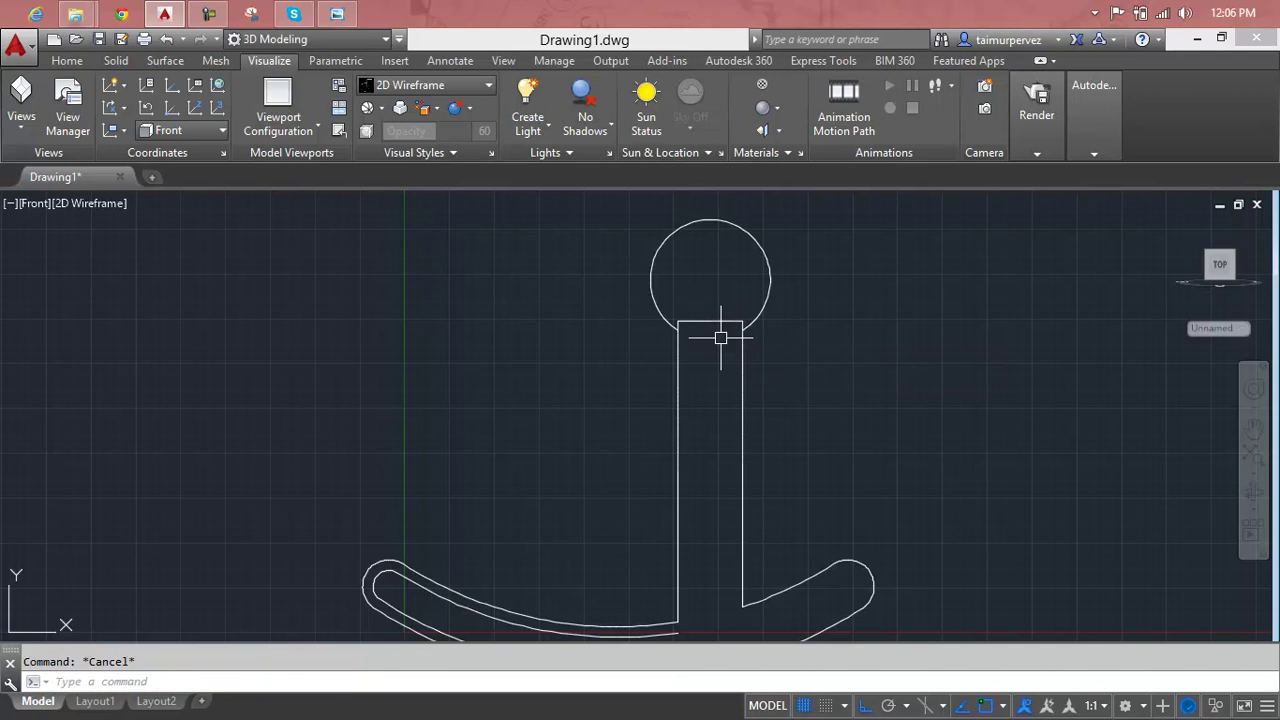
{"action": "type", "text": "tr"}
{"action": "key", "text": "Return"}
{"action": "key", "text": "Return"}
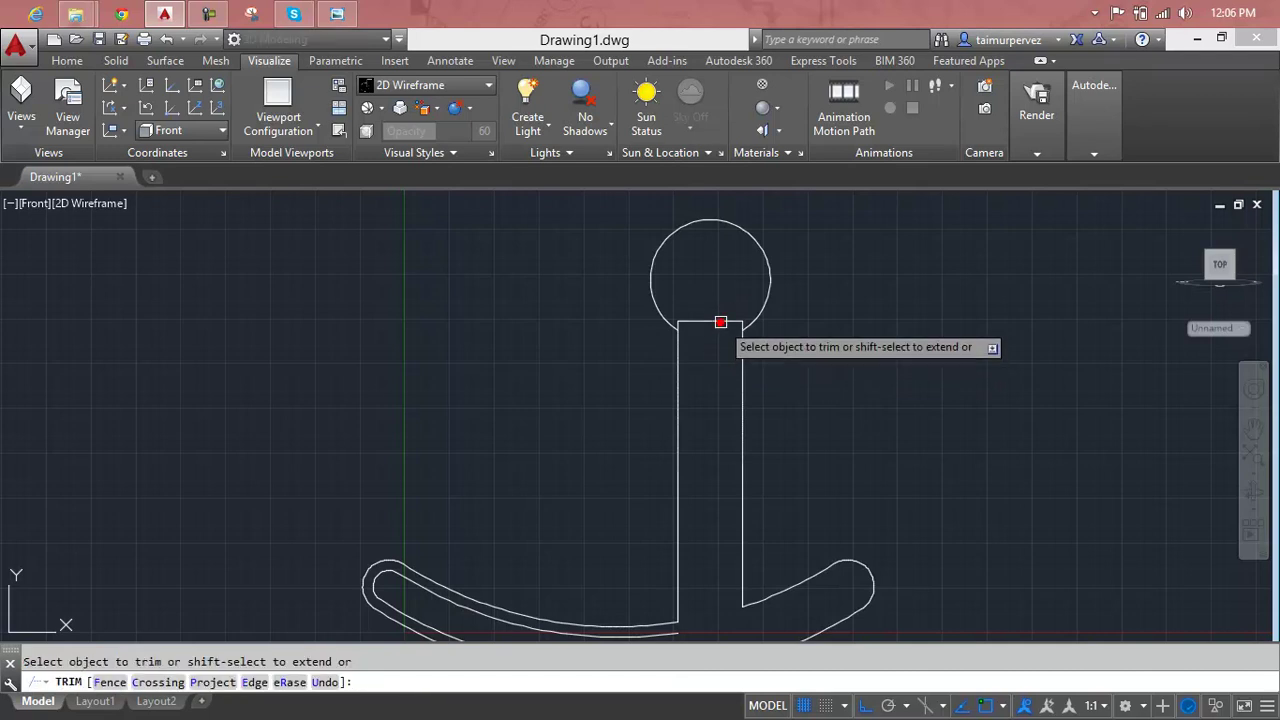
{"action": "key", "text": "Escape"}
Step: Remove the shank's flat top line and trim the leftover stub at the left junction
{"action": "left_click", "coordinate": [720, 322]}
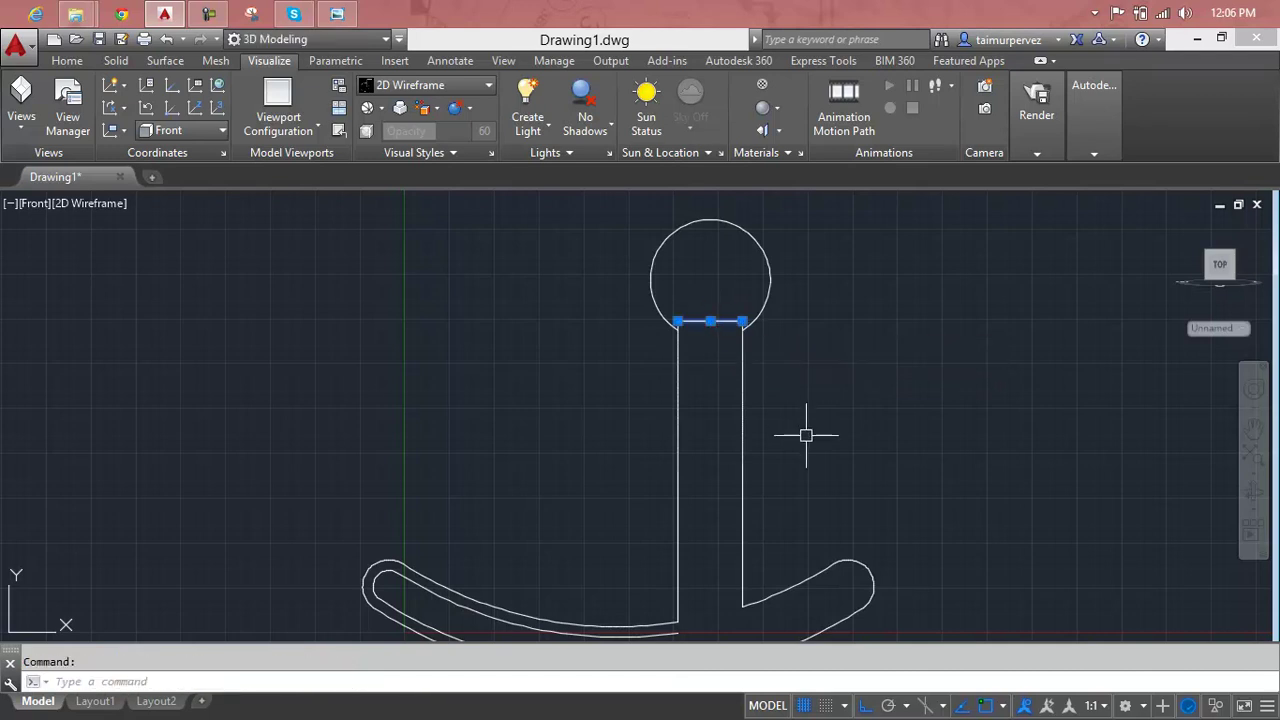
{"action": "scroll", "coordinate": [753, 364], "scroll_direction": "up", "scroll_amount": 6}
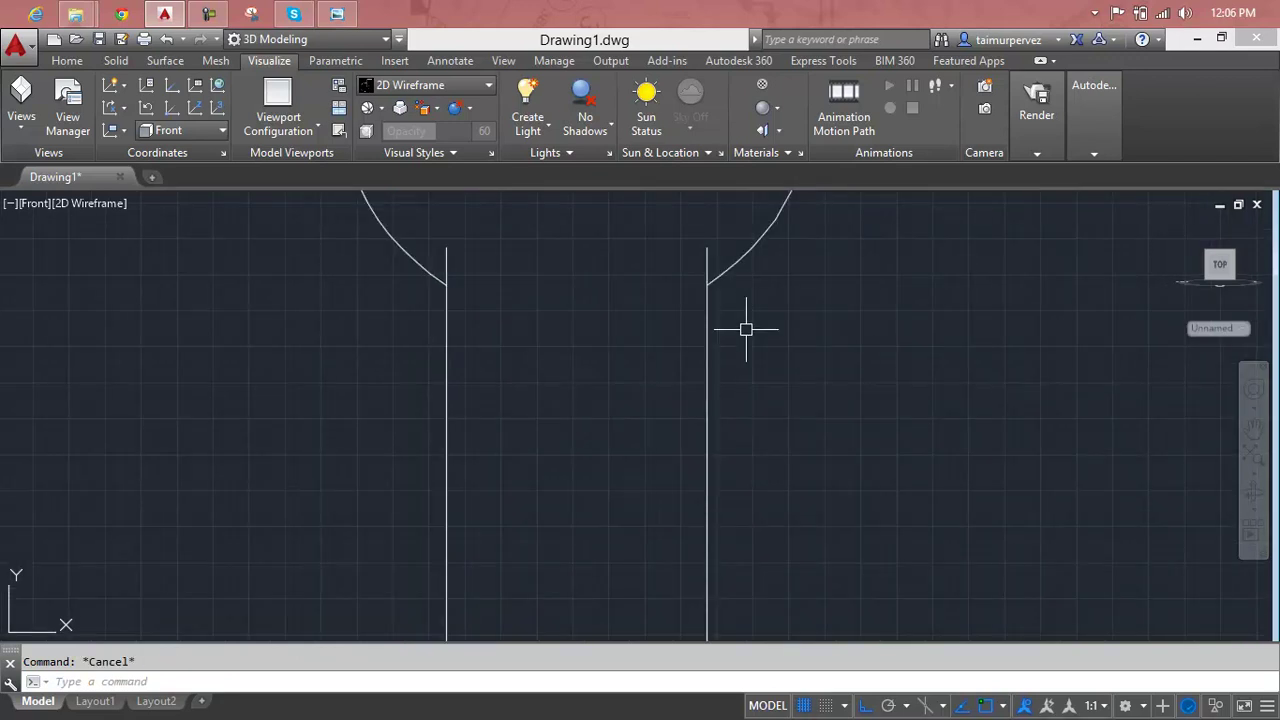
{"action": "type", "text": "tr"}
{"action": "key", "text": "Return"}
{"action": "key", "text": "Return"}
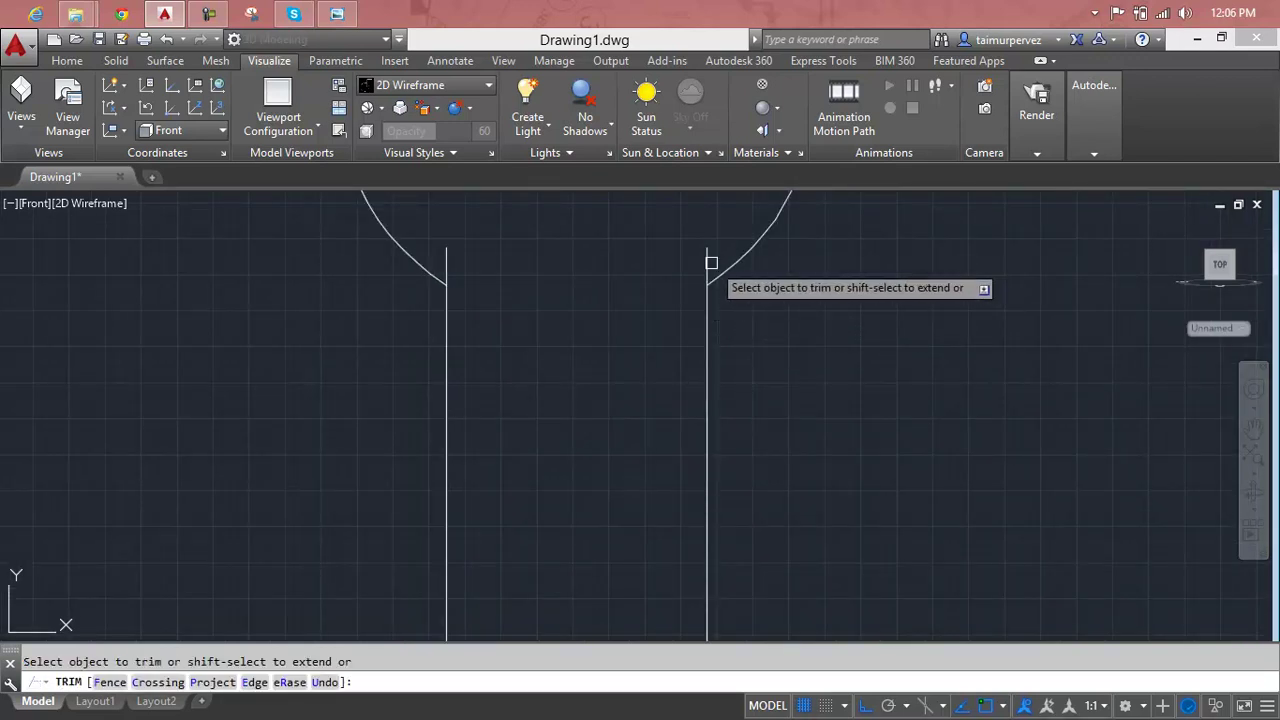
{"action": "left_click", "coordinate": [446, 260]}
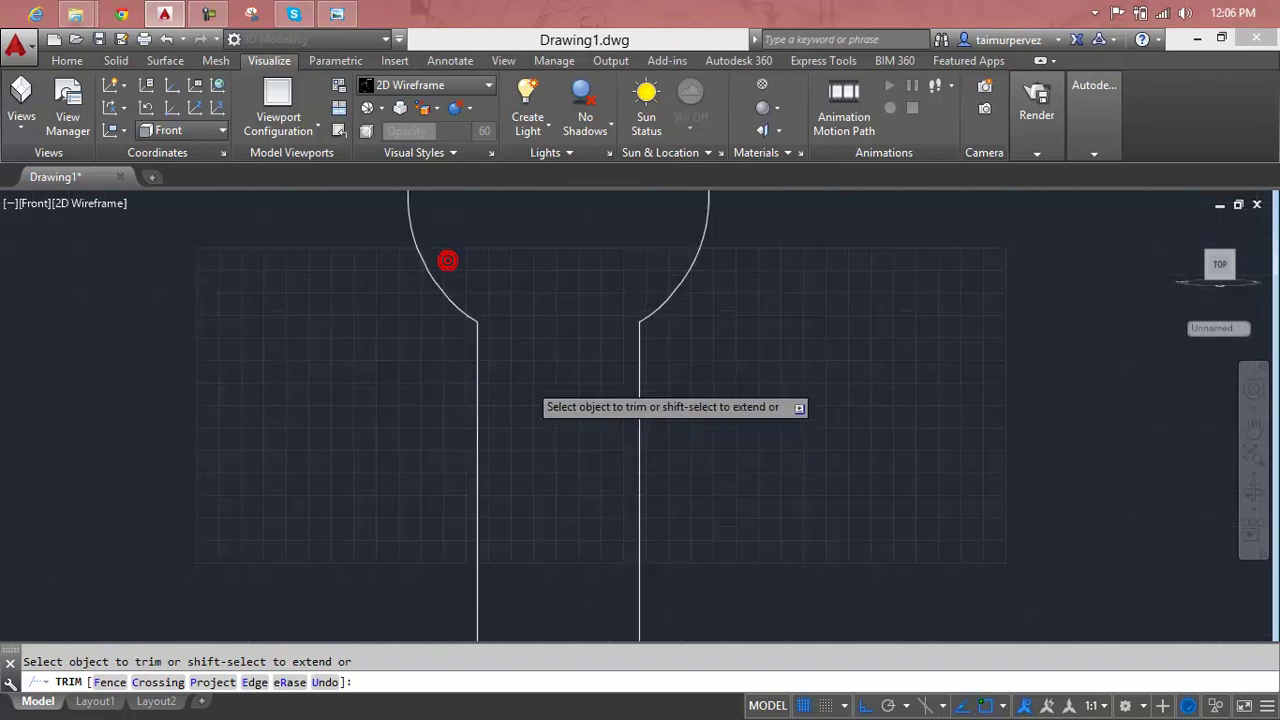
{"action": "scroll", "coordinate": [529, 384], "scroll_direction": "down", "scroll_amount": 5}
{"action": "key", "text": "Escape"}
{"action": "type", "text": "o"}
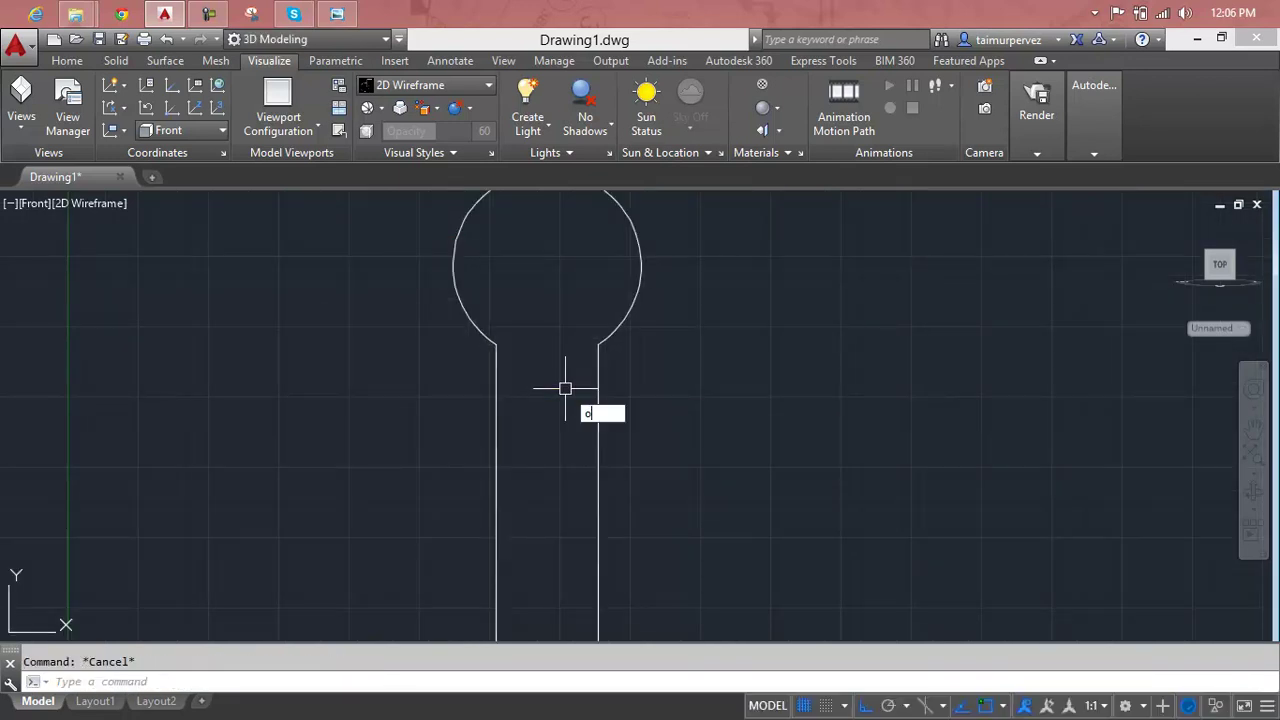
{"action": "key", "text": "Return"}
{"action": "key", "text": "Return"}
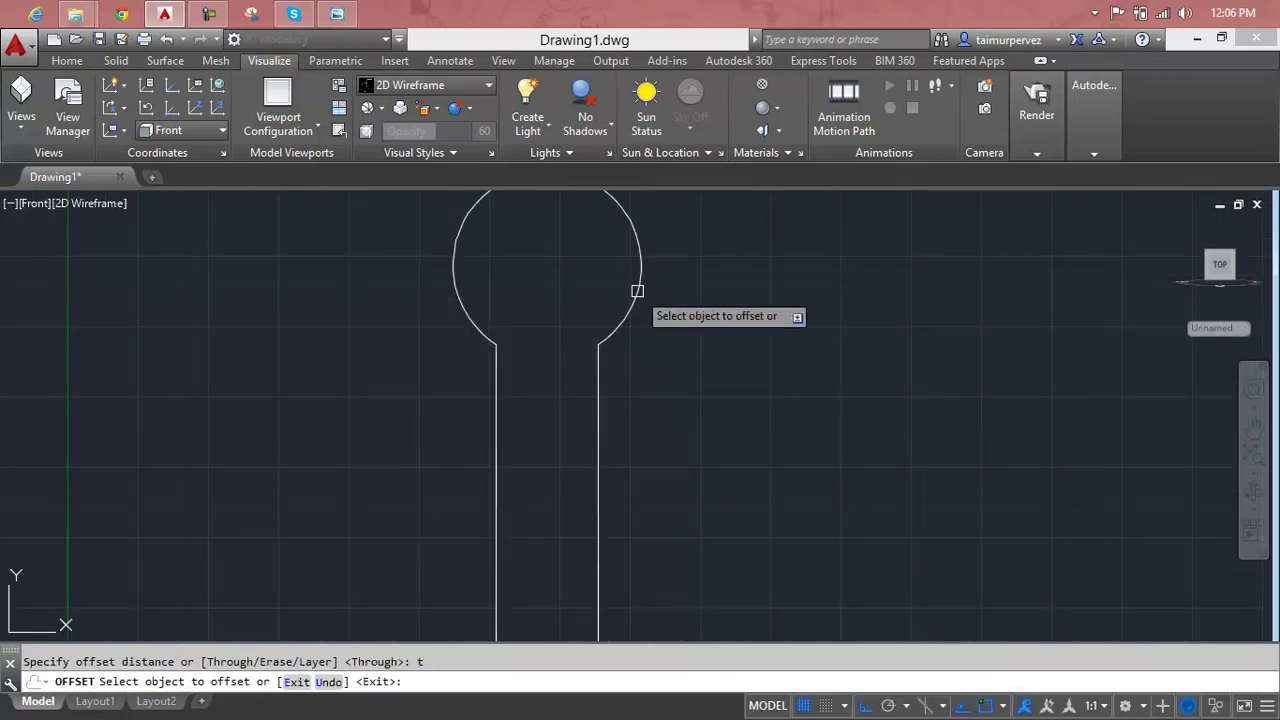
Step: Offset a concentric arc inside the head, then delete that trial arc
{"action": "left_click", "coordinate": [634, 289]}
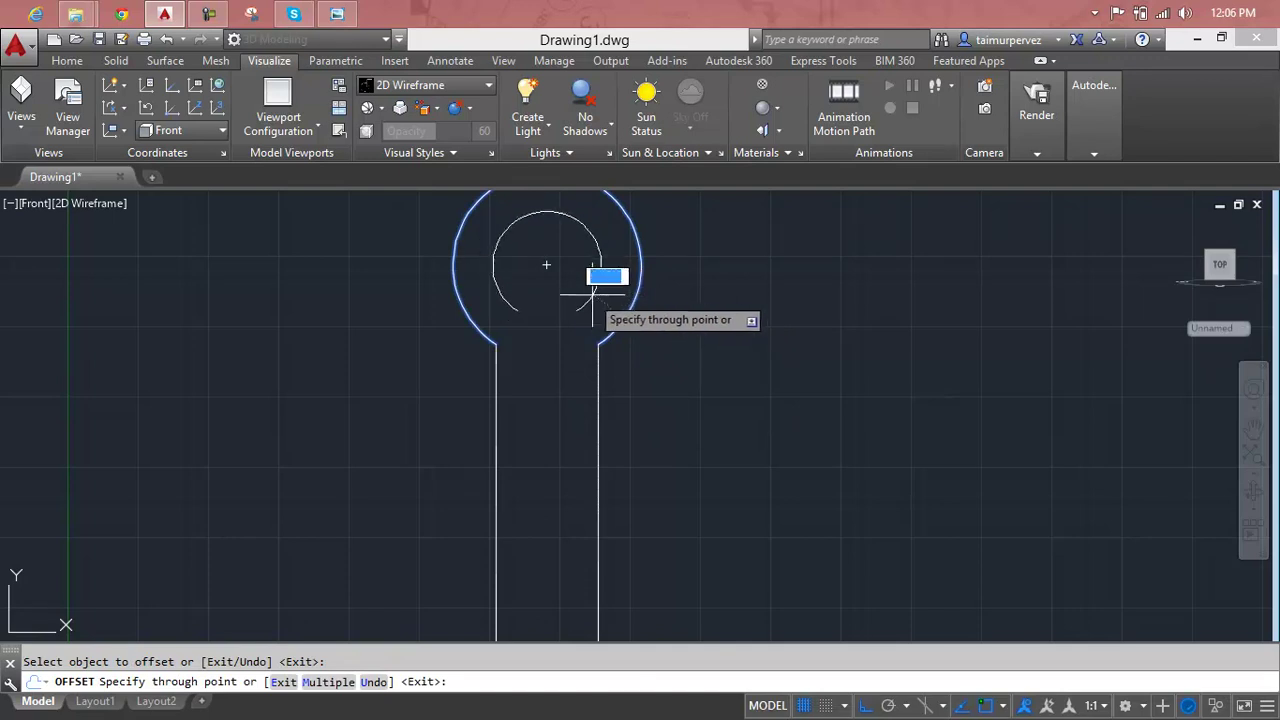
{"action": "left_click", "coordinate": [593, 297]}
{"action": "scroll", "coordinate": [593, 297], "scroll_direction": "up", "scroll_amount": 5}
{"action": "key", "text": "Escape"}
{"action": "left_click", "coordinate": [557, 323]}
{"action": "key", "text": "Escape"}
{"action": "left_click", "coordinate": [557, 323]}
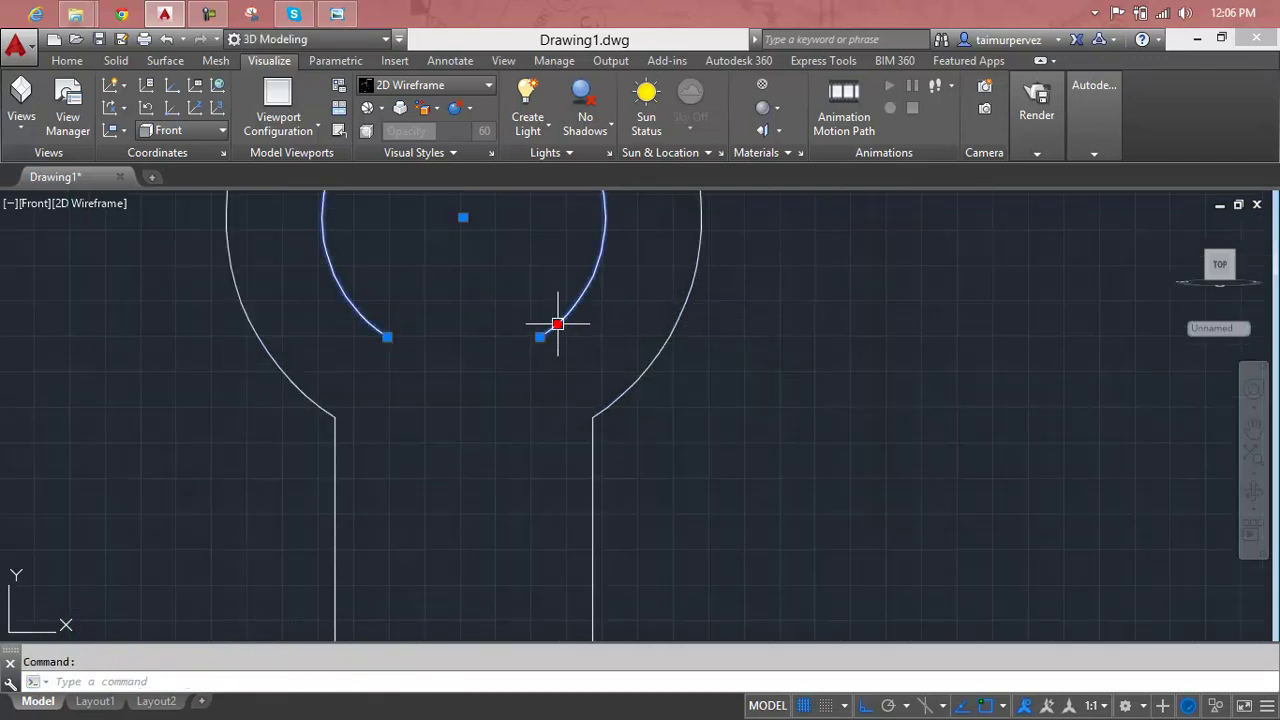
{"action": "key", "text": "Delete"}
{"action": "scroll", "coordinate": [549, 324], "scroll_direction": "down", "scroll_amount": 3}
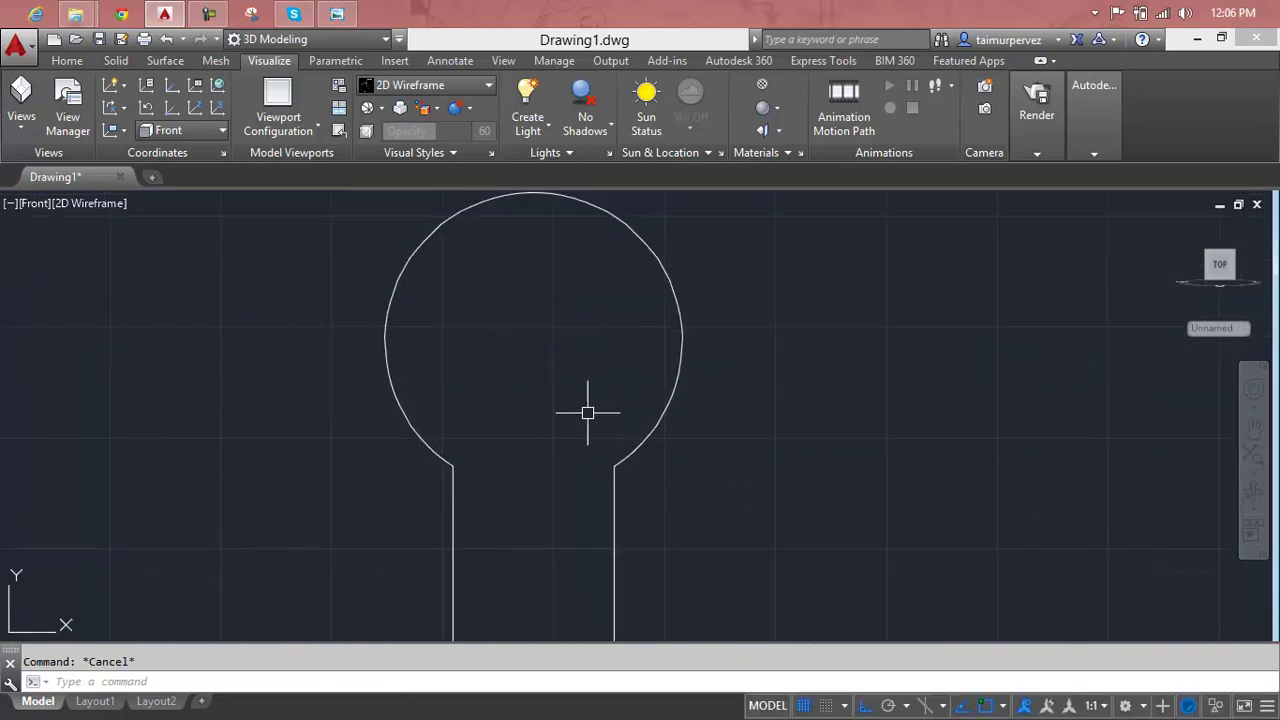
Step: Draw the smaller eye-hole circle inside the round head, checking the reference image
{"action": "type", "text": "c"}
{"action": "key", "text": "Return"}
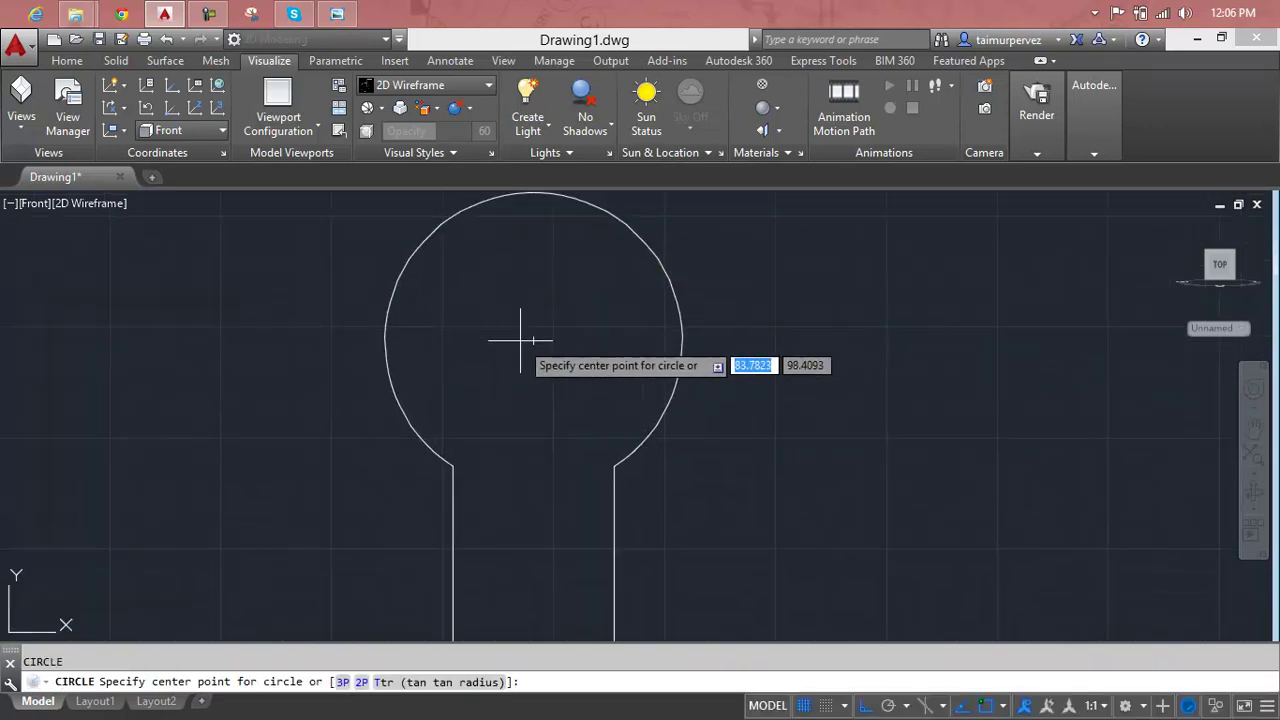
{"action": "left_click", "coordinate": [533, 341]}
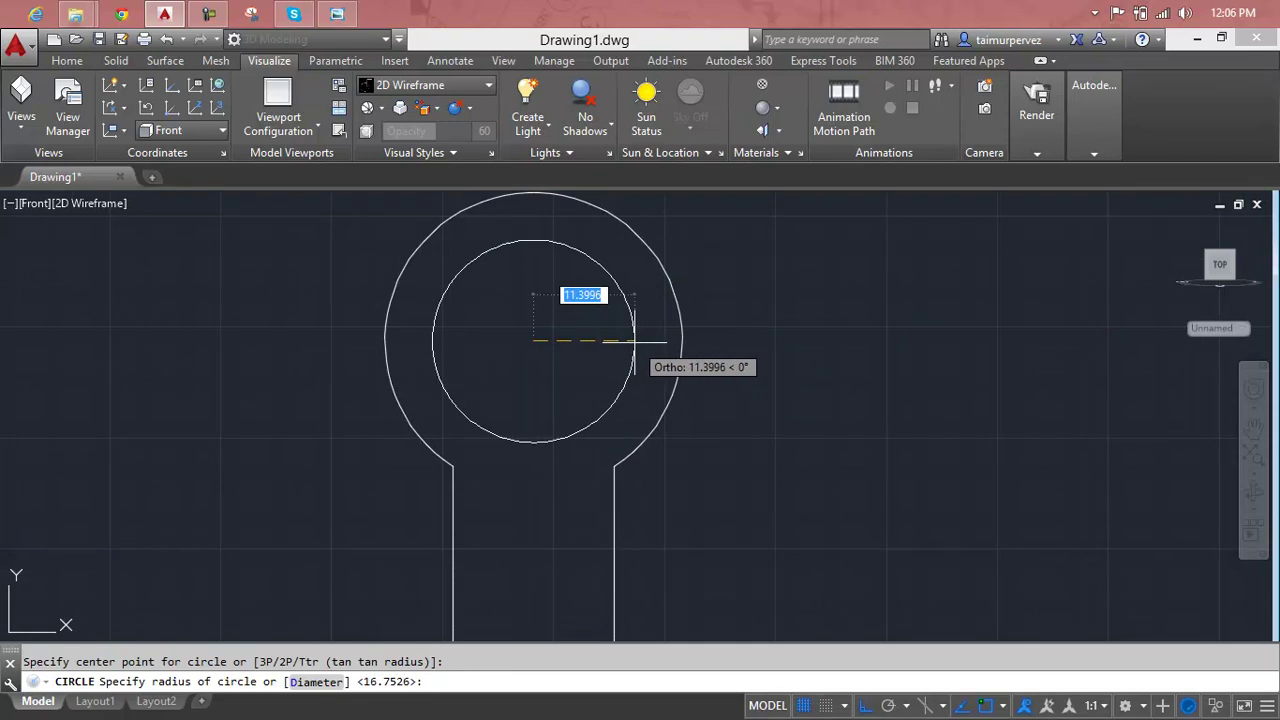
{"action": "left_click", "coordinate": [617, 340]}
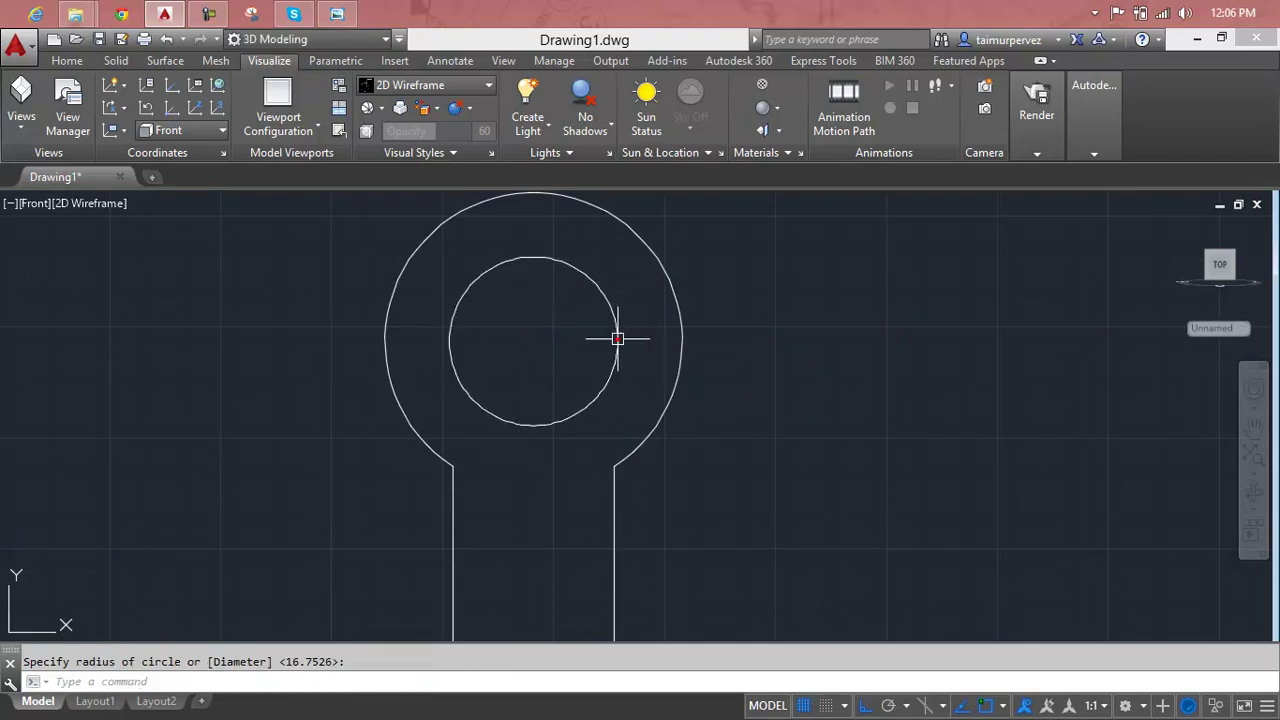
{"action": "left_click", "coordinate": [341, 10]}
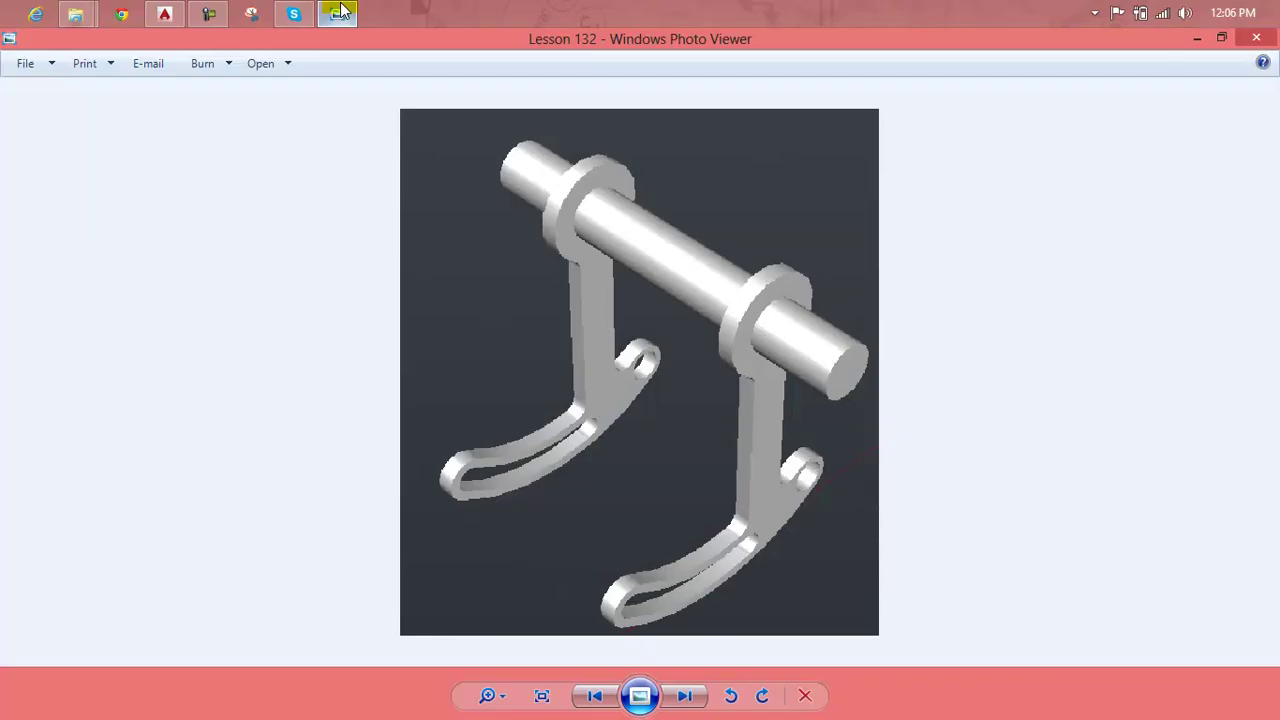
{"action": "left_click", "coordinate": [341, 10]}
{"action": "scroll", "coordinate": [550, 352], "scroll_direction": "down", "scroll_amount": 1}
{"action": "key", "text": "Escape"}
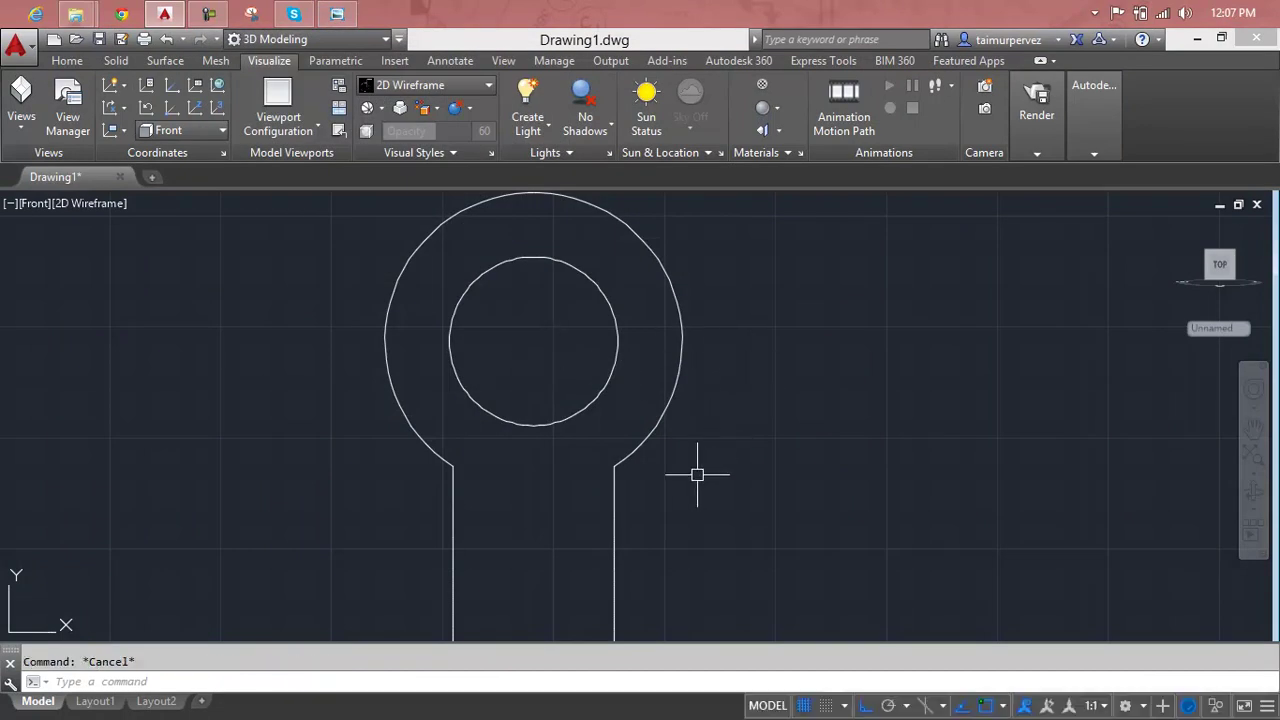
{"action": "type", "text": "j"}
Step: Join the shank's right and left side lines and the head arc into one polyline
{"action": "key", "text": "Return"}
{"action": "left_click", "coordinate": [615, 502]}
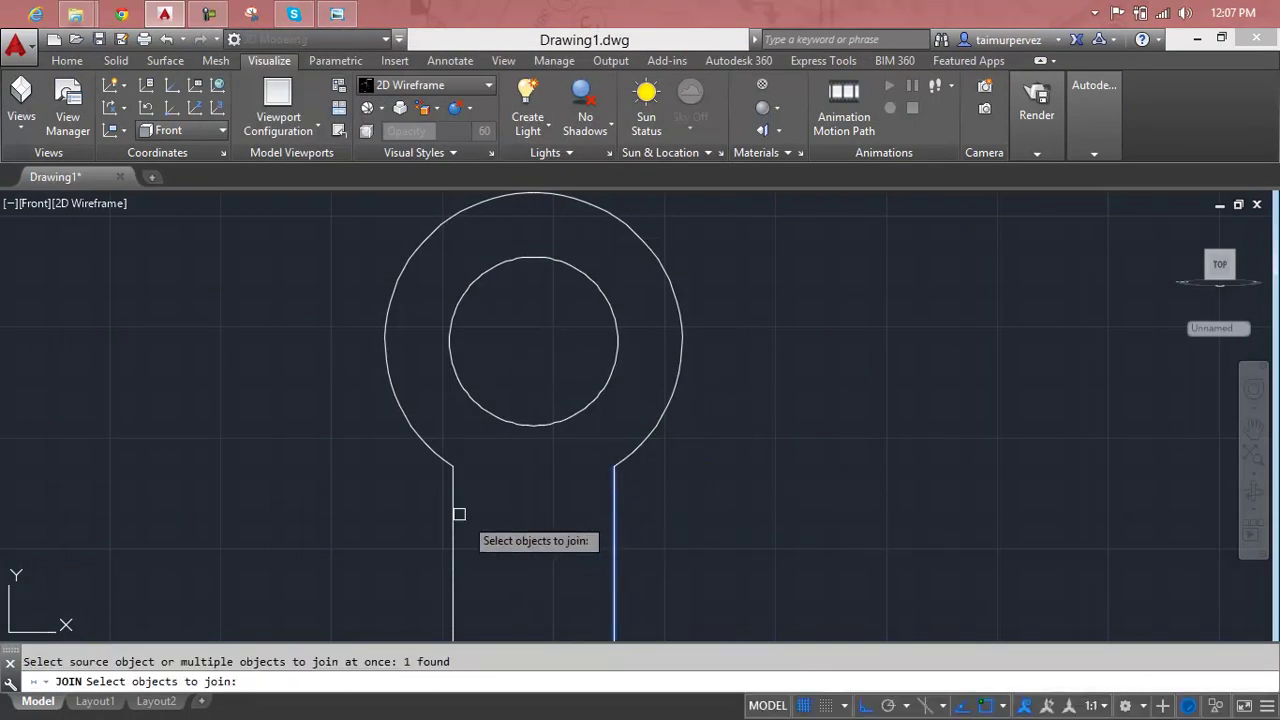
{"action": "left_click", "coordinate": [447, 502]}
{"action": "left_click", "coordinate": [434, 452]}
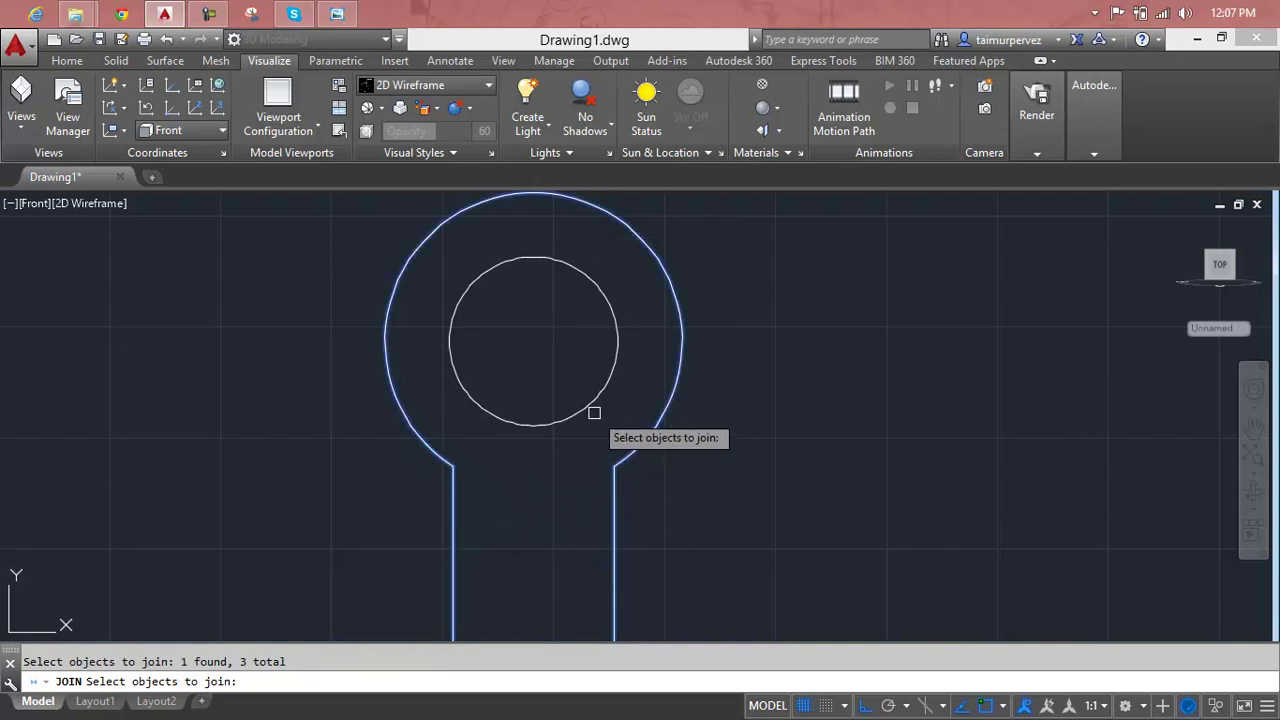
{"action": "key", "text": "Return"}
Step: Zoom All to show the whole anchor and check the joined shank outline
{"action": "scroll", "coordinate": [928, 432], "scroll_direction": "down", "scroll_amount": 1}
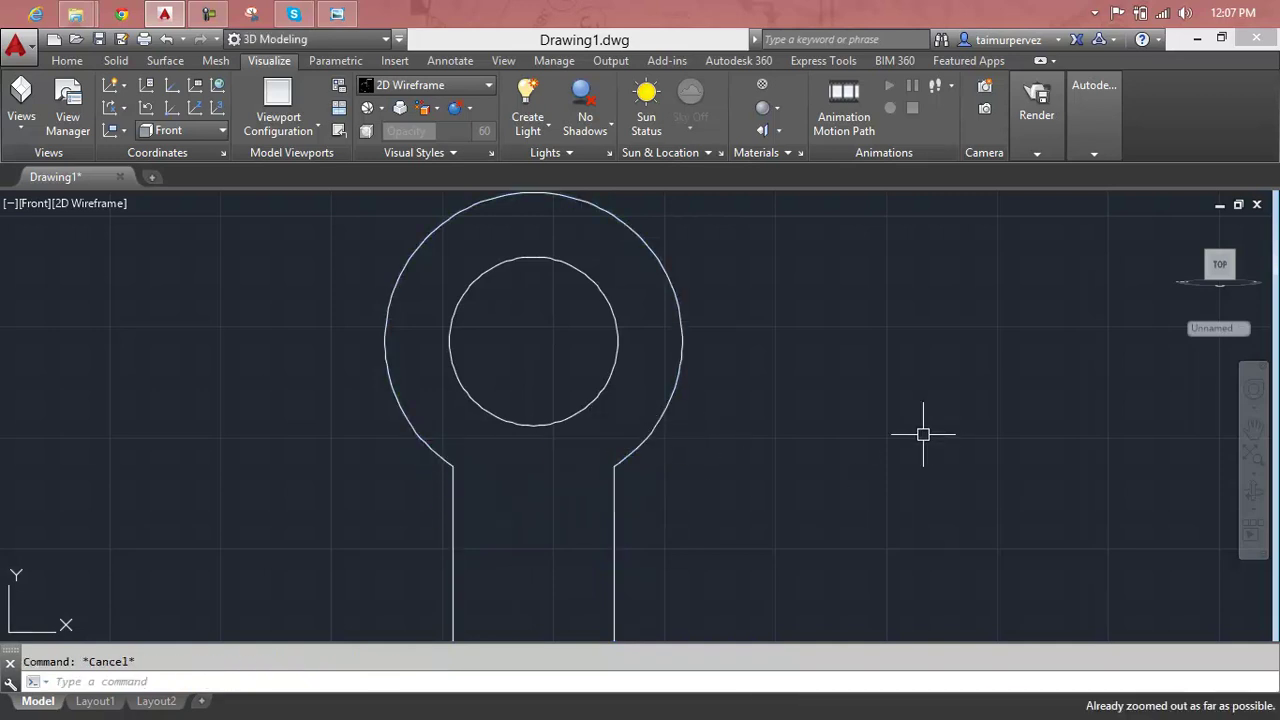
{"action": "type", "text": "z"}
{"action": "key", "text": "Return"}
{"action": "type", "text": "a"}
{"action": "key", "text": "Return"}
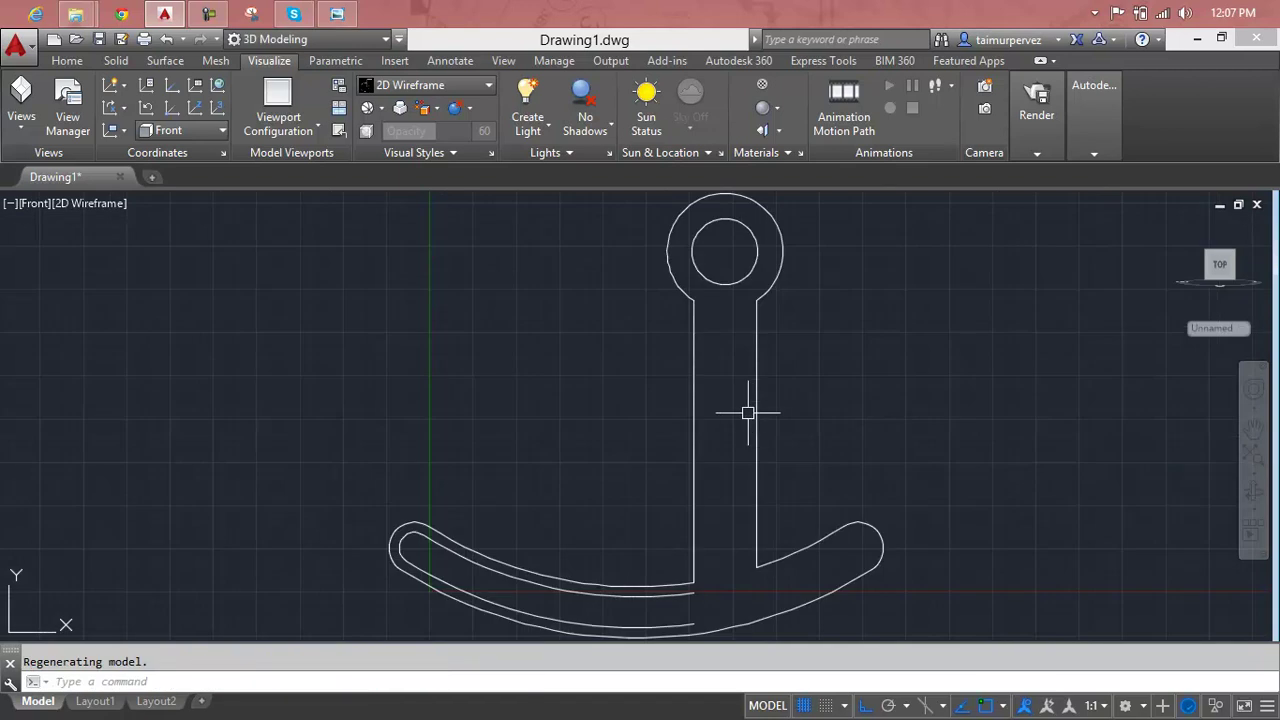
{"action": "left_click", "coordinate": [750, 448]}
{"action": "key", "text": "Escape"}
{"action": "left_click", "coordinate": [752, 447]}
{"action": "key", "text": "Escape"}
{"action": "scroll", "coordinate": [740, 537], "scroll_direction": "up", "scroll_amount": 2}
{"action": "scroll", "coordinate": [720, 543], "scroll_direction": "up", "scroll_amount": 2}
{"action": "scroll", "coordinate": [694, 537], "scroll_direction": "up", "scroll_amount": 2}
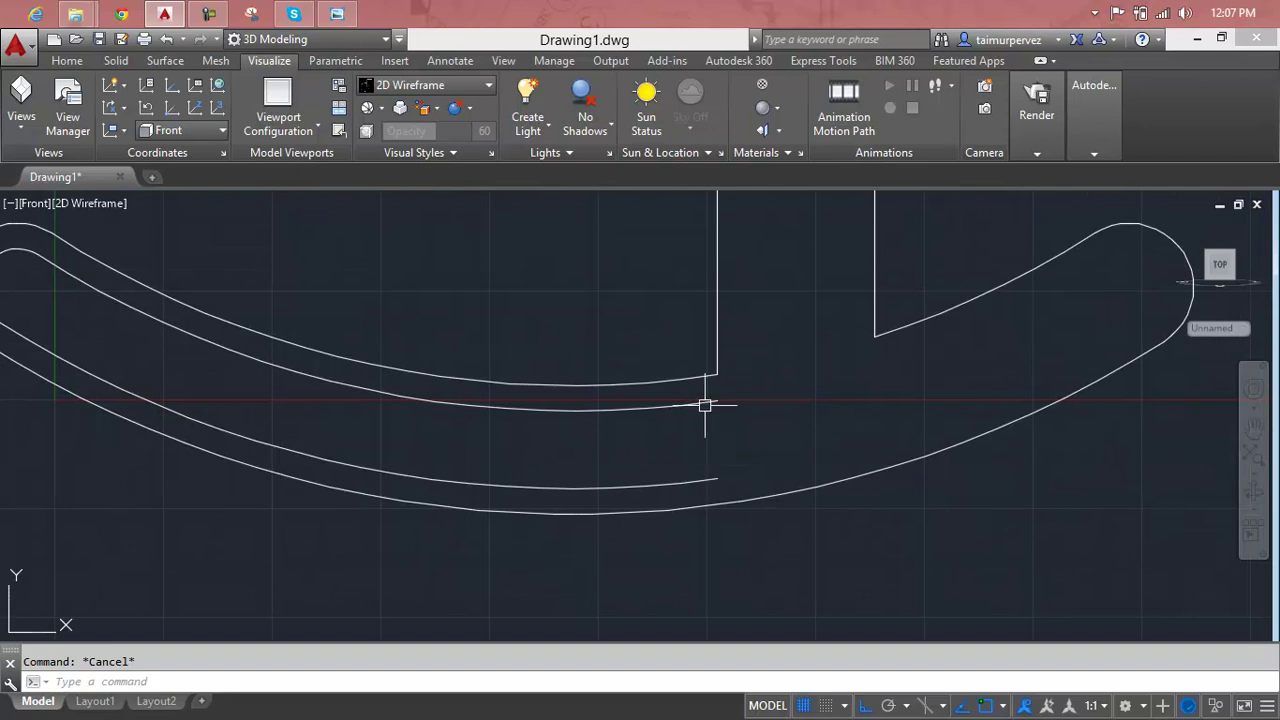
{"action": "type", "text": "c"}
Step: Draw a two-point circle spanning the gap between the two inner curves
{"action": "key", "text": "Return"}
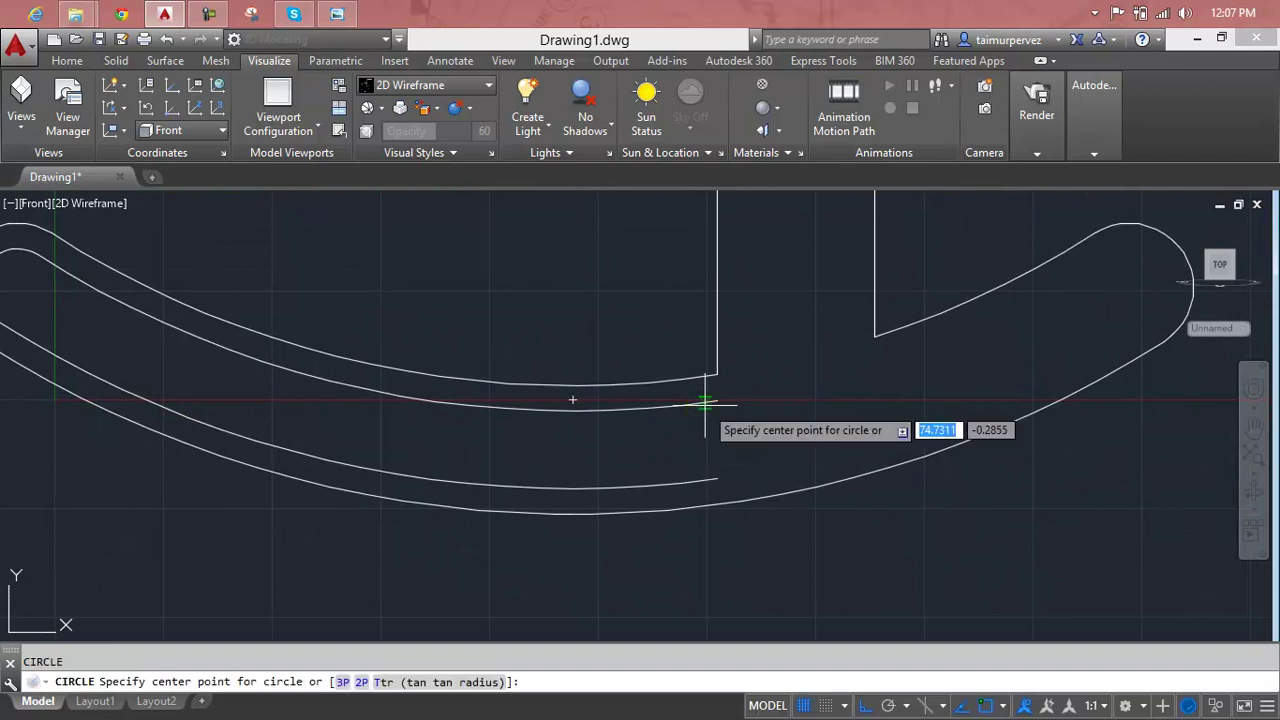
{"action": "key", "text": "Return"}
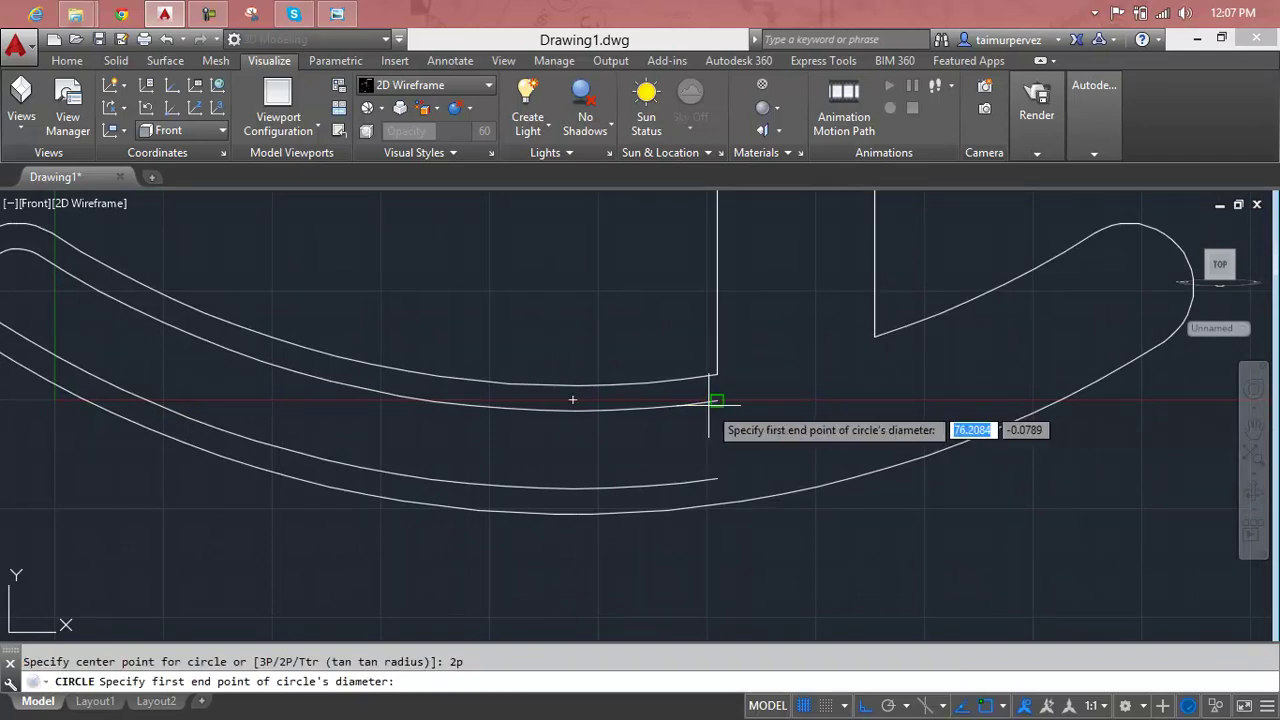
{"action": "left_click", "coordinate": [717, 401]}
{"action": "left_click", "coordinate": [717, 480]}
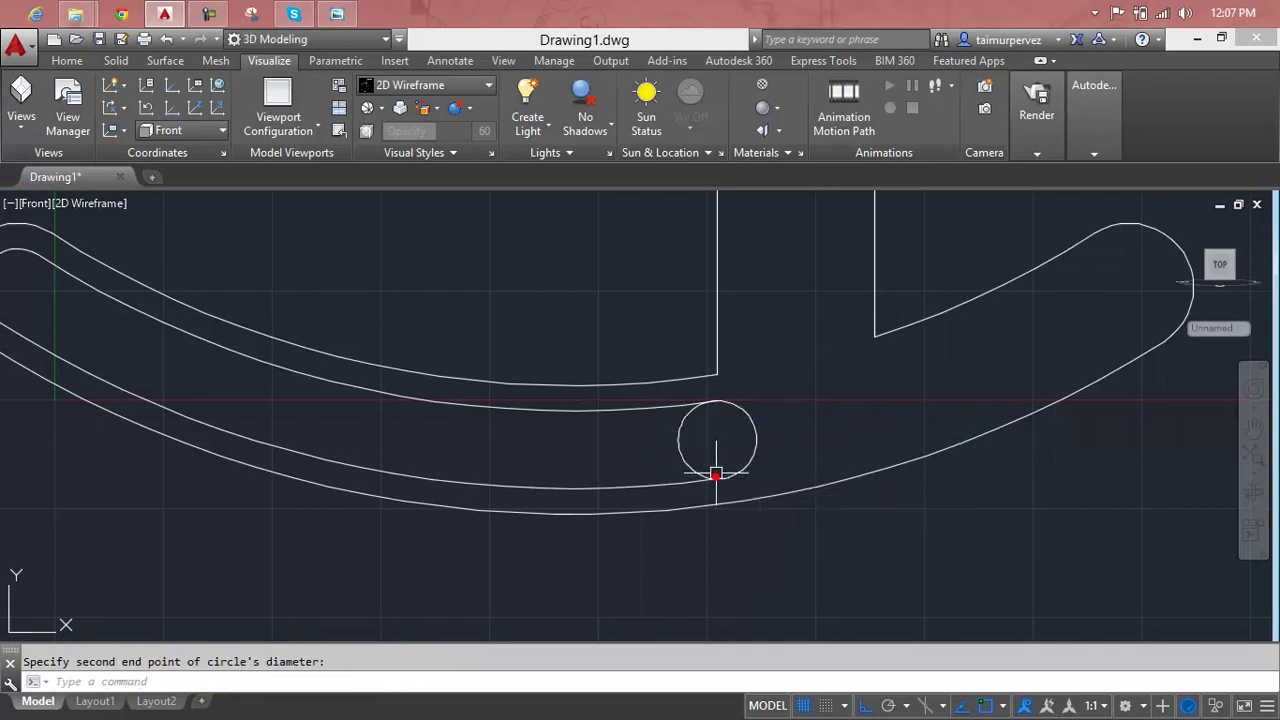
{"action": "key", "text": "Return"}
{"action": "key", "text": "Escape"}
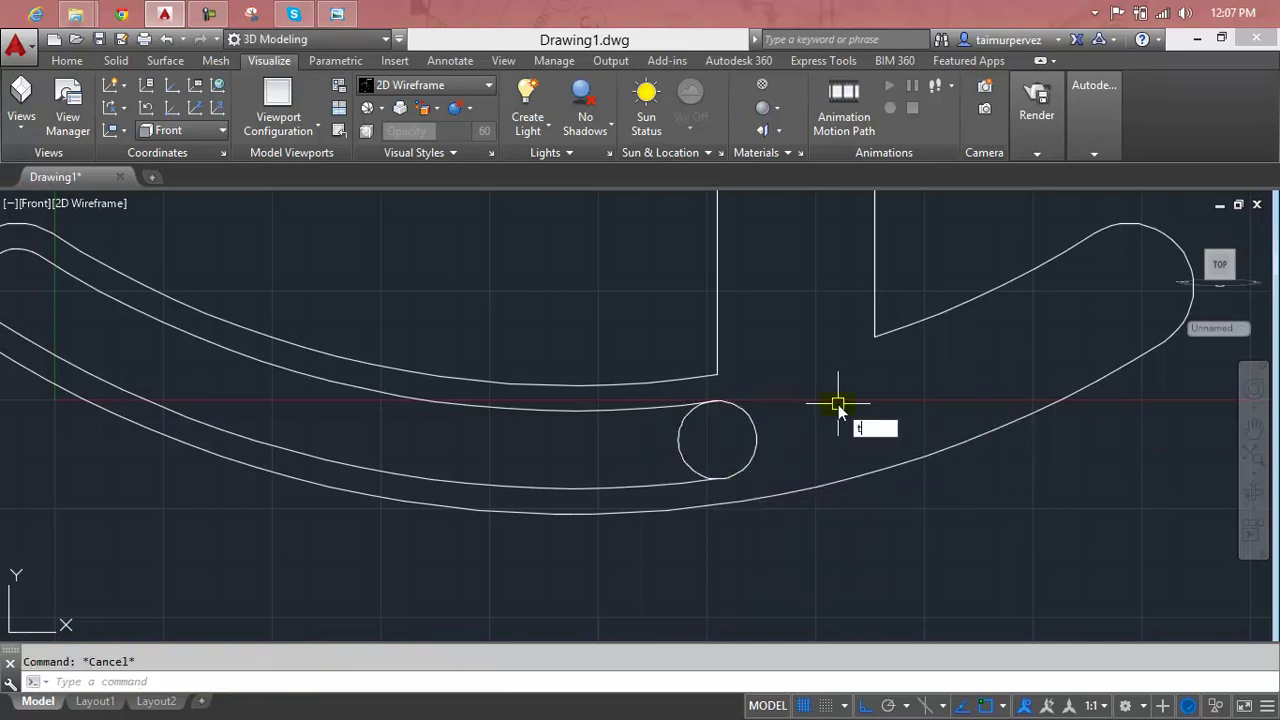
Step: Trim away the circle's left half so a rounded cap closes the band
{"action": "type", "text": "tr"}
{"action": "key", "text": "Return"}
{"action": "key", "text": "Return"}
{"action": "left_click", "coordinate": [679, 441]}
{"action": "scroll", "coordinate": [757, 423], "scroll_direction": "down", "scroll_amount": 3}
{"action": "scroll", "coordinate": [856, 401], "scroll_direction": "down", "scroll_amount": 2}
{"action": "middle_click_drag", "start_coordinate": [856, 401], "coordinate": [760, 434]}
{"action": "scroll", "coordinate": [760, 434], "scroll_direction": "up", "scroll_amount": 2}
{"action": "scroll", "coordinate": [694, 434], "scroll_direction": "up", "scroll_amount": 2}
{"action": "scroll", "coordinate": [556, 435], "scroll_direction": "up", "scroll_amount": 2}
{"action": "scroll", "coordinate": [750, 388], "scroll_direction": "up", "scroll_amount": 2}
{"action": "key", "text": "Escape"}
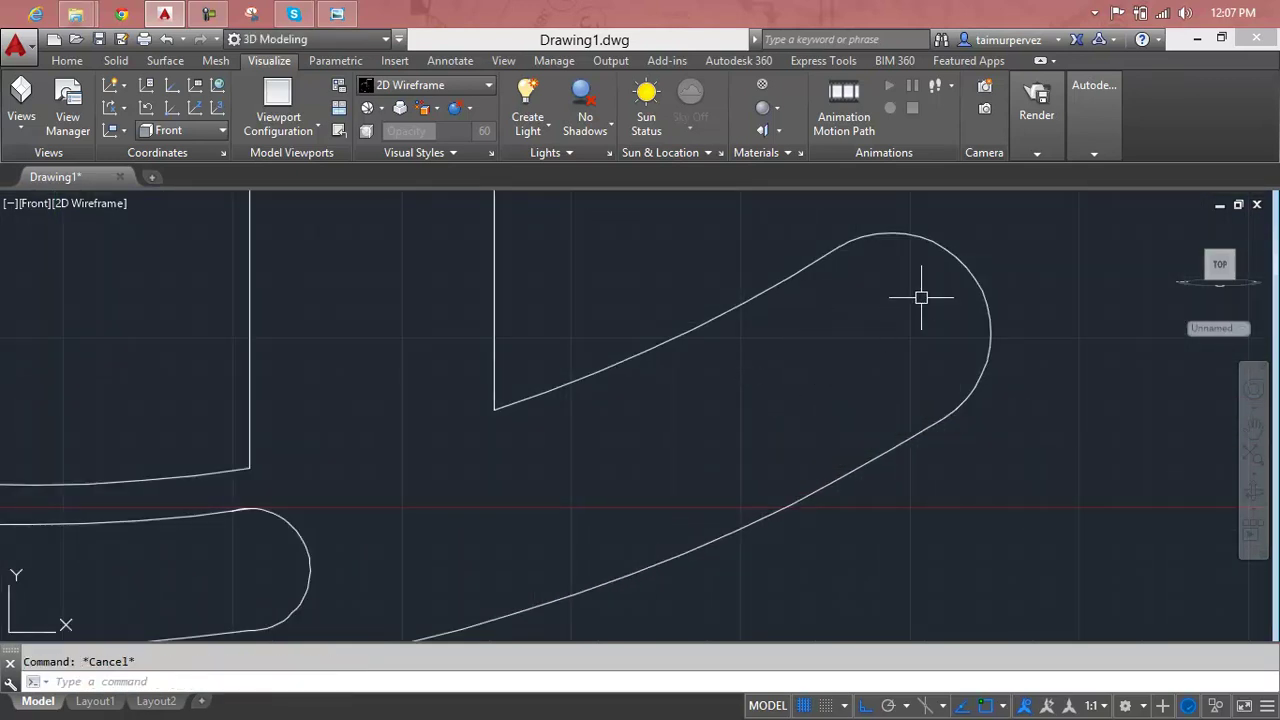
{"action": "type", "text": "c"}
{"action": "key", "text": "Return"}
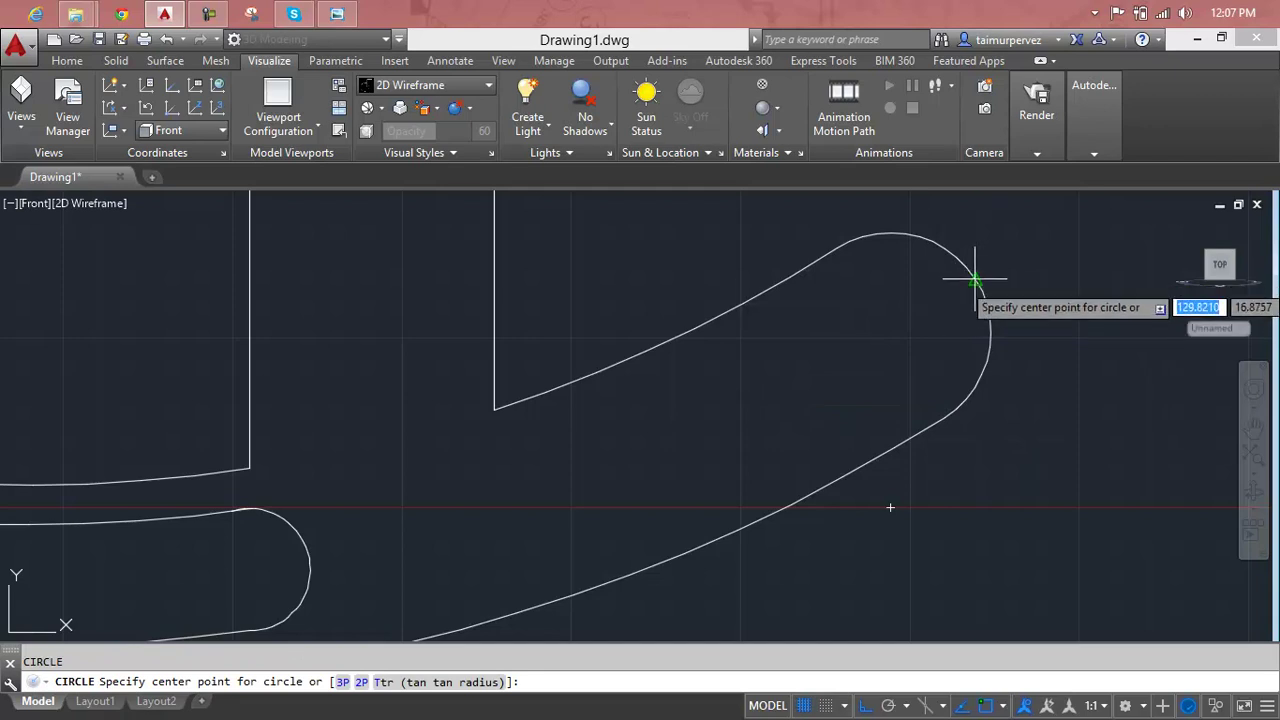
Step: Select and inspect the arm outline polyline near the right tip
{"action": "key", "text": "Escape"}
{"action": "left_click", "coordinate": [975, 290]}
{"action": "scroll", "coordinate": [975, 290], "scroll_direction": "down", "scroll_amount": 2}
{"action": "scroll", "coordinate": [986, 343], "scroll_direction": "down", "scroll_amount": 1}
{"action": "scroll", "coordinate": [950, 380], "scroll_direction": "down", "scroll_amount": 1}
{"action": "key", "text": "Escape"}
{"action": "left_click", "coordinate": [836, 381]}
{"action": "key", "text": "Escape"}
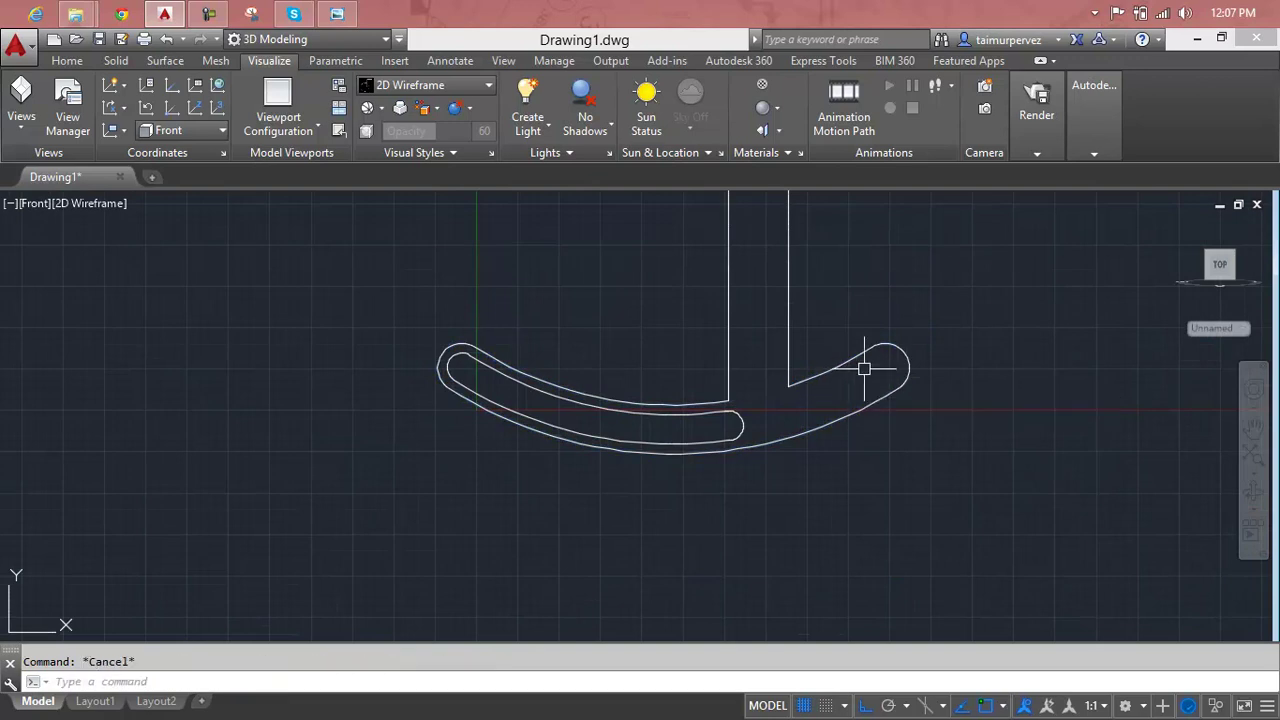
{"action": "type", "text": "c"}
Step: Draw a small hole circle centred inside the rounded right arm tip
{"action": "key", "text": "Return"}
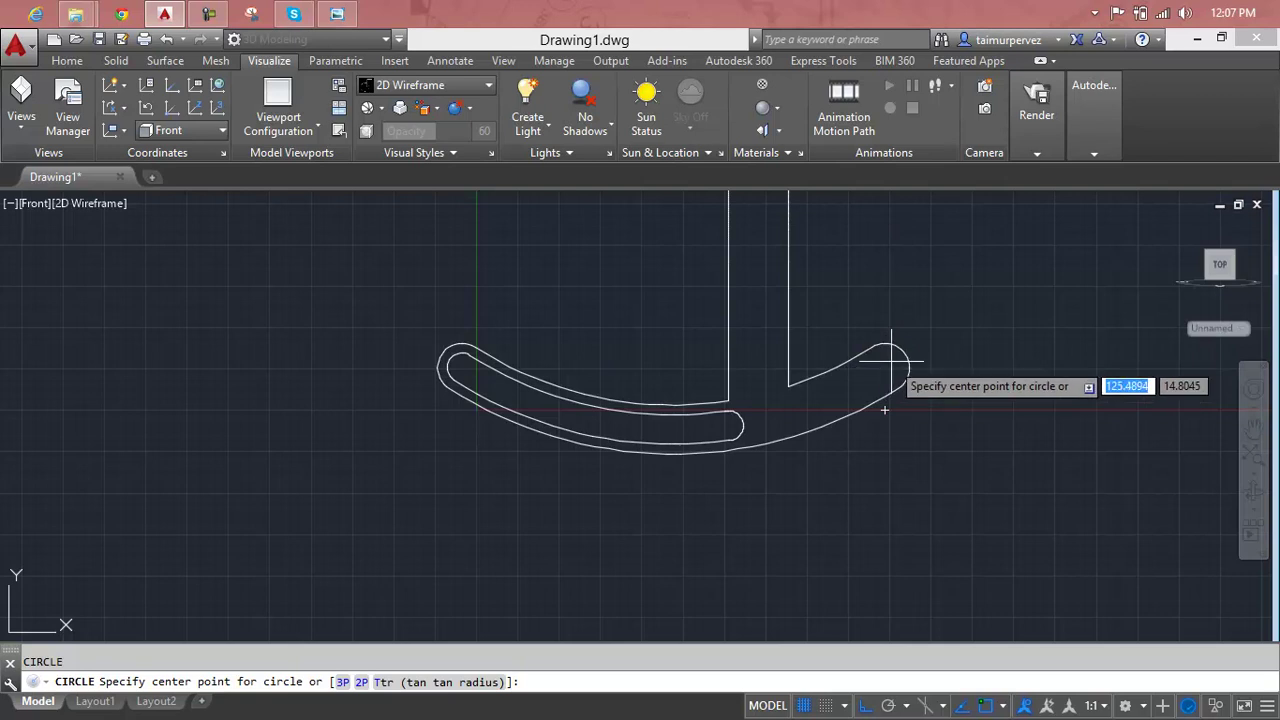
{"action": "scroll", "coordinate": [890, 362], "scroll_direction": "up", "scroll_amount": 4}
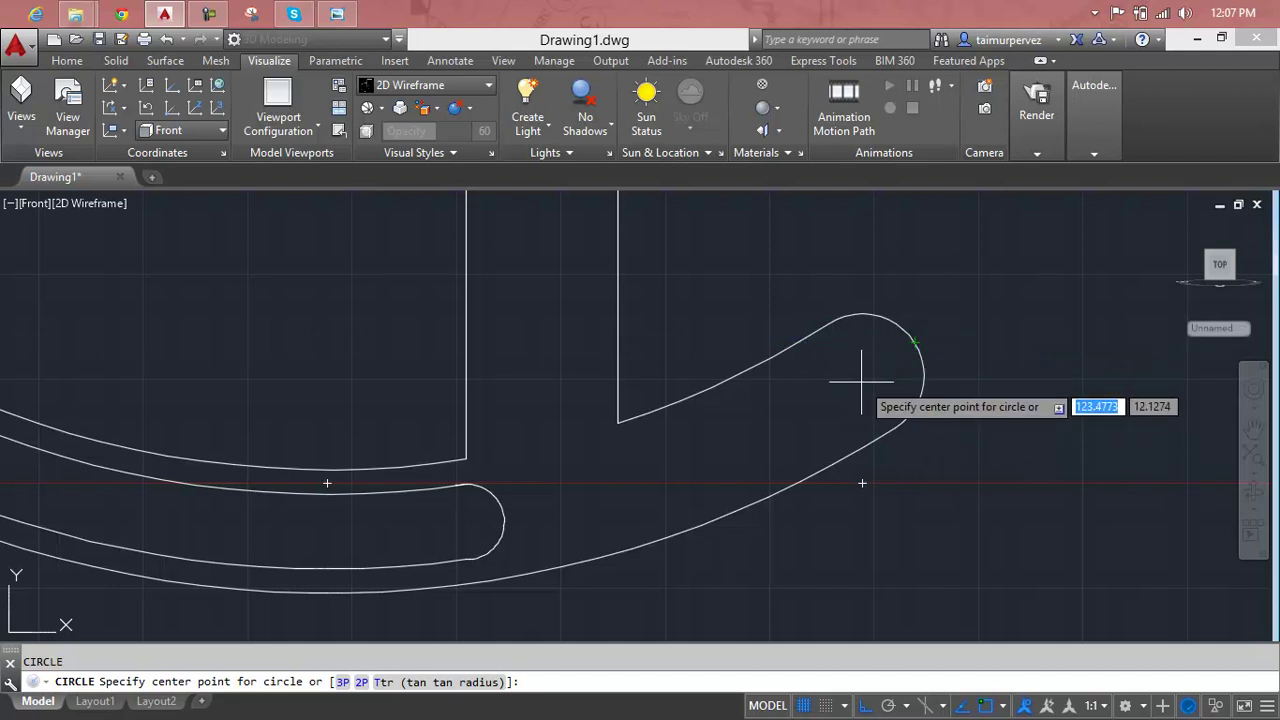
{"action": "left_click", "coordinate": [861, 381]}
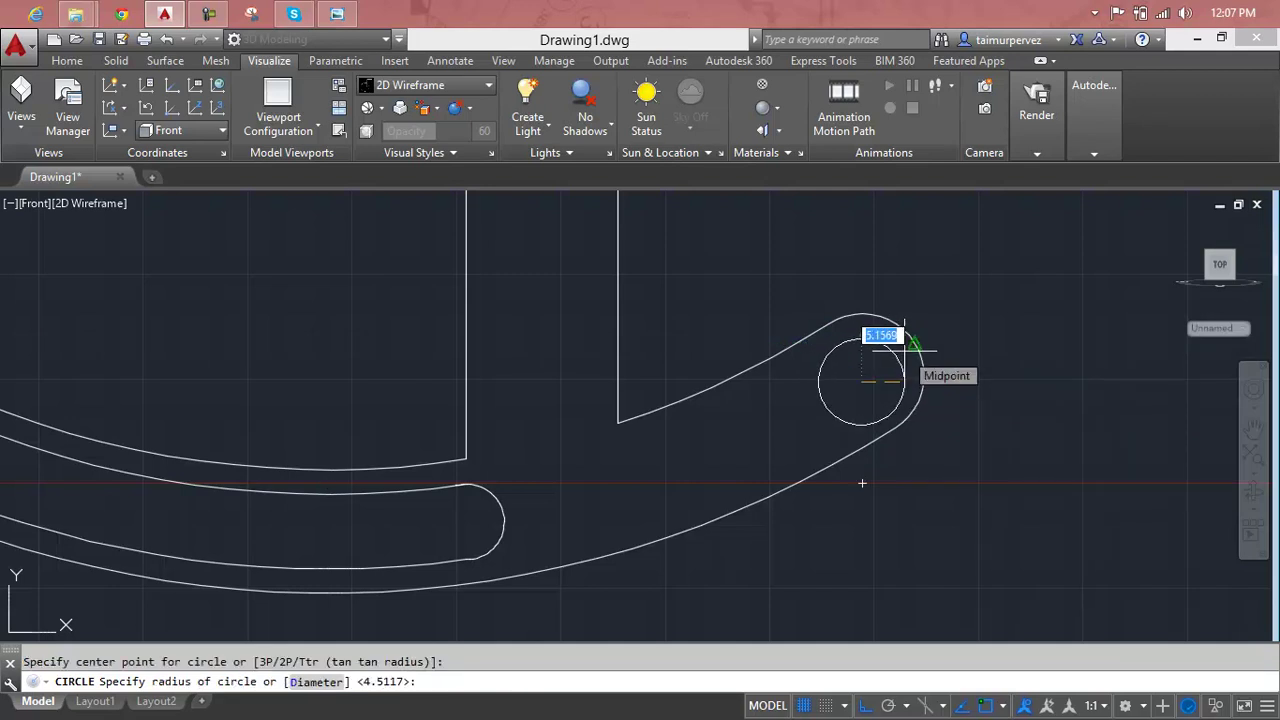
{"action": "key", "text": "Escape"}
{"action": "key", "text": "Return"}
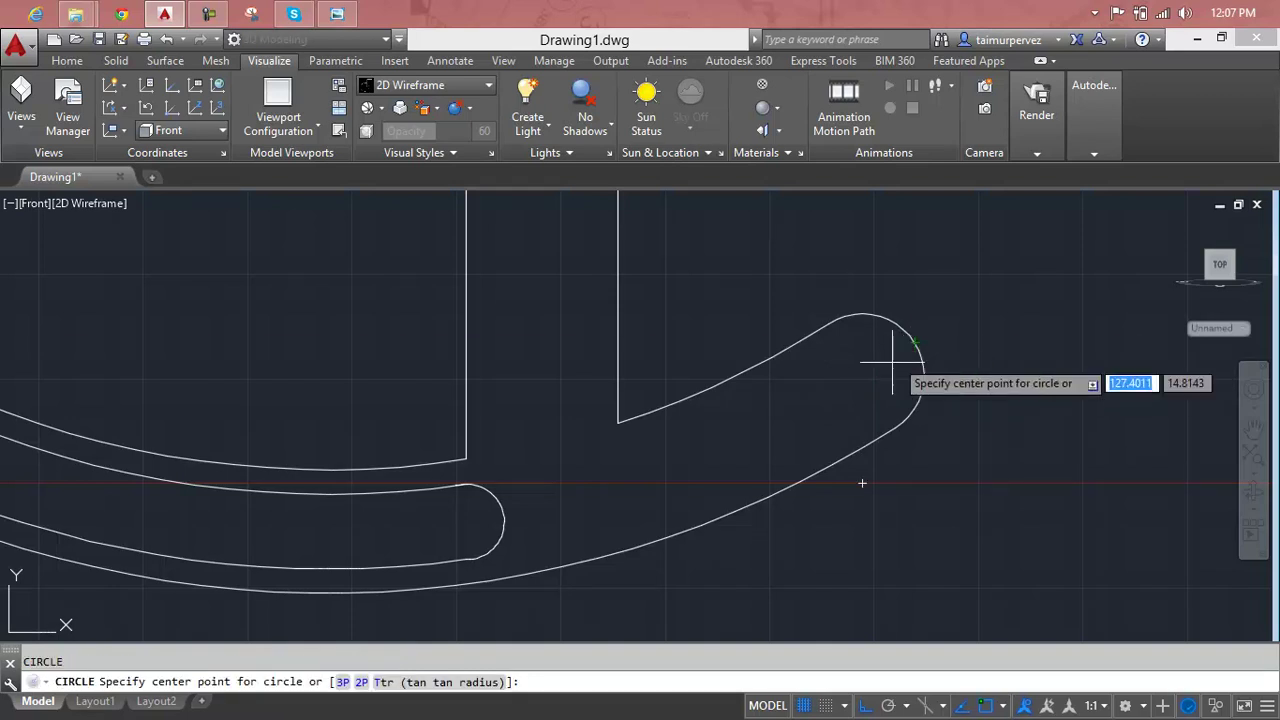
{"action": "left_click", "coordinate": [840, 391]}
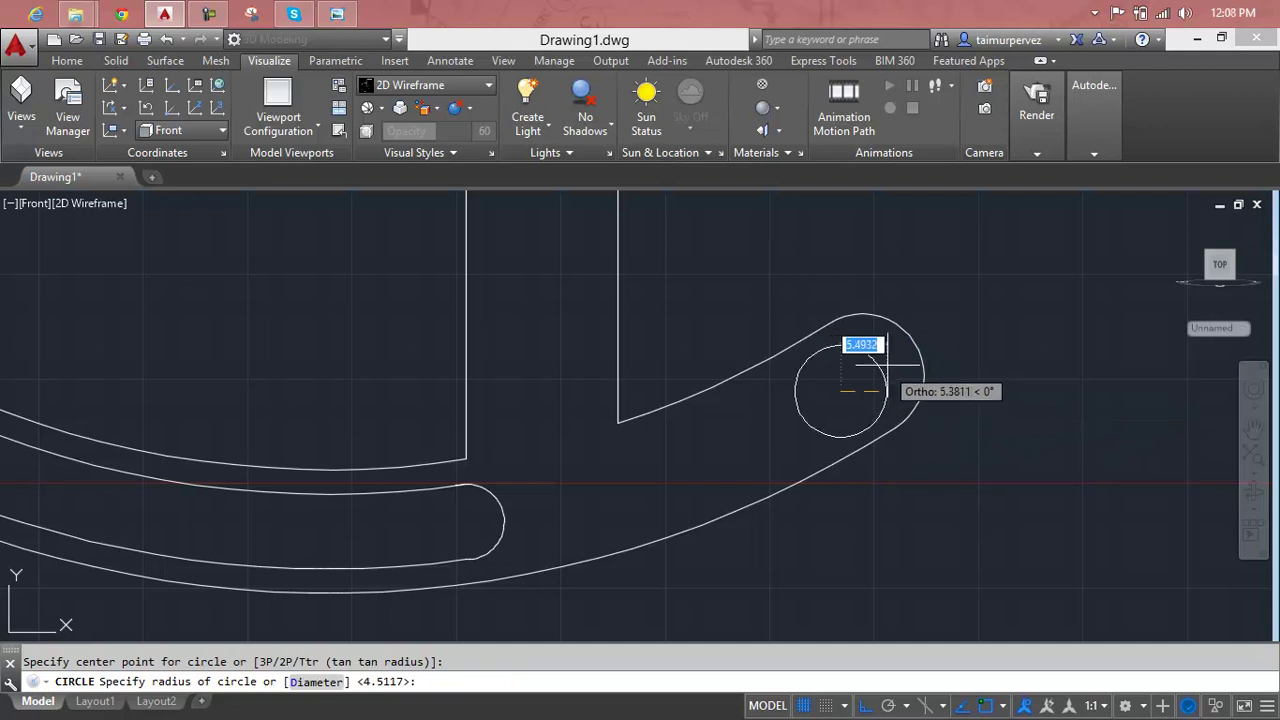
{"action": "left_click", "coordinate": [886, 373]}
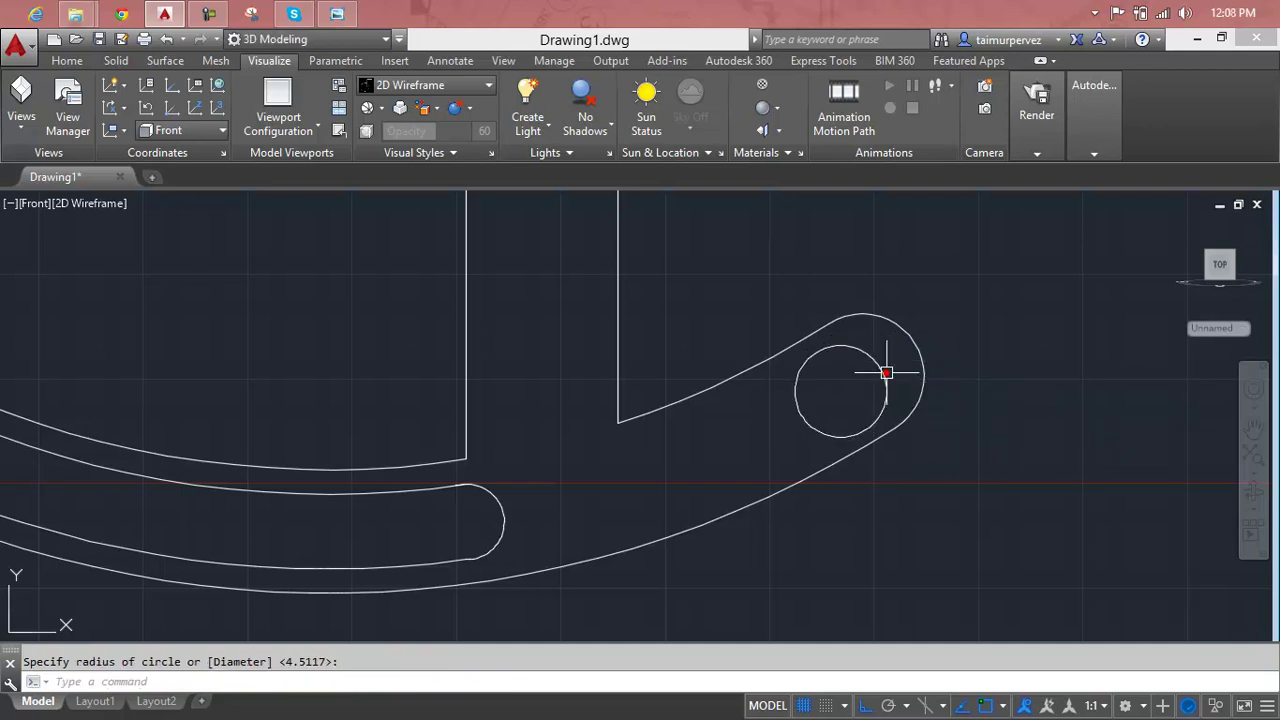
{"action": "key", "text": "Escape"}
{"action": "scroll", "coordinate": [867, 387], "scroll_direction": "up", "scroll_amount": 2}
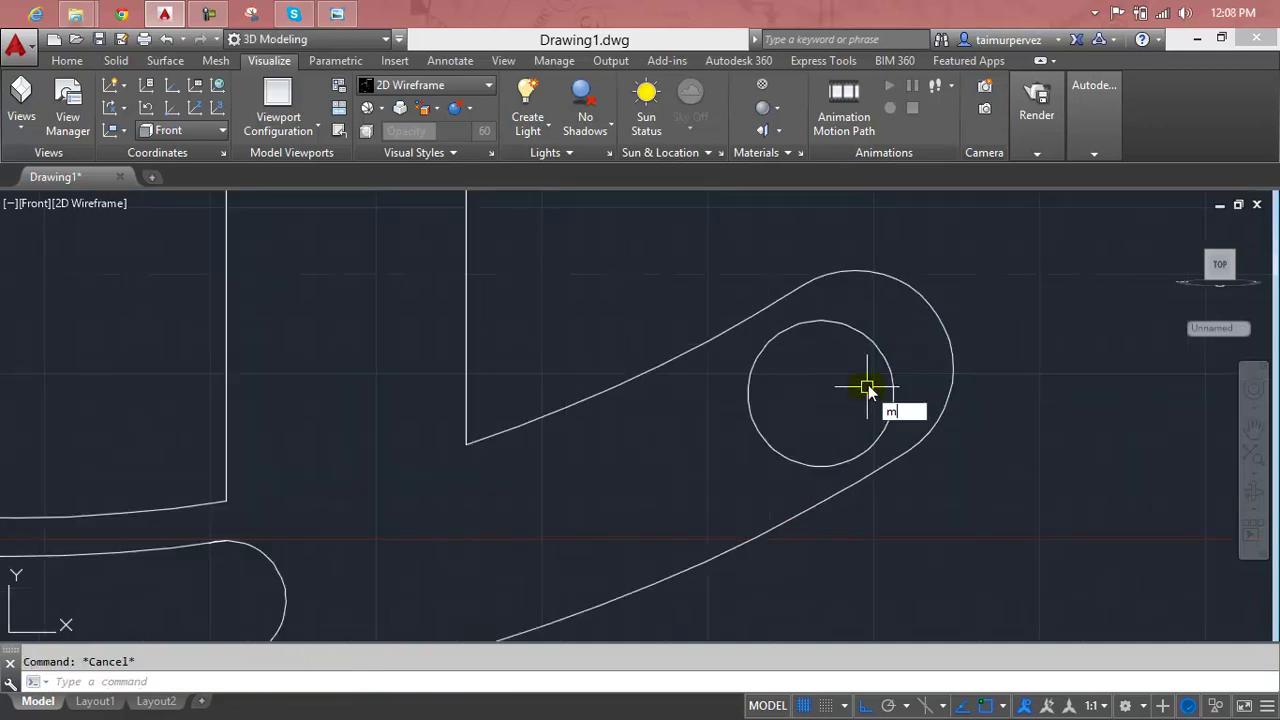
Step: Move the hole circle, with Ortho off, to sit concentric with the tip's outer arc
{"action": "key", "text": "Return"}
{"action": "left_click", "coordinate": [880, 363]}
{"action": "key", "text": "Return"}
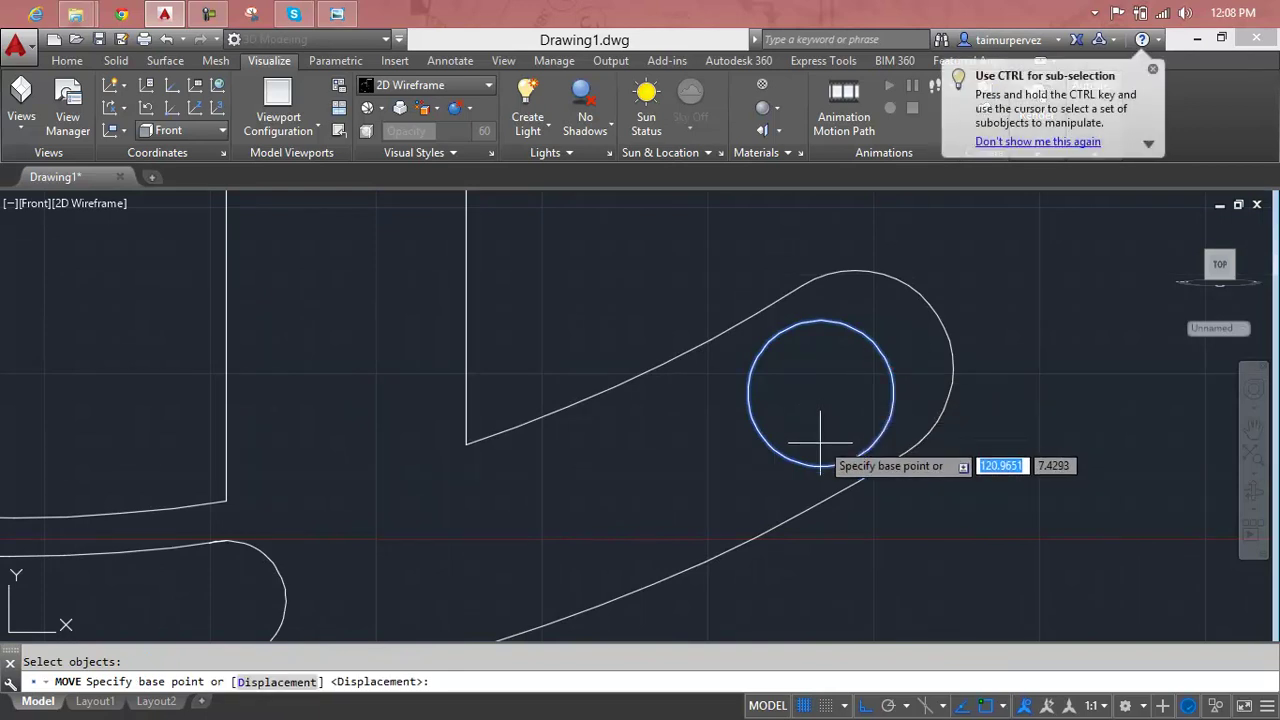
{"action": "left_click", "coordinate": [822, 396]}
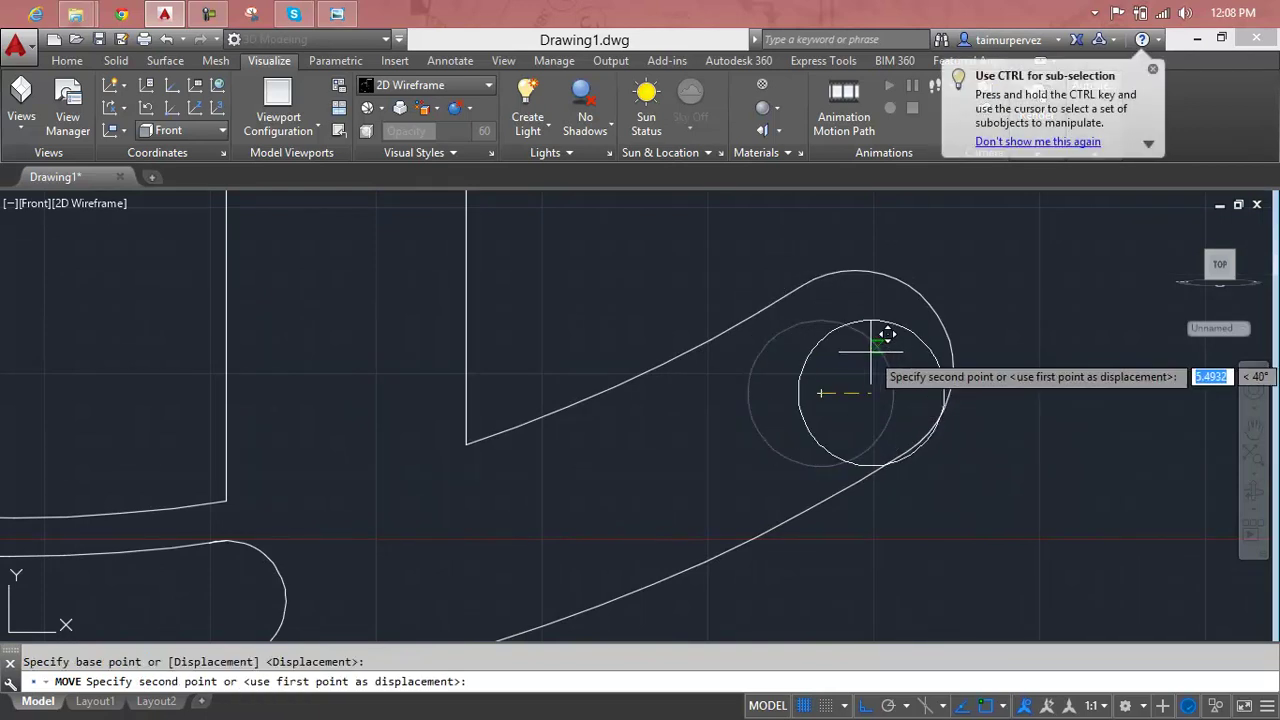
{"action": "key", "text": "F8"}
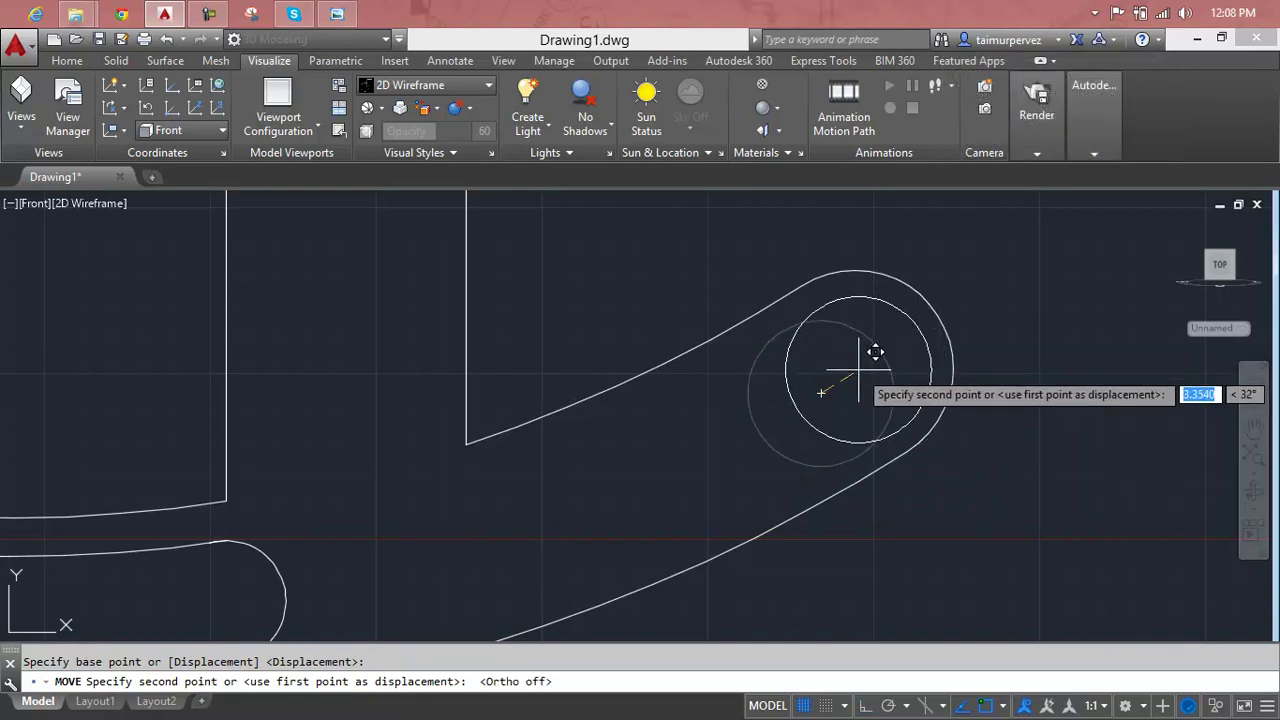
{"action": "left_click", "coordinate": [856, 370]}
{"action": "scroll", "coordinate": [890, 365], "scroll_direction": "down", "scroll_amount": 5}
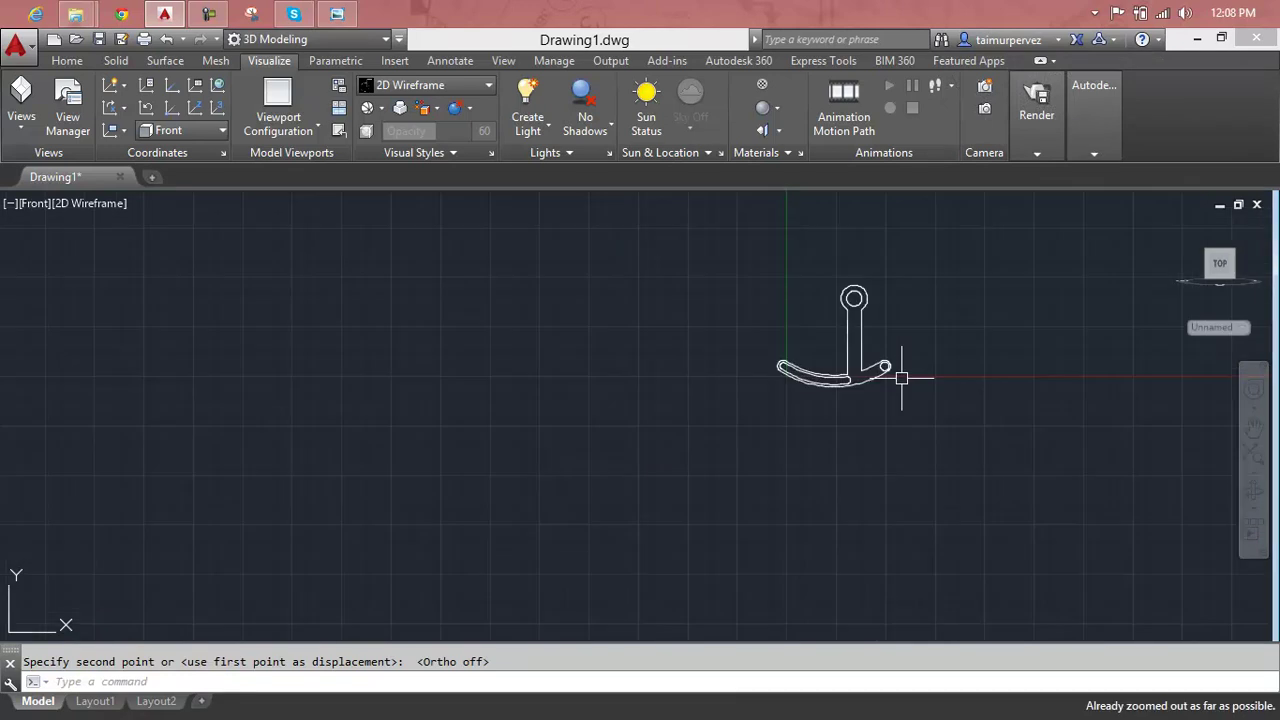
{"action": "scroll", "coordinate": [903, 371], "scroll_direction": "up", "scroll_amount": 3}
Step: Window-select the whole anchor with JOIN, merging six outline segments into two polylines
{"action": "key", "text": "Escape"}
{"action": "scroll", "coordinate": [860, 360], "scroll_direction": "down", "scroll_amount": 2}
{"action": "scroll", "coordinate": [850, 358], "scroll_direction": "up", "scroll_amount": 2}
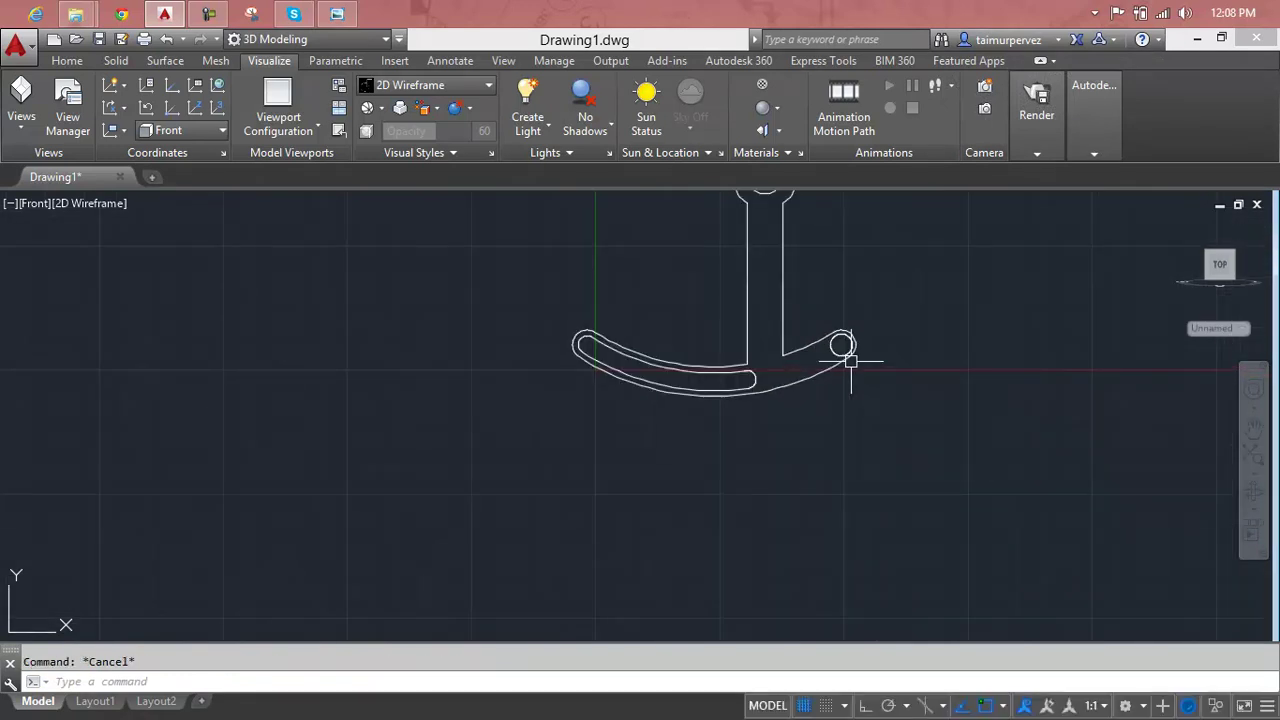
{"action": "type", "text": "join"}
{"action": "key", "text": "Return"}
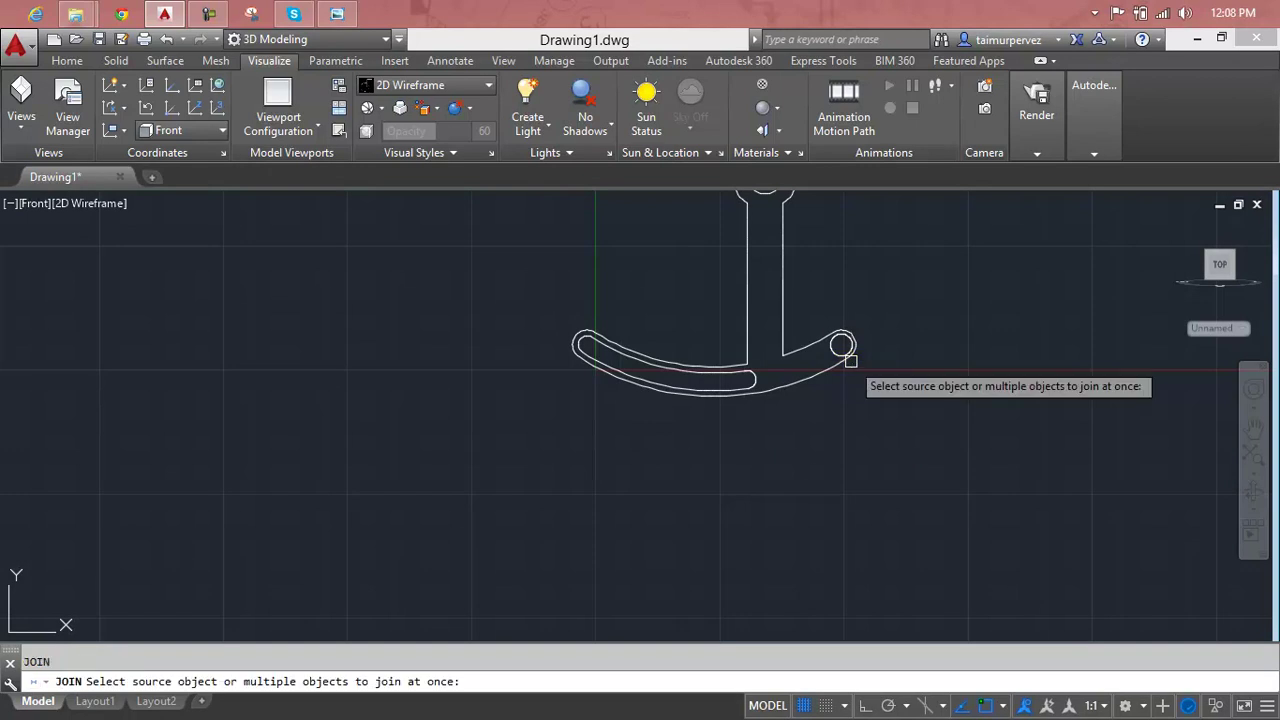
{"action": "scroll", "coordinate": [865, 340], "scroll_direction": "down", "scroll_amount": 4}
{"action": "left_click", "coordinate": [903, 245]}
{"action": "left_click", "coordinate": [646, 494]}
{"action": "right_click", "coordinate": [646, 494]}
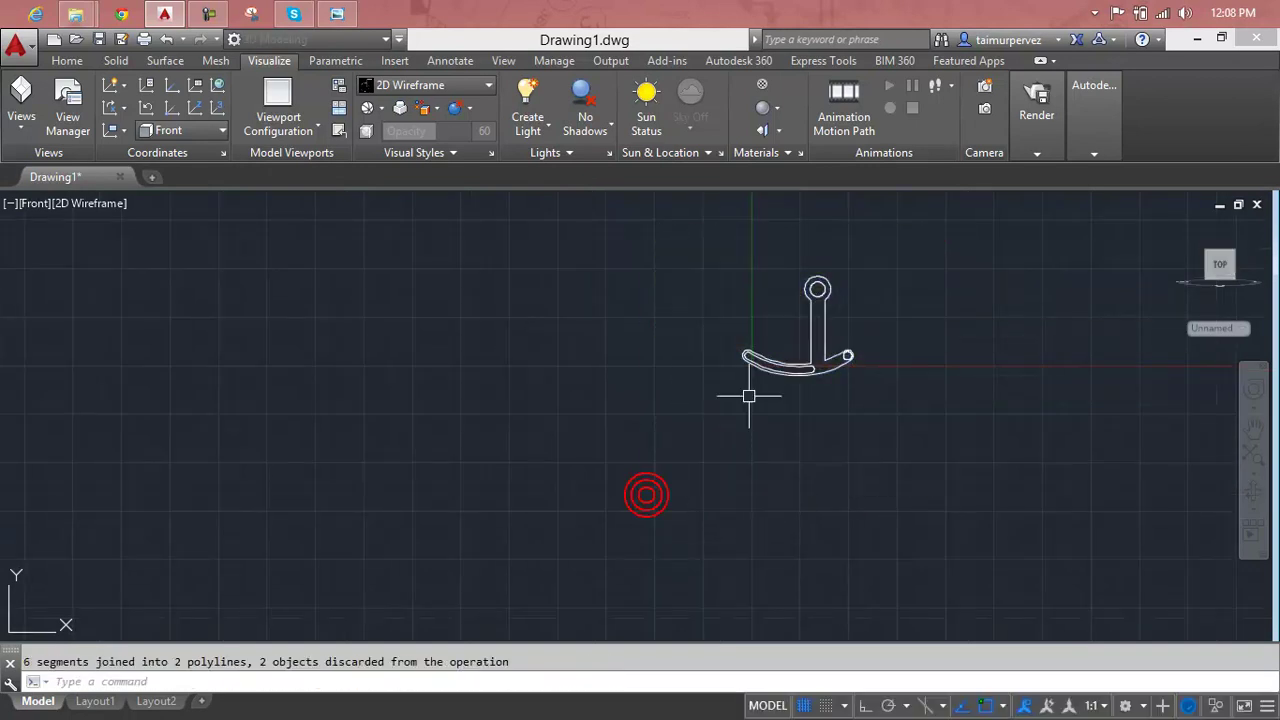
{"action": "scroll", "coordinate": [818, 330], "scroll_direction": "up", "scroll_amount": 6}
{"action": "key", "text": "Escape"}
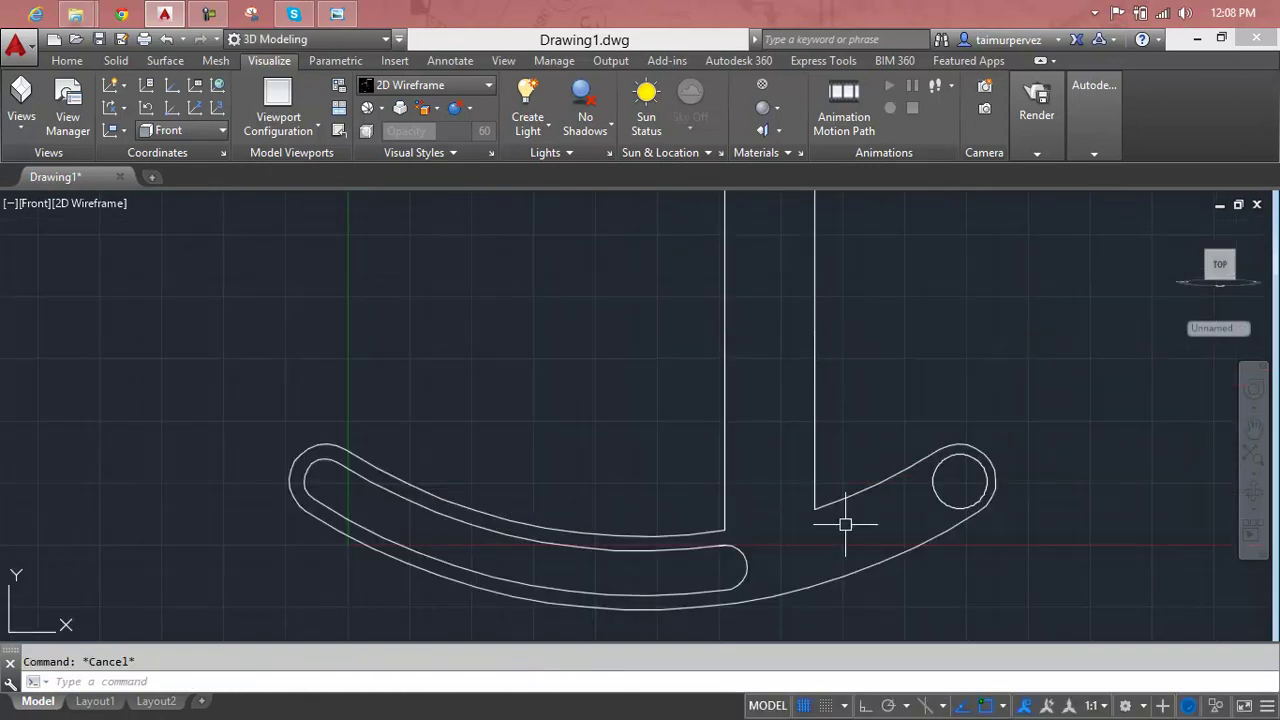
{"action": "scroll", "coordinate": [721, 514], "scroll_direction": "up", "scroll_amount": 2}
{"action": "scroll", "coordinate": [720, 525], "scroll_direction": "up", "scroll_amount": 1}
{"action": "scroll", "coordinate": [686, 471], "scroll_direction": "up", "scroll_amount": 1}
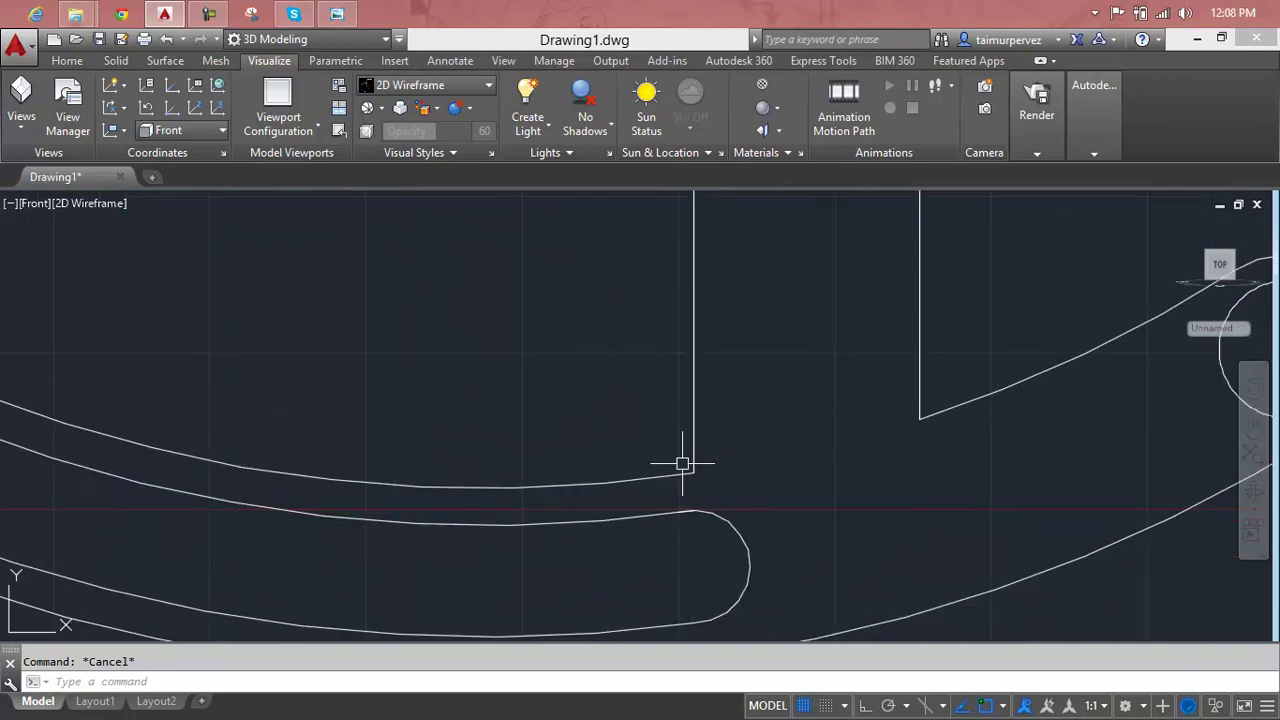
{"action": "type", "text": "f"}
Step: Set the fillet radius to 4 and round the first shank edge into the lower curve
{"action": "key", "text": "Return"}
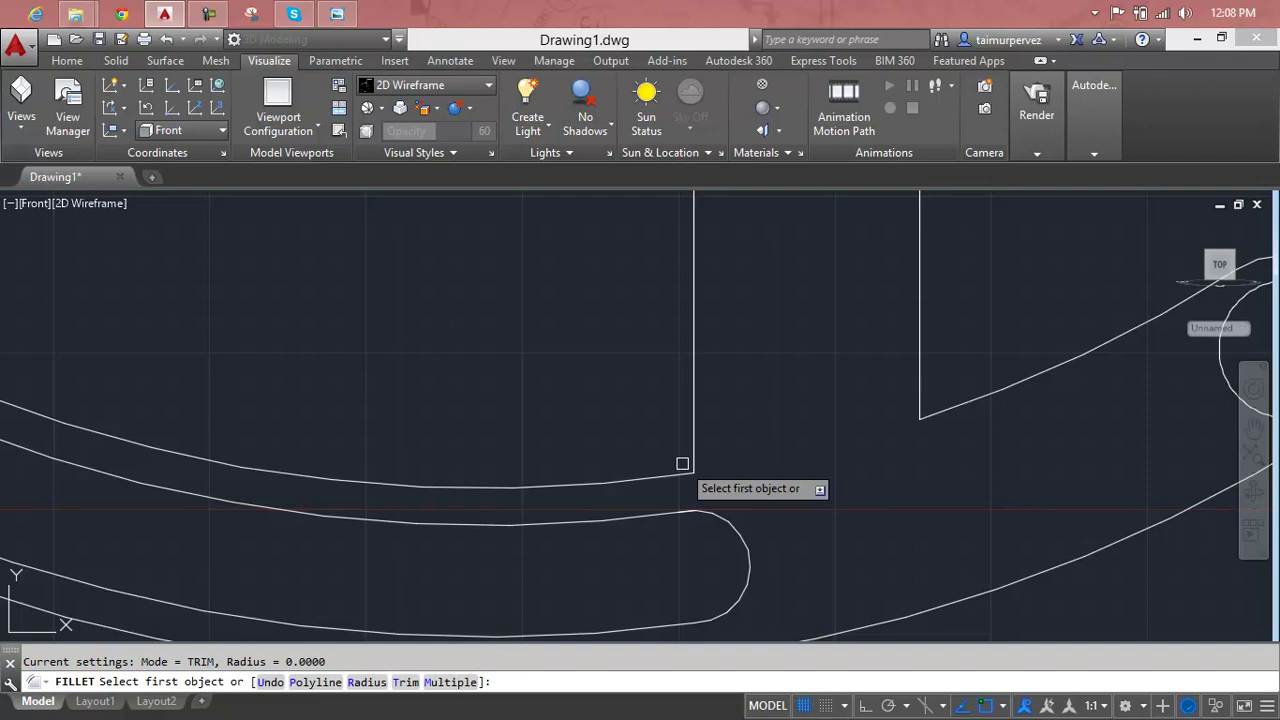
{"action": "type", "text": "r"}
{"action": "key", "text": "Return"}
{"action": "key", "text": "Escape"}
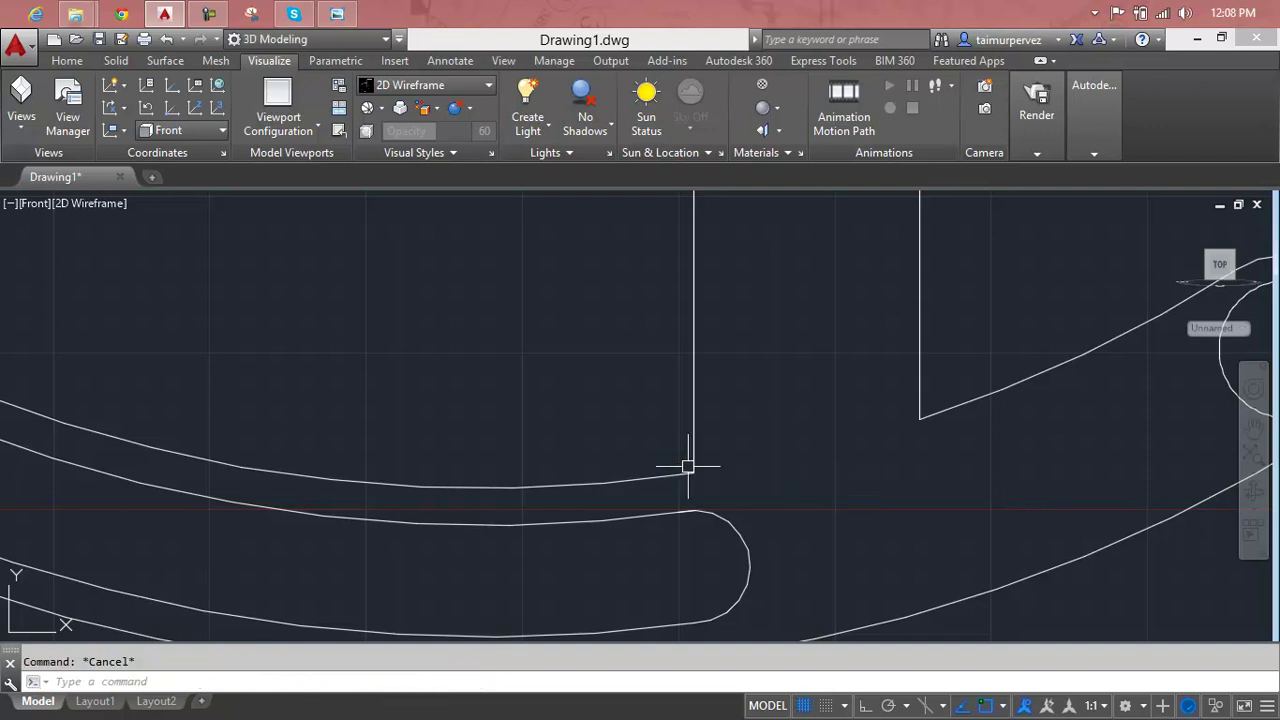
{"action": "key", "text": "Return"}
{"action": "type", "text": "r"}
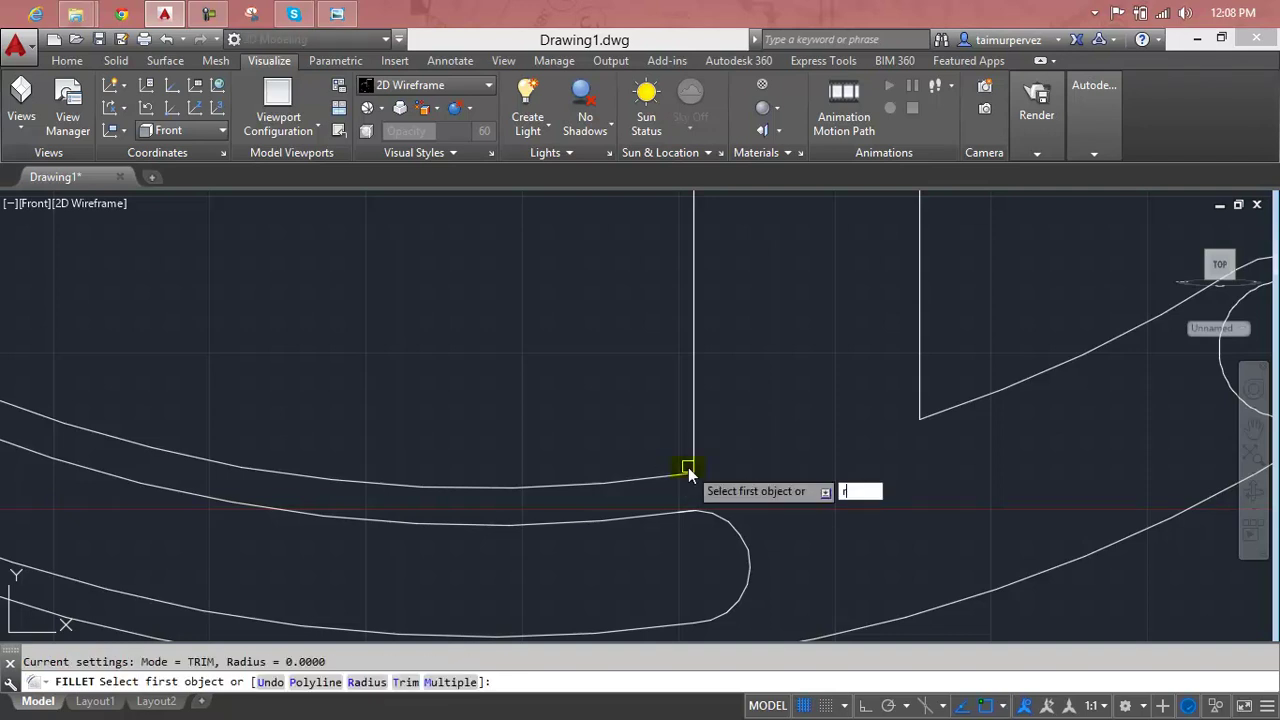
{"action": "key", "text": "Return"}
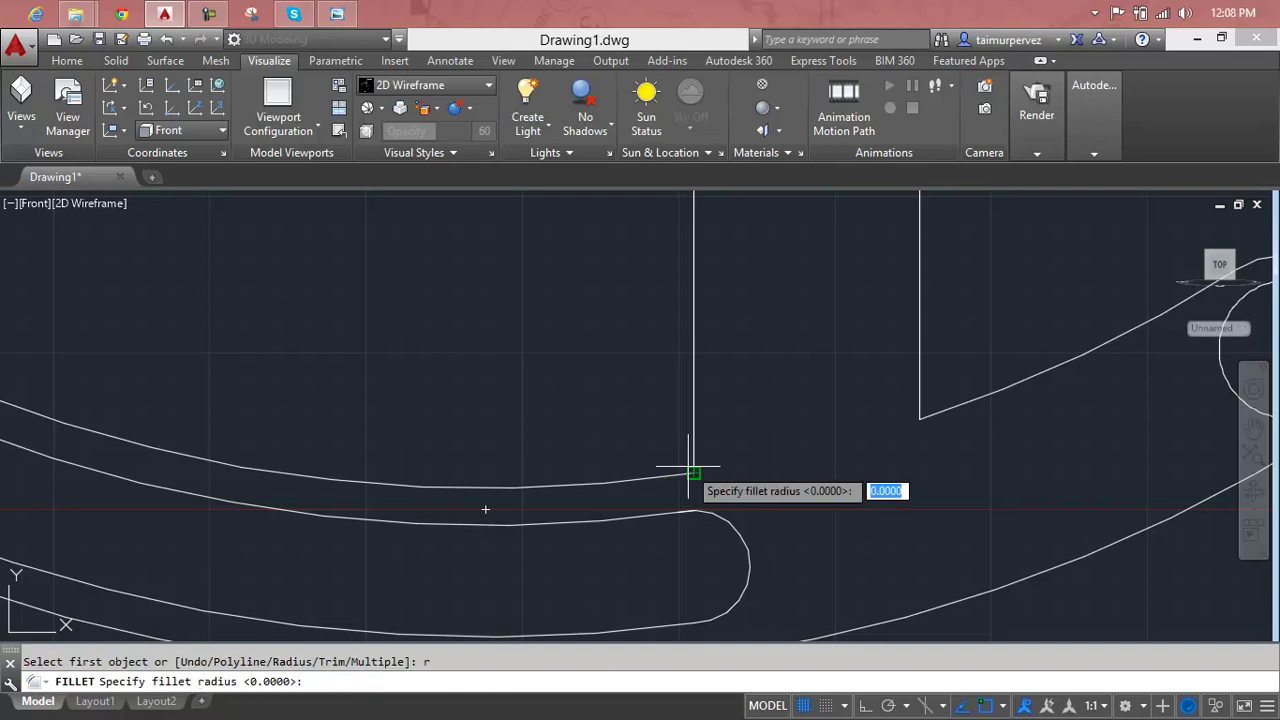
{"action": "key", "text": "Return"}
{"action": "left_click", "coordinate": [693, 450]}
{"action": "left_click", "coordinate": [671, 474]}
Step: Fillet the other shank edge into the lower arm and the stem into the head curve
{"action": "key", "text": "Return"}
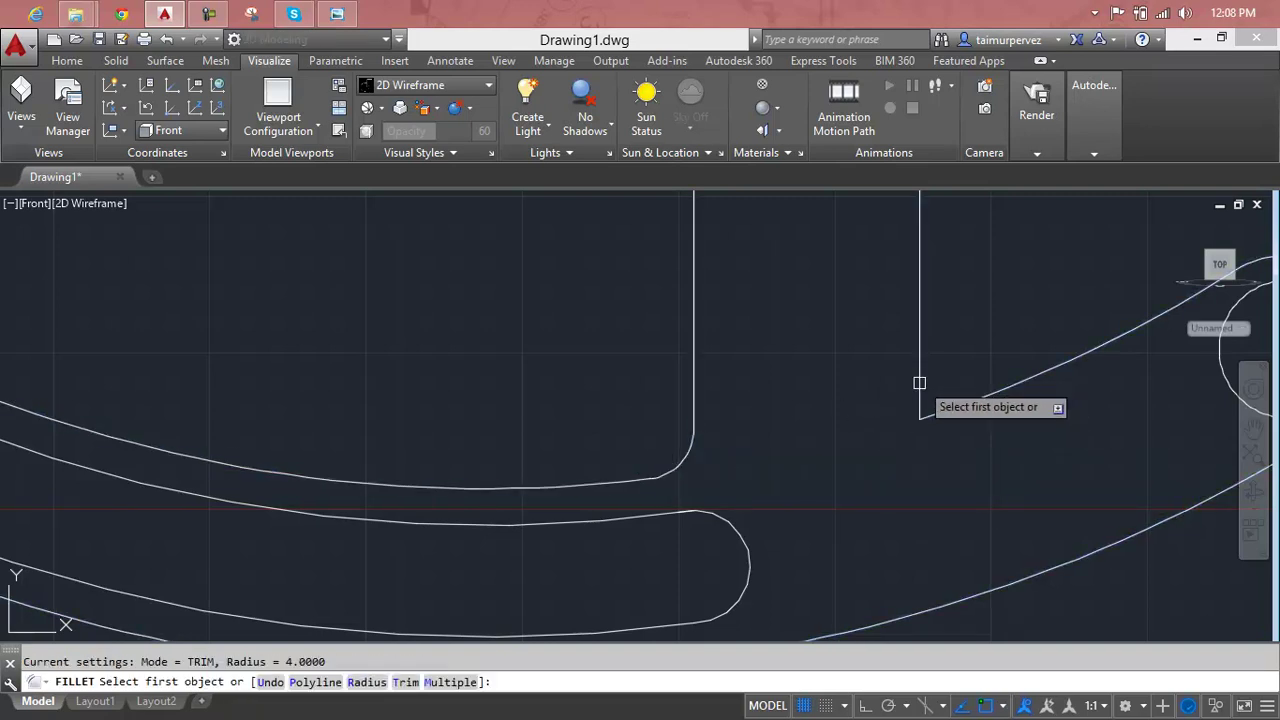
{"action": "left_click", "coordinate": [919, 386]}
{"action": "left_click", "coordinate": [943, 407]}
{"action": "scroll", "coordinate": [950, 408], "scroll_direction": "down", "scroll_amount": 4}
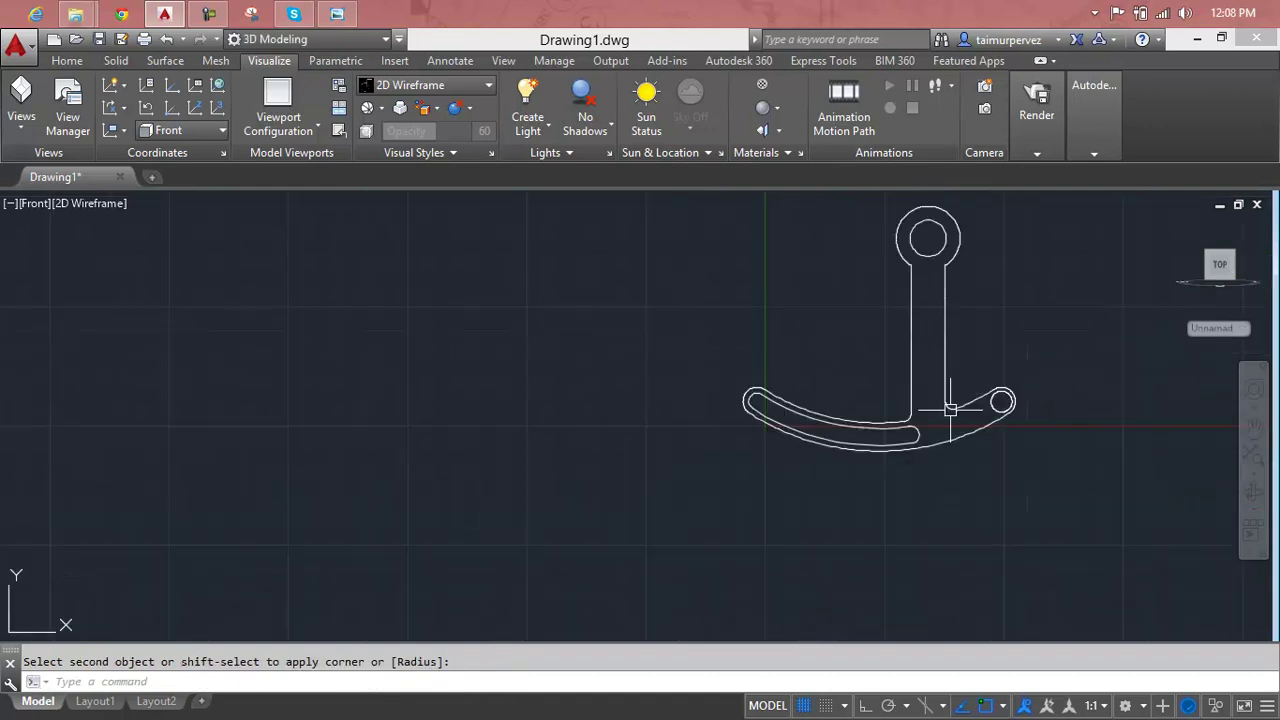
{"action": "scroll", "coordinate": [912, 255], "scroll_direction": "up", "scroll_amount": 4}
{"action": "scroll", "coordinate": [909, 271], "scroll_direction": "up", "scroll_amount": 4}
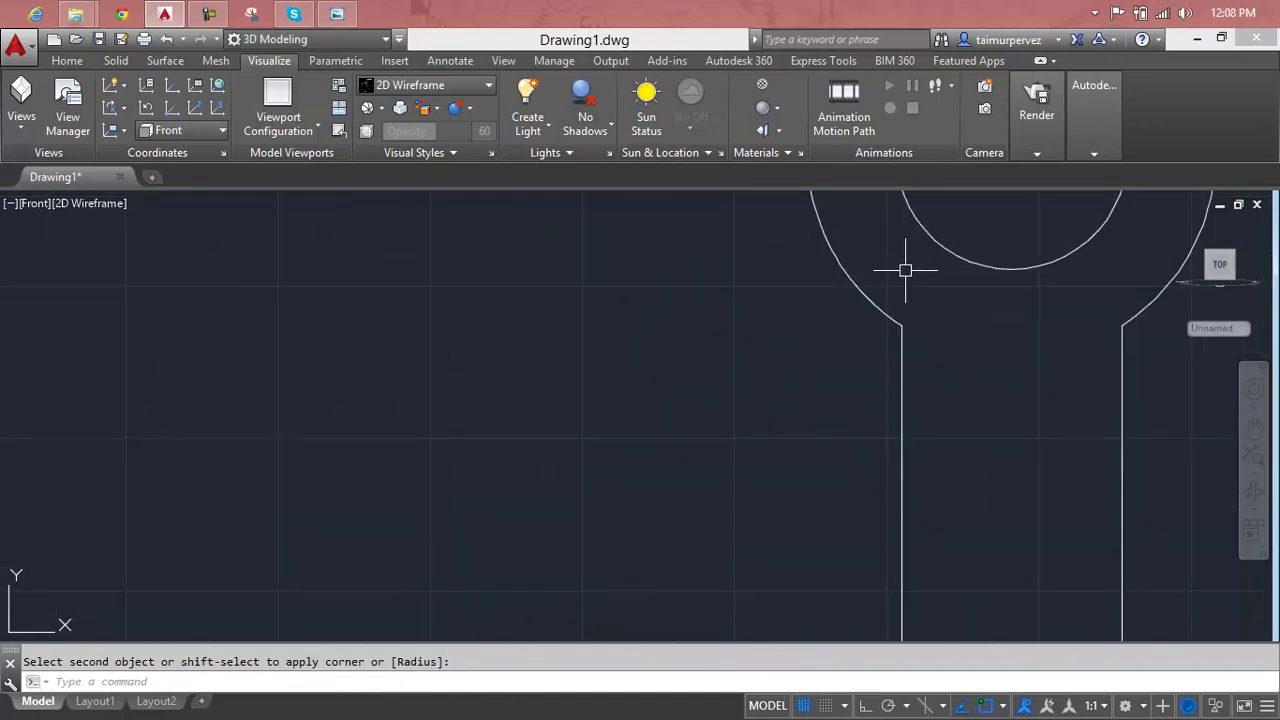
{"action": "key", "text": "Return"}
{"action": "left_click", "coordinate": [890, 321]}
{"action": "left_click", "coordinate": [902, 346]}
{"action": "key", "text": "Return"}
Step: Fillet the right stem line into the head arc and centre the anchor in view
{"action": "left_click", "coordinate": [1123, 352]}
{"action": "left_click", "coordinate": [1134, 314]}
{"action": "scroll", "coordinate": [1060, 425], "scroll_direction": "down", "scroll_amount": 4}
{"action": "scroll", "coordinate": [1060, 425], "scroll_direction": "down", "scroll_amount": 2}
{"action": "middle_click_drag", "start_coordinate": [1055, 573], "coordinate": [830, 443]}
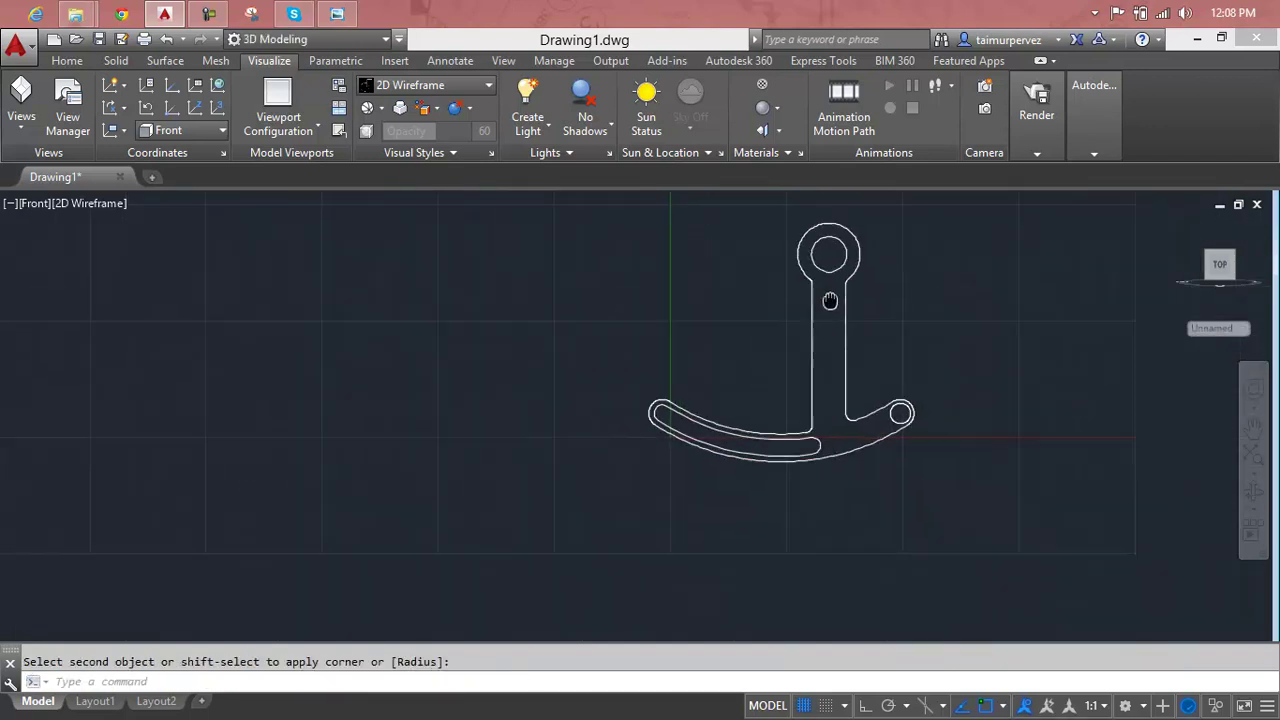
{"action": "key", "text": "Escape"}
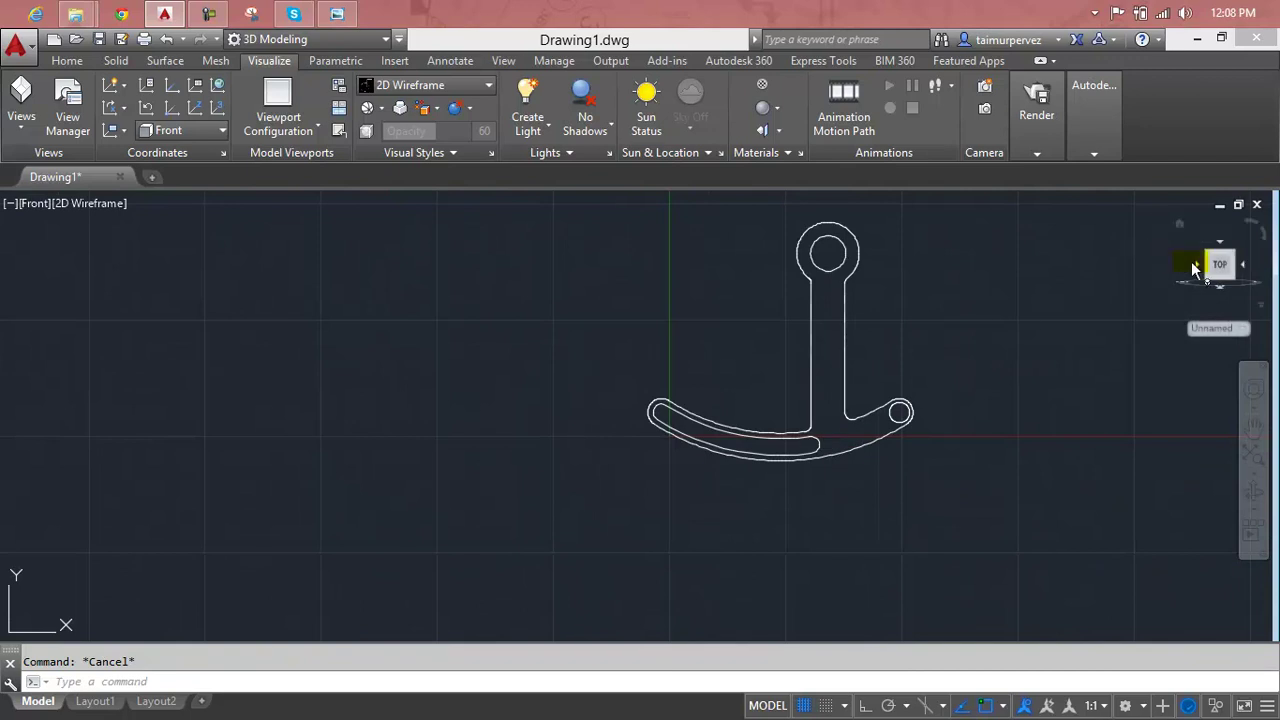
Step: Switch to the Home 3D view, then Top view, then back to Home
{"action": "left_click", "coordinate": [1180, 224]}
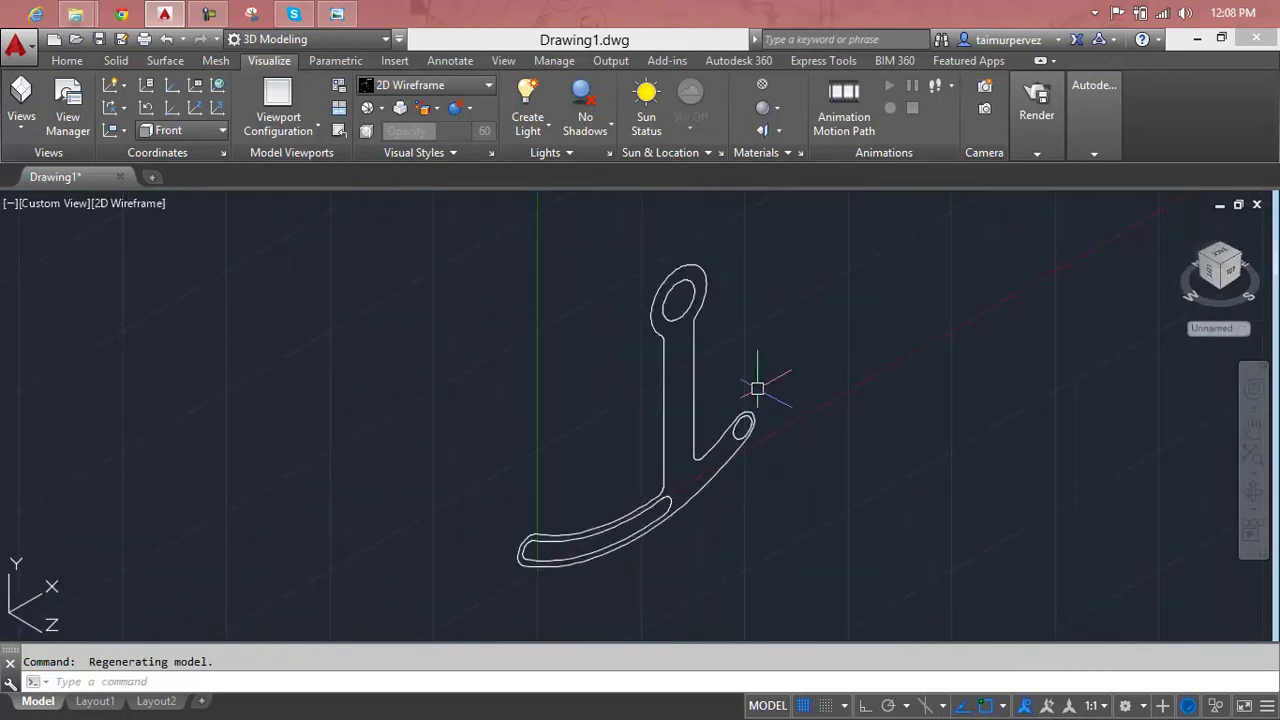
{"action": "left_click", "coordinate": [44, 210]}
{"action": "left_click", "coordinate": [77, 248]}
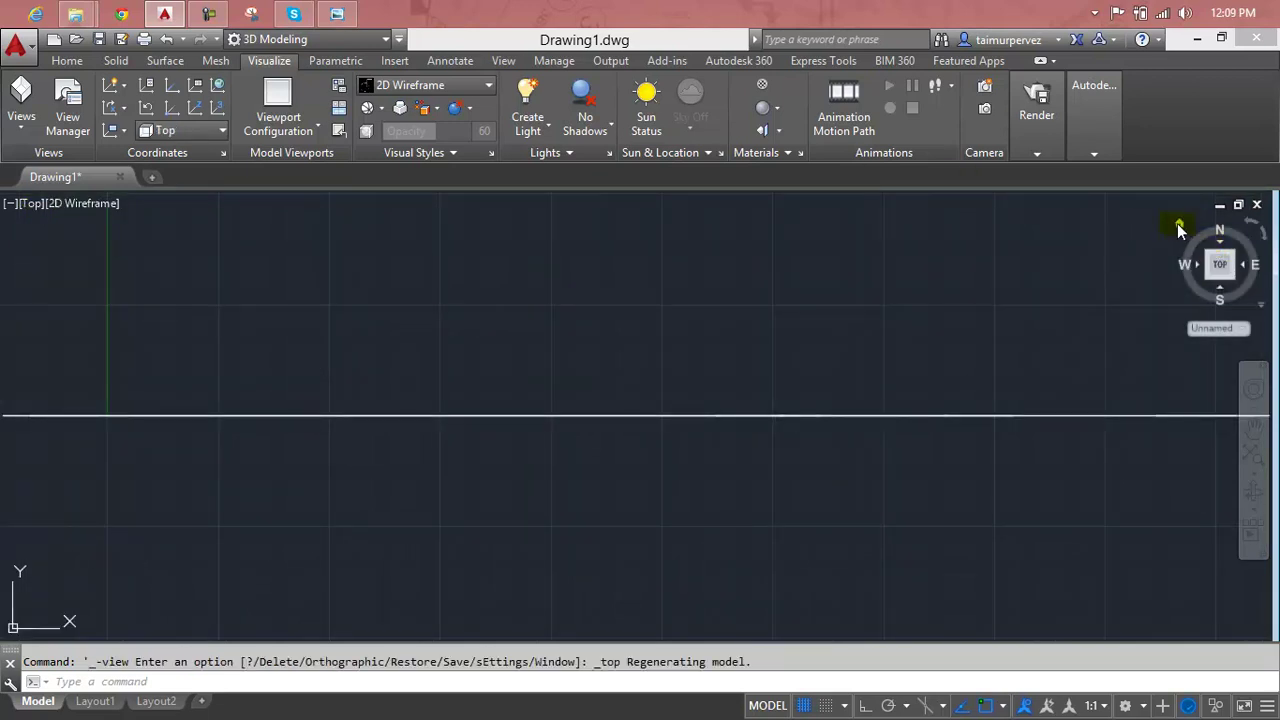
{"action": "left_click", "coordinate": [1177, 224]}
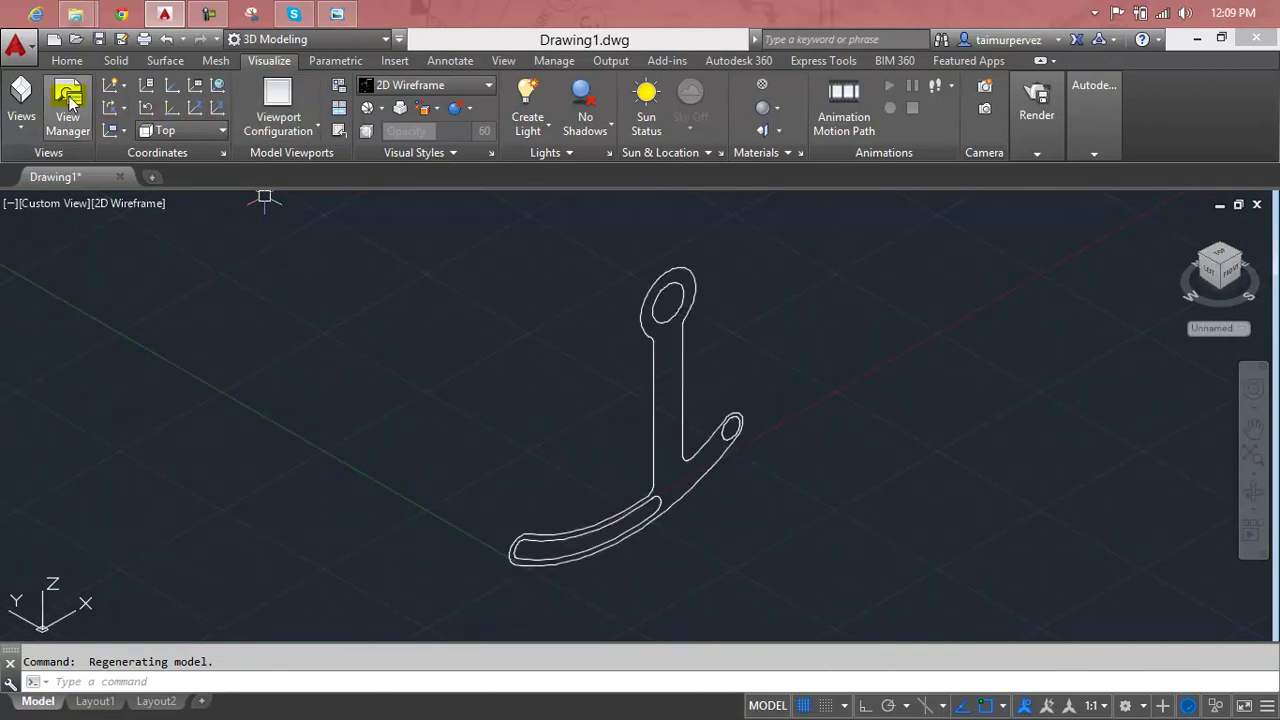
{"action": "left_click", "coordinate": [68, 61]}
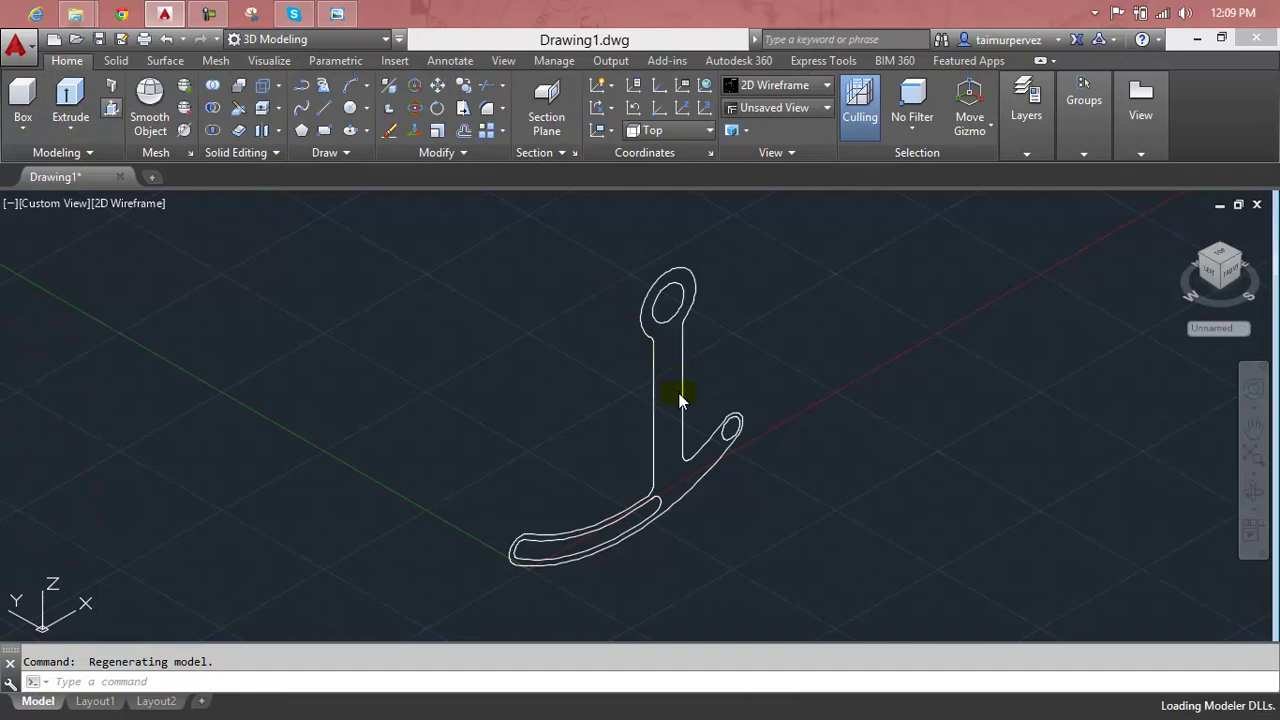
Step: Press-pull the anchor's enclosed area upward into a solid plate, keeping both holes open
{"action": "key", "text": "ctrl+shift+e"}
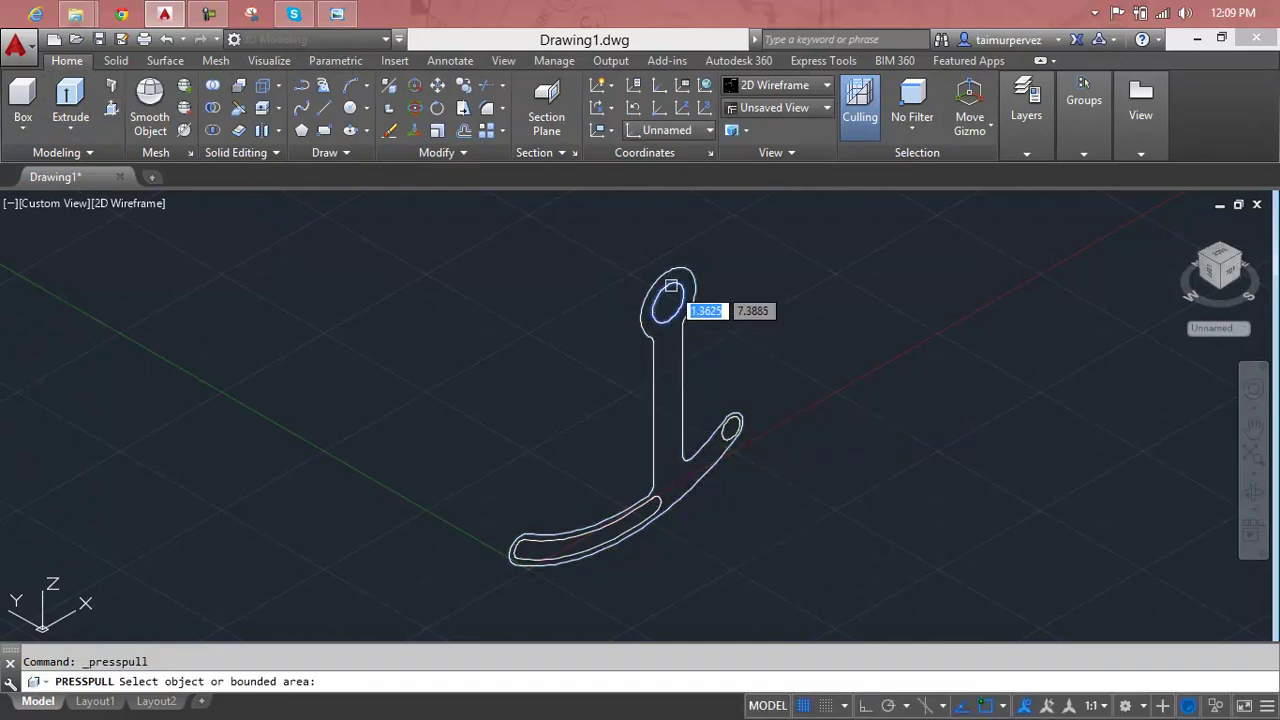
{"action": "left_click", "coordinate": [662, 372]}
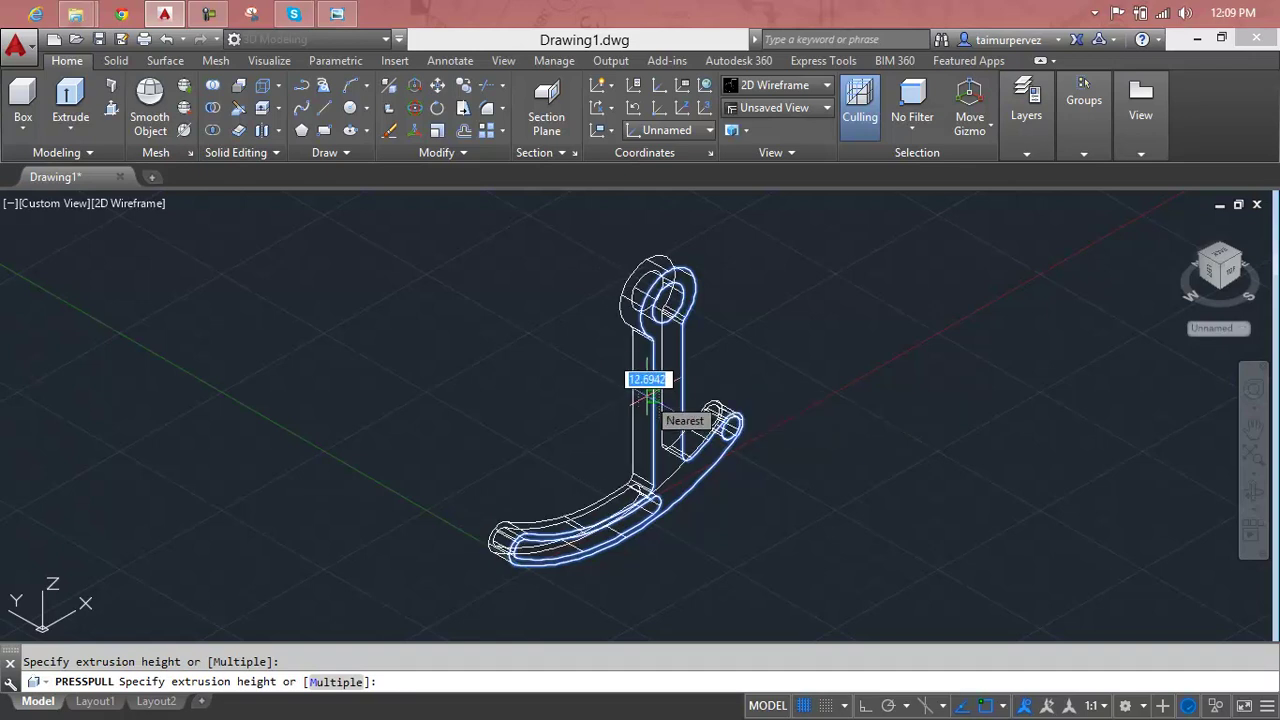
{"action": "left_click", "coordinate": [649, 396]}
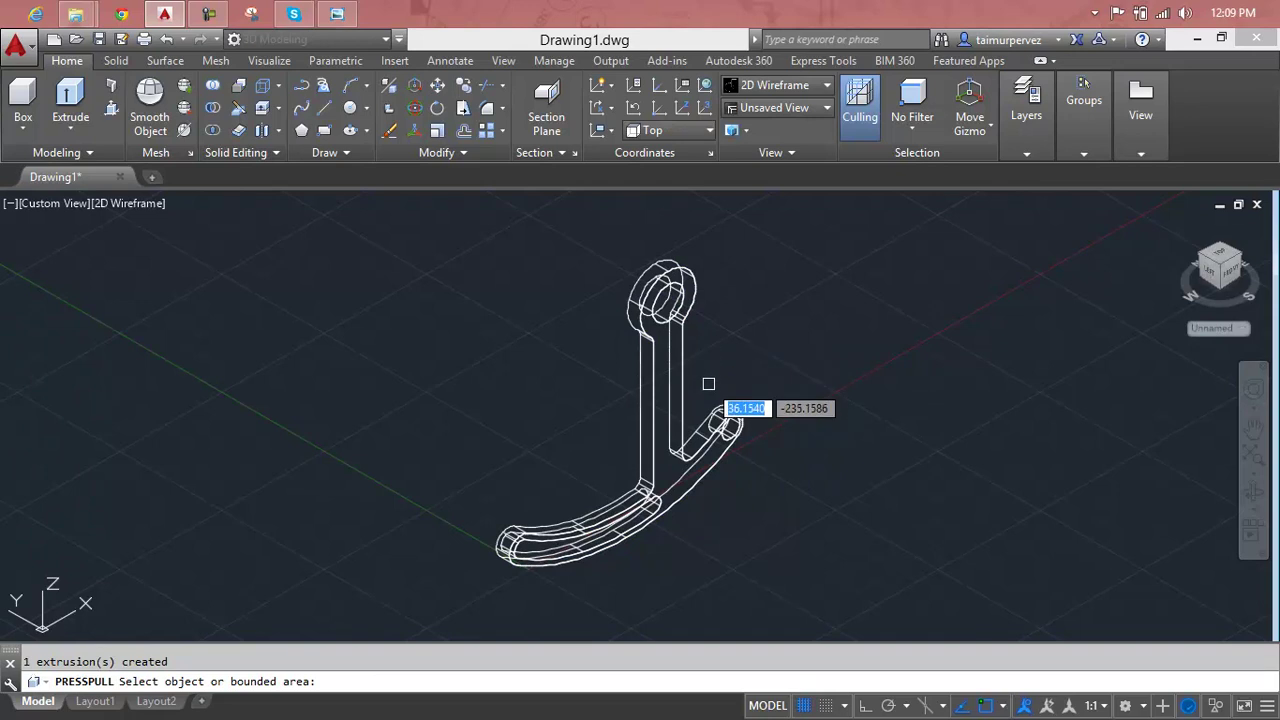
{"action": "key", "text": "Escape"}
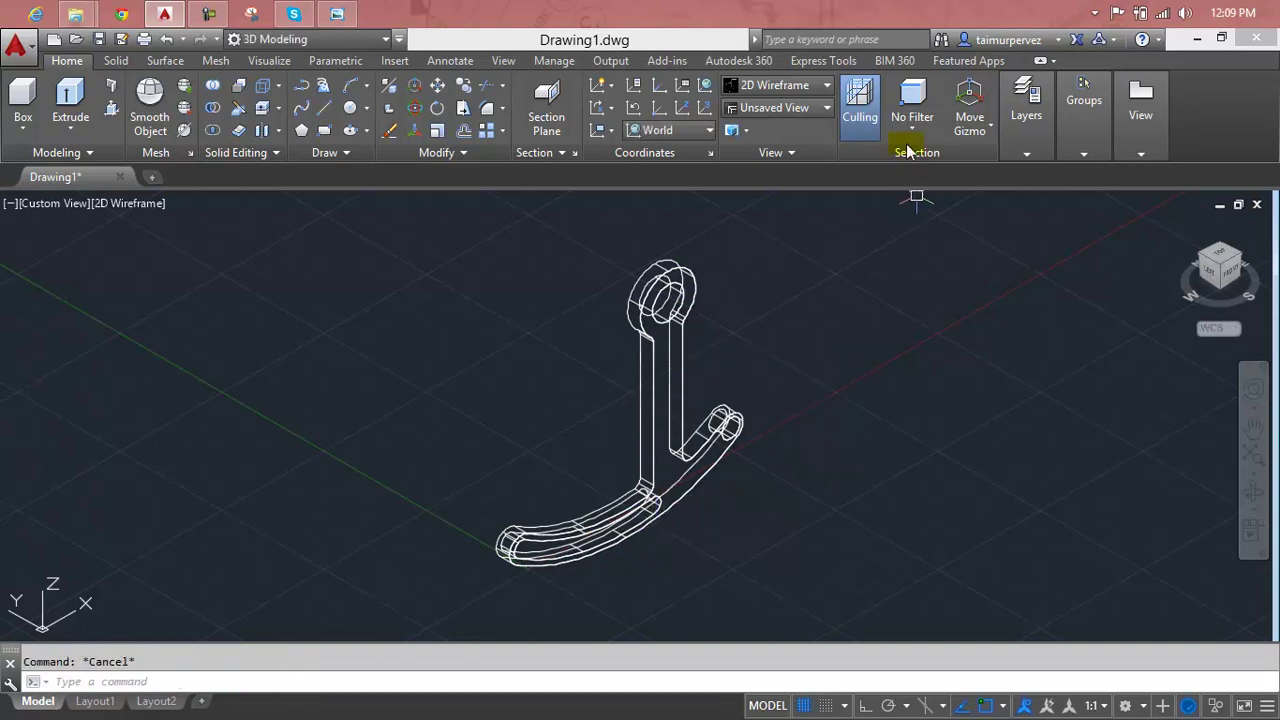
Step: Apply the Realistic visual style, orbit the hook to face front, and zoom out
{"action": "left_click", "coordinate": [810, 97]}
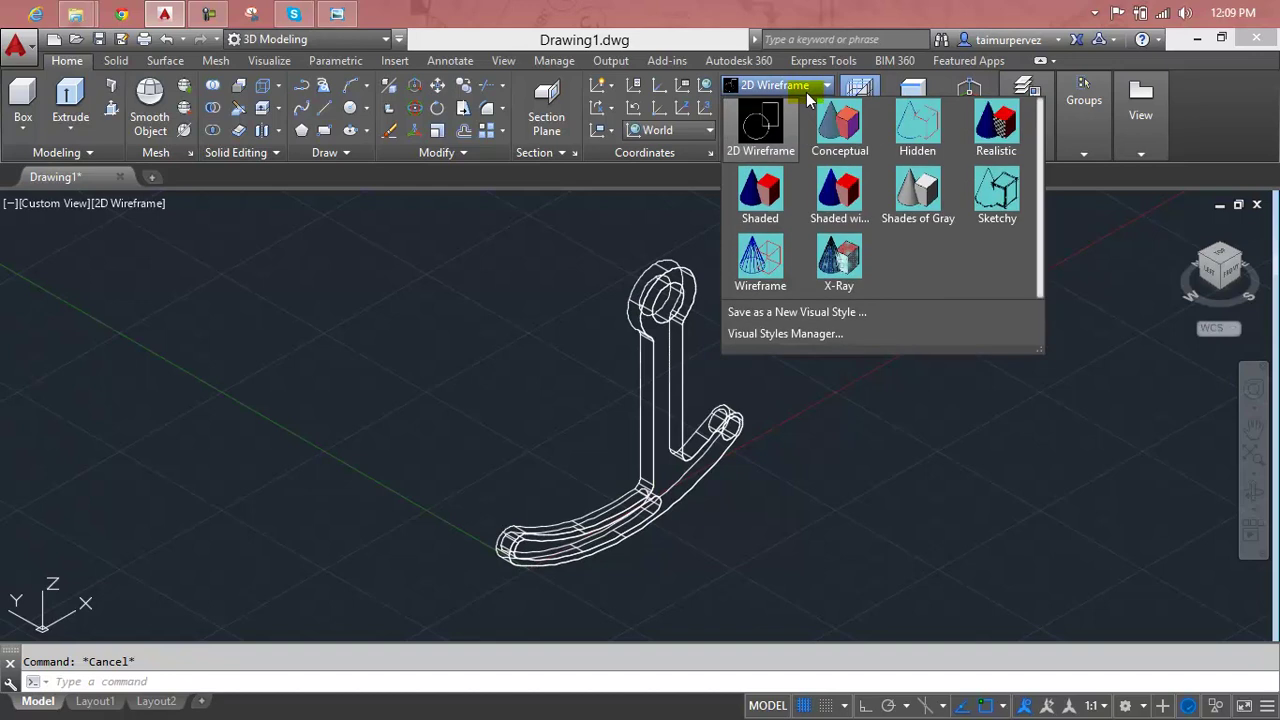
{"action": "left_click", "coordinate": [988, 137]}
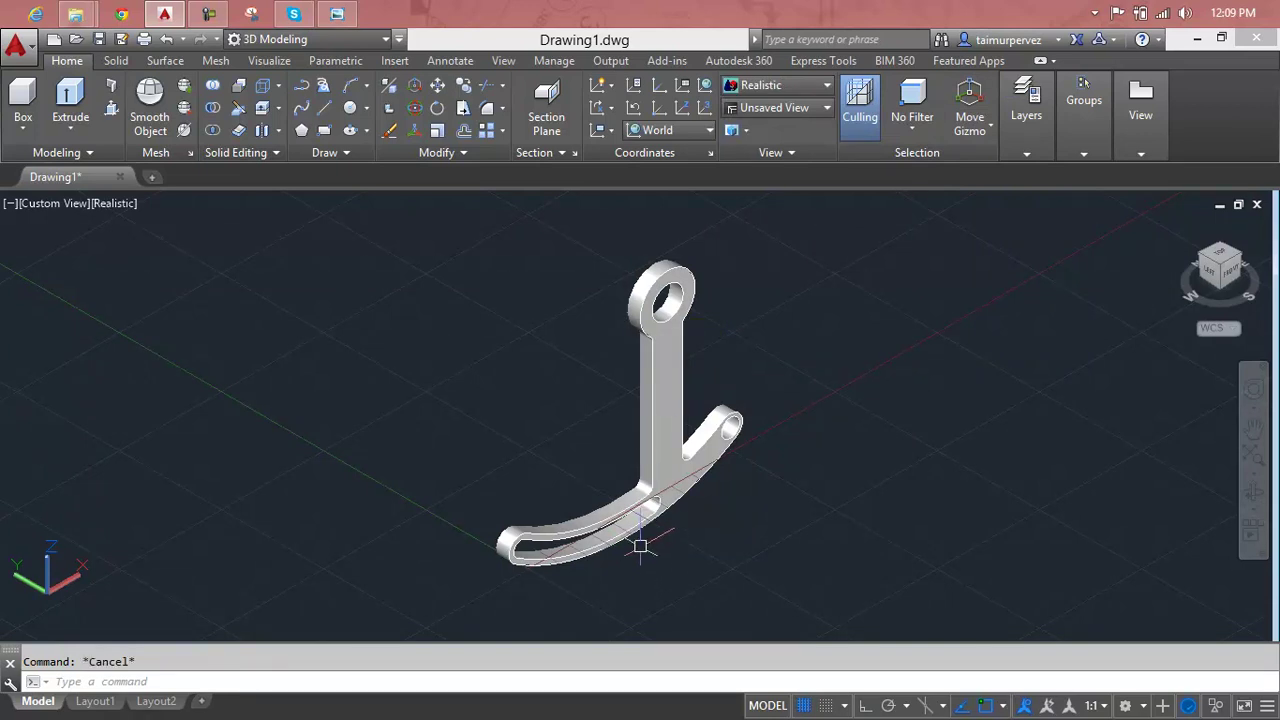
{"action": "middle_click_drag", "start_coordinate": [675, 522], "coordinate": [630, 510], "text": "shift"}
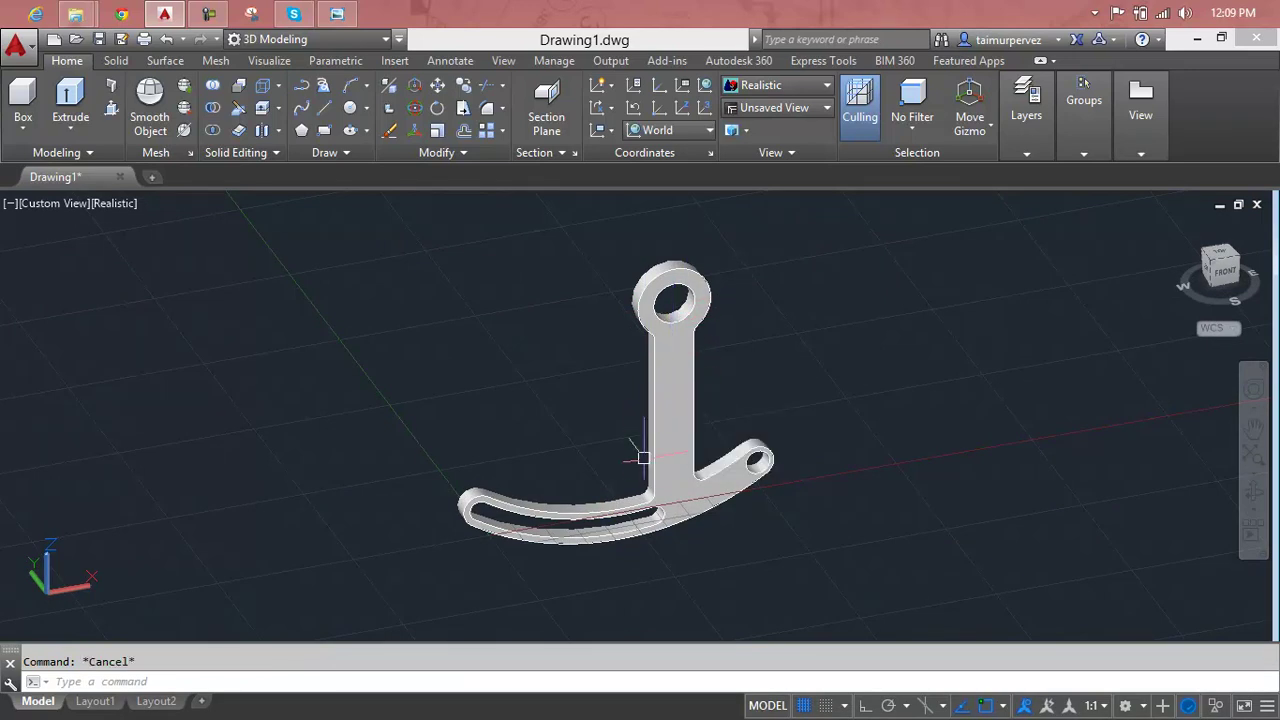
{"action": "scroll", "coordinate": [664, 490], "scroll_direction": "down", "scroll_amount": 2}
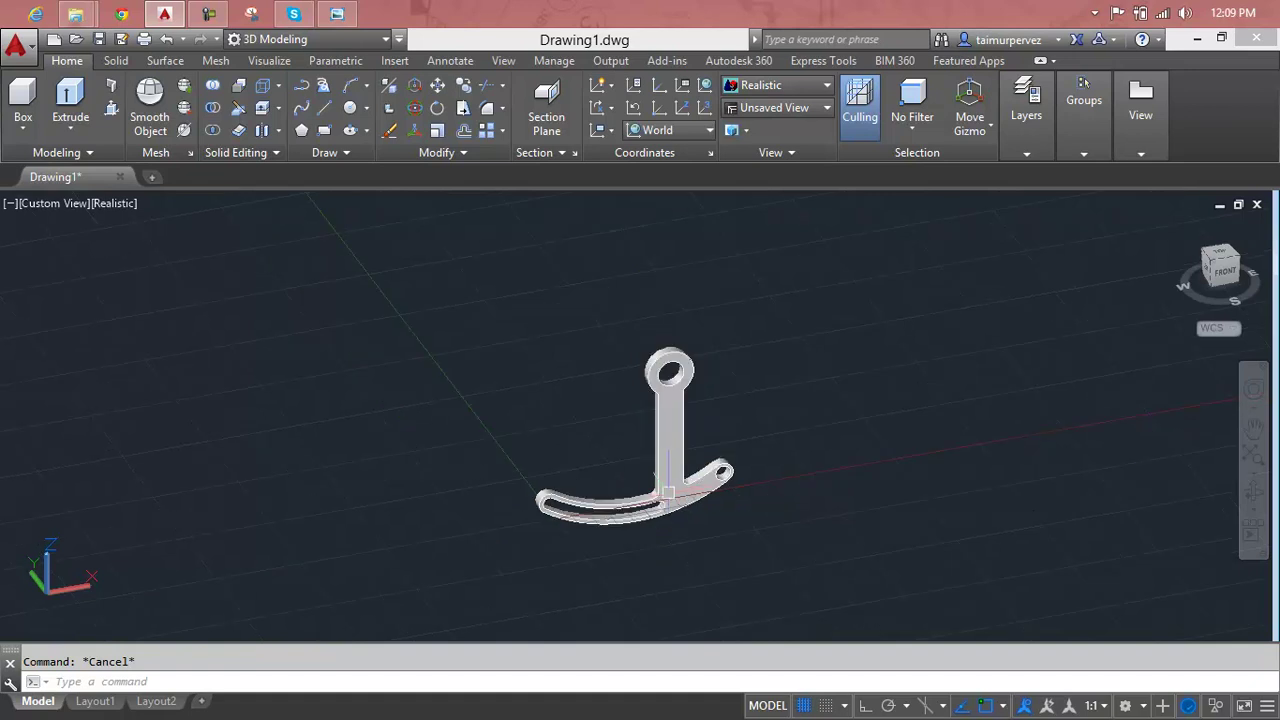
Step: Move the anchor solid aside and delete the four leftover flat outline curves
{"action": "left_click", "coordinate": [1203, 248]}
{"action": "scroll", "coordinate": [889, 349], "scroll_direction": "down", "scroll_amount": 2}
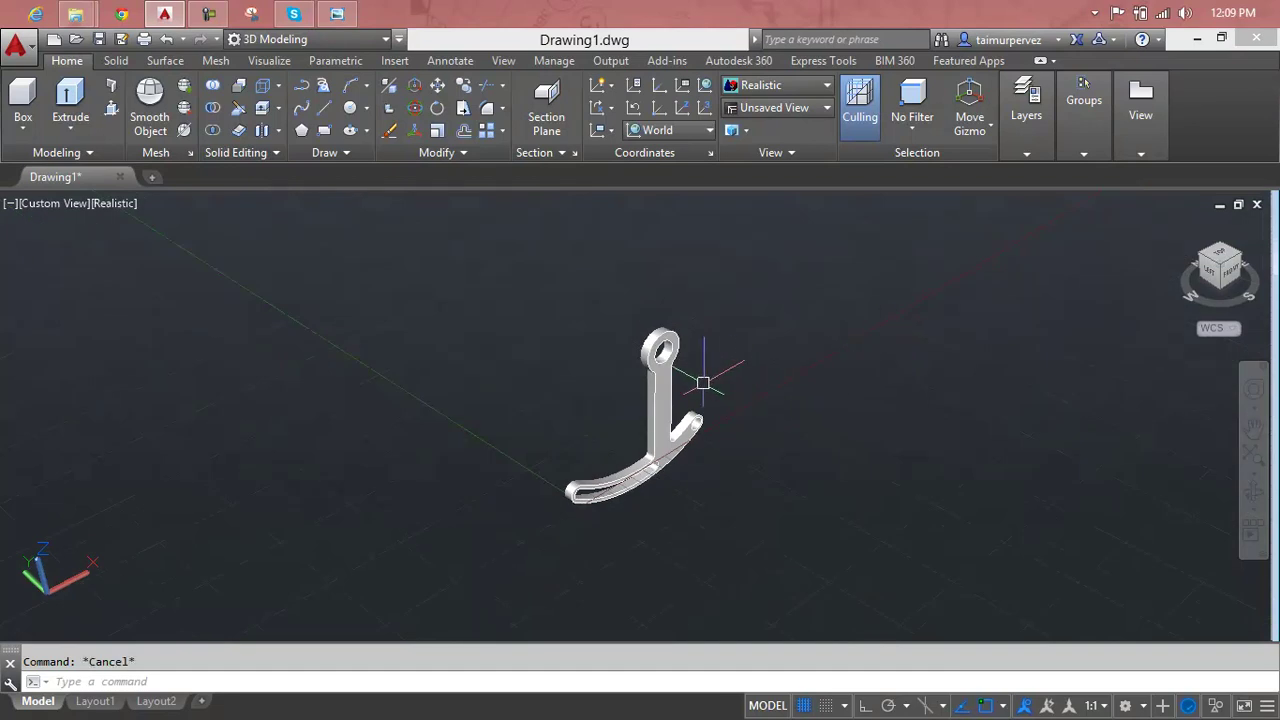
{"action": "left_click", "coordinate": [667, 387]}
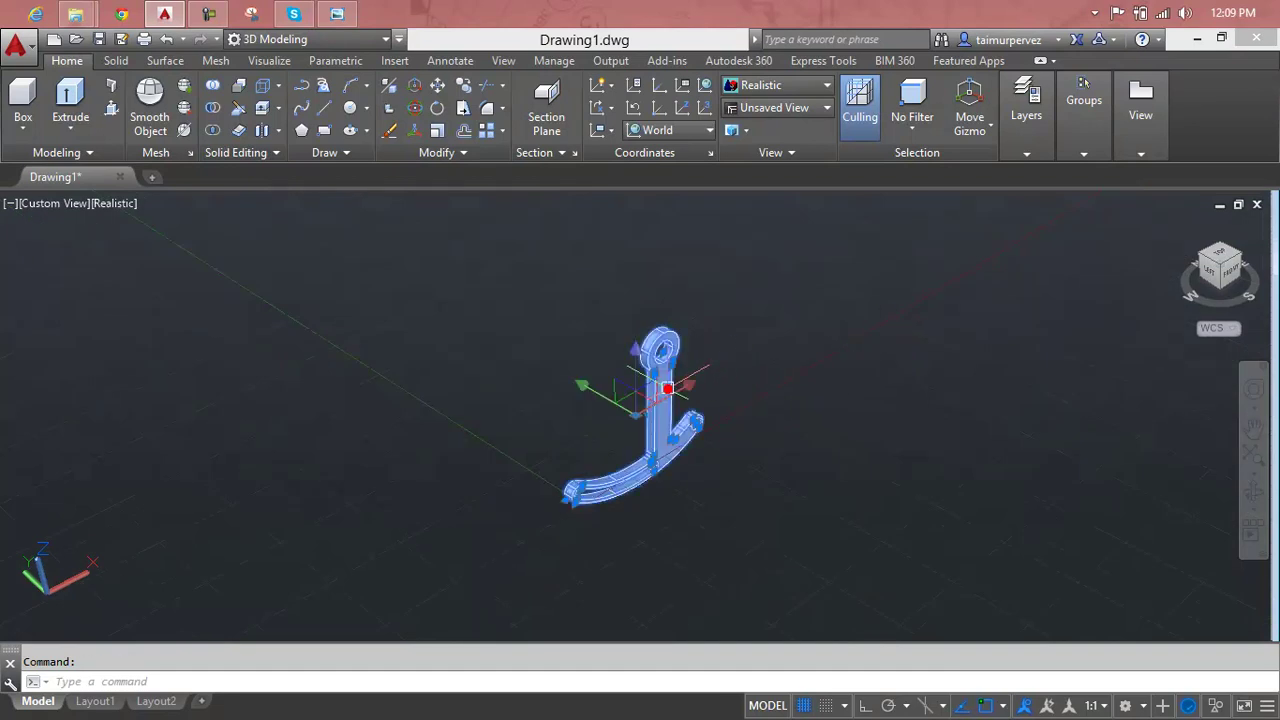
{"action": "left_click", "coordinate": [684, 395]}
{"action": "left_click", "coordinate": [901, 270], "text": "ctrl"}
{"action": "key", "text": "Escape"}
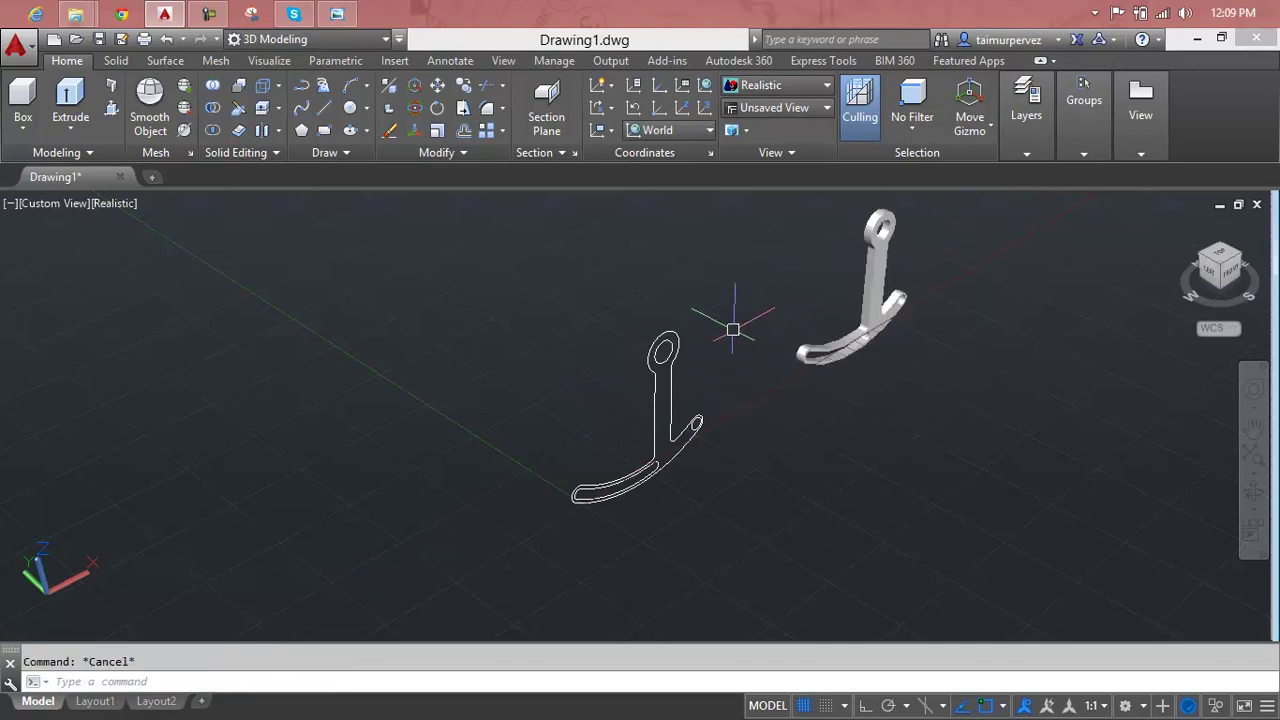
{"action": "left_click", "coordinate": [736, 305]}
{"action": "left_click", "coordinate": [512, 548]}
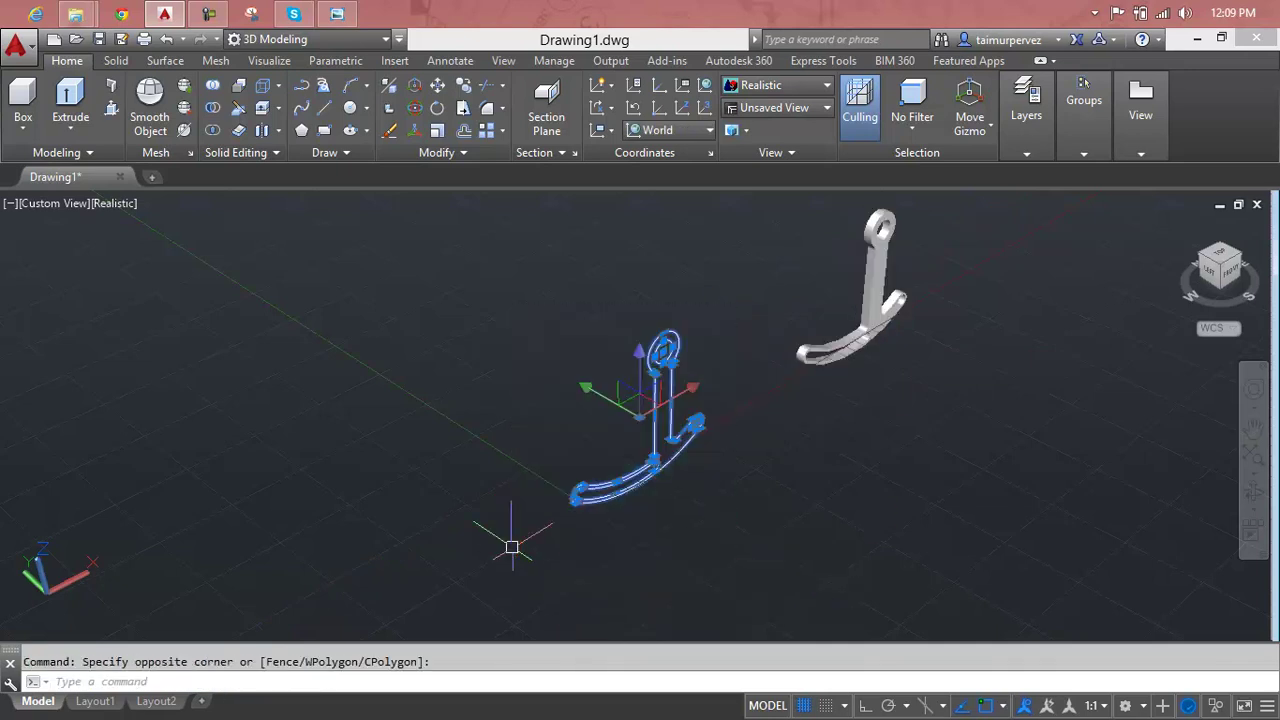
{"action": "key", "text": "Delete"}
Step: Pan, orbit and zoom in to view the solid close up against the ground grid
{"action": "middle_click_drag", "start_coordinate": [840, 331], "coordinate": [700, 386]}
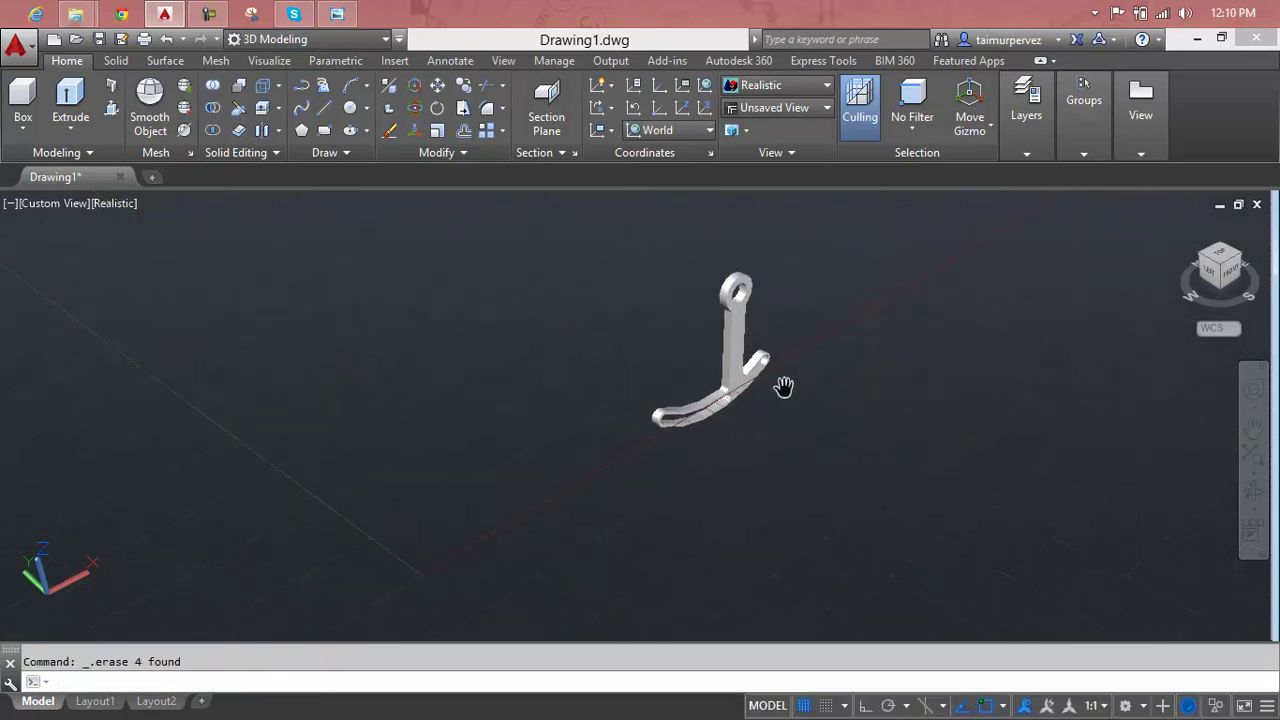
{"action": "scroll", "coordinate": [750, 351], "scroll_direction": "up", "scroll_amount": 1}
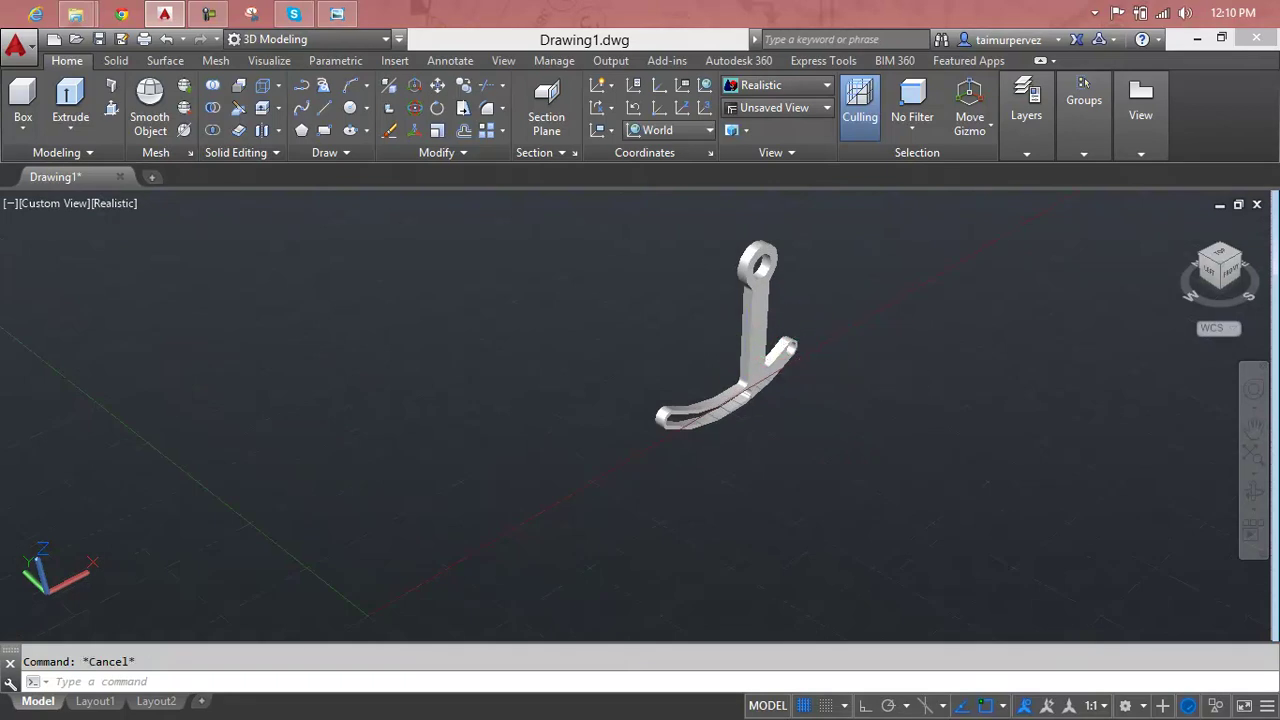
{"action": "type", "text": "m"}
{"action": "key", "text": "Return"}
{"action": "key", "text": "Escape"}
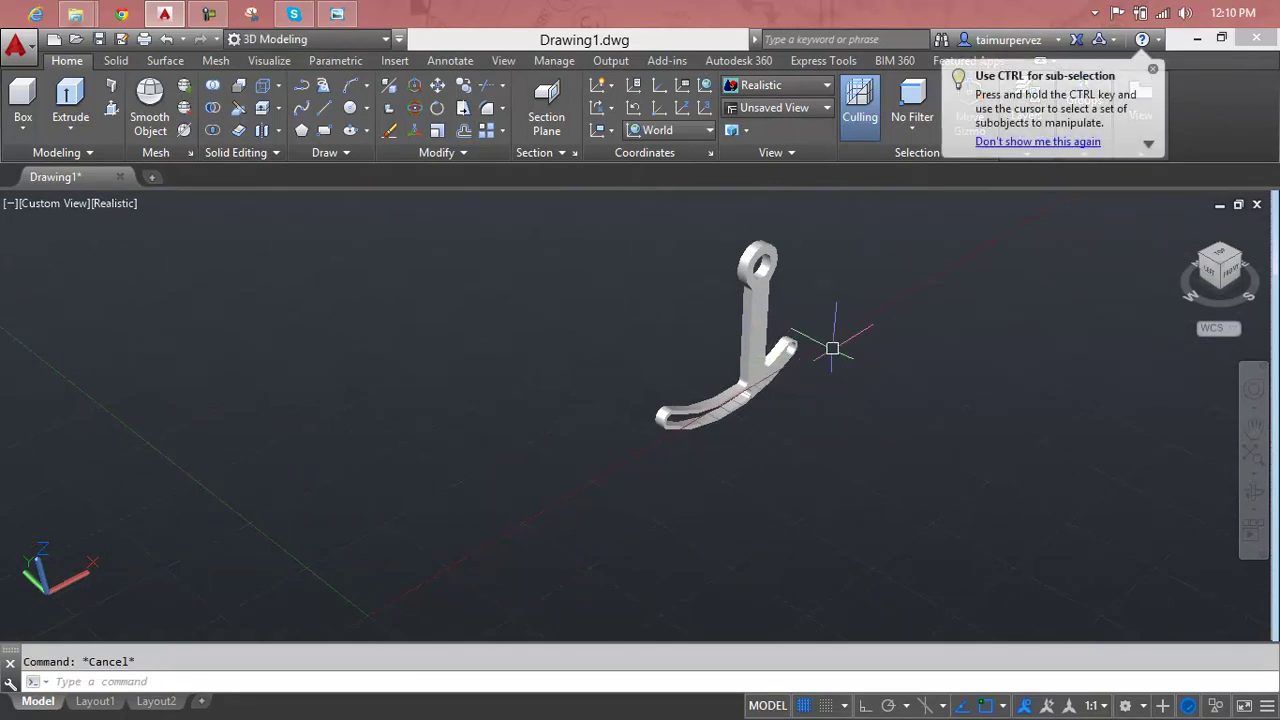
{"action": "scroll", "coordinate": [625, 409], "scroll_direction": "up", "scroll_amount": 2}
{"action": "mouse_move", "coordinate": [743, 431]}
{"action": "middle_mouse_down", "text": "shift"}
{"action": "mouse_move", "coordinate": [737, 277]}
{"action": "mouse_move", "coordinate": [608, 457]}
{"action": "middle_mouse_up", "text": "shift"}
{"action": "scroll", "coordinate": [737, 277], "scroll_direction": "up", "scroll_amount": 2}
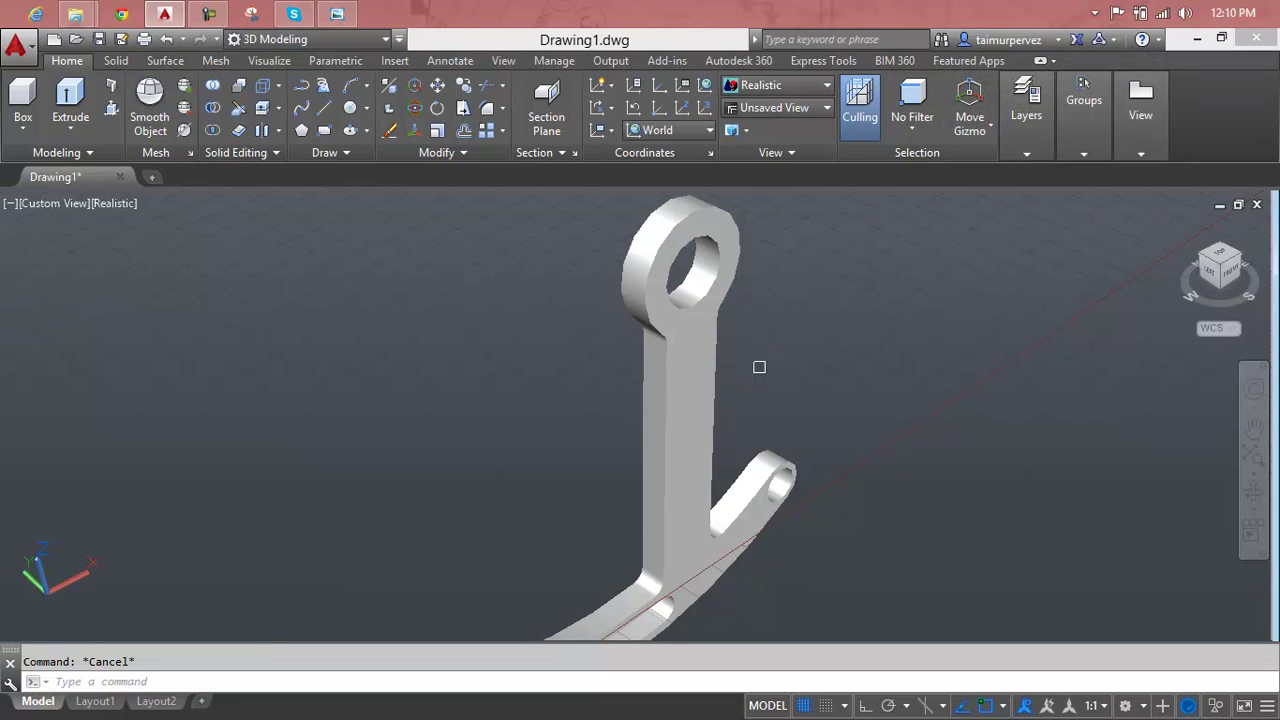
Step: Start a radius-3 fillet and select the stem's vertical edge and the eye's arc edge
{"action": "type", "text": "f"}
{"action": "key", "text": "Return"}
{"action": "key", "text": "Return"}
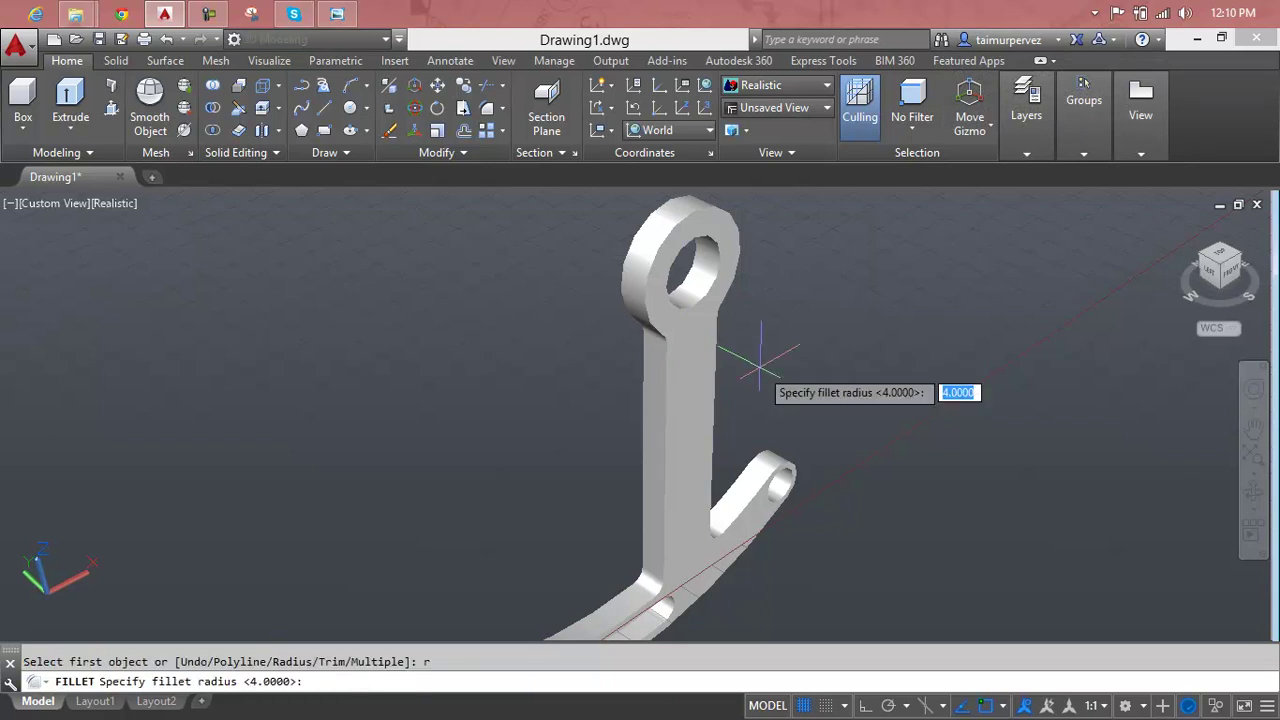
{"action": "type", "text": "3"}
{"action": "key", "text": "Return"}
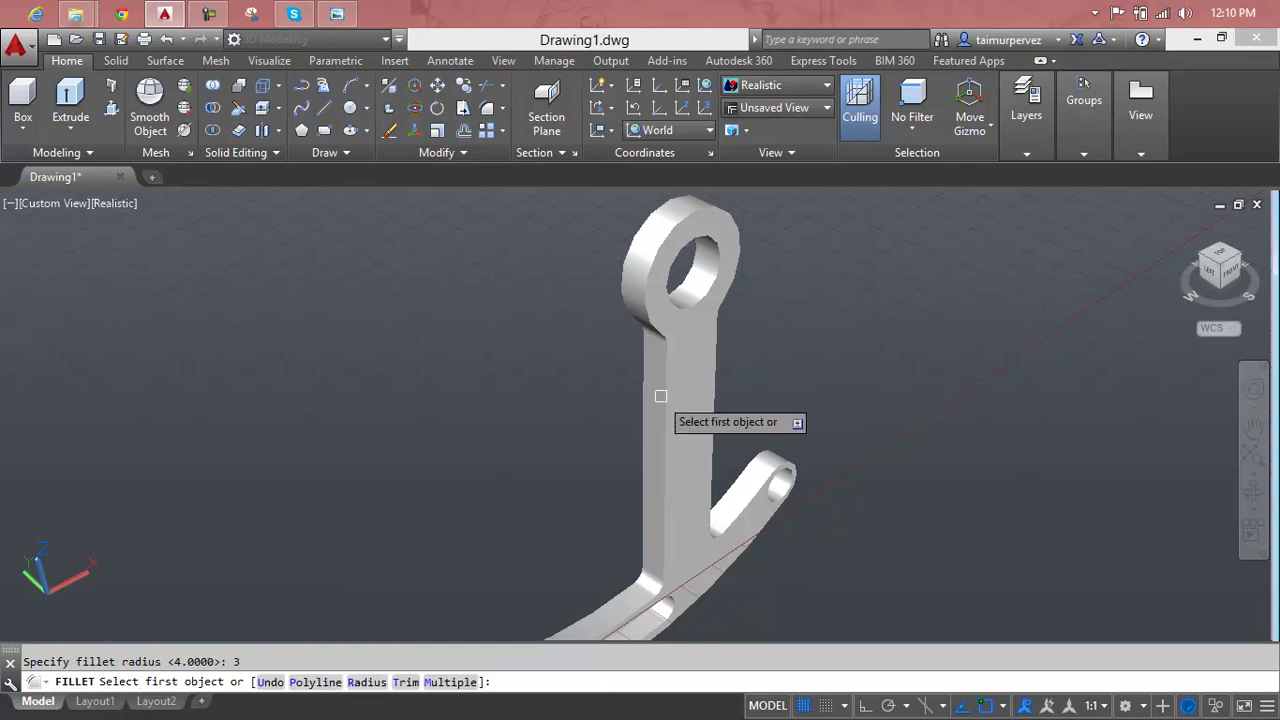
{"action": "left_click", "coordinate": [666, 390]}
{"action": "key", "text": "Return"}
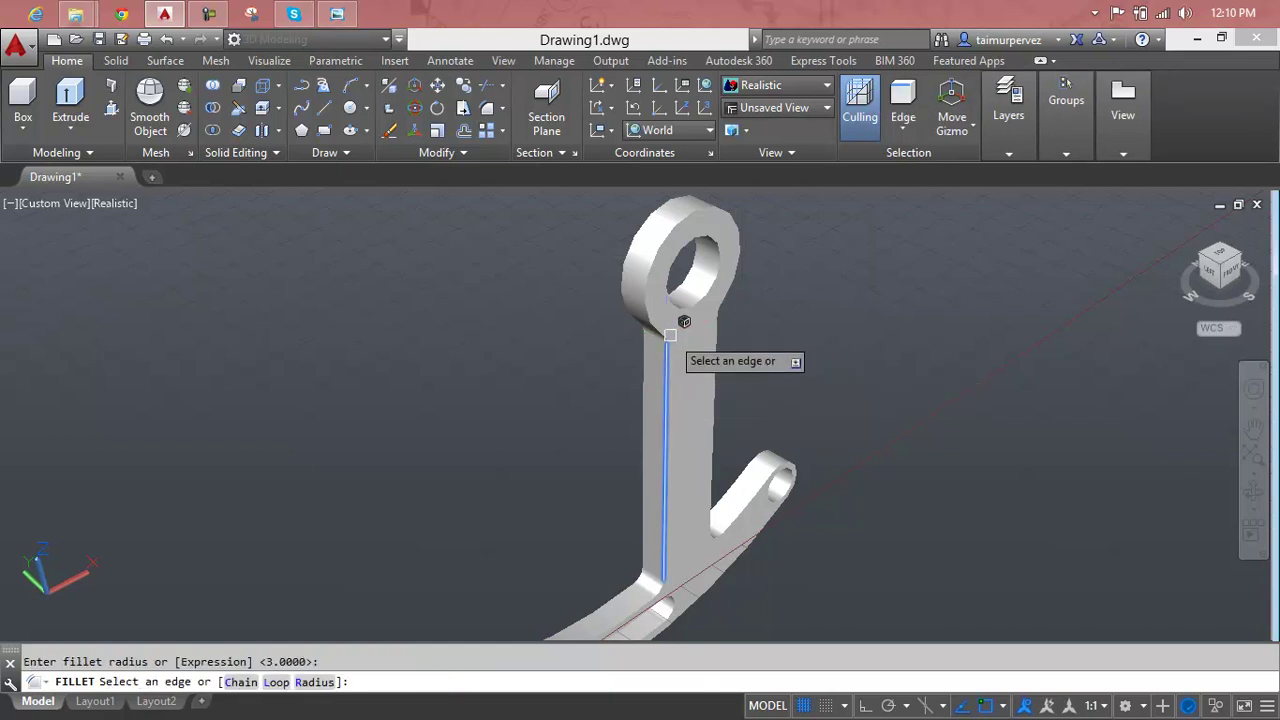
{"action": "left_click", "coordinate": [660, 322]}
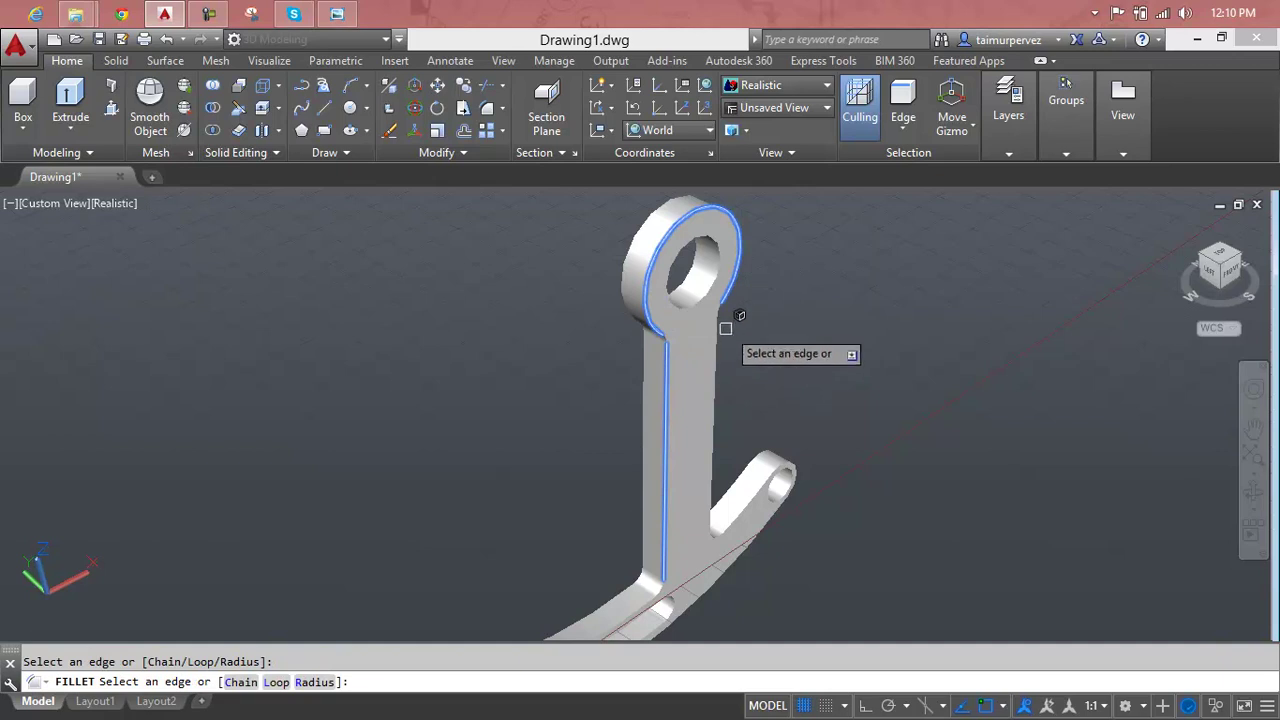
Step: Add the inner corner and bend edges of the hook's lower arm and apply the fillet
{"action": "scroll", "coordinate": [729, 314], "scroll_direction": "up", "scroll_amount": 2}
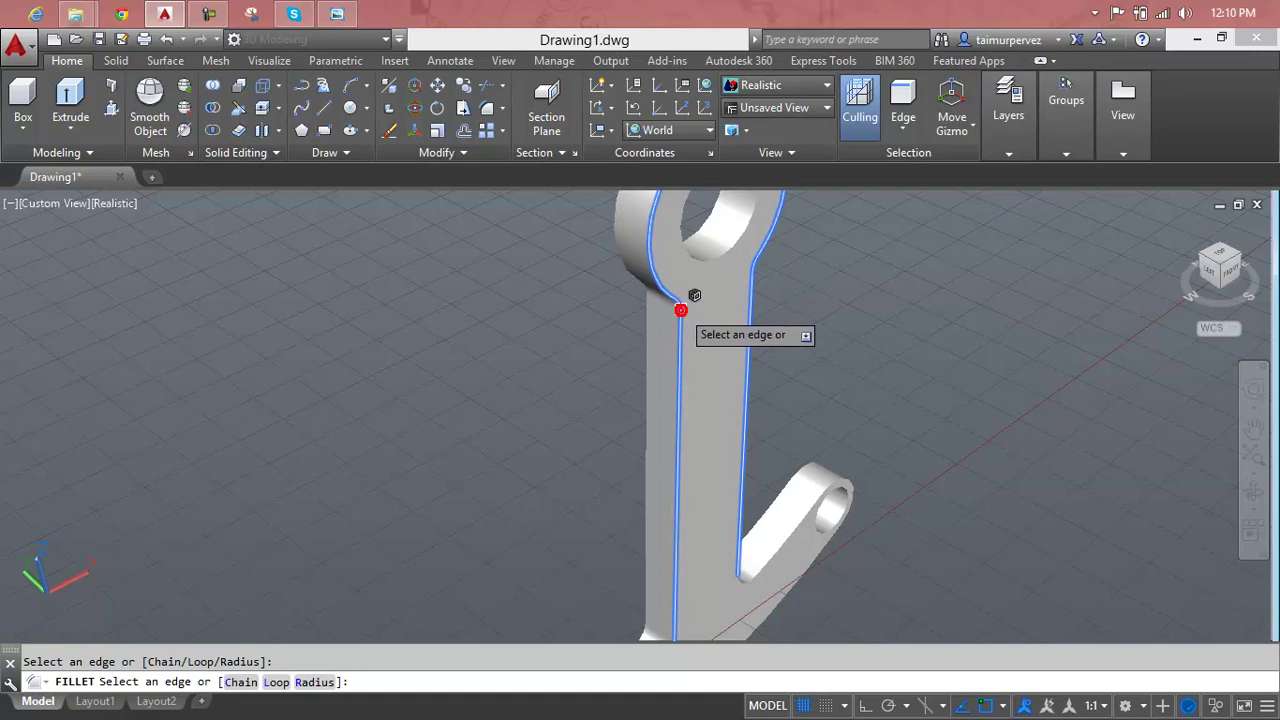
{"action": "middle_click_drag", "start_coordinate": [771, 449], "coordinate": [723, 321], "text": "shift"}
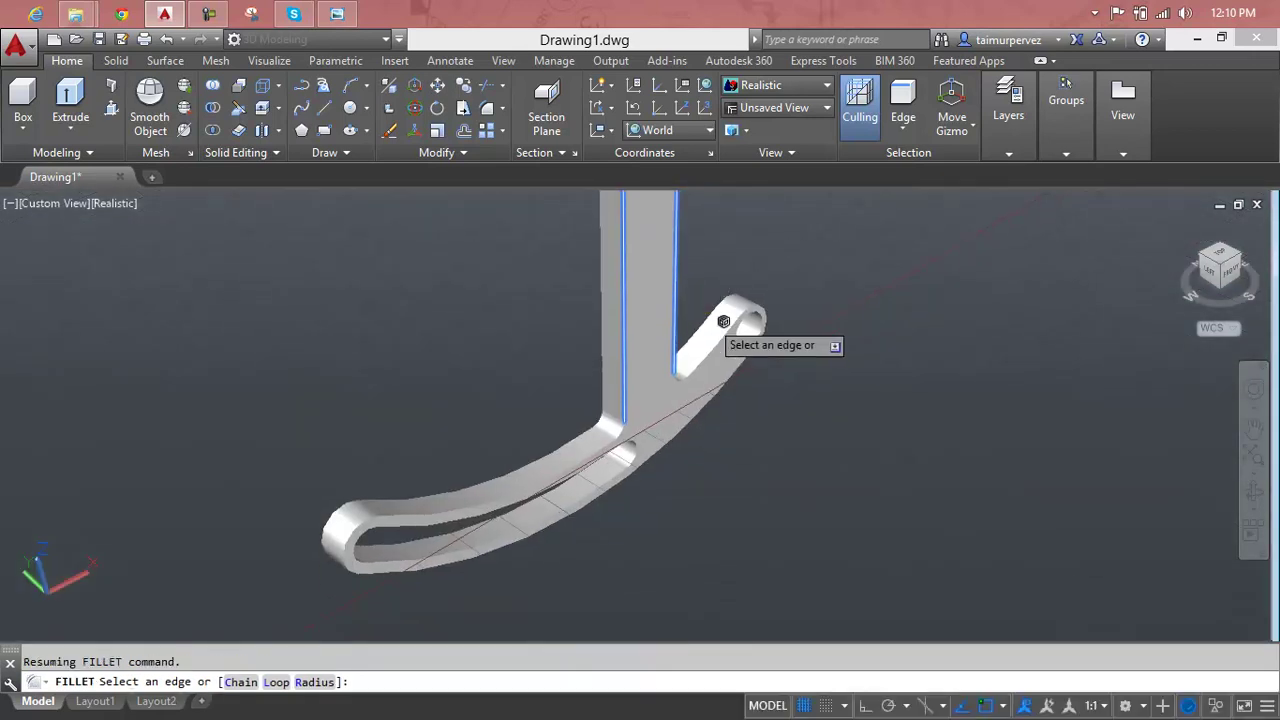
{"action": "scroll", "coordinate": [710, 353], "scroll_direction": "up", "scroll_amount": 1}
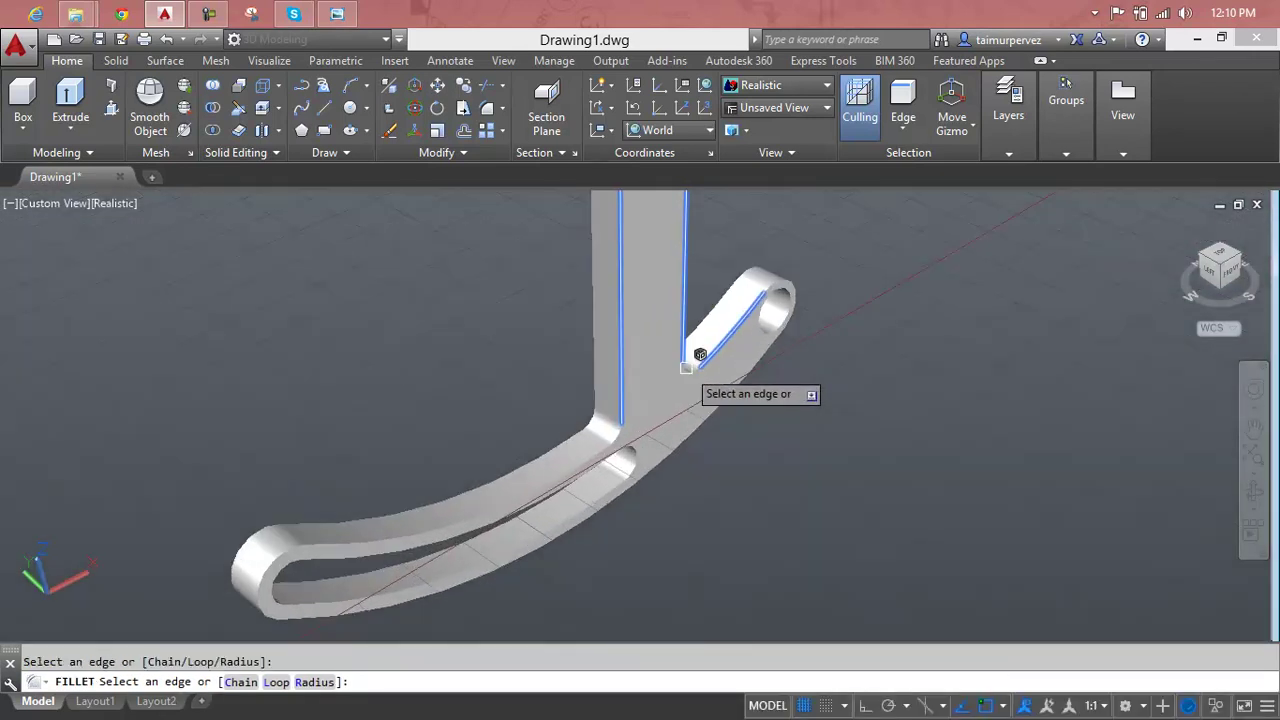
{"action": "left_click", "coordinate": [690, 367]}
{"action": "scroll", "coordinate": [700, 352], "scroll_direction": "up", "scroll_amount": 1}
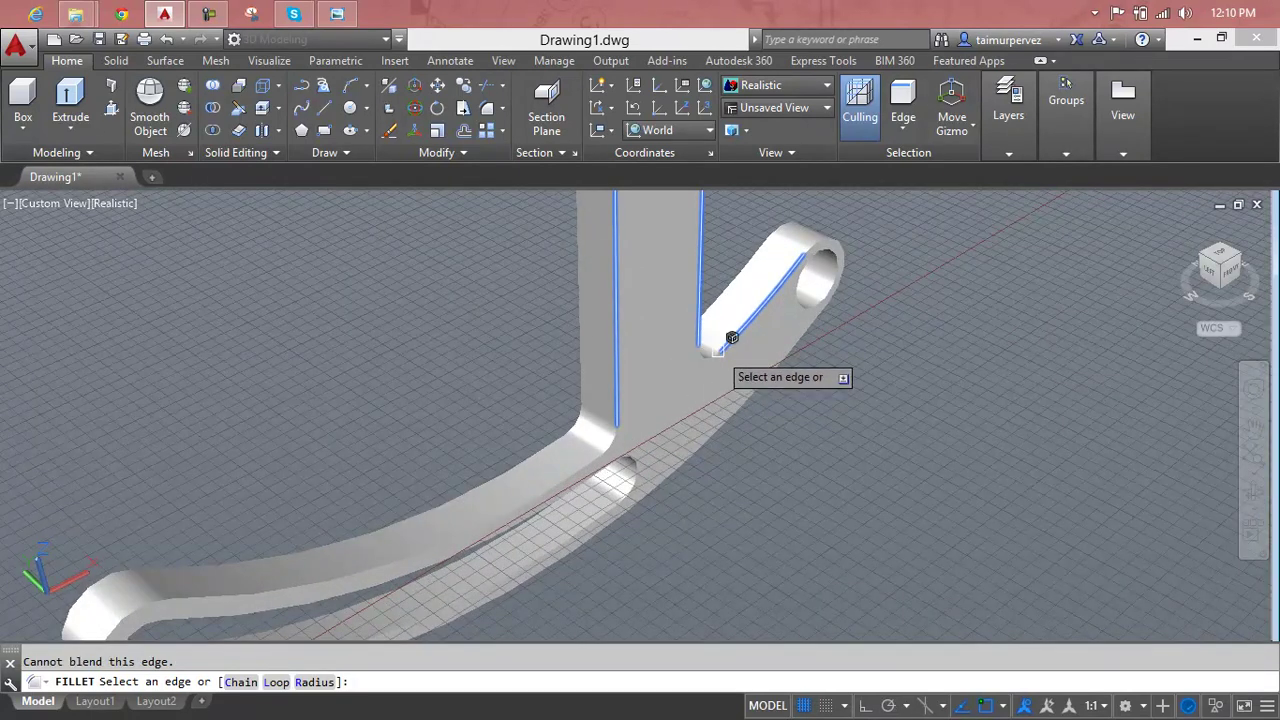
{"action": "left_click", "coordinate": [705, 354]}
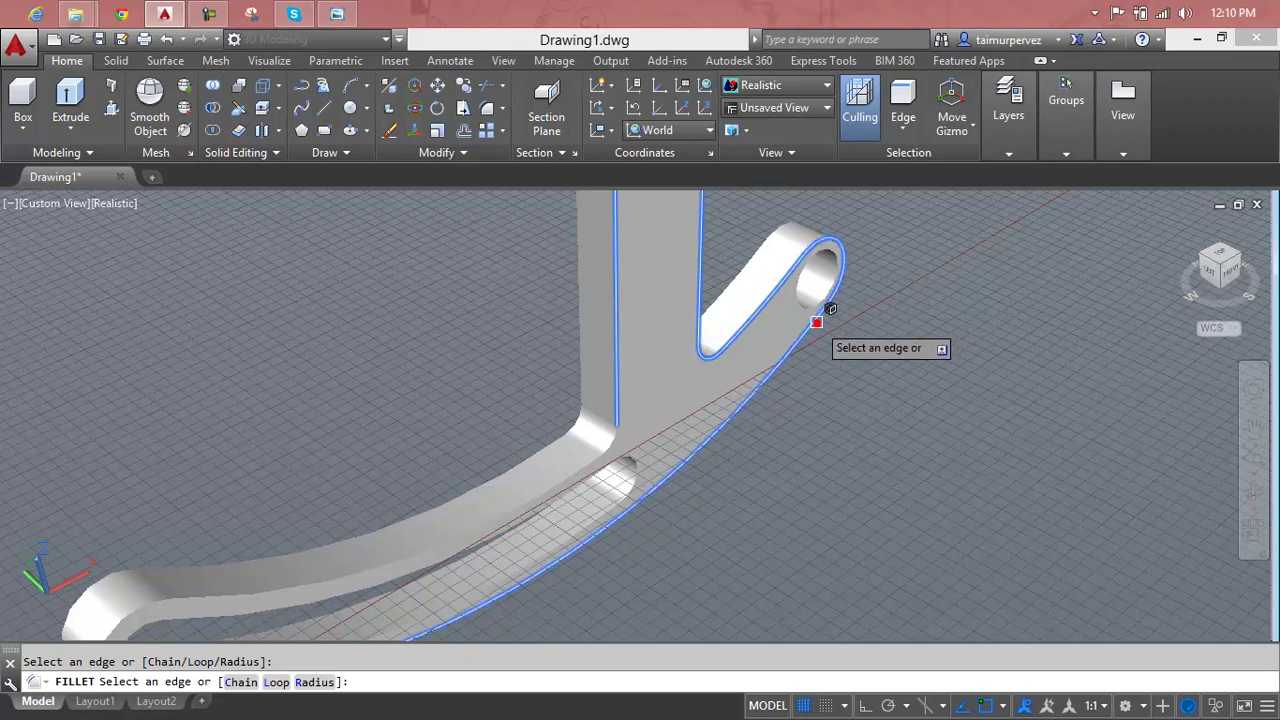
{"action": "middle_click_drag", "start_coordinate": [706, 434], "coordinate": [943, 371]}
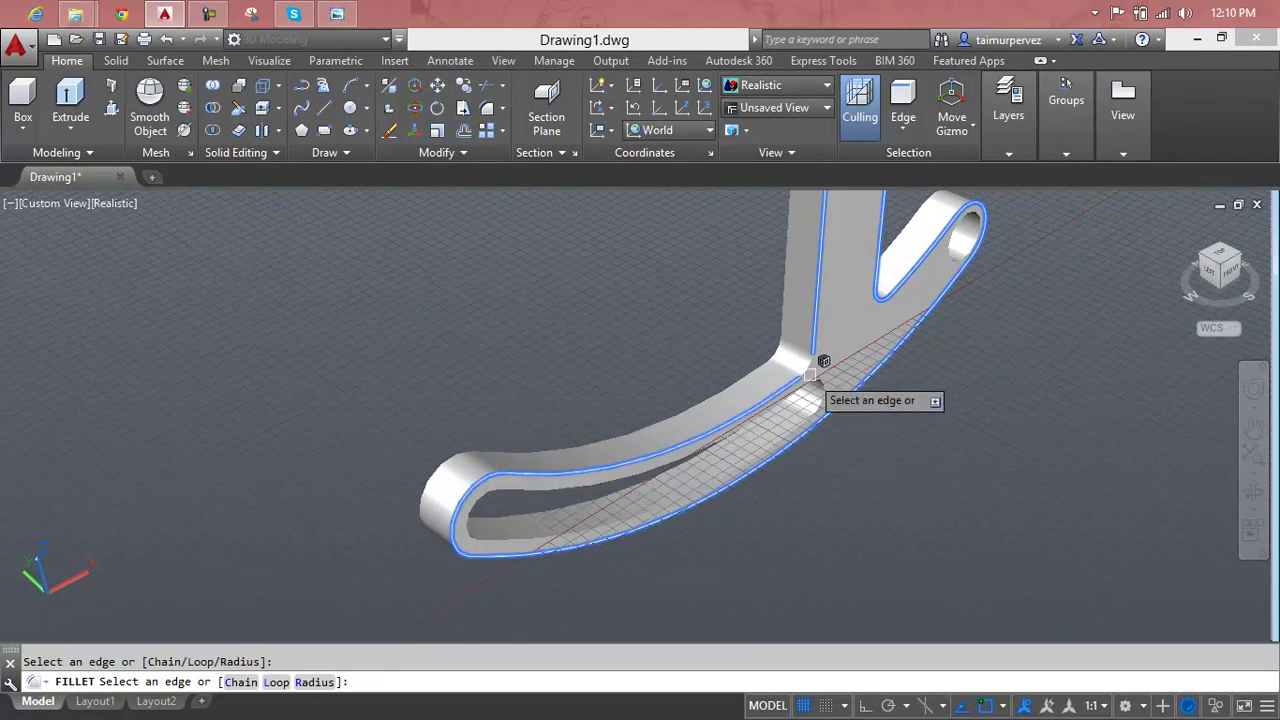
{"action": "scroll", "coordinate": [823, 363], "scroll_direction": "up", "scroll_amount": 1}
{"action": "left_click", "coordinate": [843, 355]}
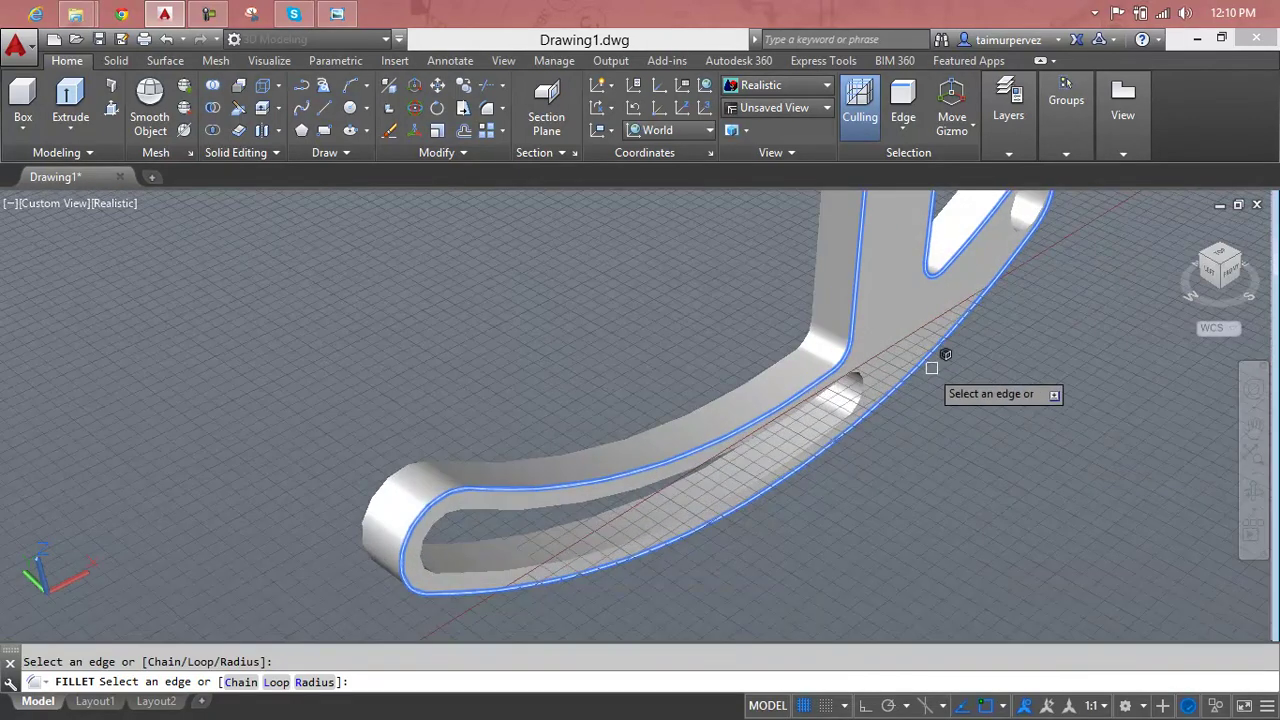
{"action": "key", "text": "Return"}
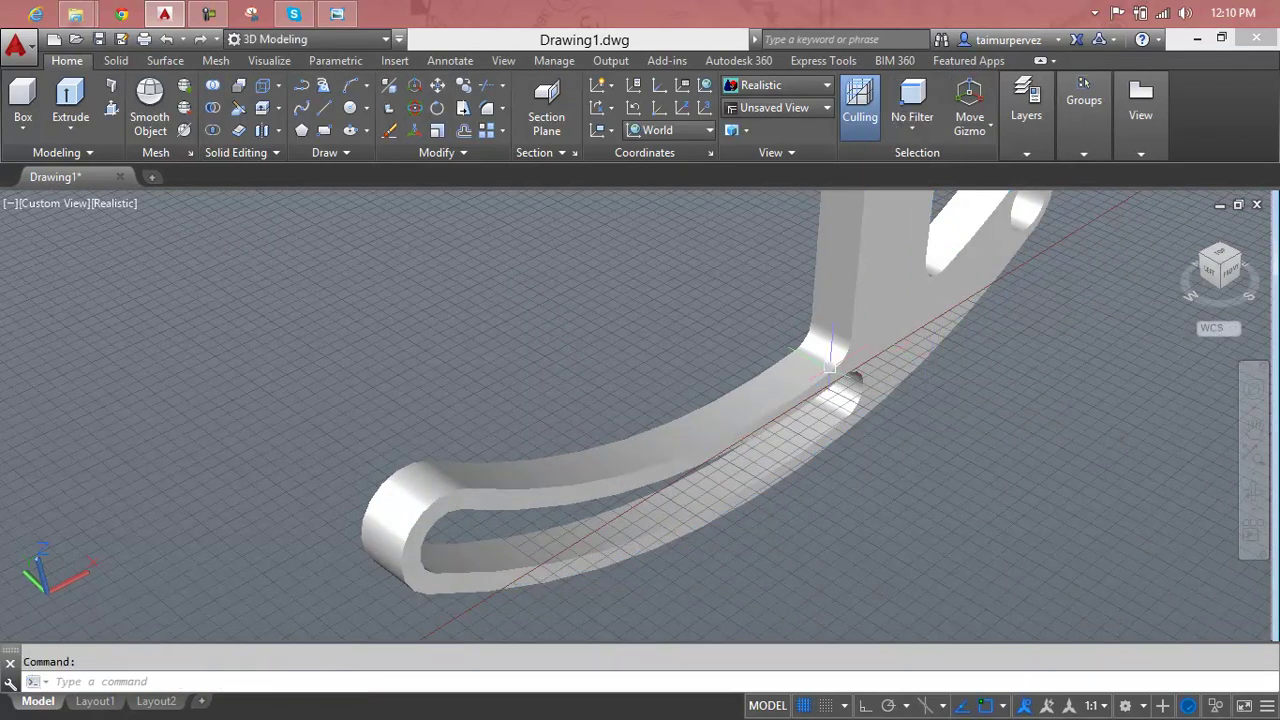
Step: Frame the hook on the left and make a first copy attempt, then cancel it
{"action": "scroll", "coordinate": [830, 365], "scroll_direction": "down", "scroll_amount": 1}
{"action": "middle_click_drag", "start_coordinate": [830, 365], "coordinate": [645, 625]}
{"action": "scroll", "coordinate": [645, 625], "scroll_direction": "up", "scroll_amount": 3}
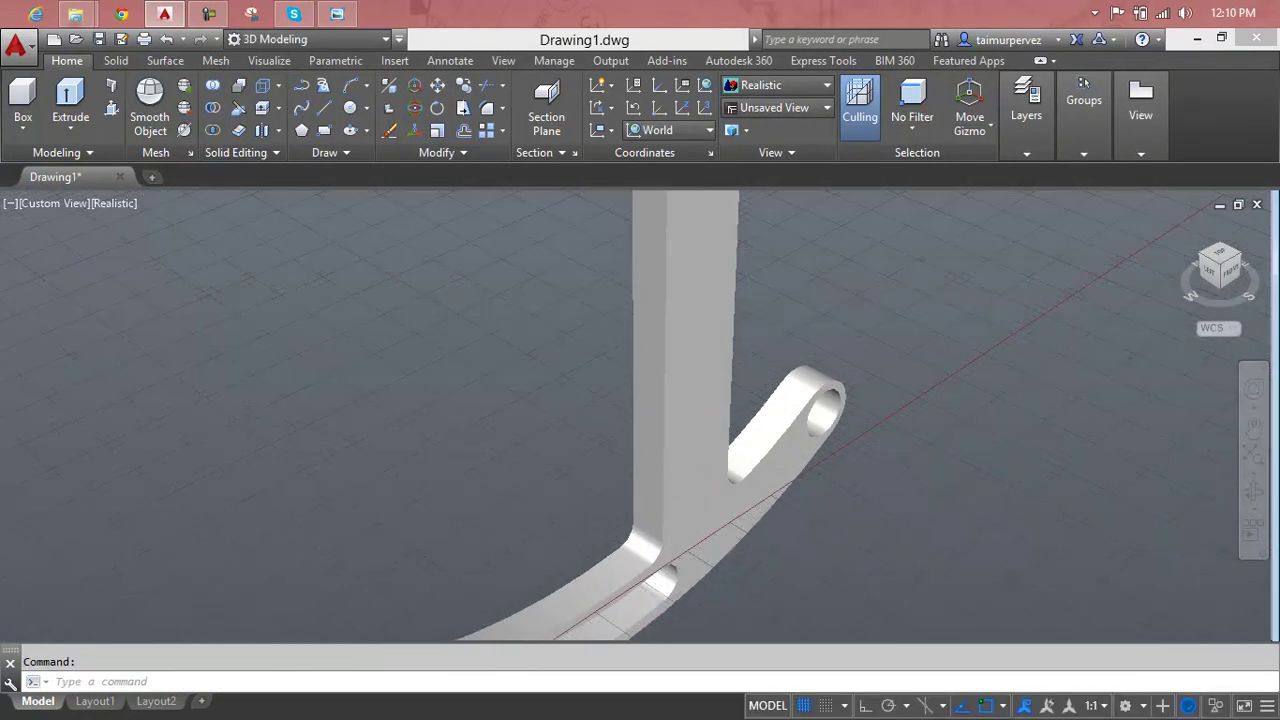
{"action": "scroll", "coordinate": [670, 424], "scroll_direction": "down", "scroll_amount": 2}
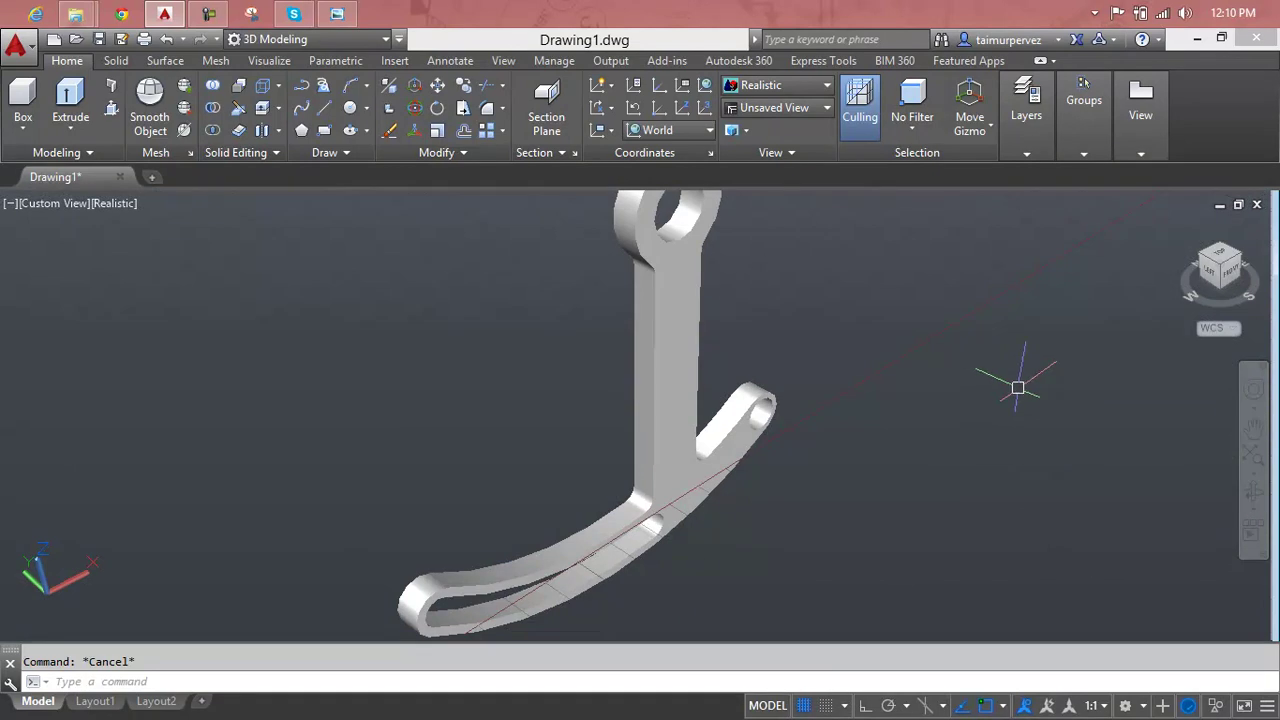
{"action": "scroll", "coordinate": [957, 389], "scroll_direction": "down", "scroll_amount": 3}
{"action": "middle_click_drag", "start_coordinate": [887, 370], "coordinate": [757, 360]}
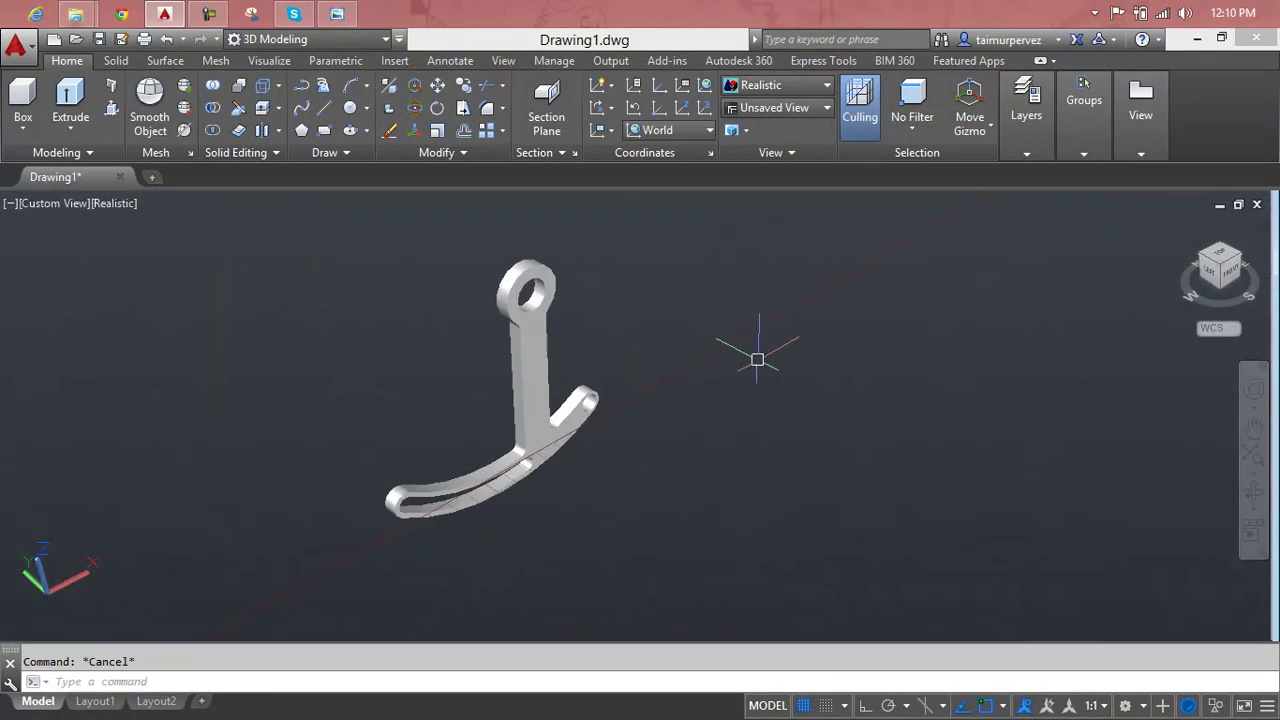
{"action": "type", "text": "co"}
{"action": "key", "text": "Return"}
{"action": "left_click", "coordinate": [545, 330]}
{"action": "key", "text": "Return"}
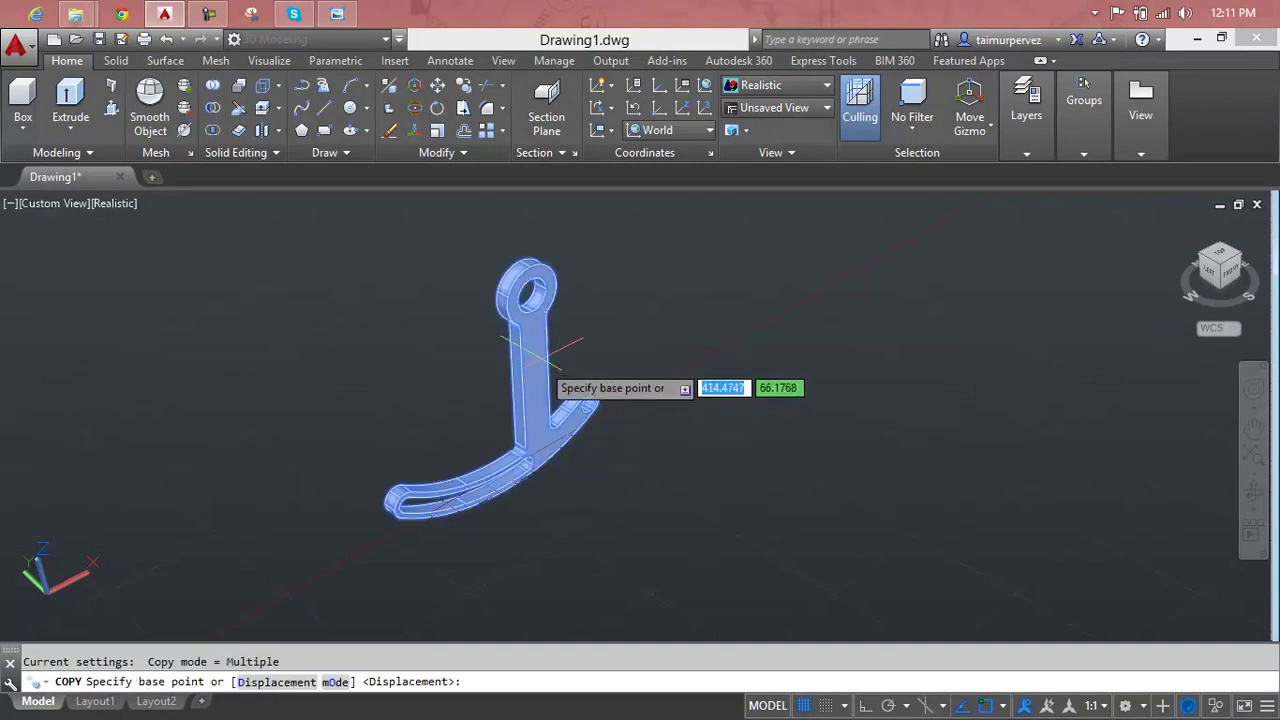
{"action": "left_click", "coordinate": [548, 373]}
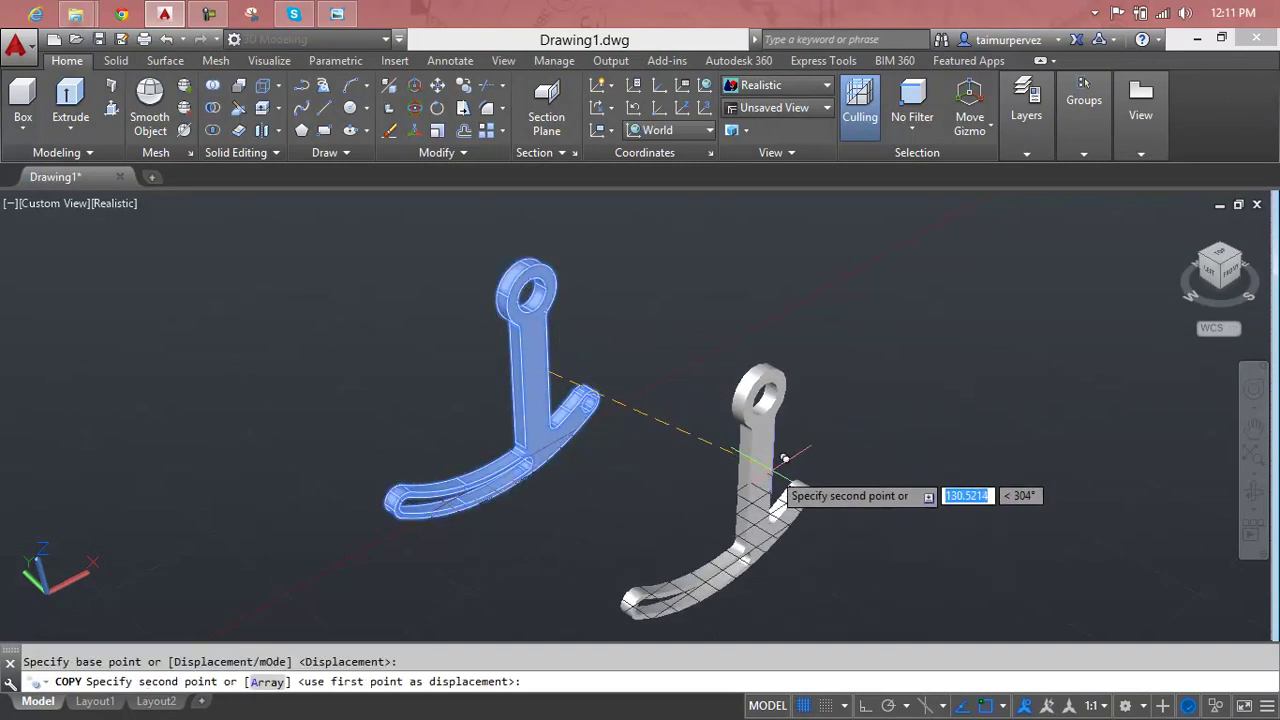
{"action": "key", "text": "Escape"}
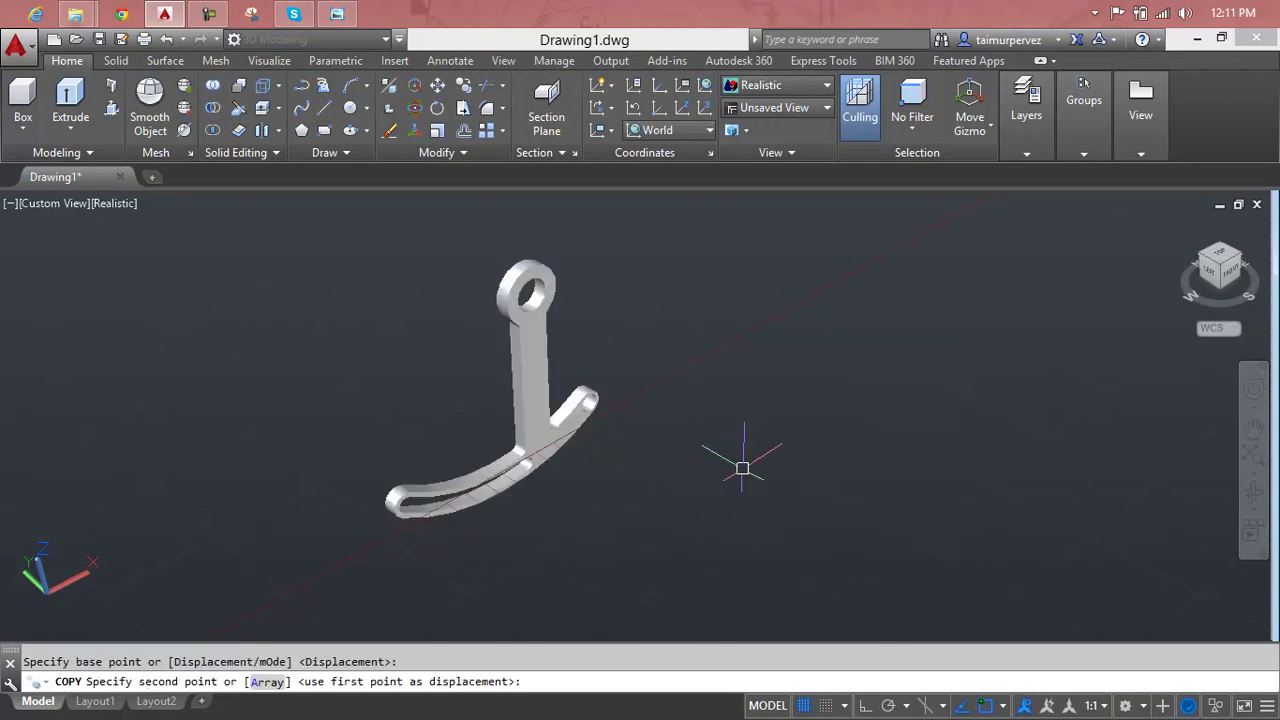
Step: Copy the hook solid with Ortho on, placing the duplicate parallel to the original
{"action": "type", "text": "cp"}
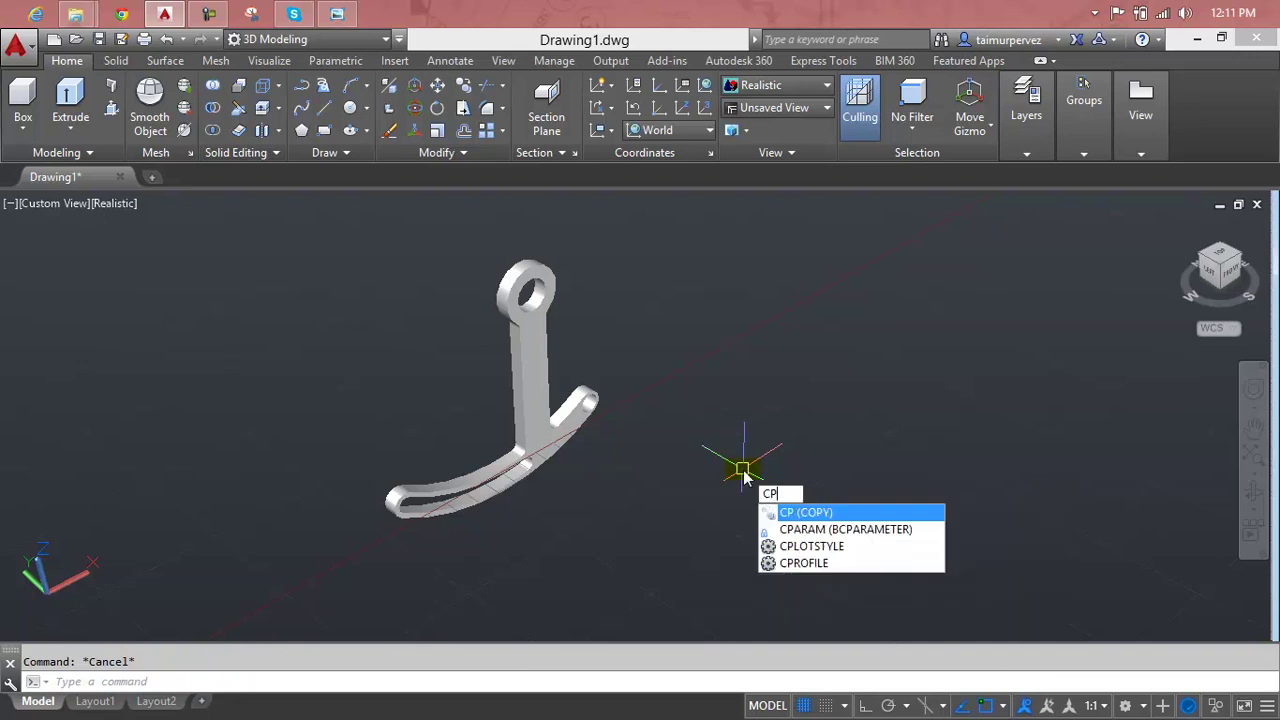
{"action": "key", "text": "Return"}
{"action": "key", "text": "F8"}
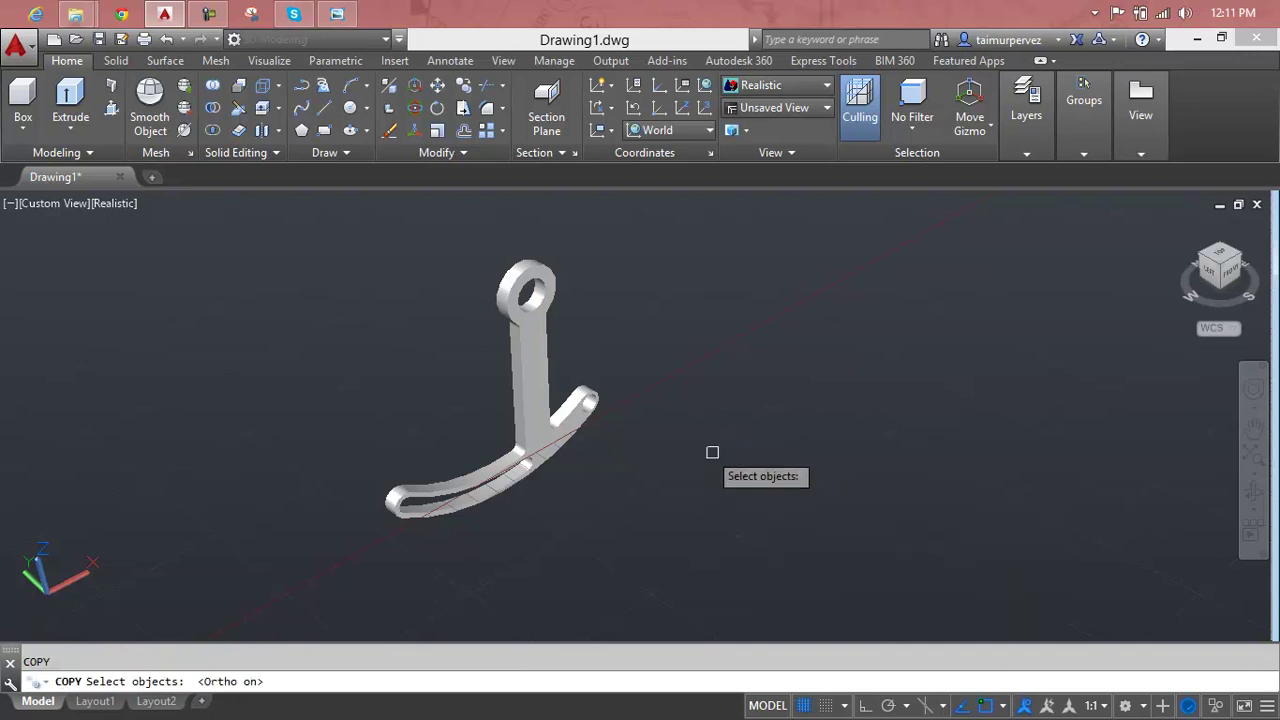
{"action": "left_click", "coordinate": [544, 374]}
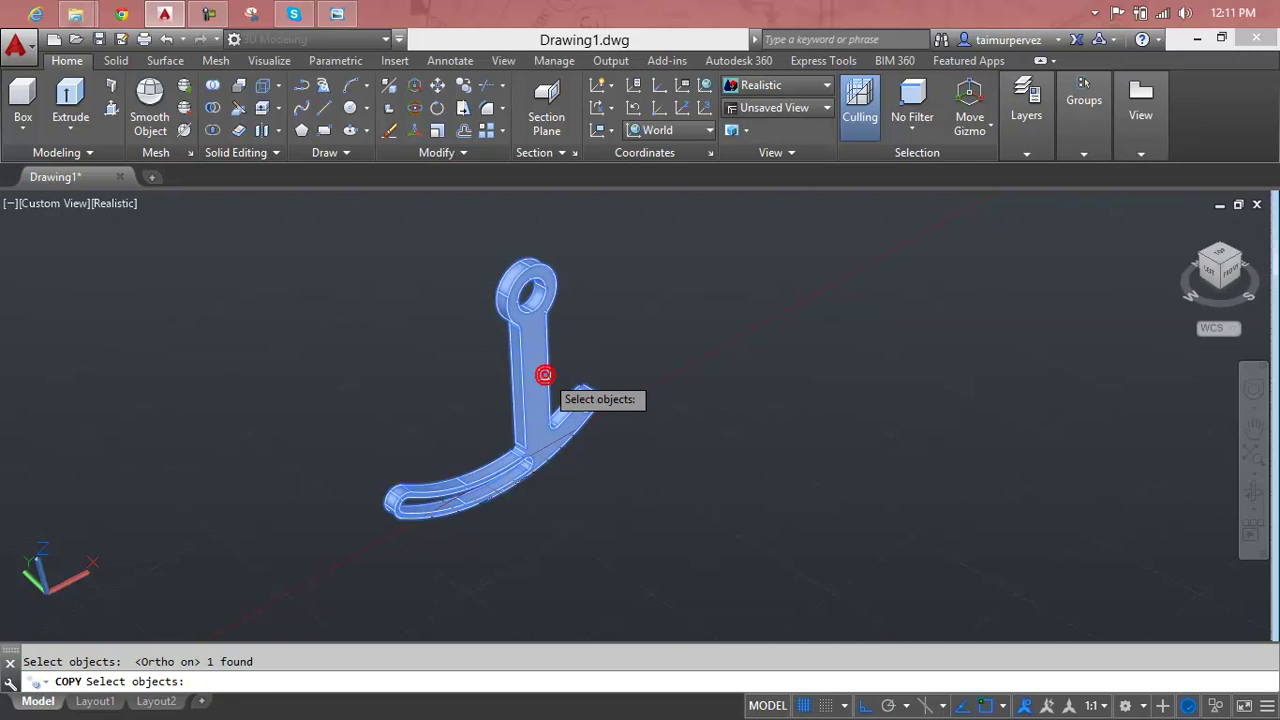
{"action": "key", "text": "Return"}
{"action": "left_click", "coordinate": [545, 373]}
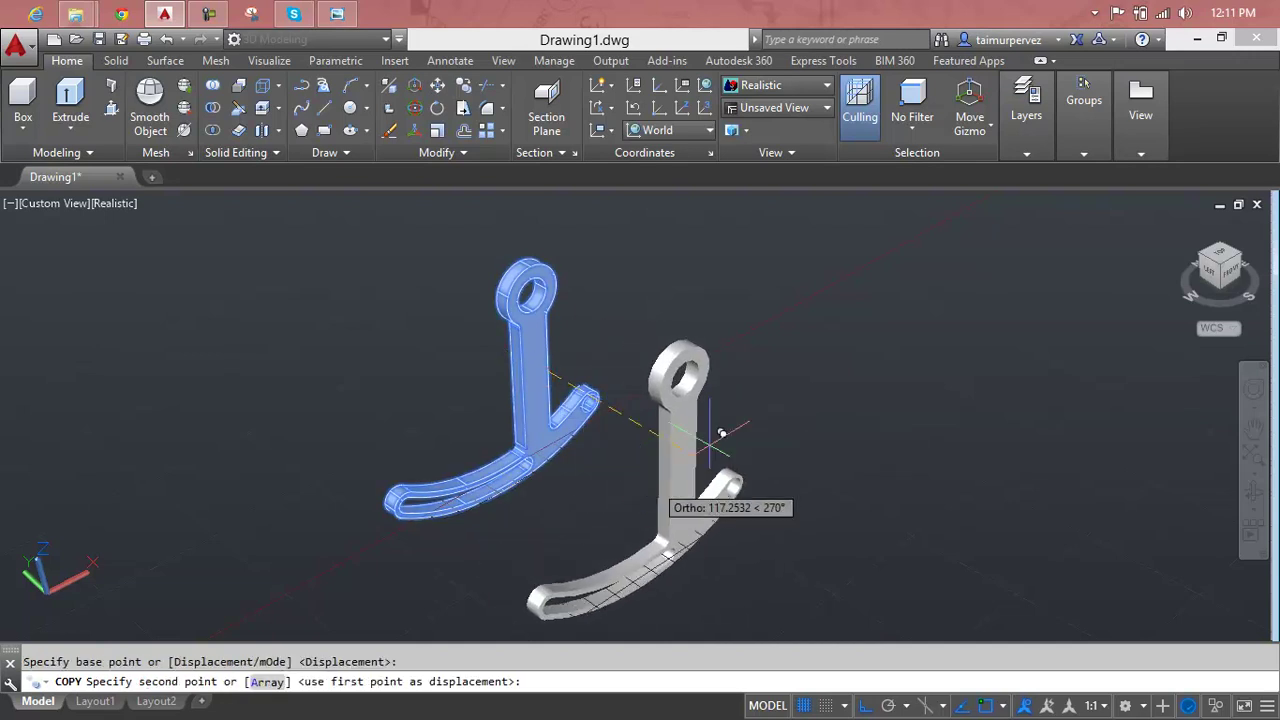
{"action": "scroll", "coordinate": [790, 430], "scroll_direction": "down", "scroll_amount": 3}
{"action": "middle_click_drag", "start_coordinate": [743, 406], "coordinate": [709, 331]}
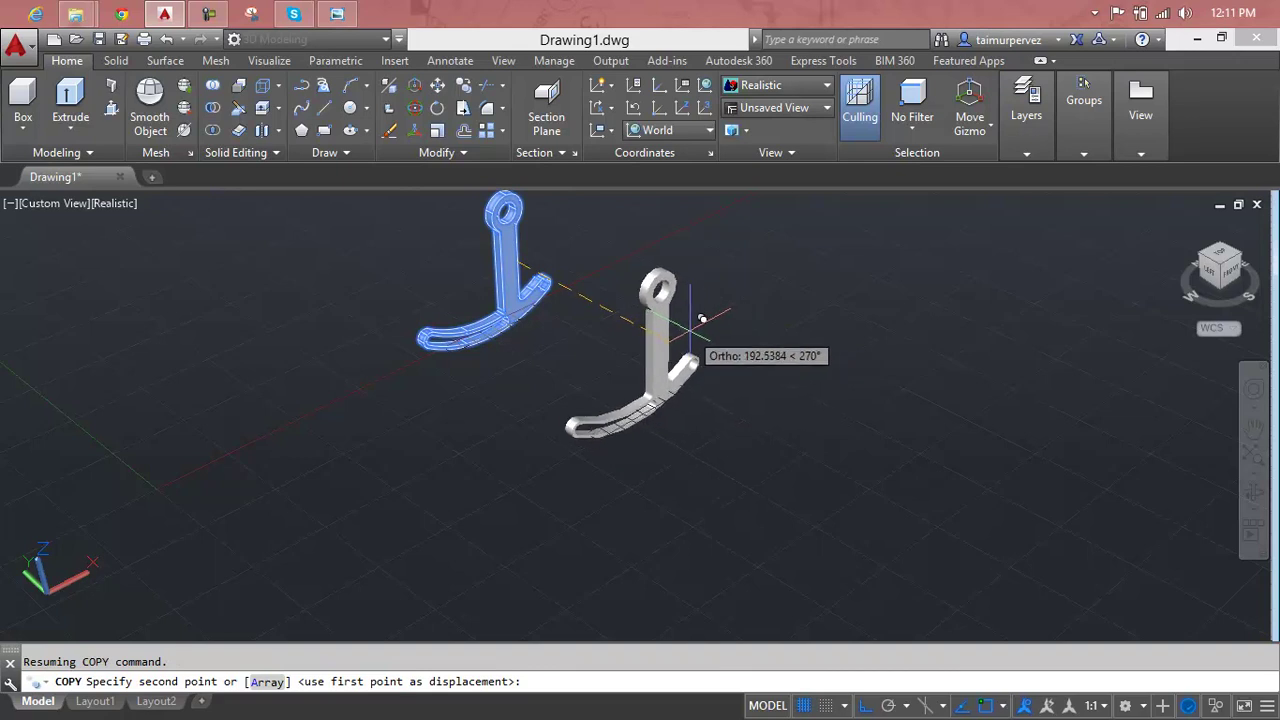
{"action": "left_click", "coordinate": [690, 330]}
{"action": "key", "text": "Escape"}
Step: Centre both hooks and switch to the Front preset view
{"action": "scroll", "coordinate": [623, 357], "scroll_direction": "up", "scroll_amount": 2}
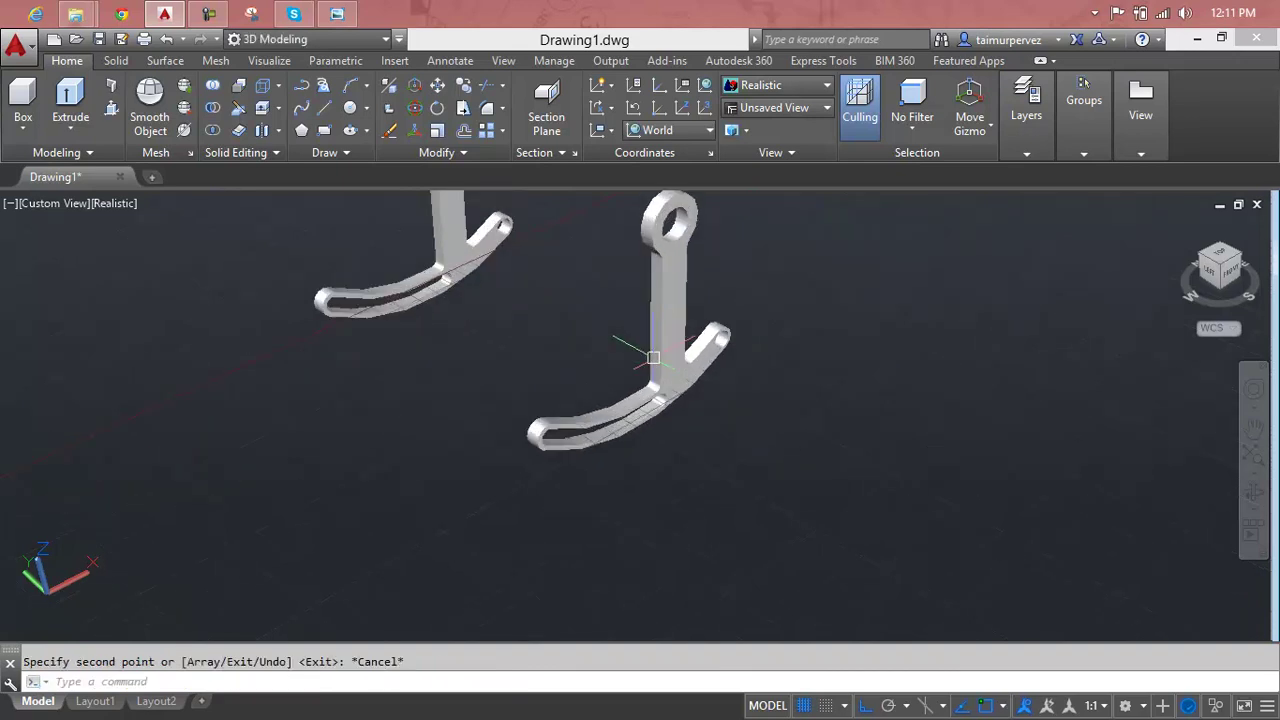
{"action": "middle_click_drag", "start_coordinate": [623, 357], "coordinate": [666, 527]}
{"action": "scroll", "coordinate": [465, 250], "scroll_direction": "up", "scroll_amount": 1}
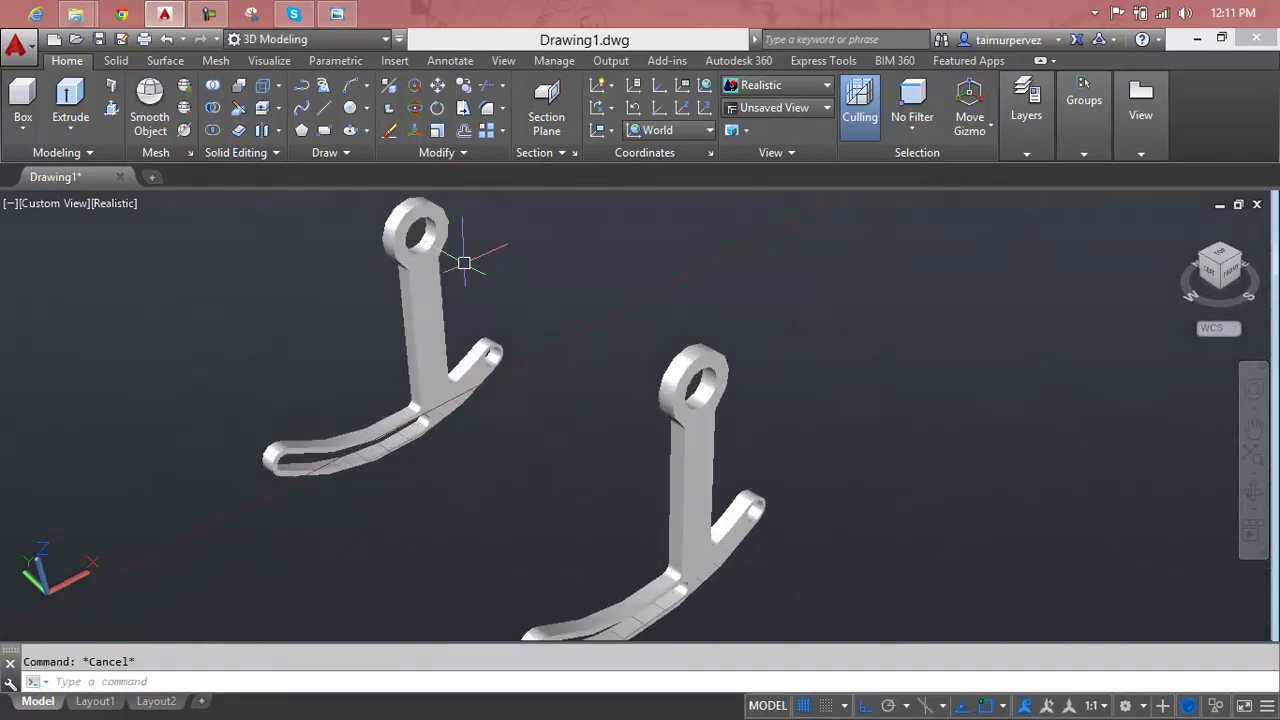
{"action": "left_click", "coordinate": [58, 204]}
{"action": "left_click", "coordinate": [60, 330]}
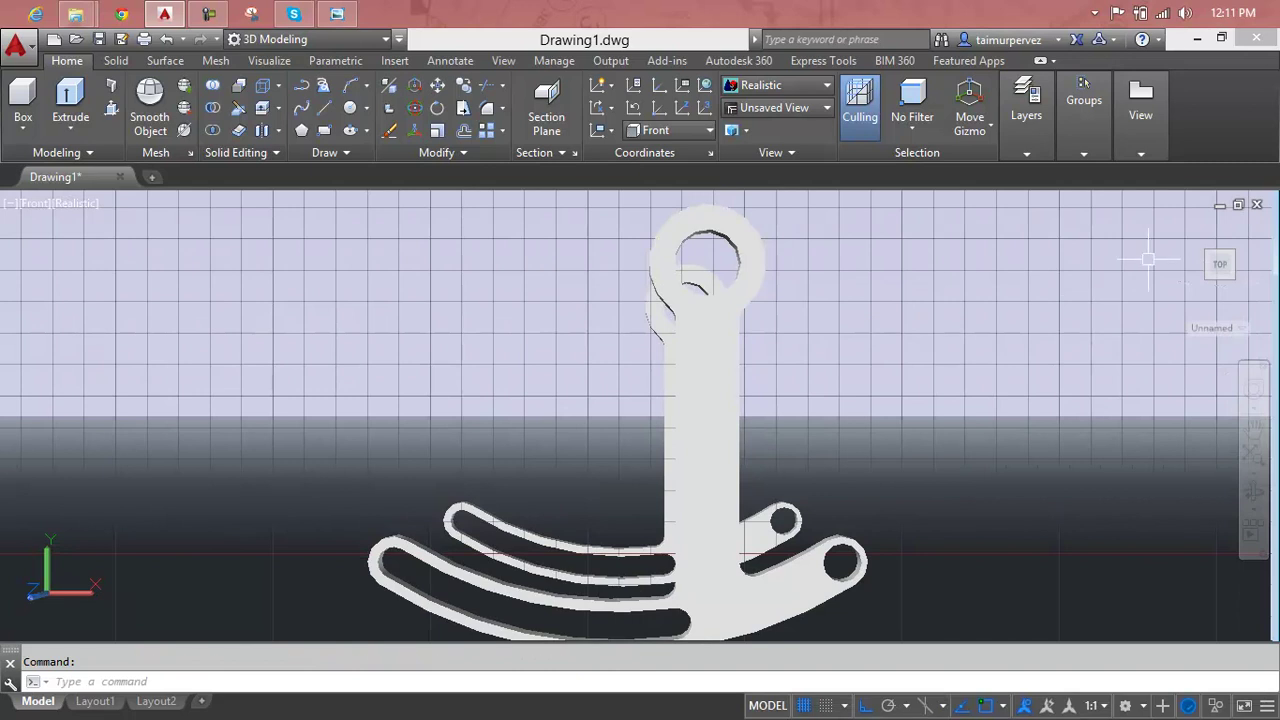
Step: Switch the visual style to 2D Wireframe
{"action": "left_click", "coordinate": [1224, 260]}
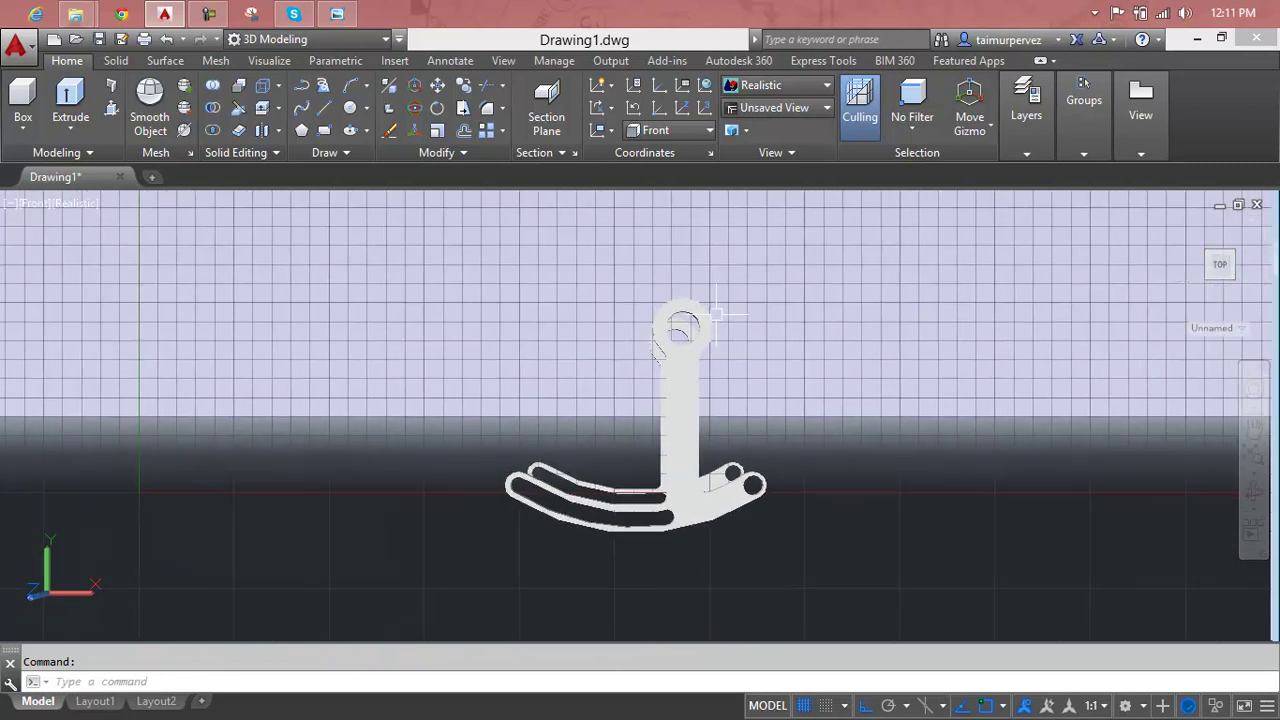
{"action": "left_click", "coordinate": [71, 203]}
{"action": "left_click", "coordinate": [88, 247]}
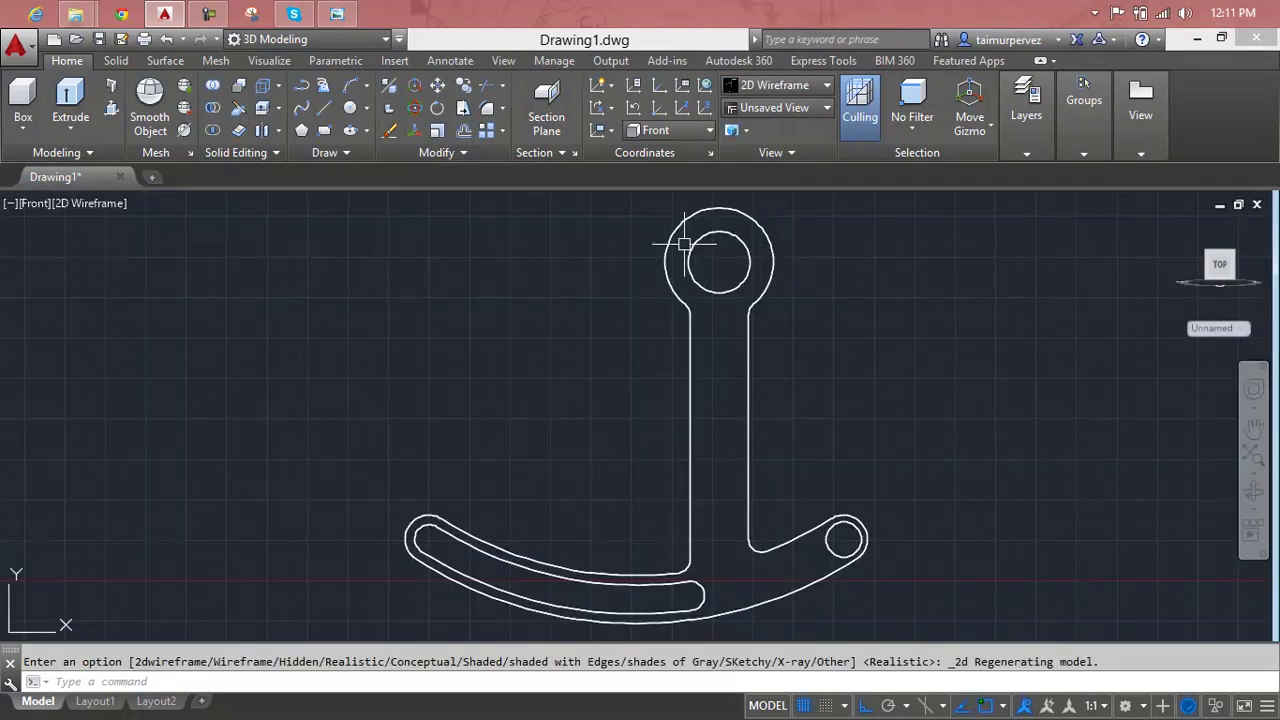
{"action": "scroll", "coordinate": [684, 243], "scroll_direction": "up", "scroll_amount": 3}
{"action": "key", "text": "Escape"}
Step: Draw a circle centred on the eye, sized to the eye hole's edge, then return Home
{"action": "left_click", "coordinate": [718, 265]}
{"action": "key", "text": "Escape"}
{"action": "key", "text": "Return"}
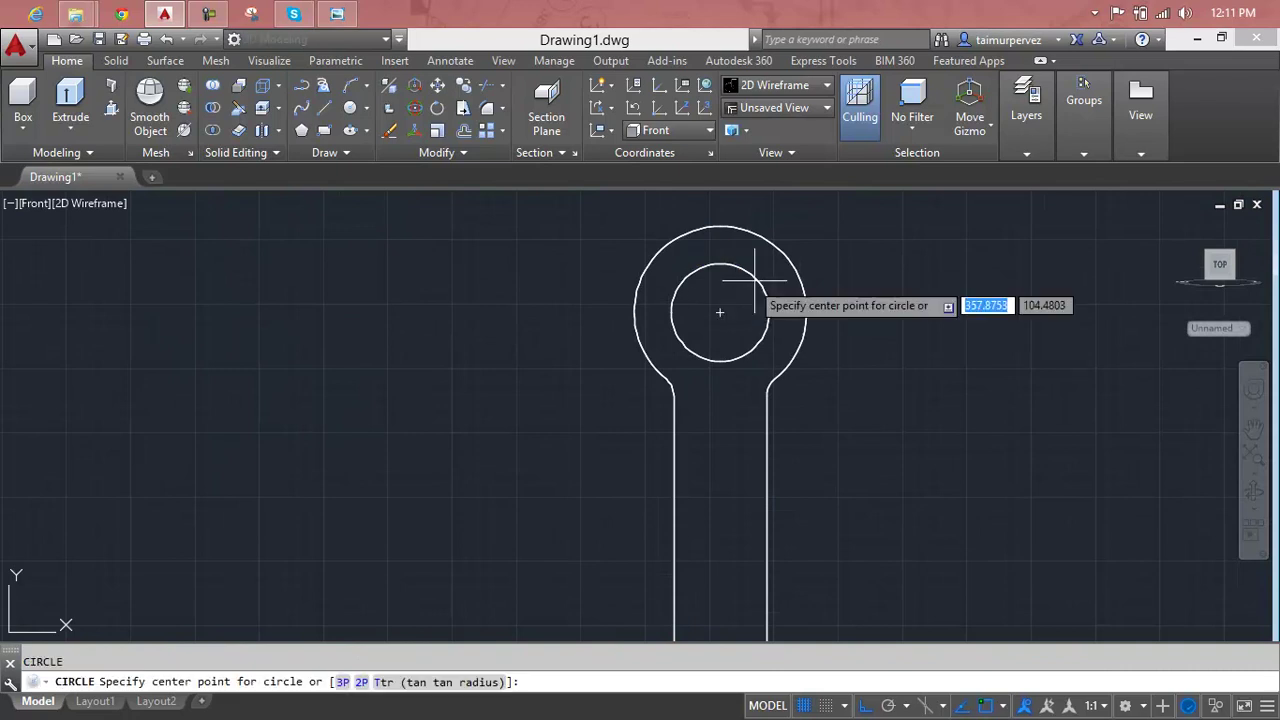
{"action": "left_click", "coordinate": [723, 313]}
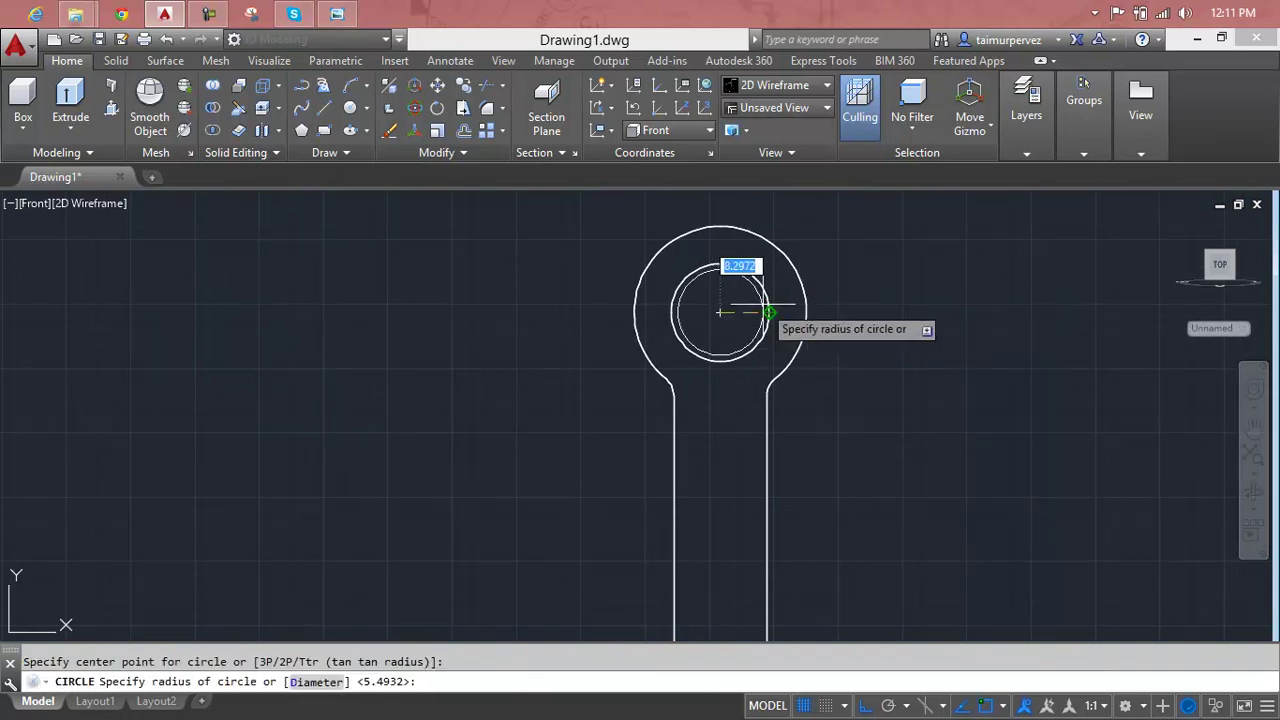
{"action": "left_click", "coordinate": [769, 313]}
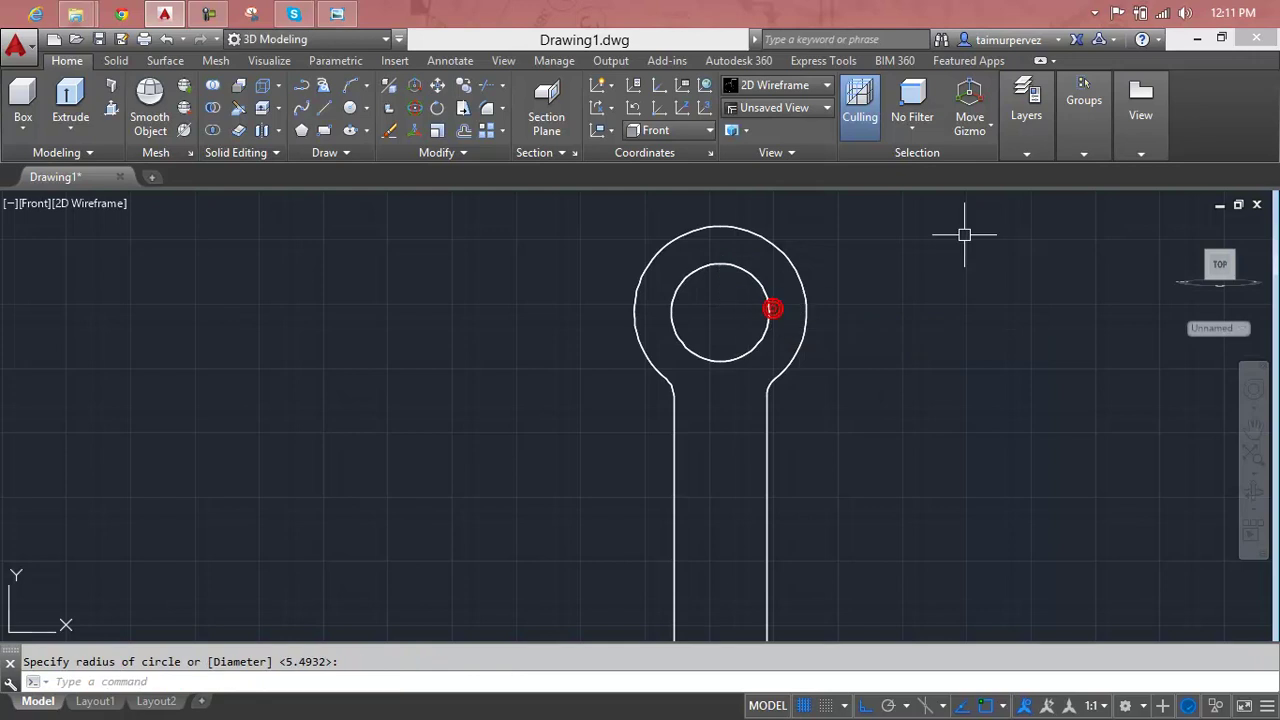
{"action": "left_click", "coordinate": [1181, 226]}
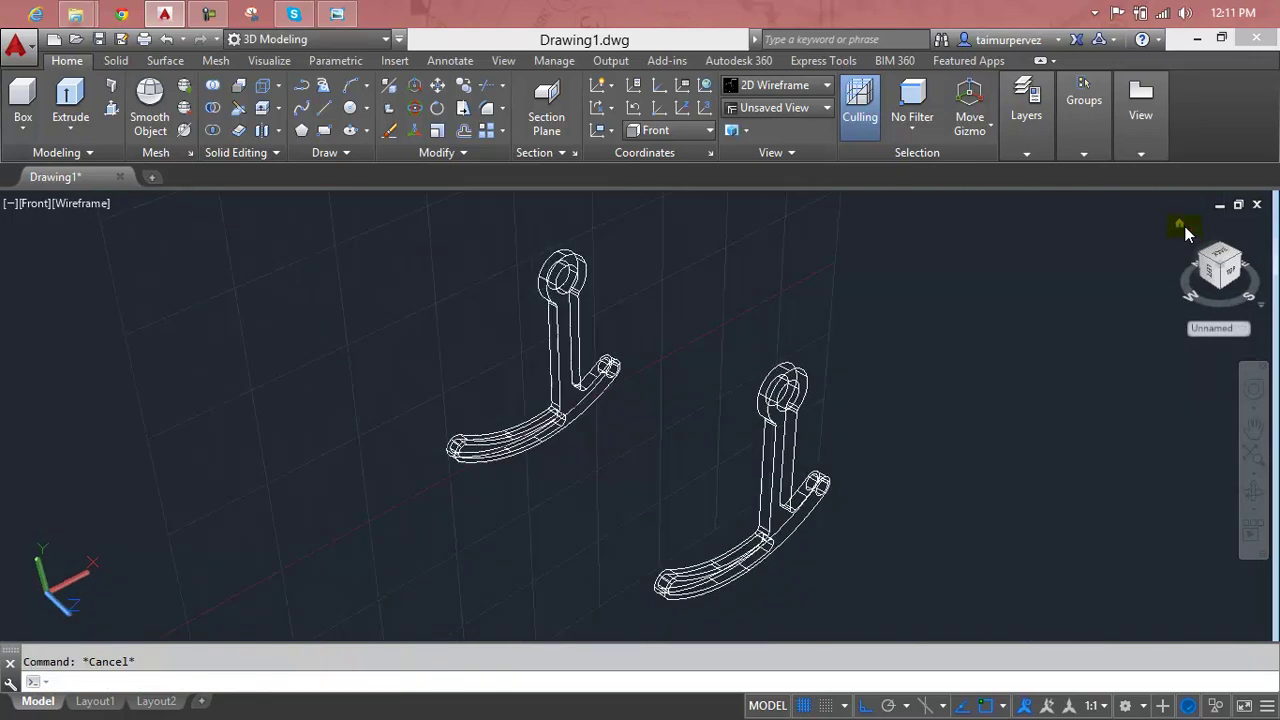
Step: Press-pull the eye ring's inner circle out by 8 units into a solid pin
{"action": "scroll", "coordinate": [773, 412], "scroll_direction": "up", "scroll_amount": 5}
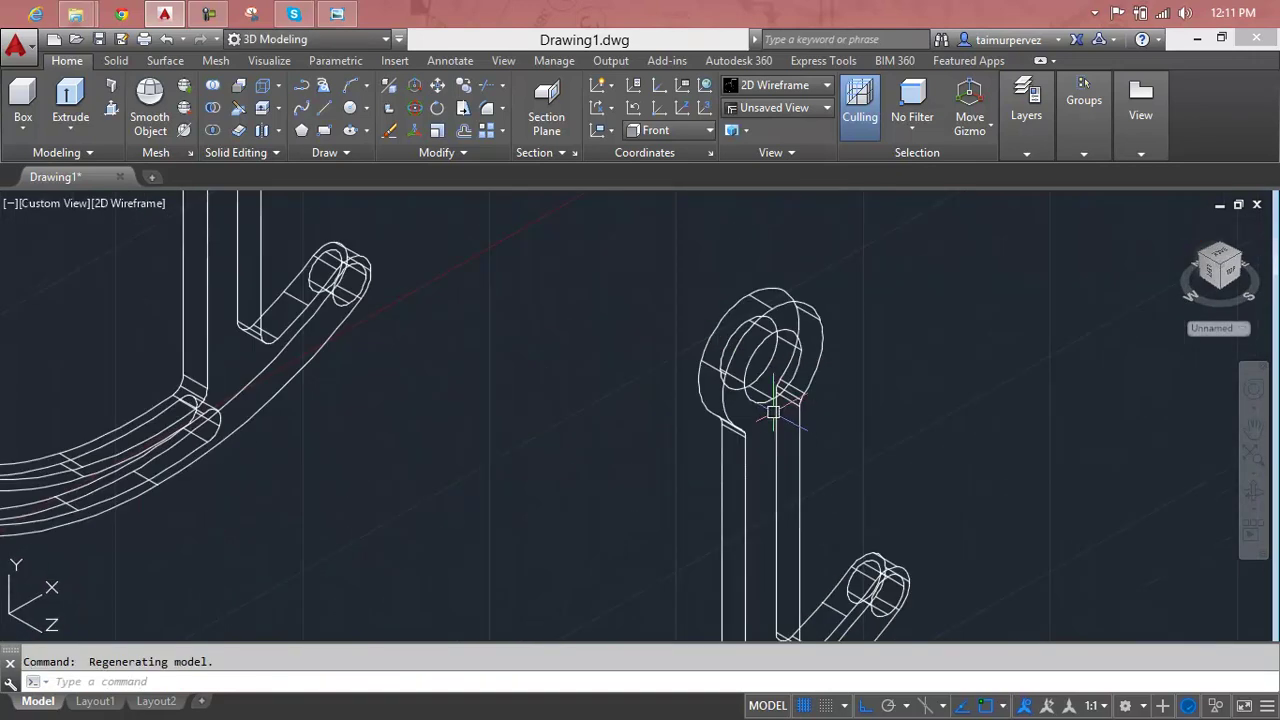
{"action": "left_click", "coordinate": [111, 108]}
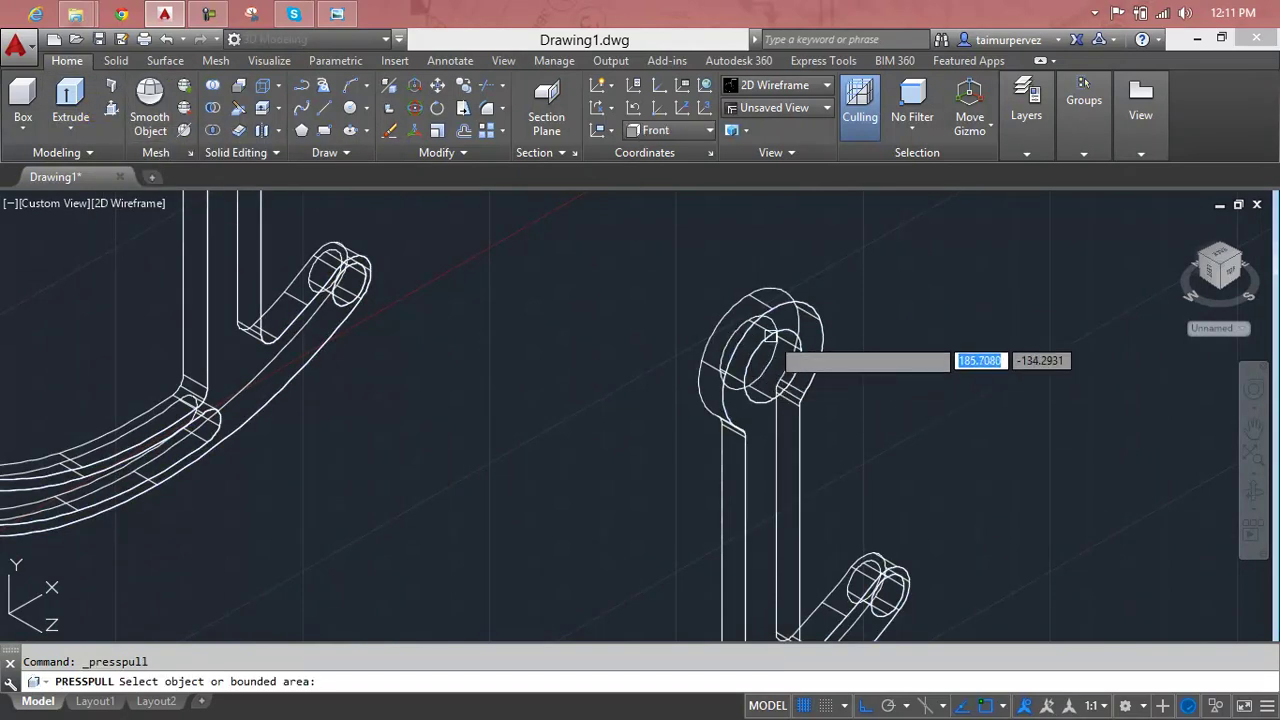
{"action": "mouse_move", "coordinate": [727, 405]}
{"action": "middle_mouse_down", "text": "shift"}
{"action": "mouse_move", "coordinate": [1031, 405]}
{"action": "mouse_move", "coordinate": [1020, 397]}
{"action": "middle_mouse_up", "text": "shift"}
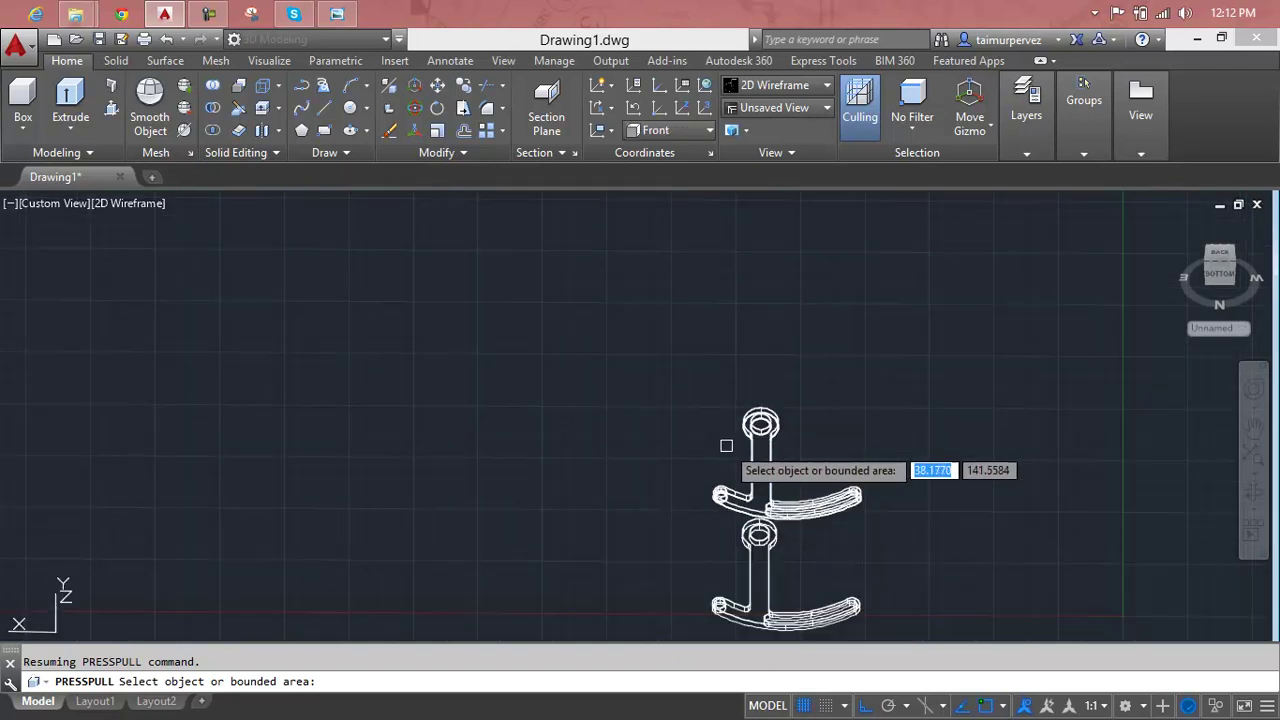
{"action": "scroll", "coordinate": [775, 445], "scroll_direction": "up", "scroll_amount": 5}
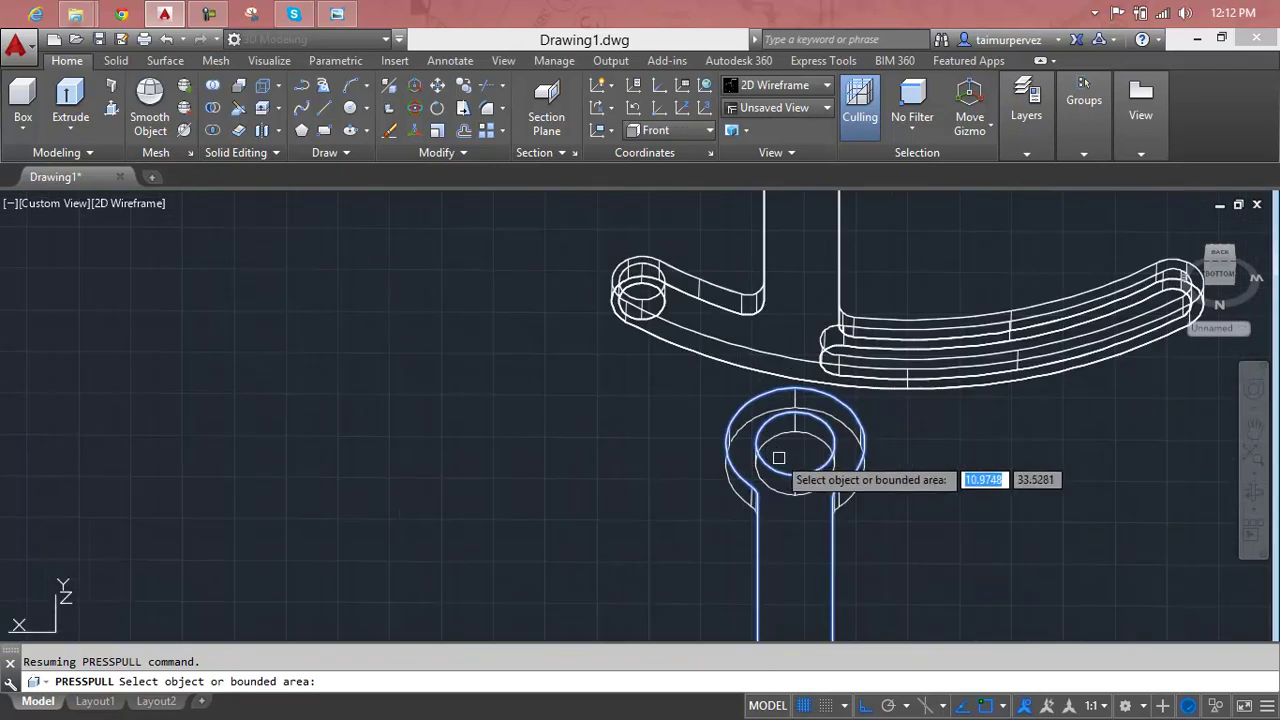
{"action": "mouse_move", "coordinate": [784, 493]}
{"action": "middle_mouse_down", "text": "shift"}
{"action": "mouse_move", "coordinate": [623, 457]}
{"action": "mouse_move", "coordinate": [580, 393]}
{"action": "middle_mouse_up", "text": "shift"}
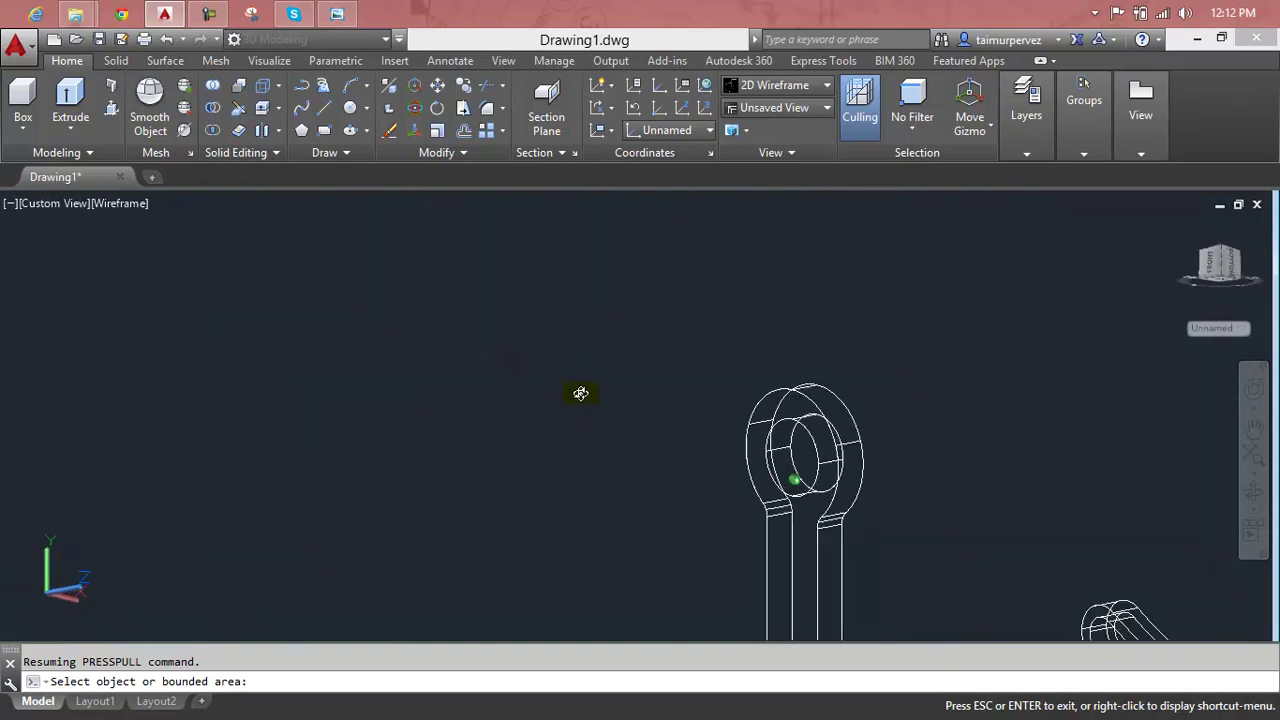
{"action": "left_click", "coordinate": [816, 484]}
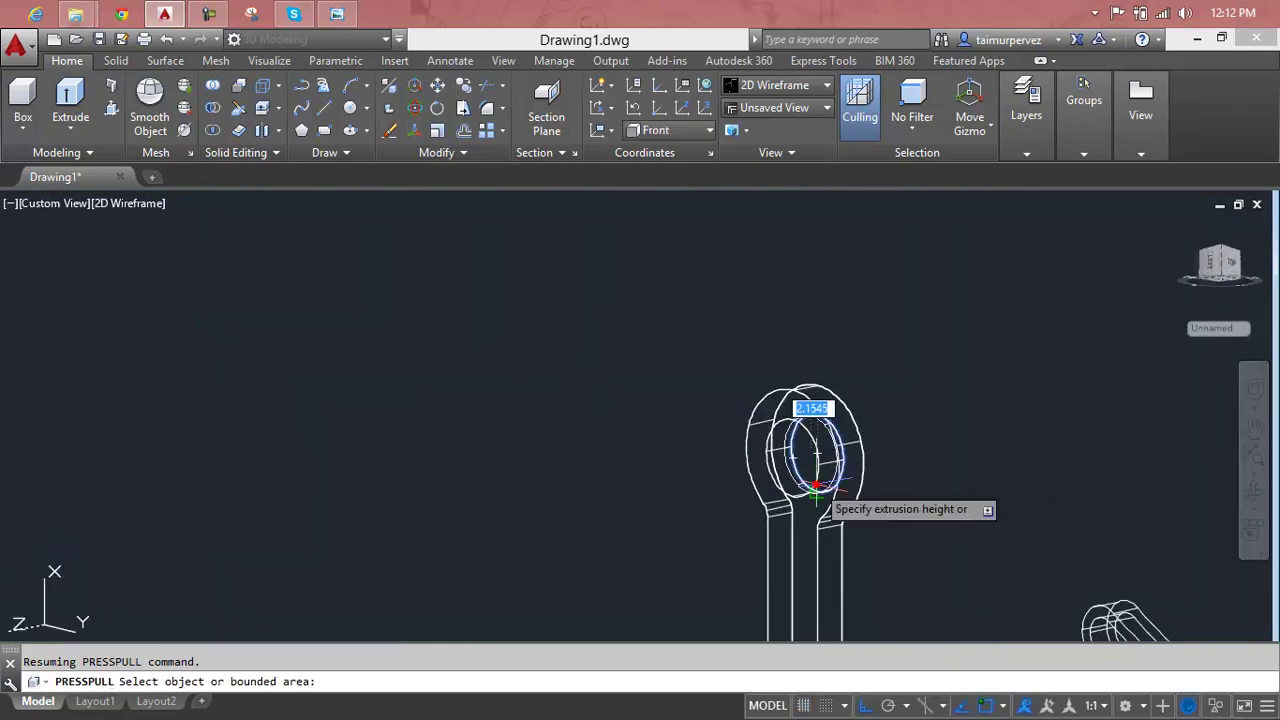
{"action": "scroll", "coordinate": [778, 490], "scroll_direction": "up", "scroll_amount": 7}
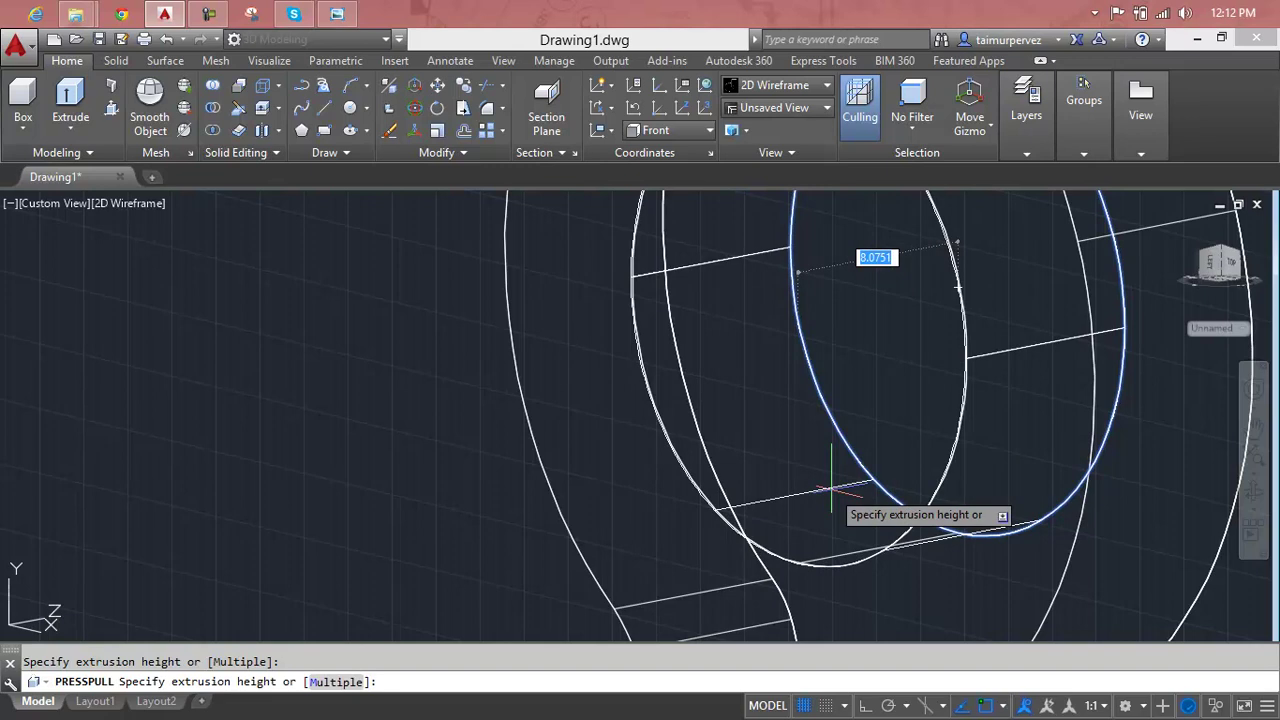
{"action": "key", "text": "Return"}
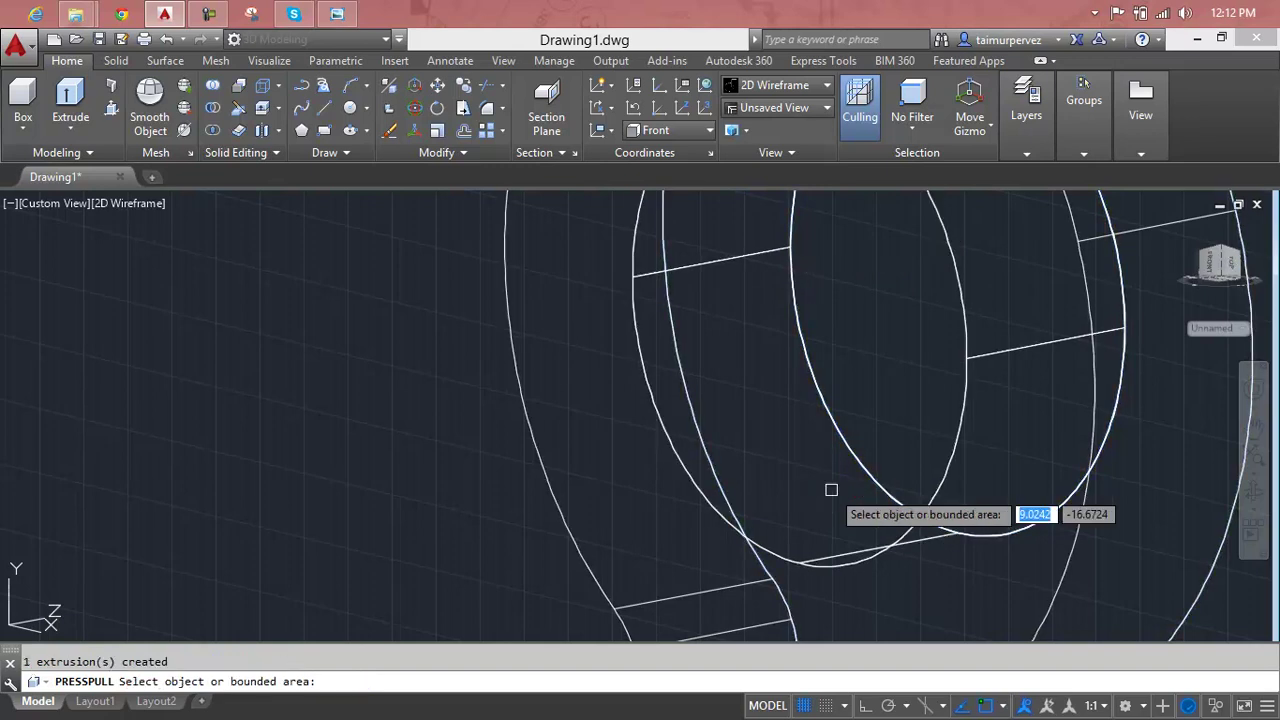
{"action": "scroll", "coordinate": [840, 473], "scroll_direction": "down", "scroll_amount": 3}
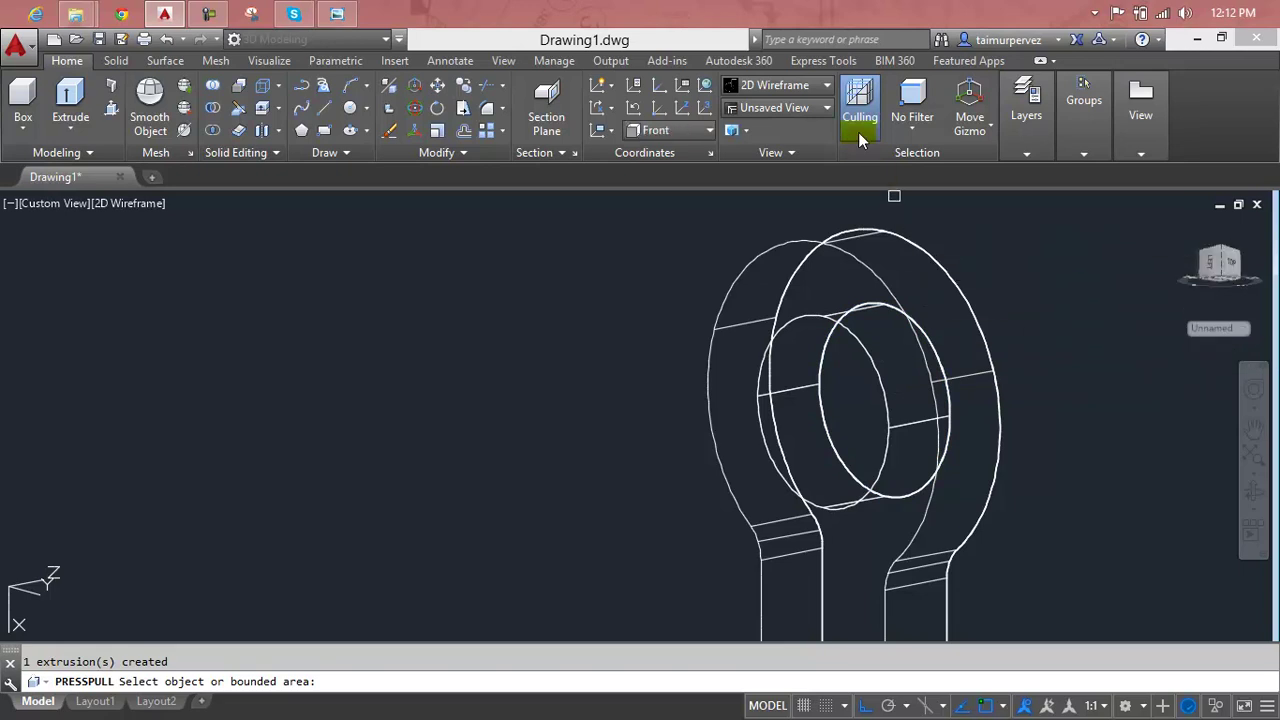
Step: Switch the visual style back to Realistic and orbit to view the ring from another angle
{"action": "left_click", "coordinate": [803, 88]}
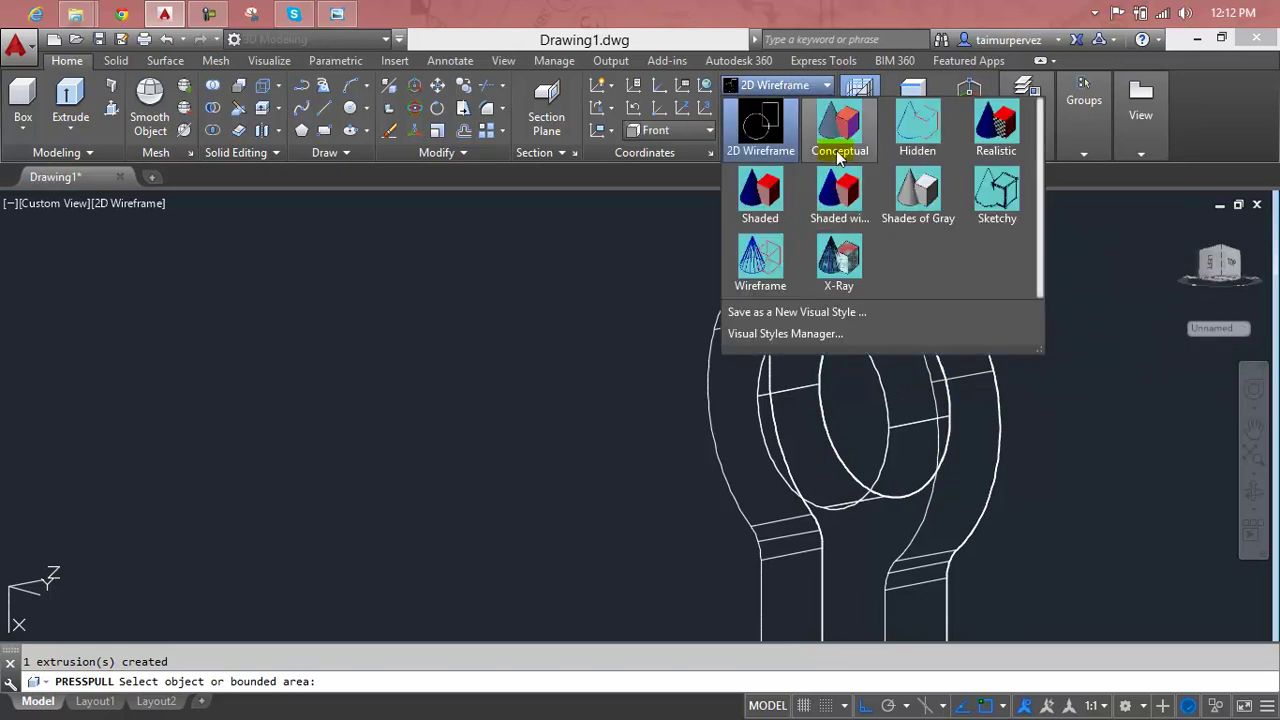
{"action": "left_click", "coordinate": [990, 127]}
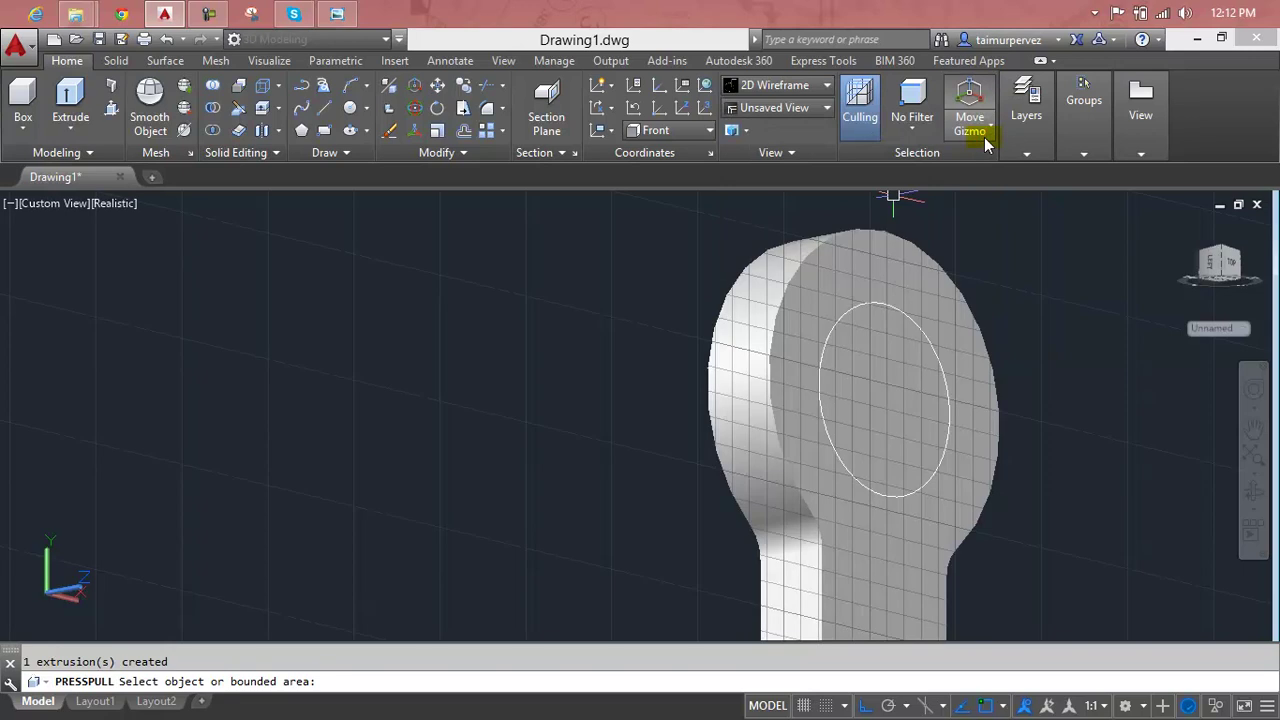
{"action": "mouse_move", "coordinate": [866, 477]}
{"action": "middle_mouse_down", "text": "shift"}
{"action": "mouse_move", "coordinate": [910, 548]}
{"action": "mouse_move", "coordinate": [889, 563]}
{"action": "middle_mouse_up", "text": "shift"}
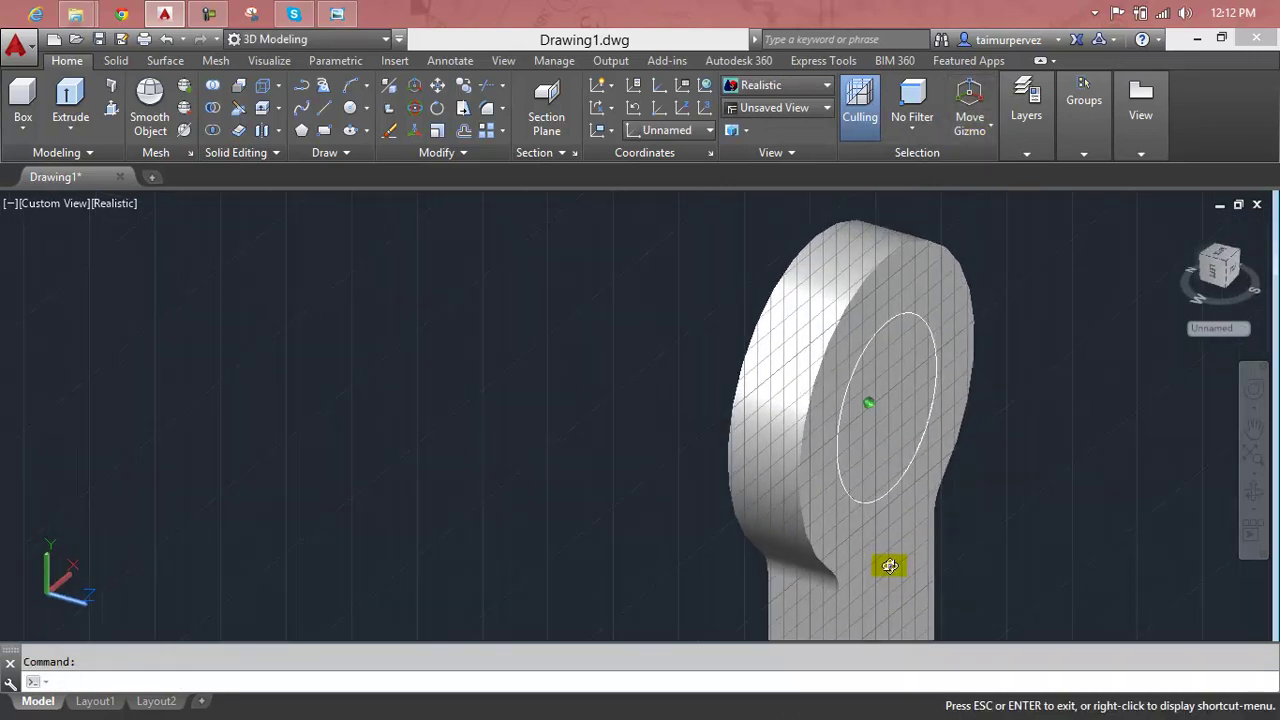
{"action": "scroll", "coordinate": [925, 452], "scroll_direction": "down", "scroll_amount": 3}
{"action": "key", "text": "Escape"}
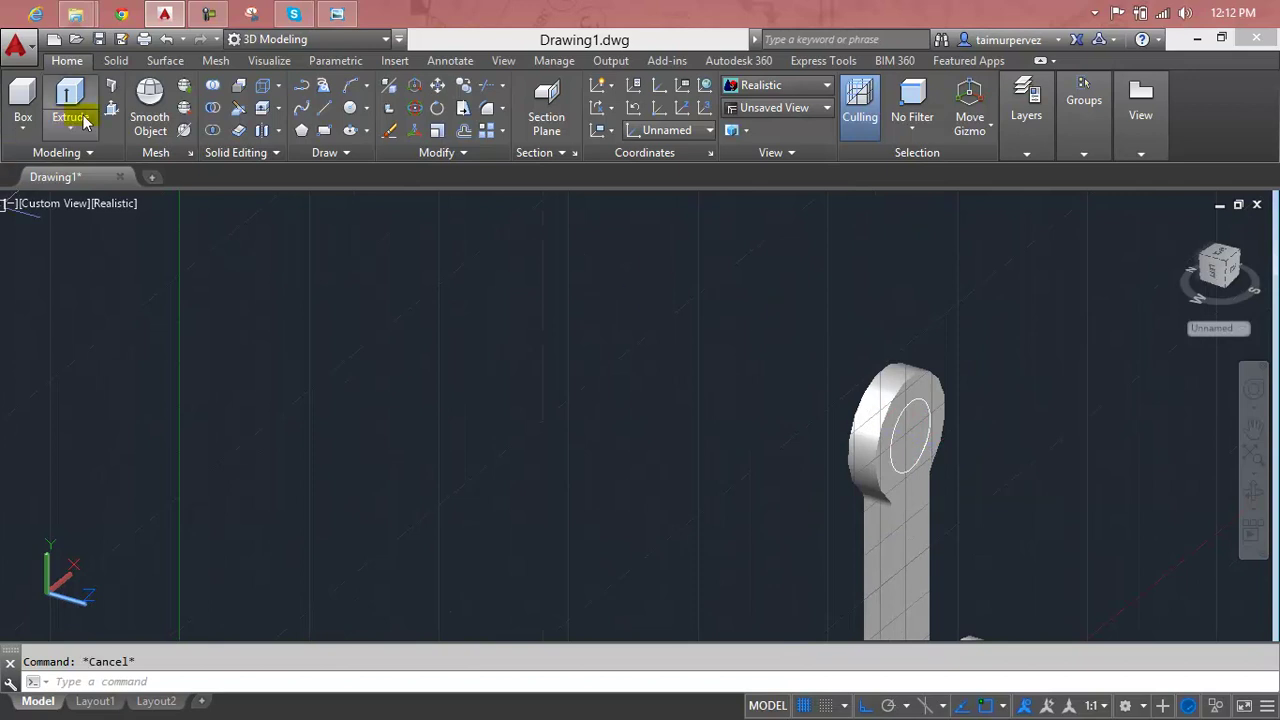
{"action": "left_click", "coordinate": [112, 108]}
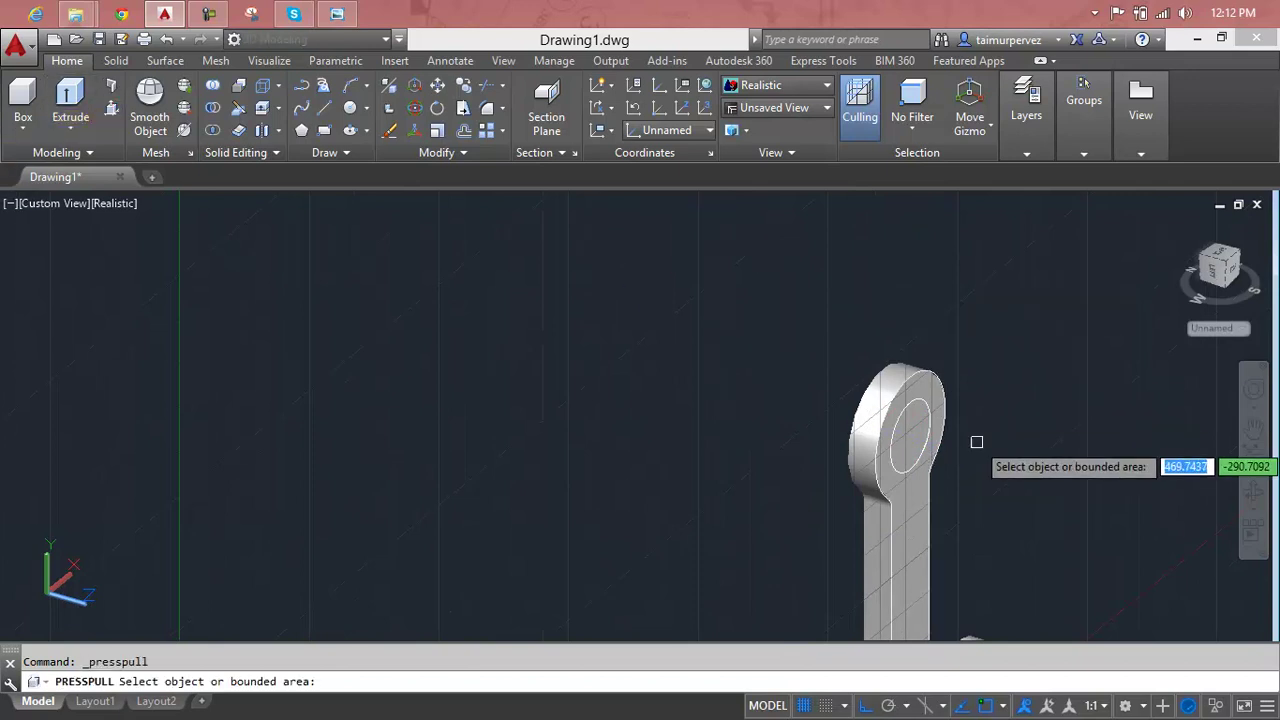
Step: Press-pull the eye-ring circle into a shaft reaching the far pendulum's eye hole
{"action": "left_click", "coordinate": [912, 437]}
{"action": "scroll", "coordinate": [1080, 515], "scroll_direction": "down", "scroll_amount": 3}
{"action": "scroll", "coordinate": [1060, 512], "scroll_direction": "down", "scroll_amount": 2}
{"action": "middle_click_drag", "start_coordinate": [1056, 502], "coordinate": [866, 462]}
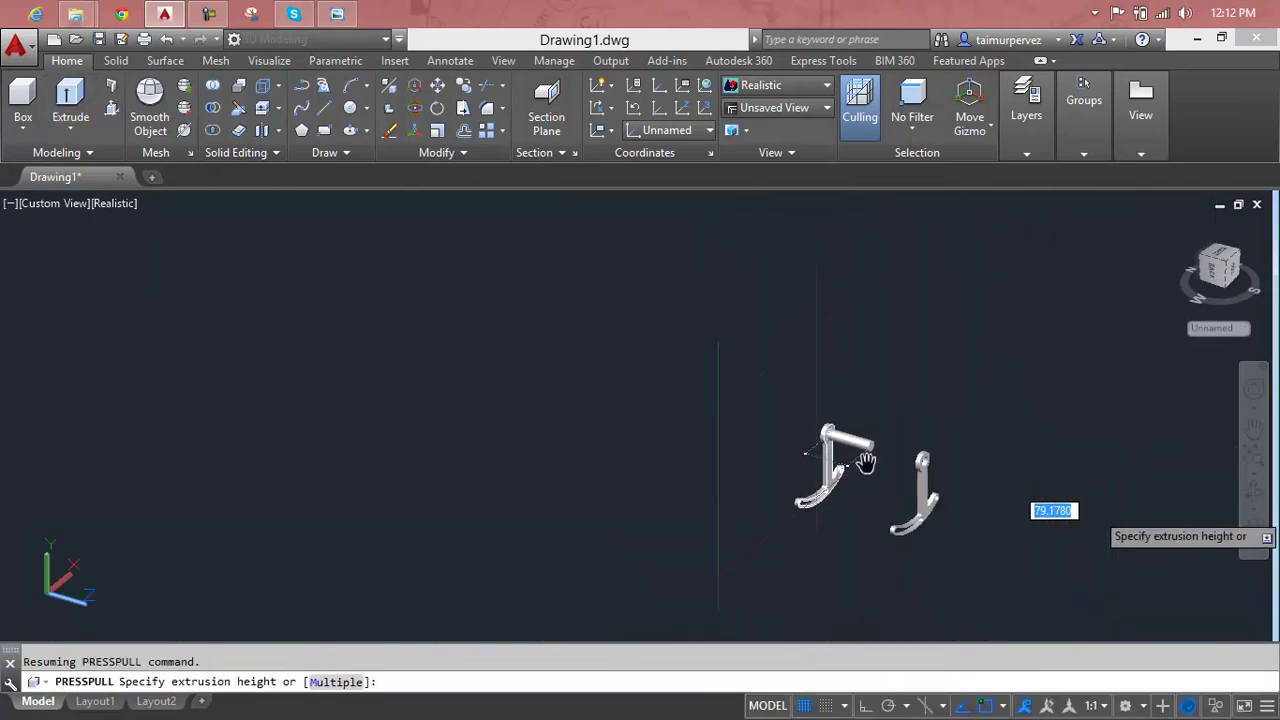
{"action": "scroll", "coordinate": [960, 465], "scroll_direction": "up", "scroll_amount": 2}
{"action": "scroll", "coordinate": [830, 452], "scroll_direction": "up", "scroll_amount": 3}
{"action": "scroll", "coordinate": [817, 449], "scroll_direction": "up", "scroll_amount": 4}
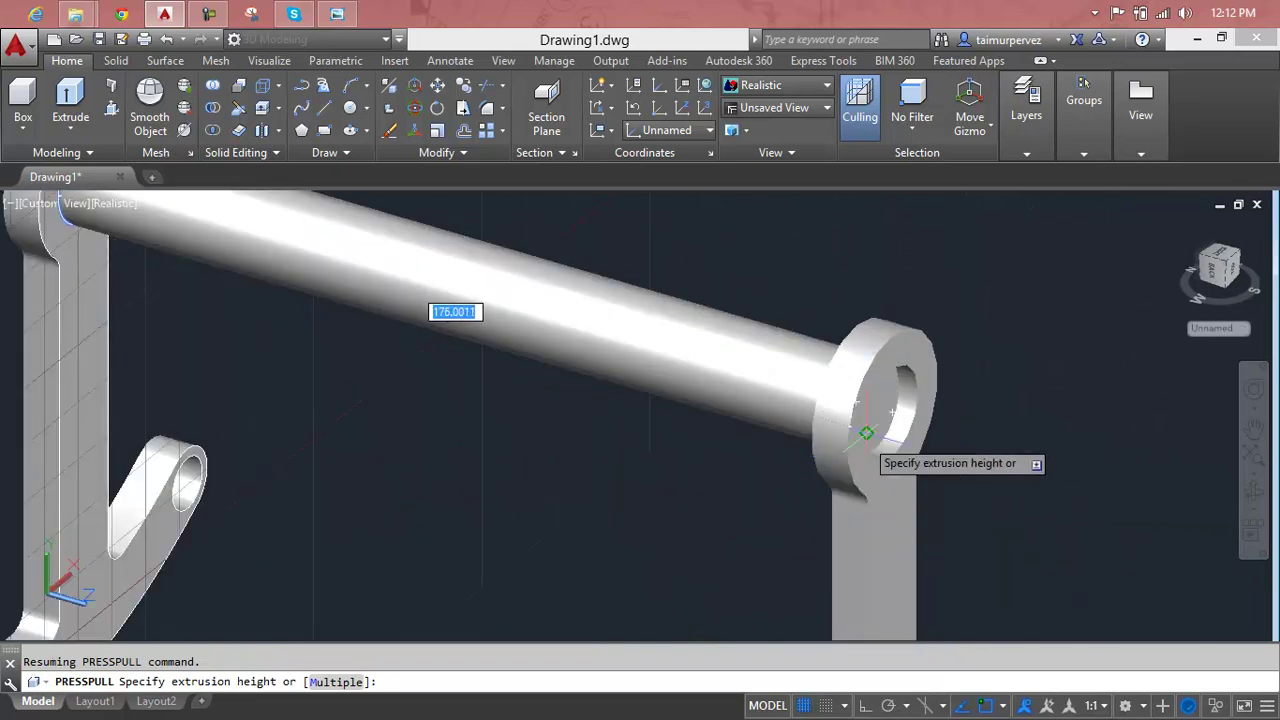
{"action": "scroll", "coordinate": [866, 433], "scroll_direction": "up", "scroll_amount": 2}
{"action": "scroll", "coordinate": [868, 460], "scroll_direction": "up", "scroll_amount": 2}
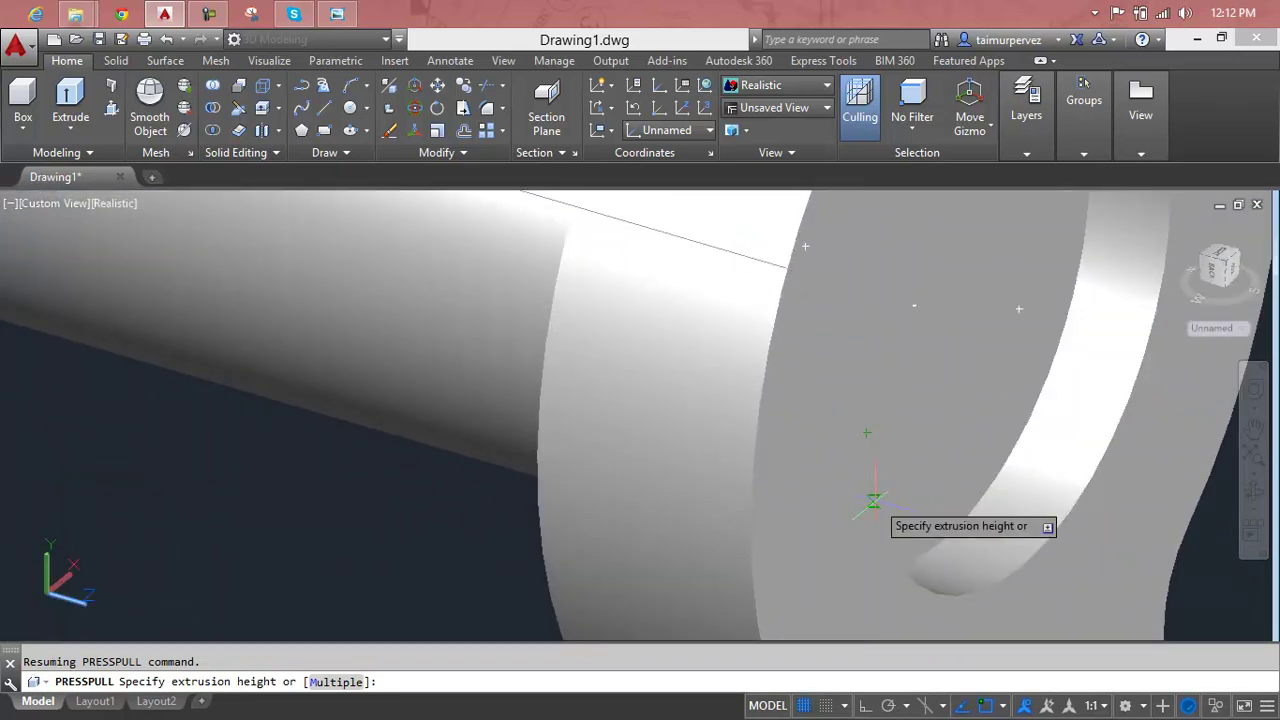
{"action": "left_click", "coordinate": [875, 500]}
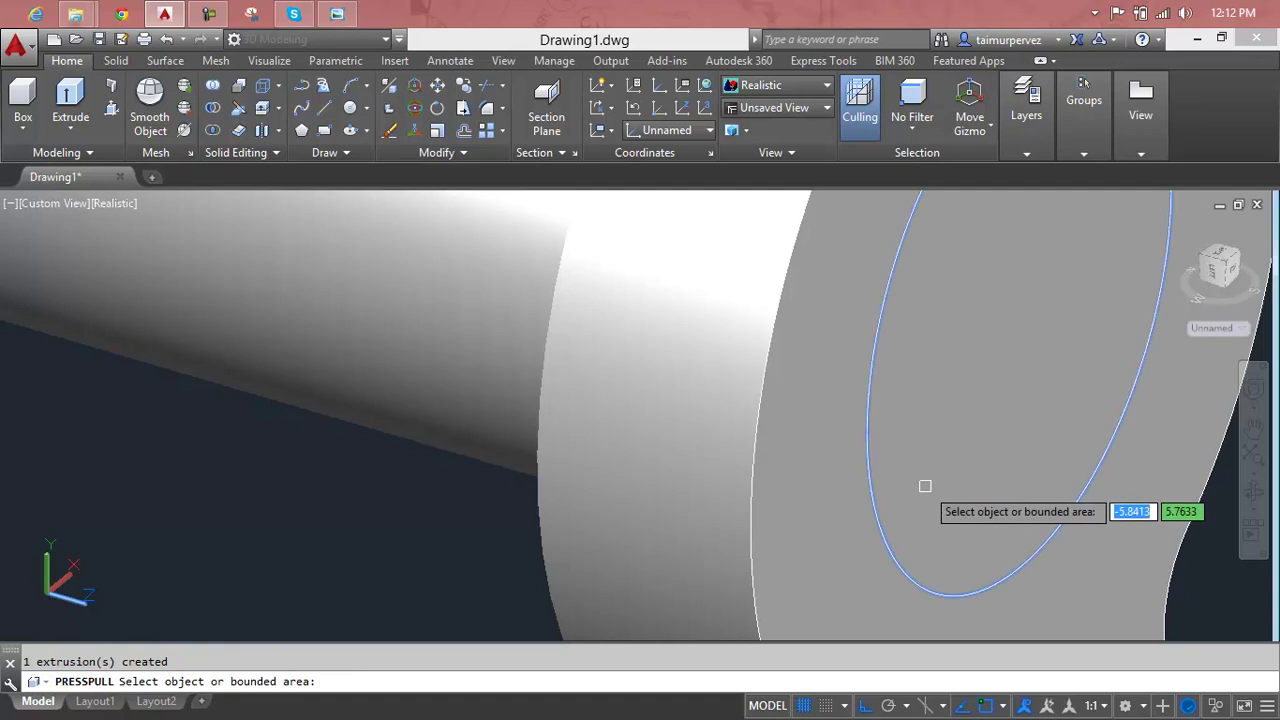
Step: Extend the shaft ends by 8 so they protrude through both eye holes
{"action": "left_click", "coordinate": [951, 466]}
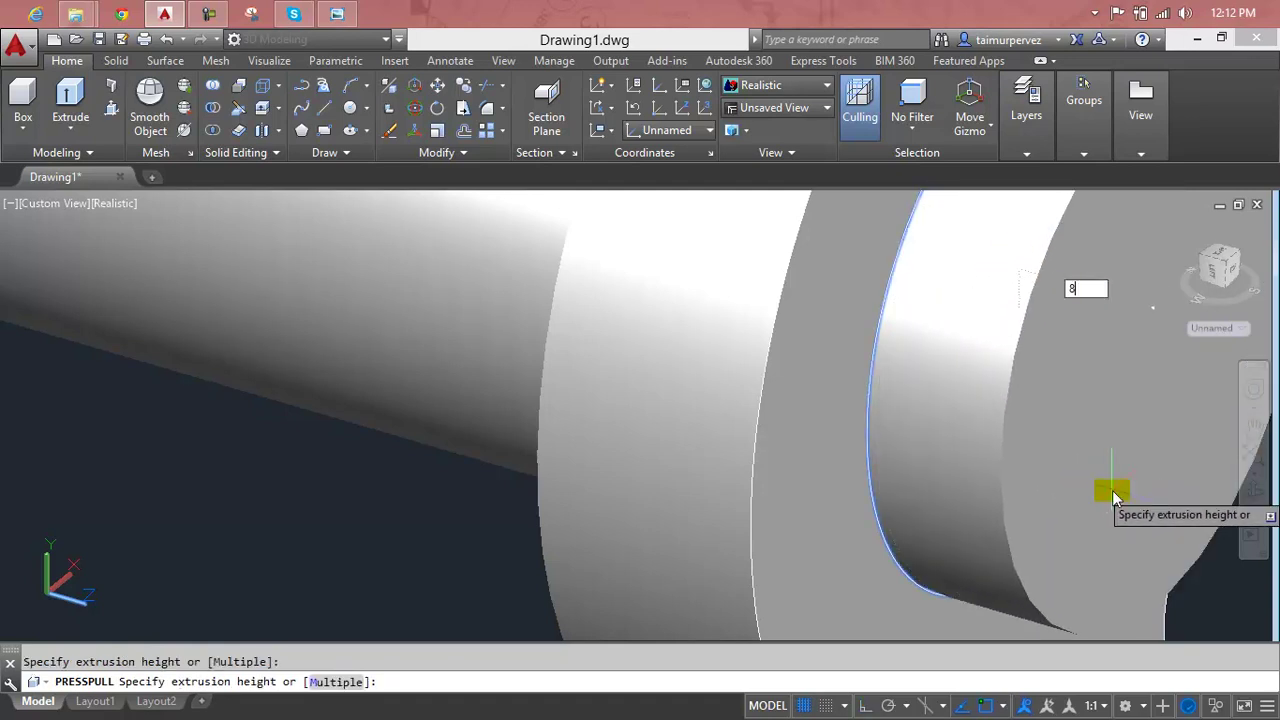
{"action": "key", "text": "Return"}
{"action": "scroll", "coordinate": [1108, 489], "scroll_direction": "down", "scroll_amount": 3}
{"action": "scroll", "coordinate": [1014, 486], "scroll_direction": "down", "scroll_amount": 3}
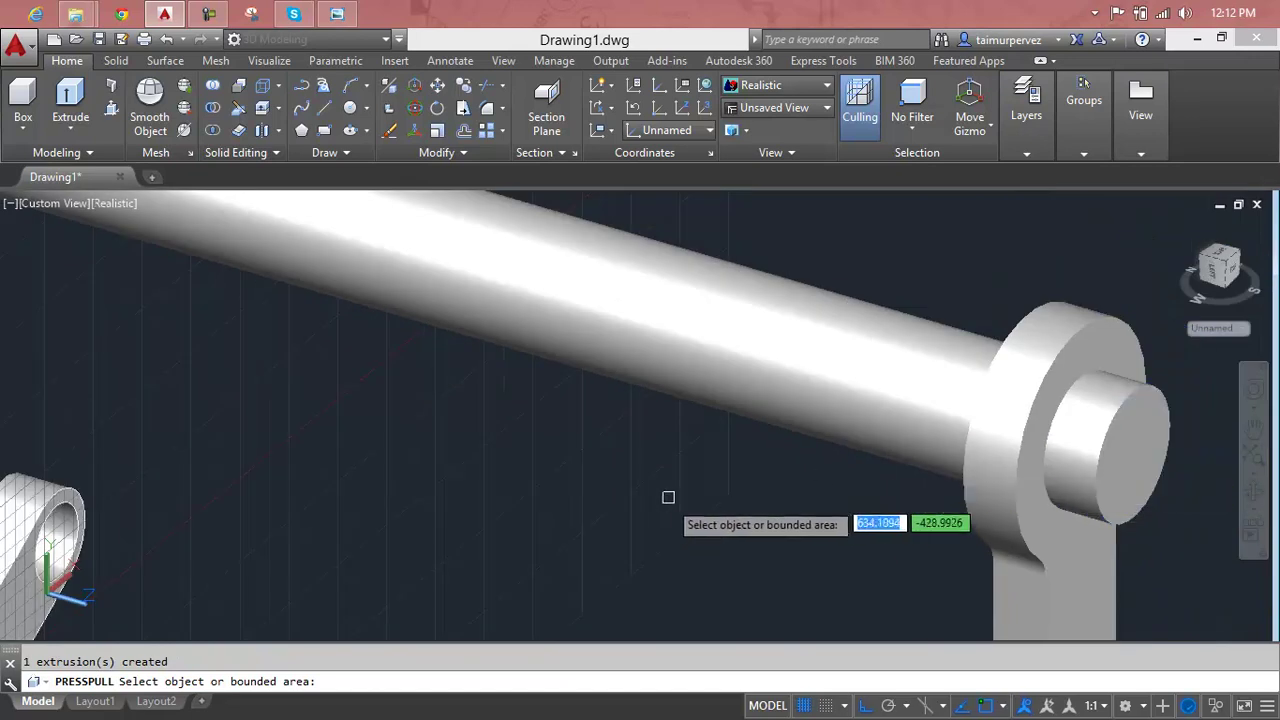
{"action": "middle_click_drag", "start_coordinate": [666, 506], "coordinate": [1011, 534]}
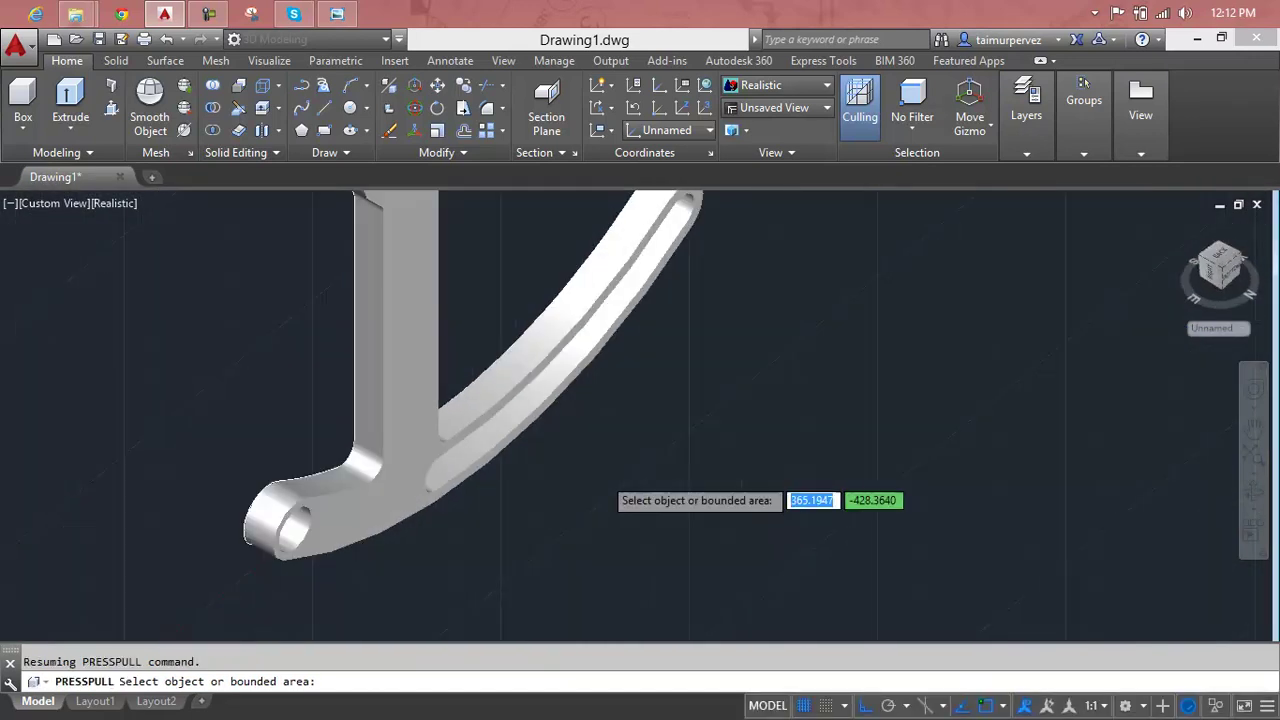
{"action": "scroll", "coordinate": [603, 474], "scroll_direction": "down", "scroll_amount": 5}
{"action": "mouse_move", "coordinate": [549, 354]}
{"action": "middle_mouse_down", "text": "shift"}
{"action": "mouse_move", "coordinate": [586, 395]}
{"action": "mouse_move", "coordinate": [551, 391]}
{"action": "middle_mouse_up", "text": "shift"}
{"action": "scroll", "coordinate": [540, 385], "scroll_direction": "up", "scroll_amount": 4}
{"action": "scroll", "coordinate": [521, 363], "scroll_direction": "up", "scroll_amount": 2}
{"action": "left_click", "coordinate": [521, 363]}
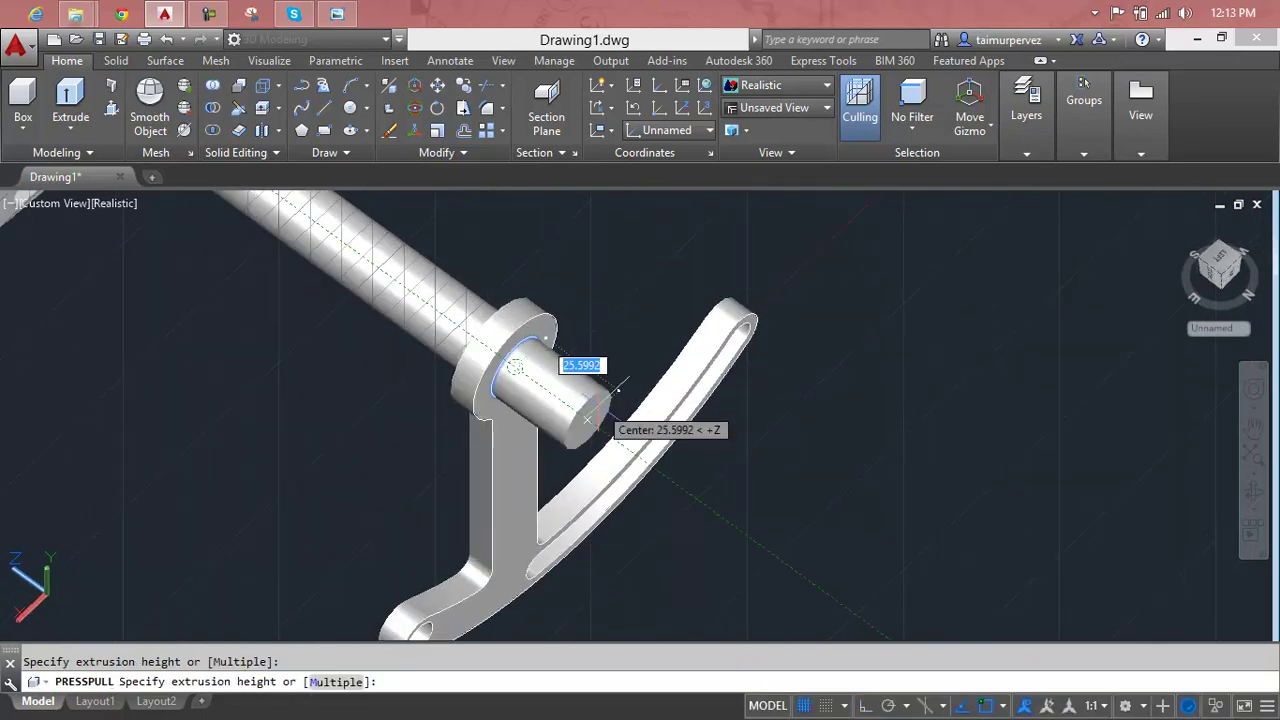
{"action": "left_click", "coordinate": [590, 402]}
{"action": "key", "text": "Escape"}
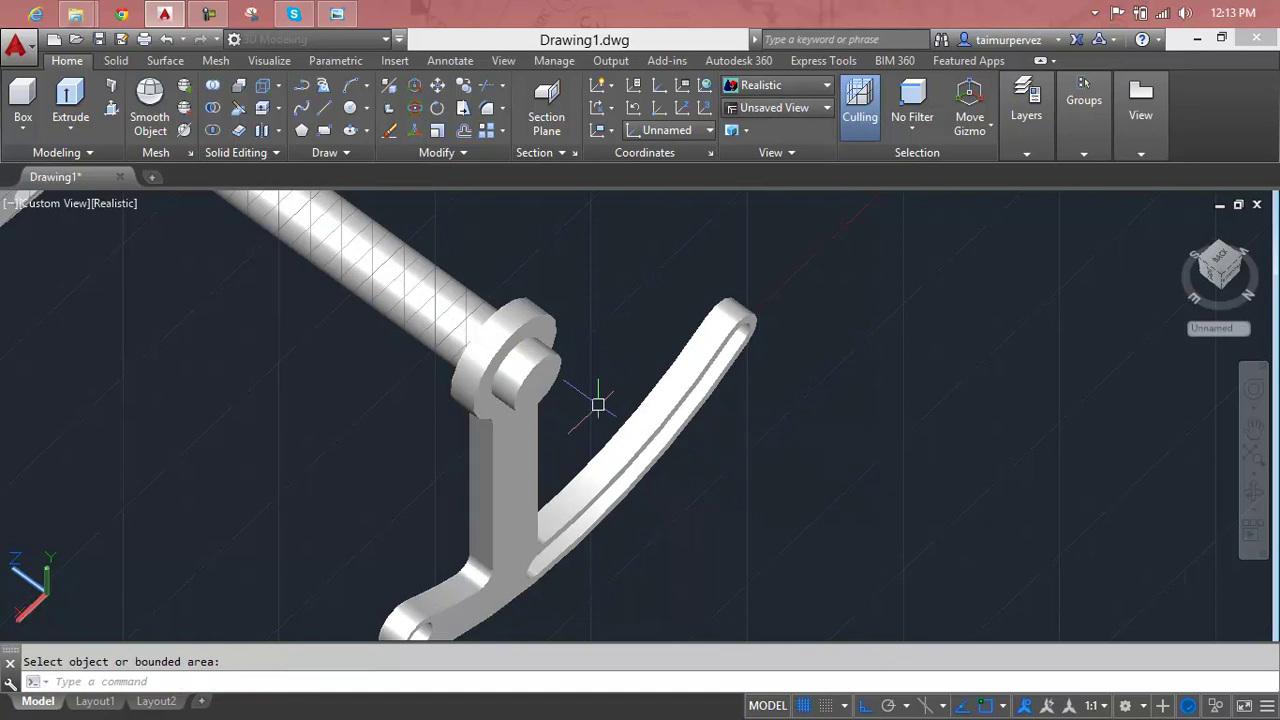
Step: Orbit around the assembly, switch the grid off with F7, and view it from above
{"action": "middle_click_drag", "start_coordinate": [781, 494], "coordinate": [471, 551], "text": "shift"}
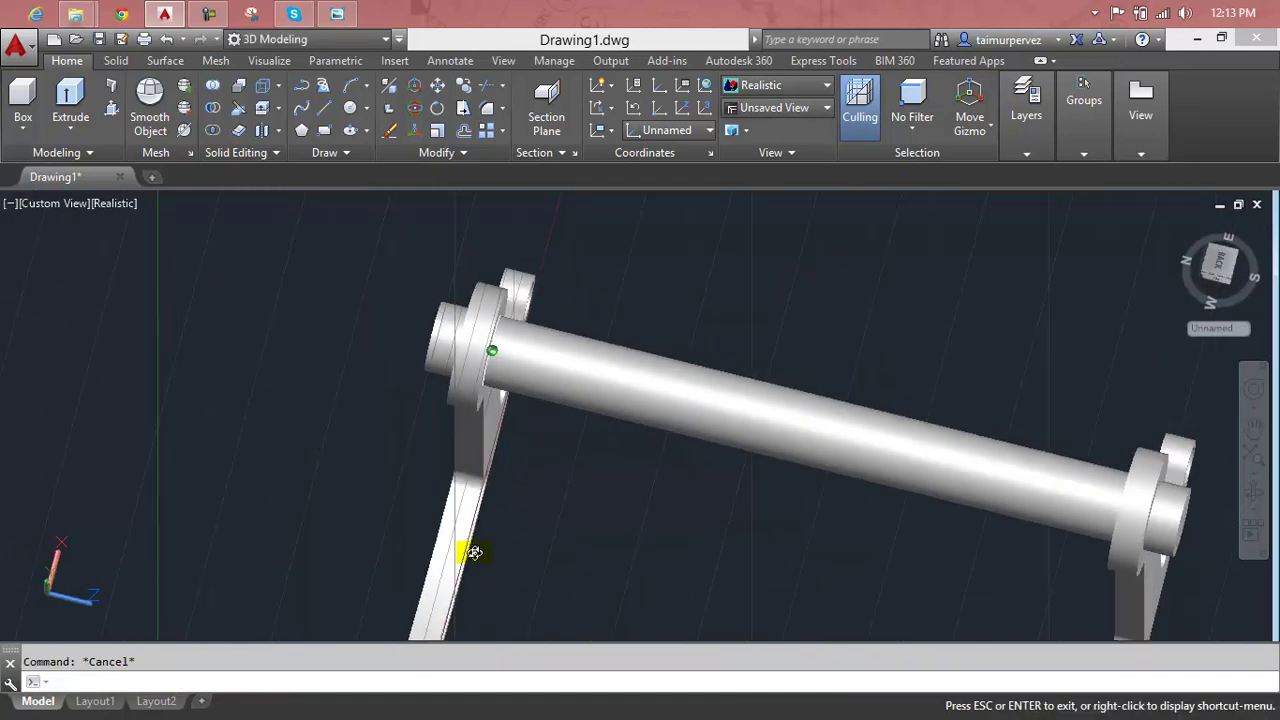
{"action": "scroll", "coordinate": [553, 576], "scroll_direction": "down", "scroll_amount": 5}
{"action": "middle_click_drag", "start_coordinate": [553, 576], "coordinate": [489, 581], "text": "shift"}
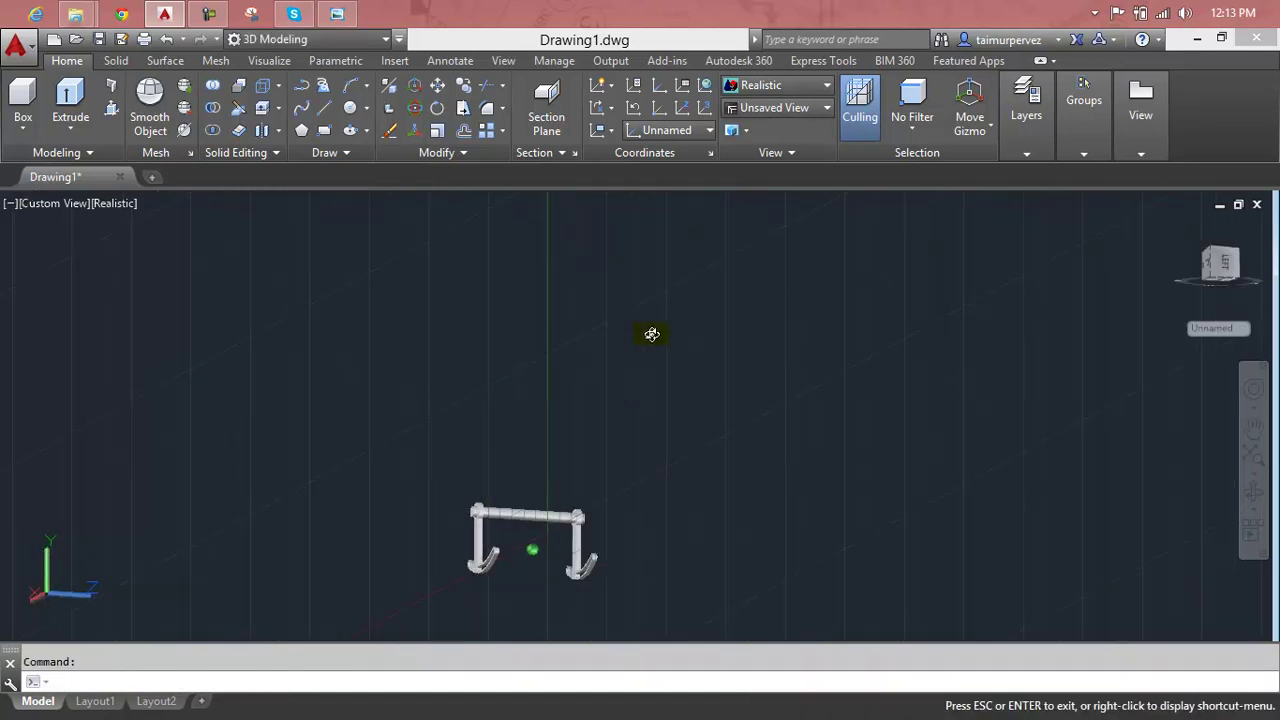
{"action": "scroll", "coordinate": [489, 581], "scroll_direction": "up", "scroll_amount": 5}
{"action": "scroll", "coordinate": [509, 529], "scroll_direction": "up", "scroll_amount": 3}
{"action": "mouse_move", "coordinate": [509, 529]}
{"action": "middle_mouse_down", "text": "shift"}
{"action": "mouse_move", "coordinate": [606, 550]}
{"action": "mouse_move", "coordinate": [586, 540]}
{"action": "middle_mouse_up", "text": "shift"}
{"action": "scroll", "coordinate": [595, 533], "scroll_direction": "down", "scroll_amount": 5}
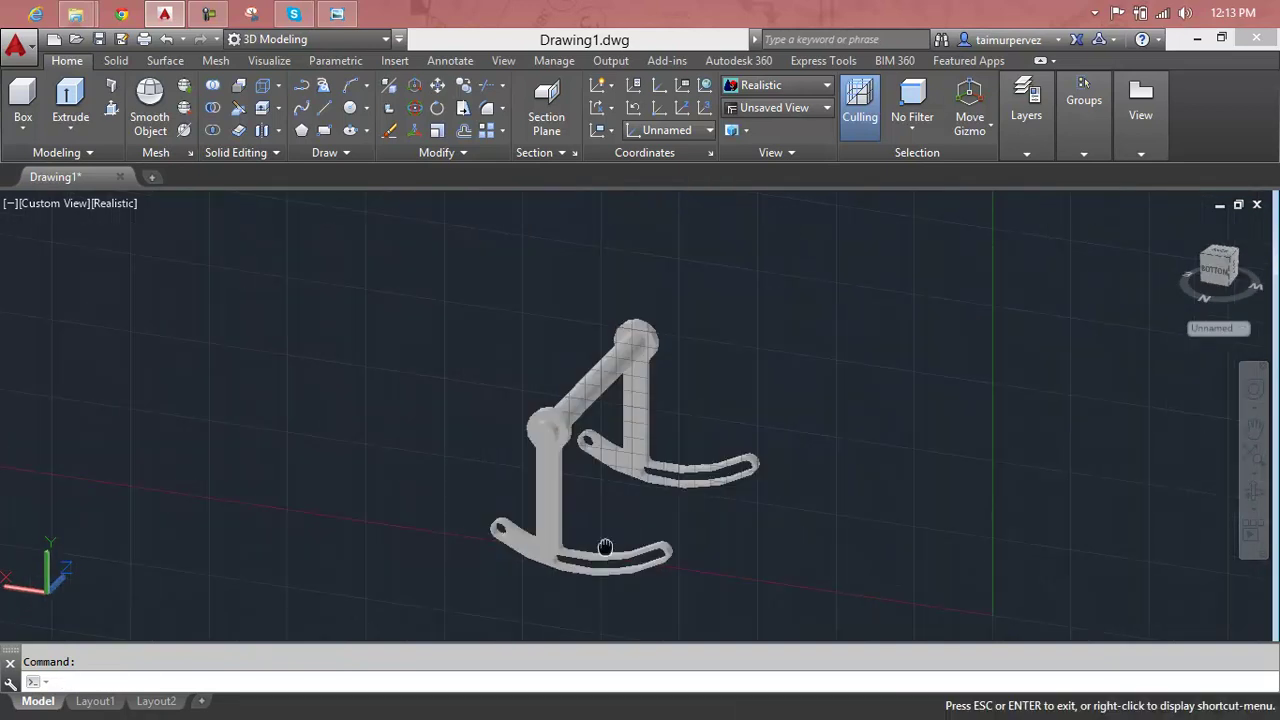
{"action": "scroll", "coordinate": [583, 516], "scroll_direction": "up", "scroll_amount": 2}
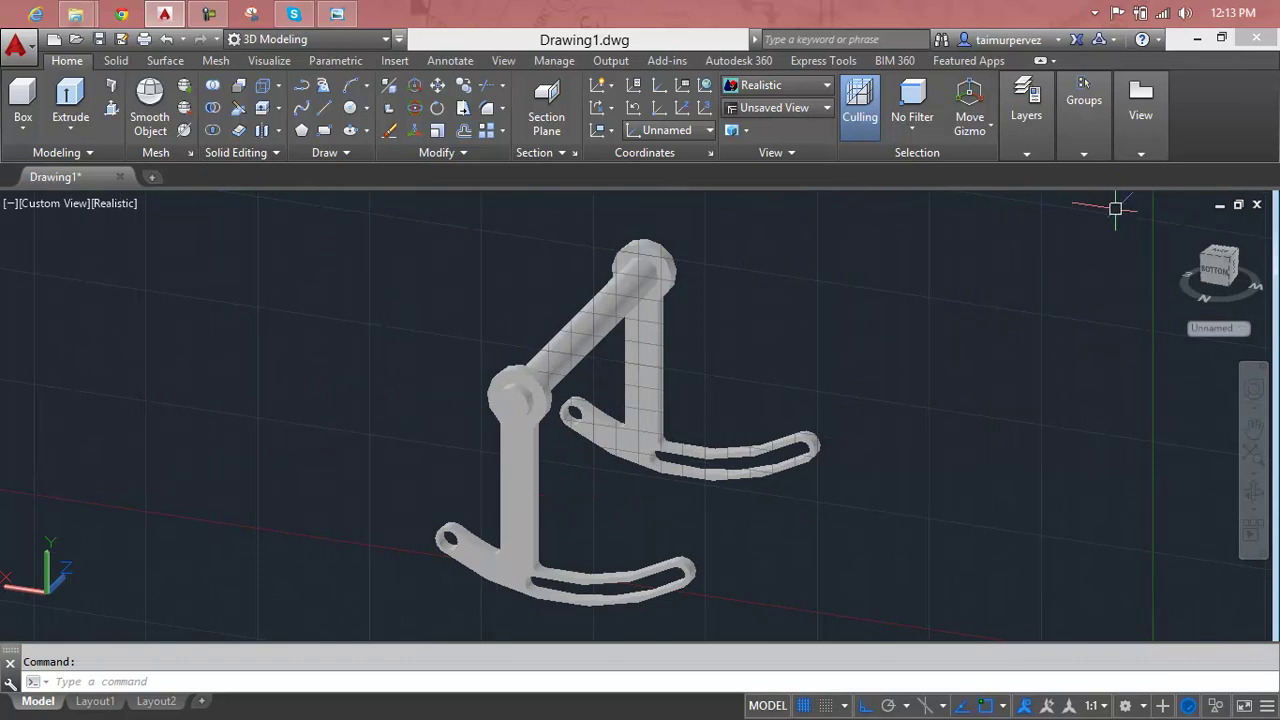
{"action": "key", "text": "F7"}
{"action": "mouse_move", "coordinate": [912, 438]}
{"action": "middle_mouse_down", "text": "shift"}
{"action": "mouse_move", "coordinate": [636, 413]}
{"action": "mouse_move", "coordinate": [706, 460]}
{"action": "mouse_move", "coordinate": [874, 423]}
{"action": "mouse_move", "coordinate": [845, 457]}
{"action": "mouse_move", "coordinate": [680, 489]}
{"action": "mouse_move", "coordinate": [623, 480]}
{"action": "mouse_move", "coordinate": [609, 441]}
{"action": "middle_mouse_up", "text": "shift"}
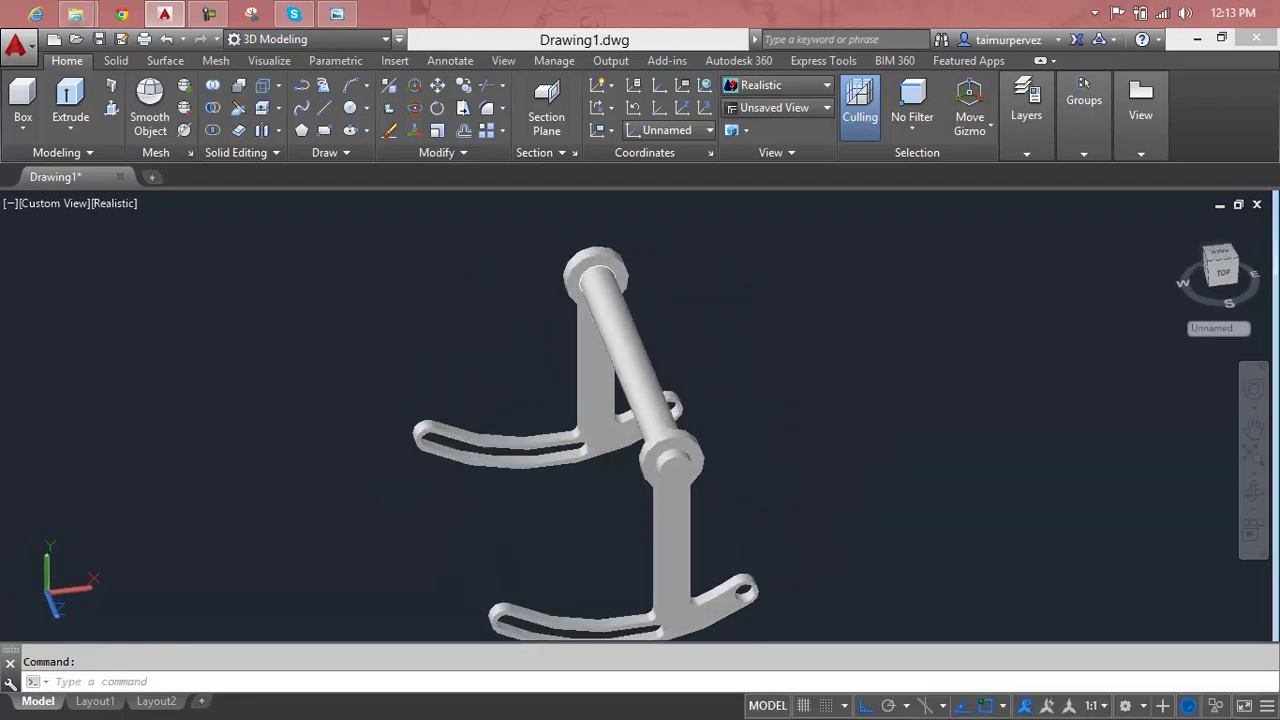
{"action": "scroll", "coordinate": [615, 465], "scroll_direction": "up", "scroll_amount": 5}
{"action": "scroll", "coordinate": [735, 471], "scroll_direction": "down", "scroll_amount": 4}
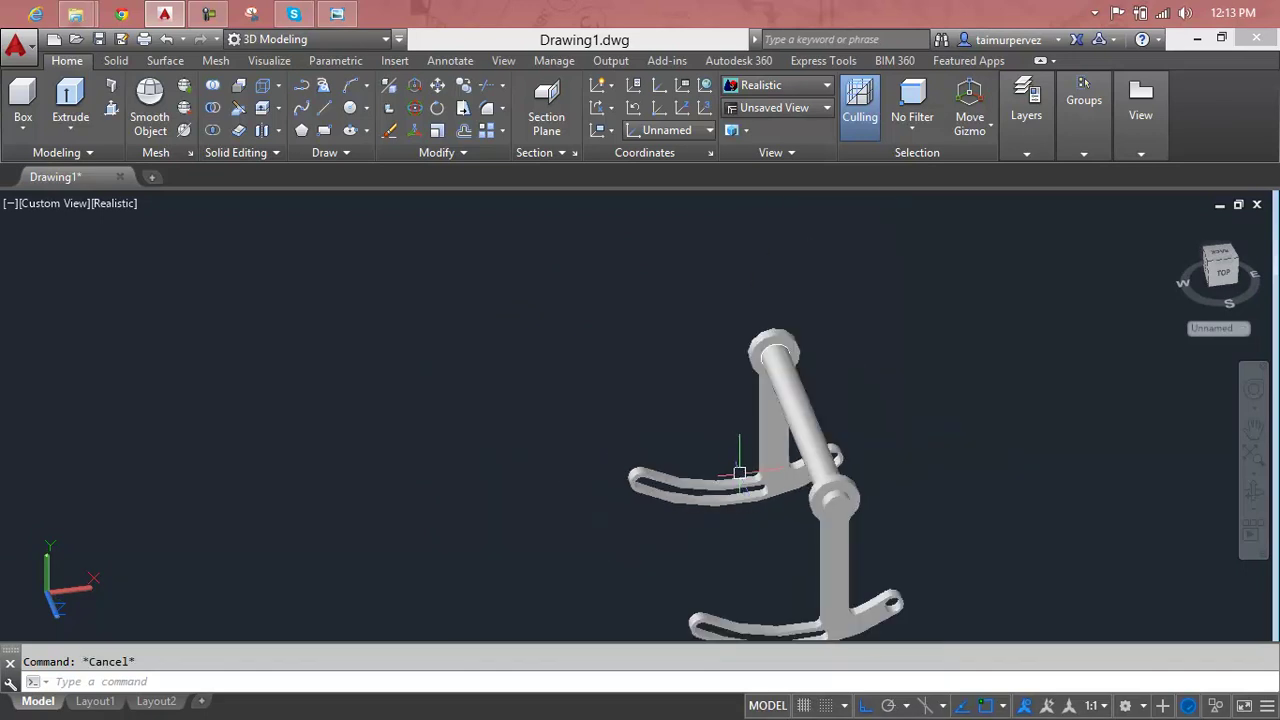